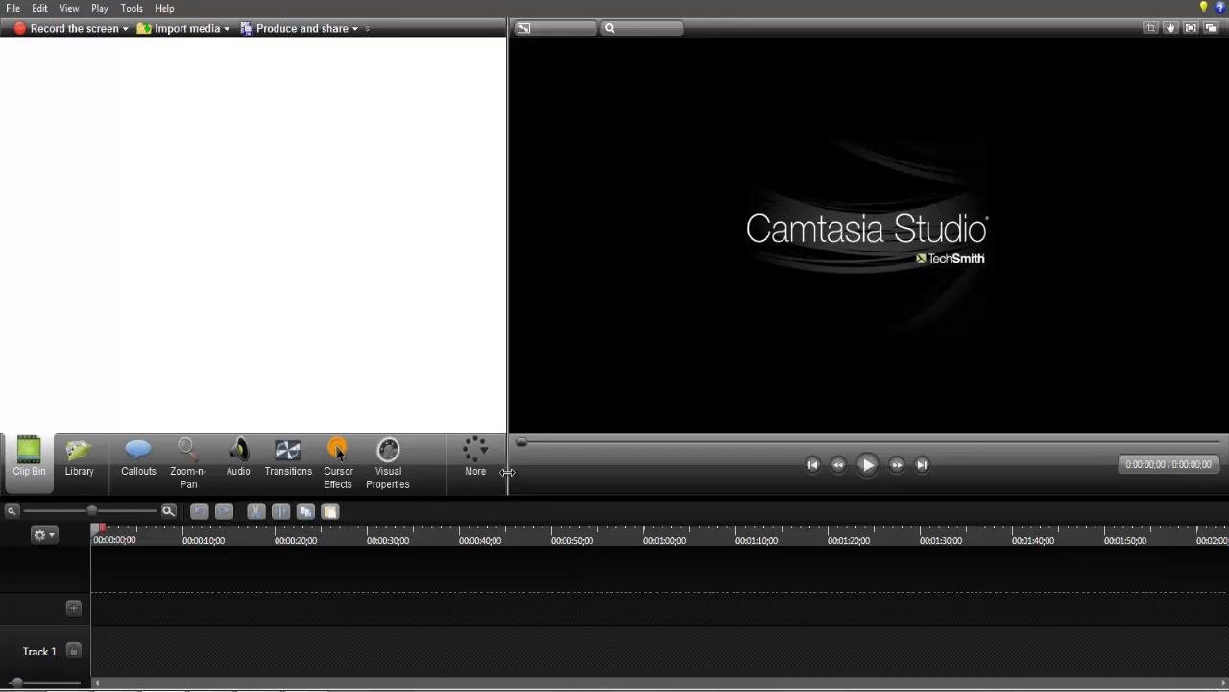
Widen the editing tools pane and import the DEAD SPACE 2 13 creepy creepy skeletons video from the desktop into the Clip Bin.
drag(507, 471, 630, 466)
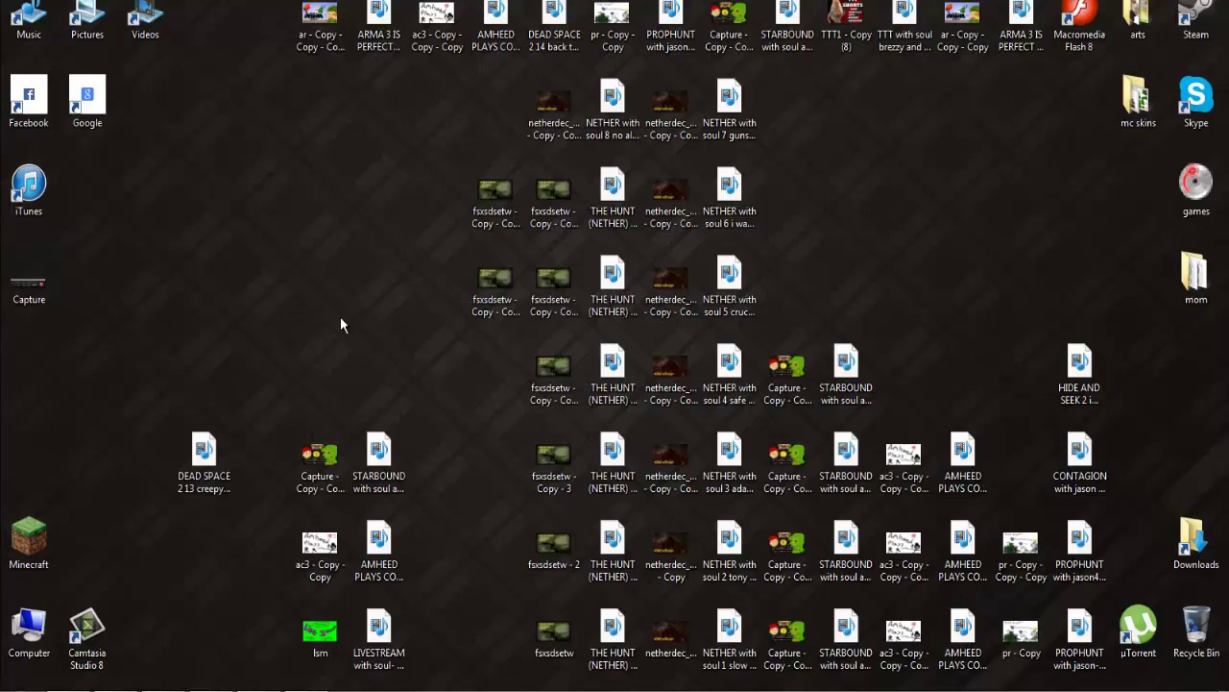
drag(204, 456, 776, 540)
drag(1060, 313, 1059, 313)
key(super+d)
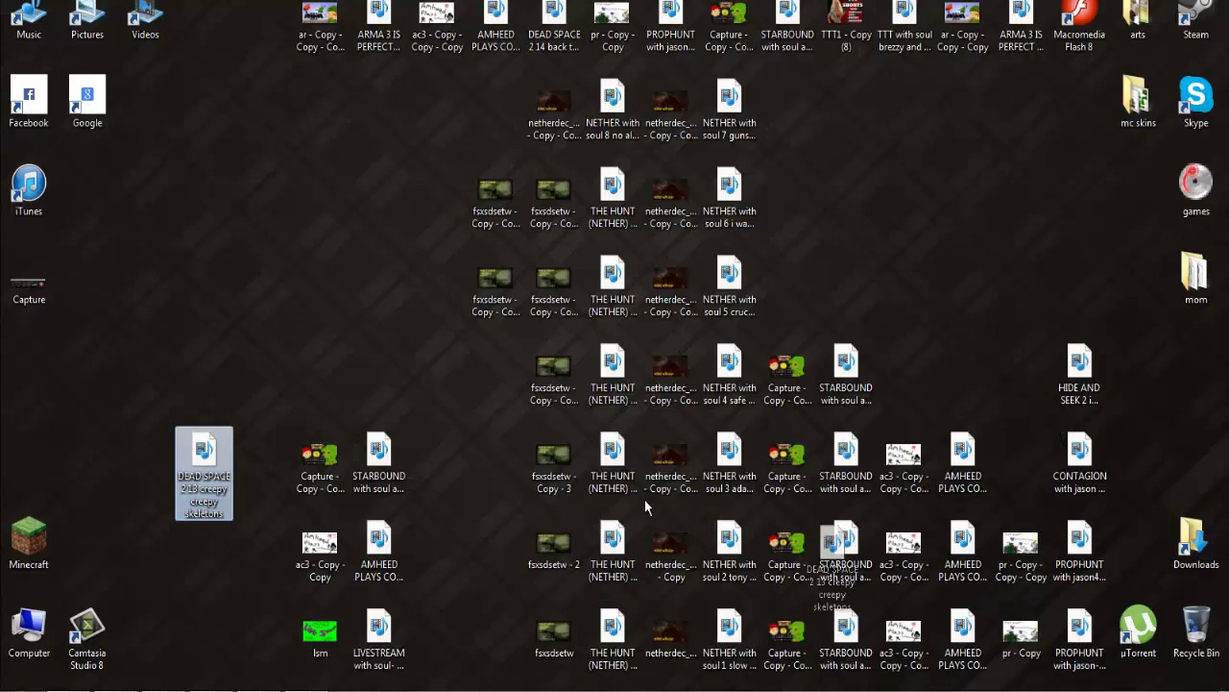
click(240, 687)
drag(240, 686, 120, 164)
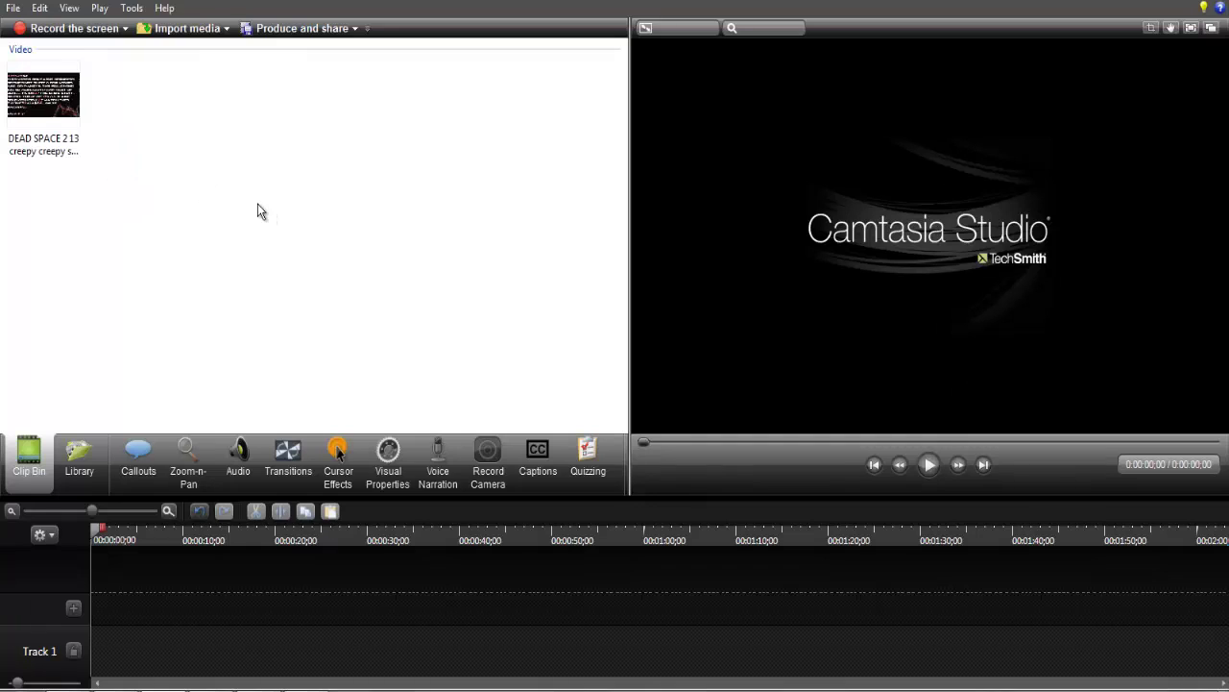
Place the imported DEAD SPACE 2 video clip near the beginning of Track 1 on the timeline.
click(21, 98)
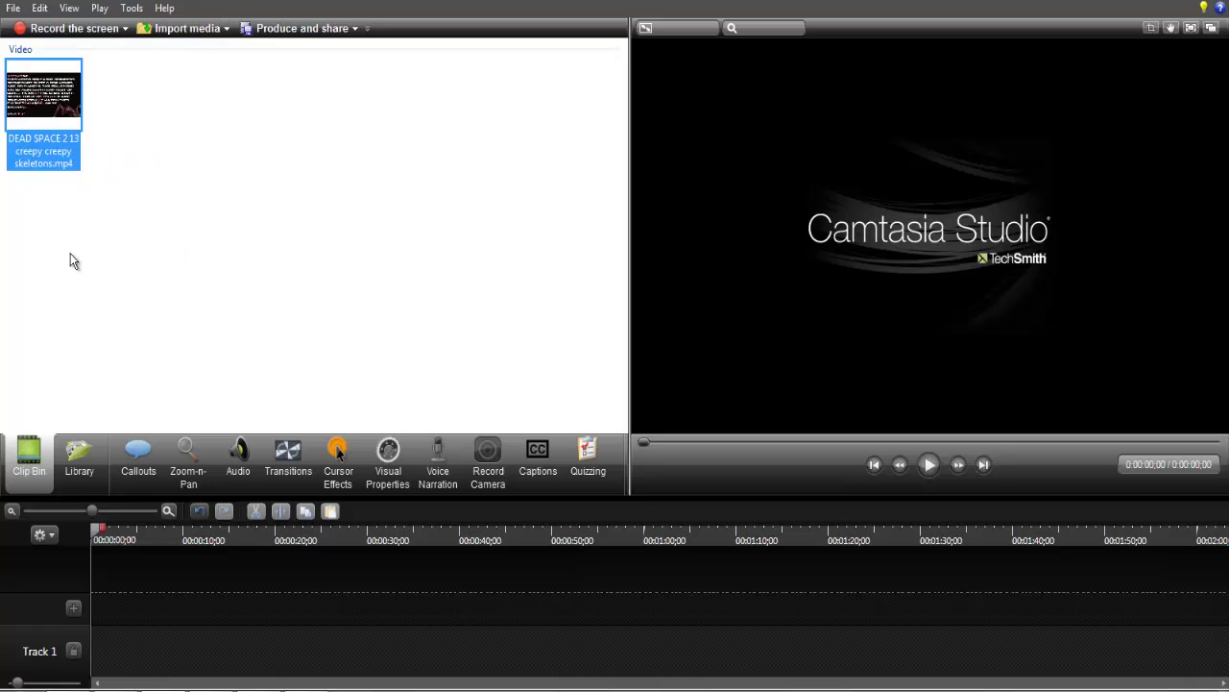
click(69, 291)
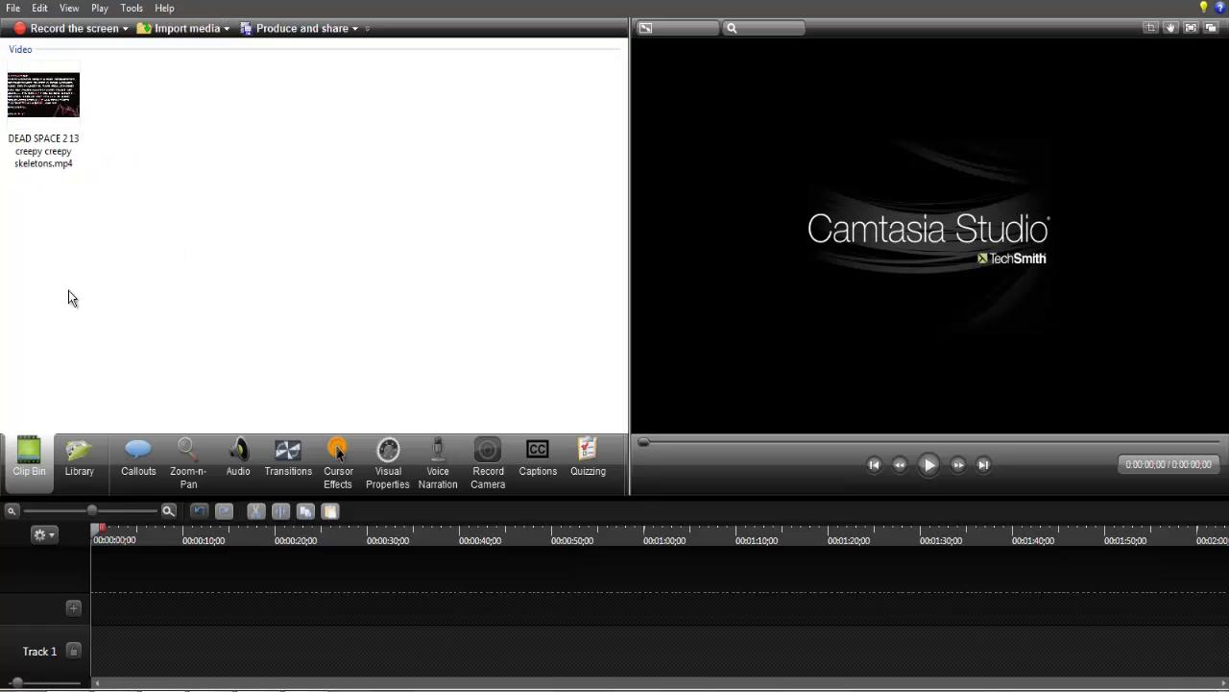
click(25, 106)
drag(112, 656, 116, 653)
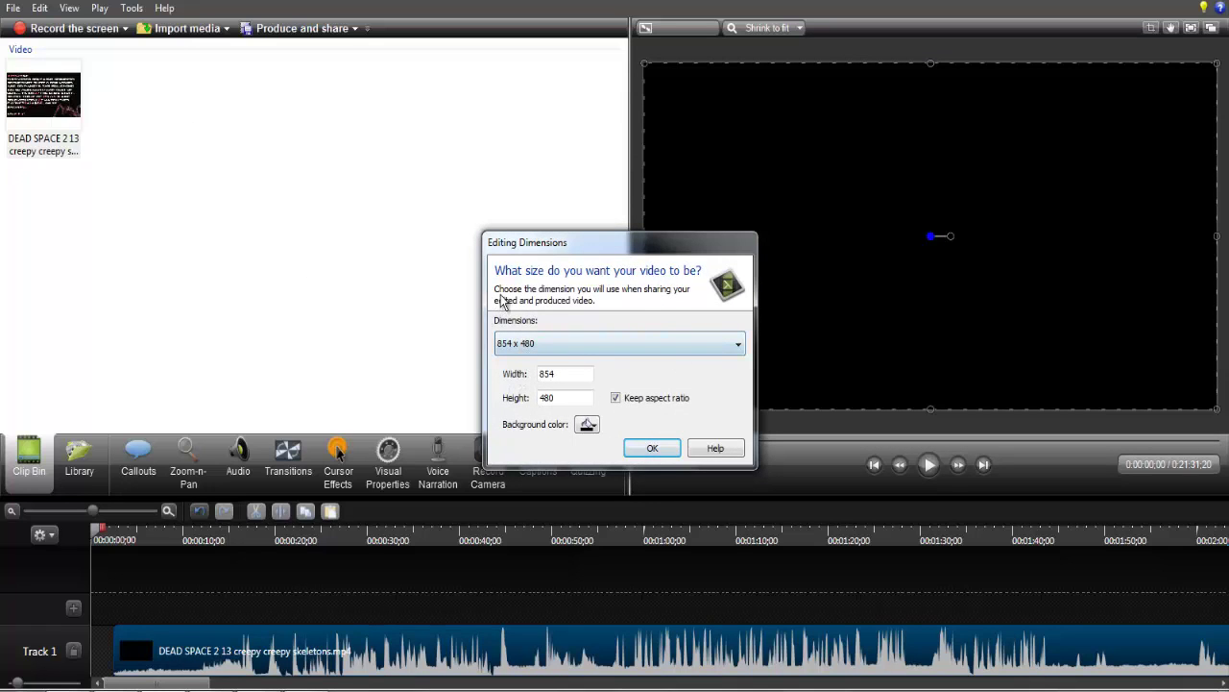
Set the editing dimensions to 1280 x 720 for YouTube & Screencast and align the clip with the start of Track 1.
click(564, 342)
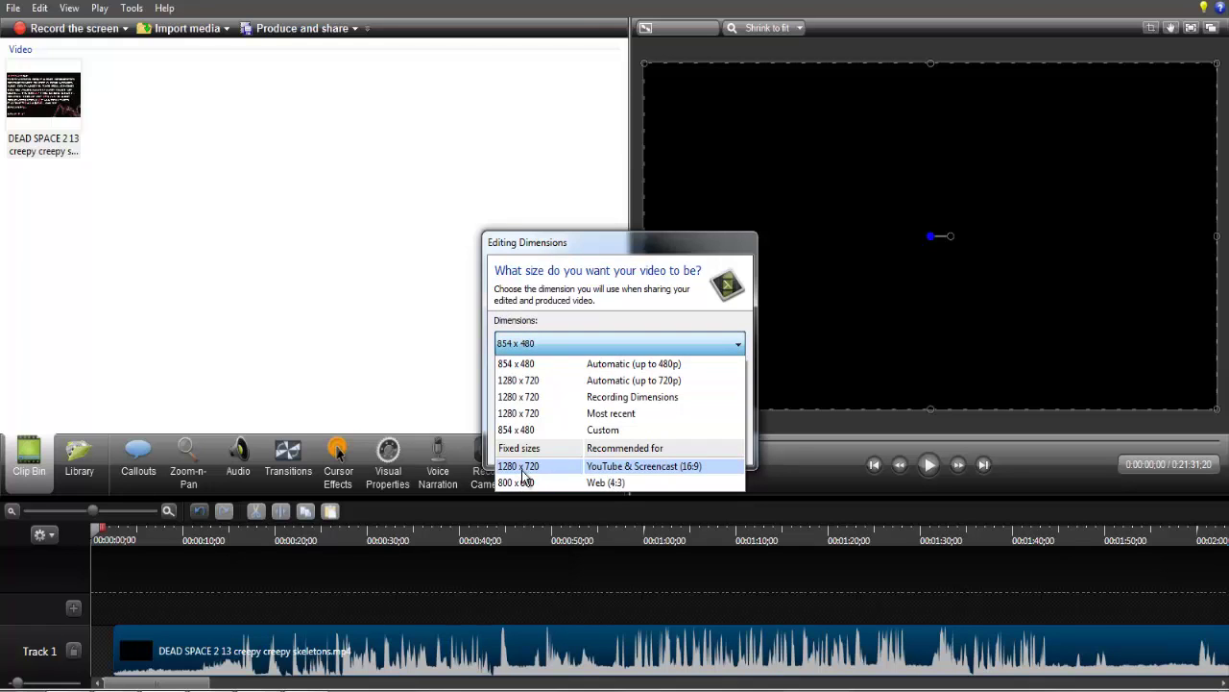
click(630, 470)
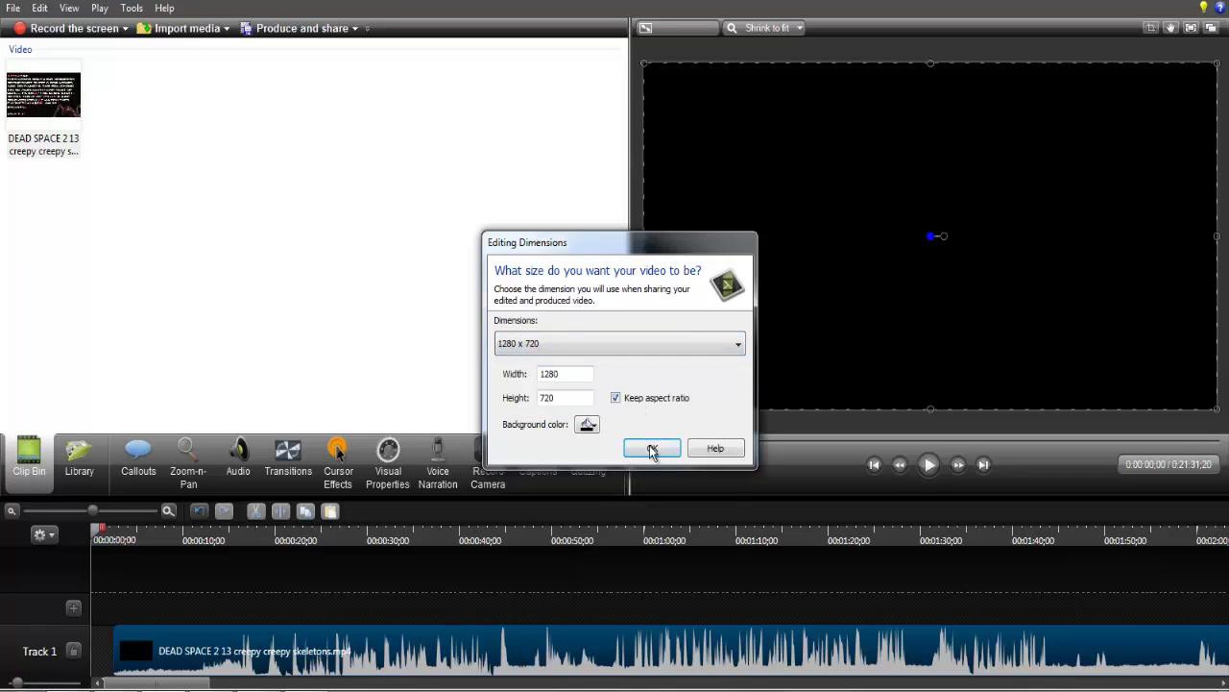
click(653, 448)
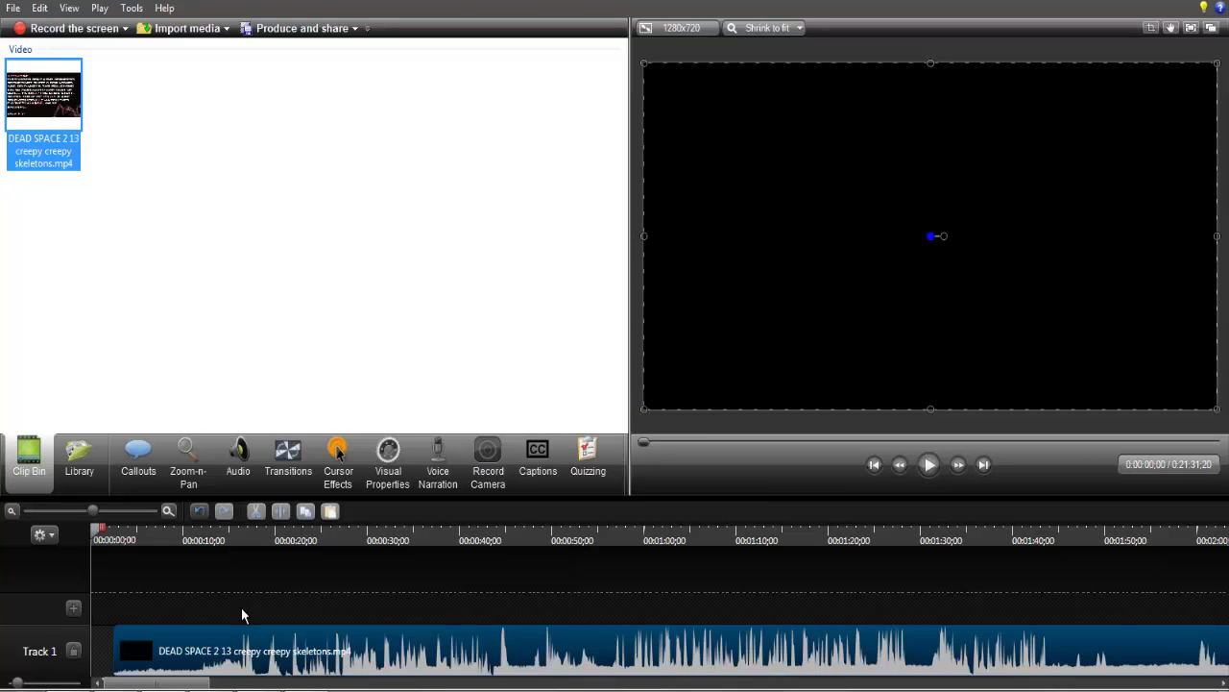
drag(241, 614, 121, 665)
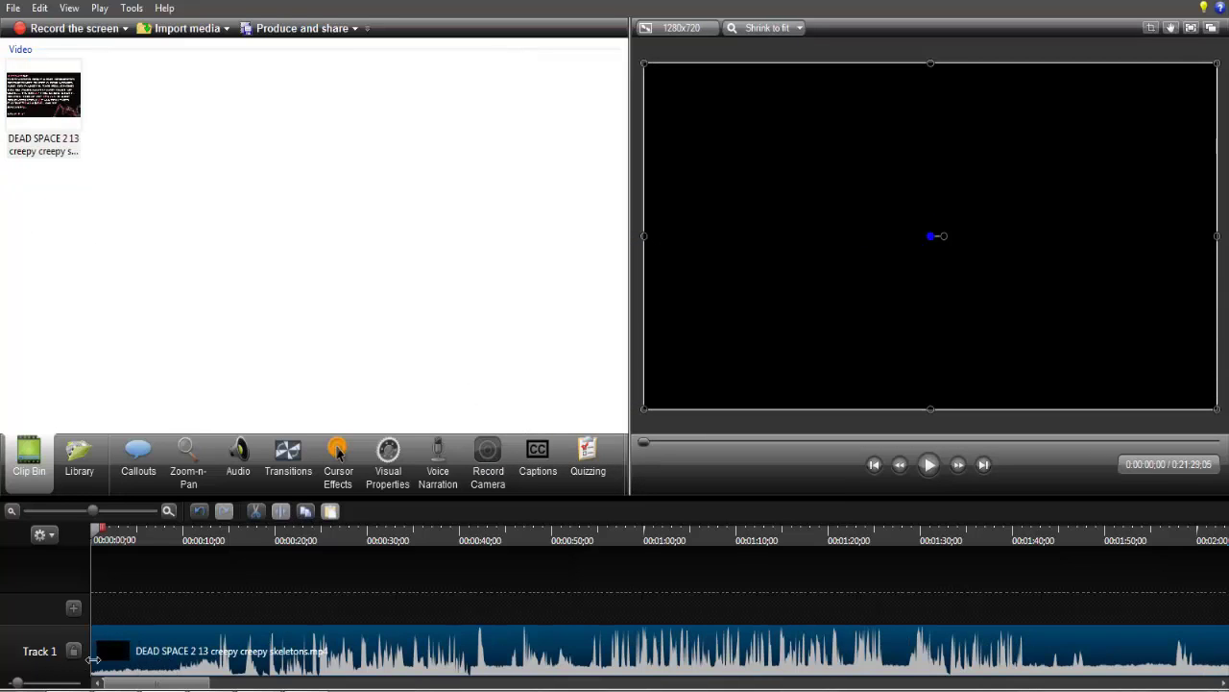
Preview the clip by playing it and scrubbing ahead through the video, and return the playhead to the start.
click(924, 466)
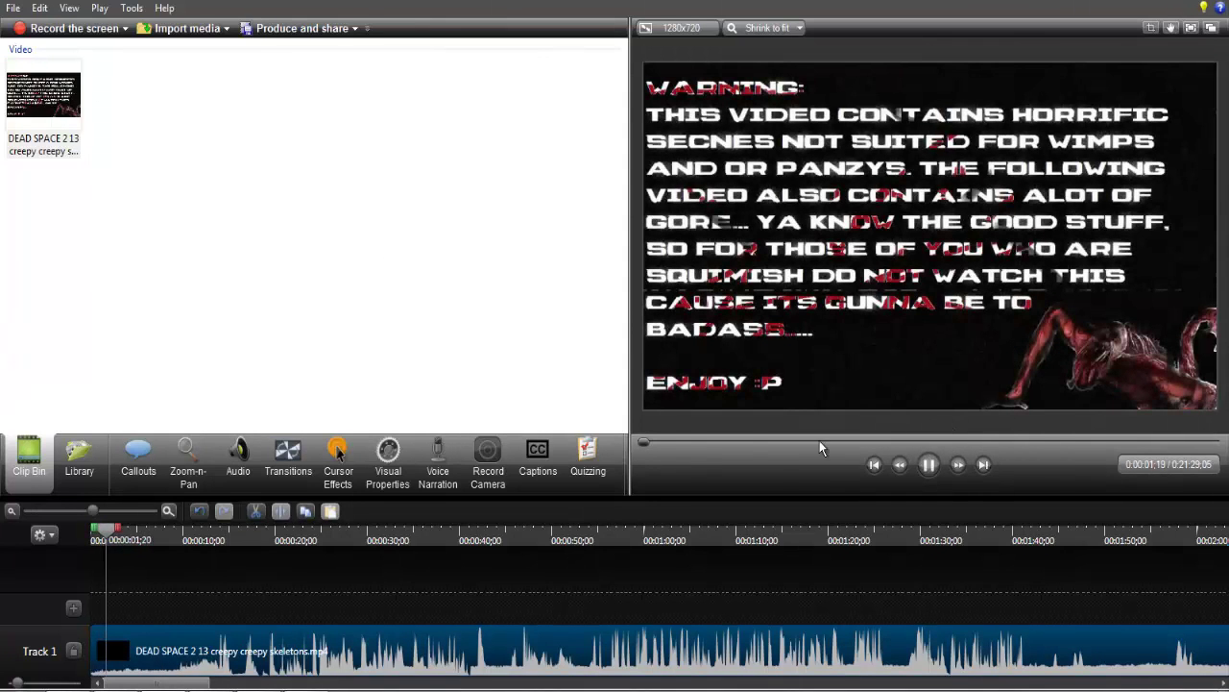
drag(657, 440, 716, 442)
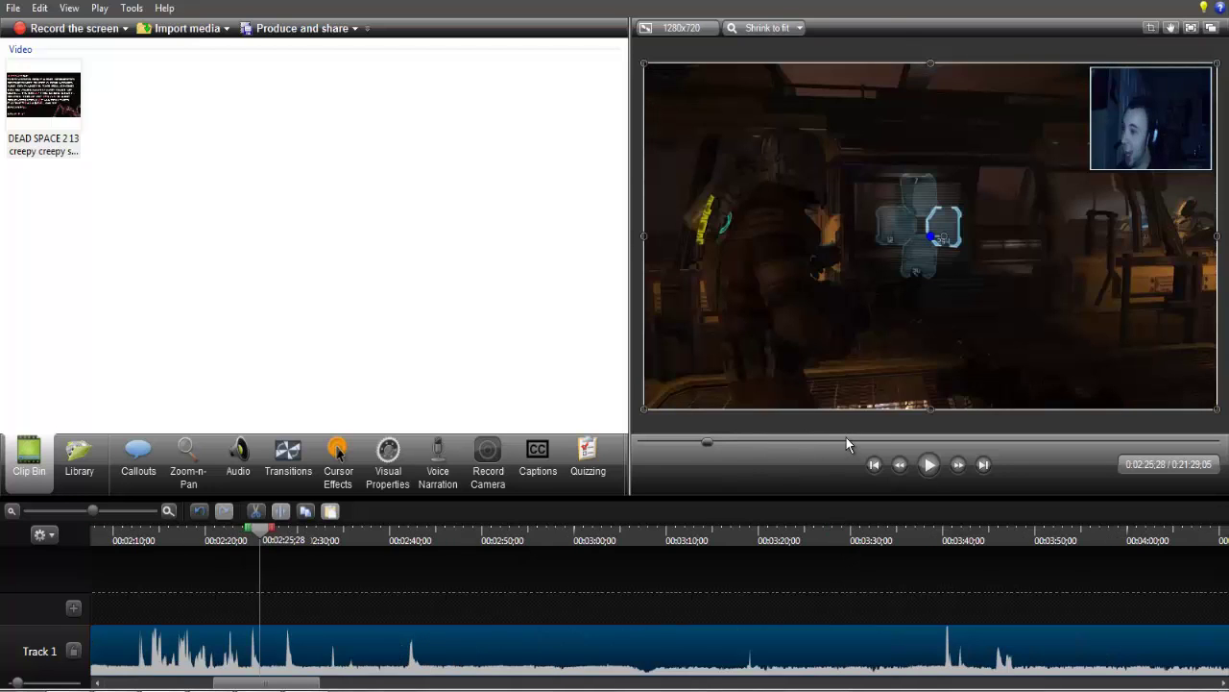
drag(857, 438, 957, 439)
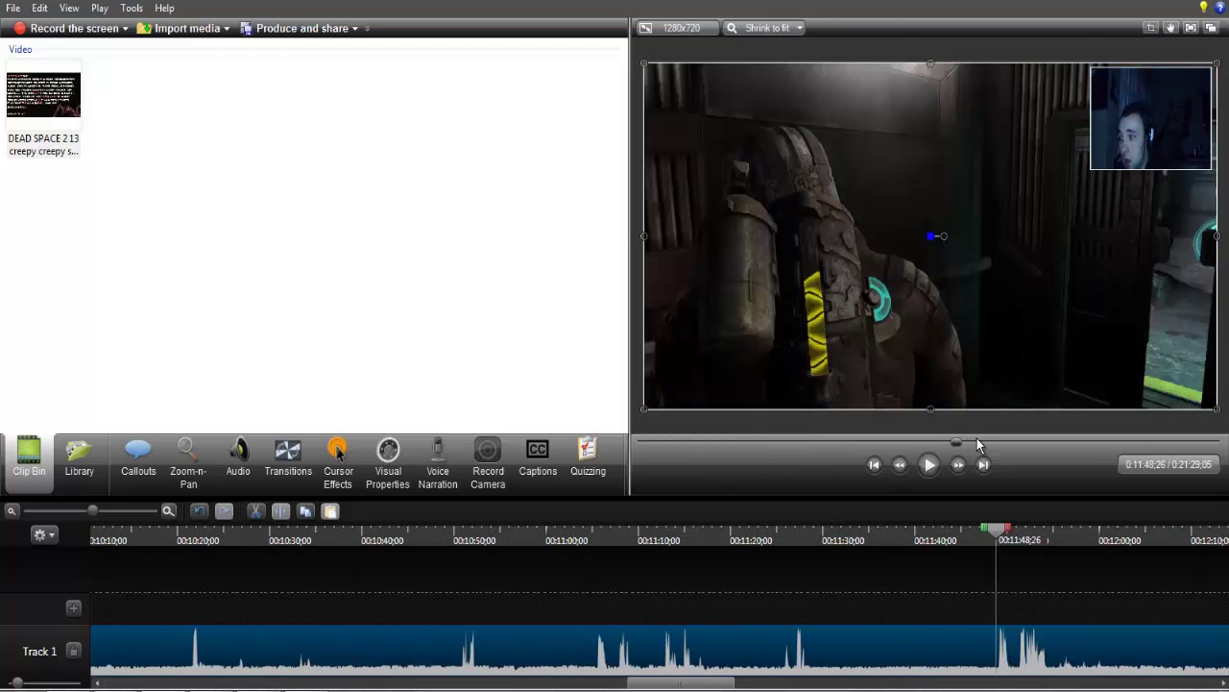
click(105, 536)
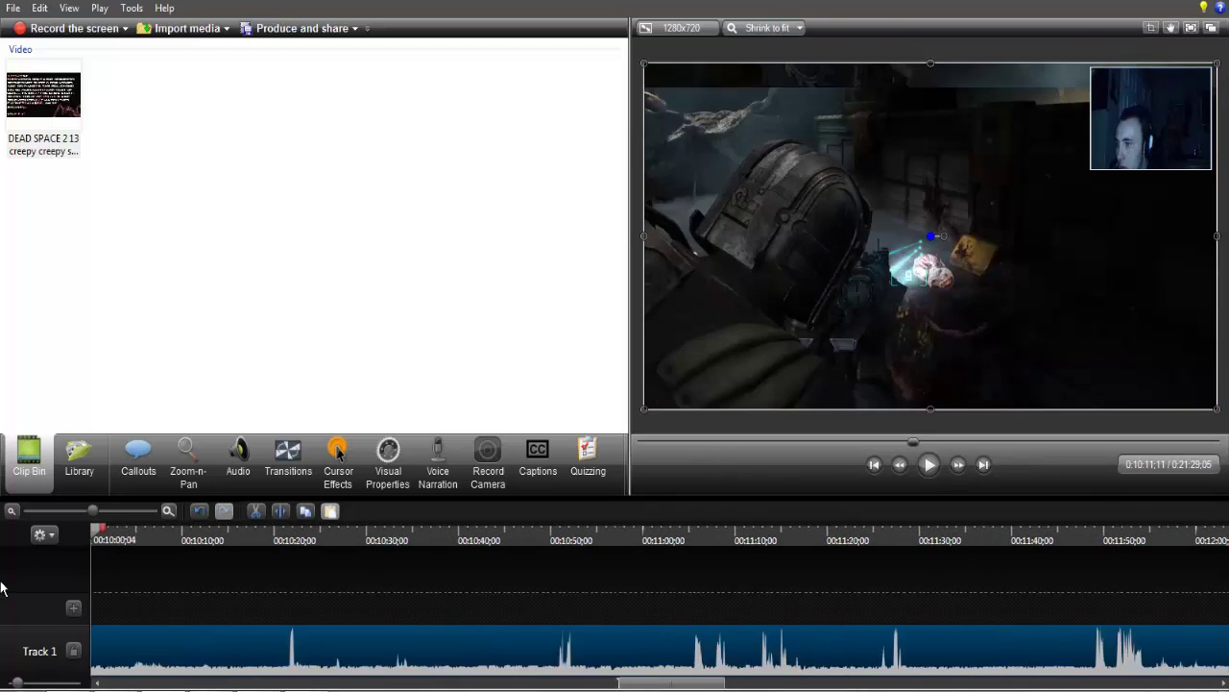
drag(0, 588, 2, 632)
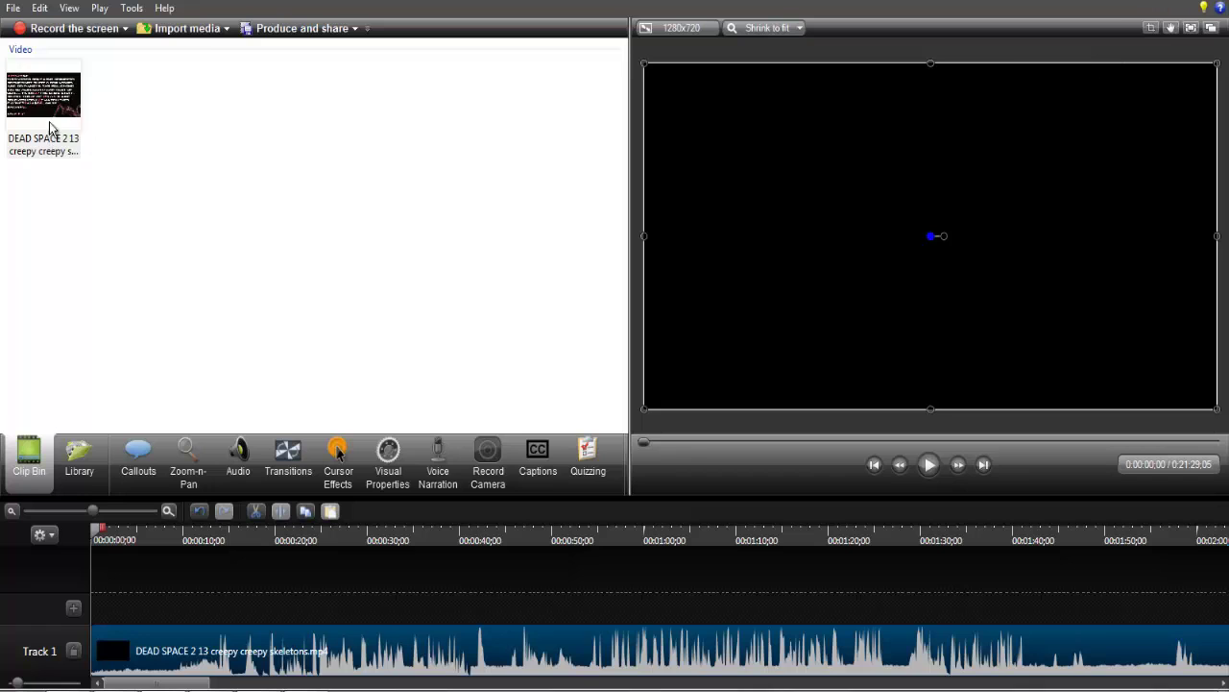
Add a second copy of the clip on Track 2 starting at about 7 seconds and play the overlapping section.
drag(50, 128, 213, 610)
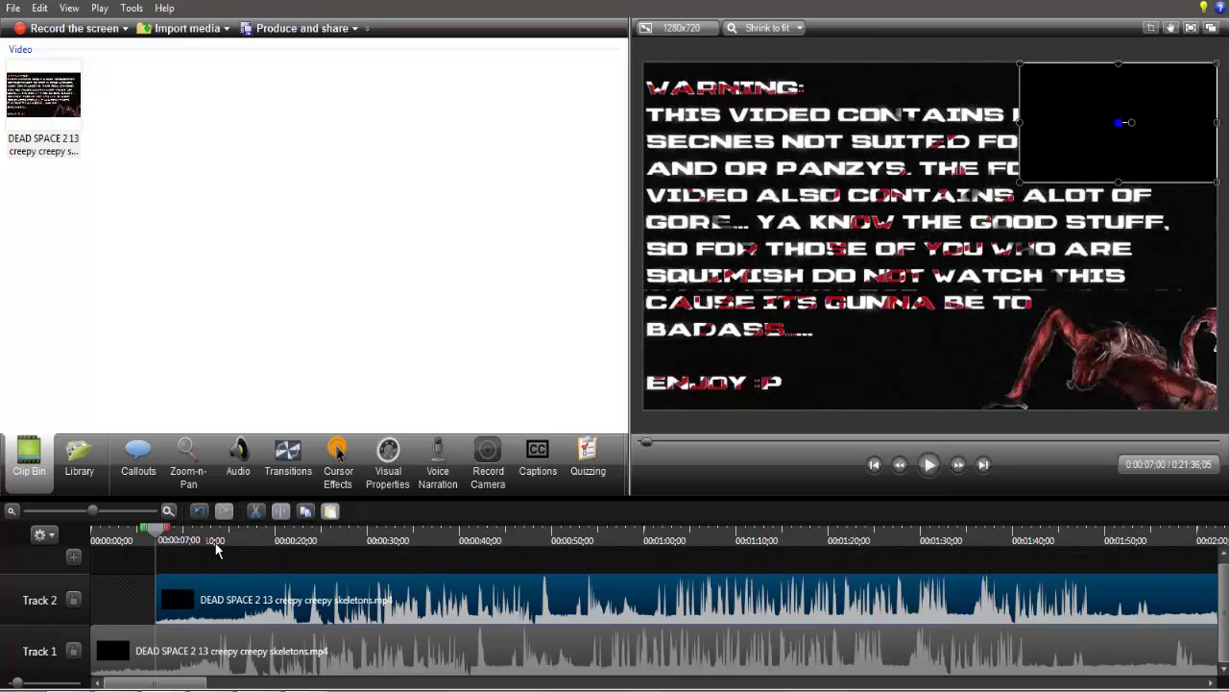
click(149, 540)
click(928, 464)
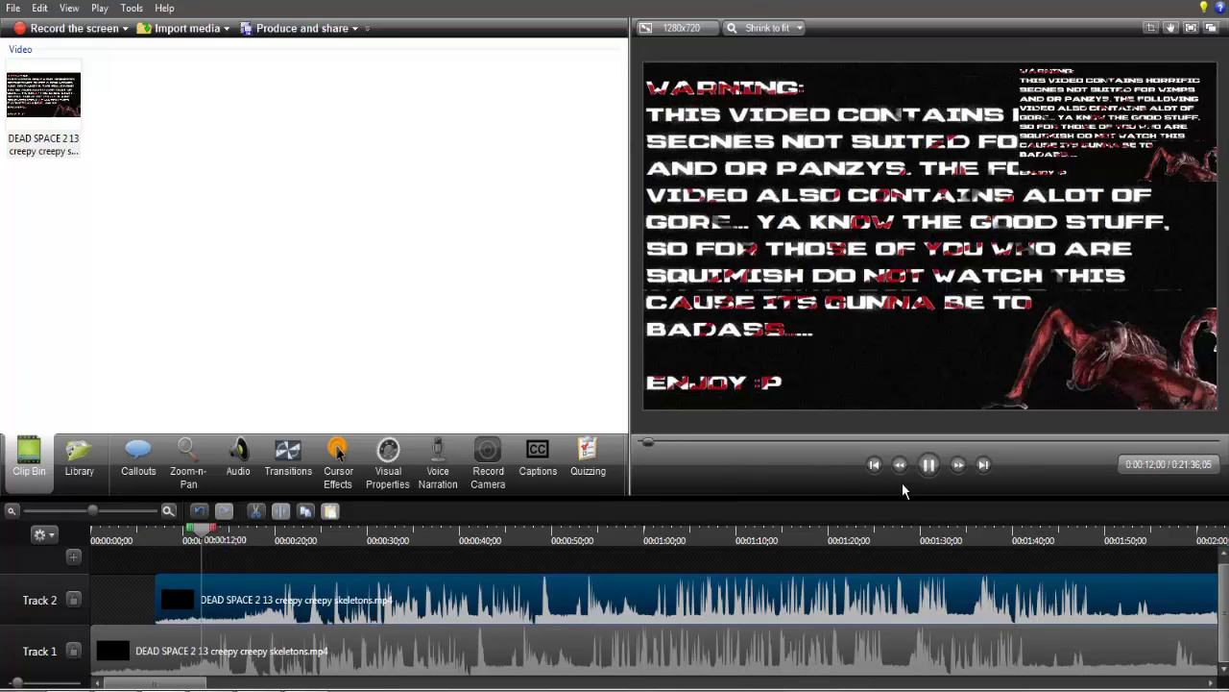
click(1076, 146)
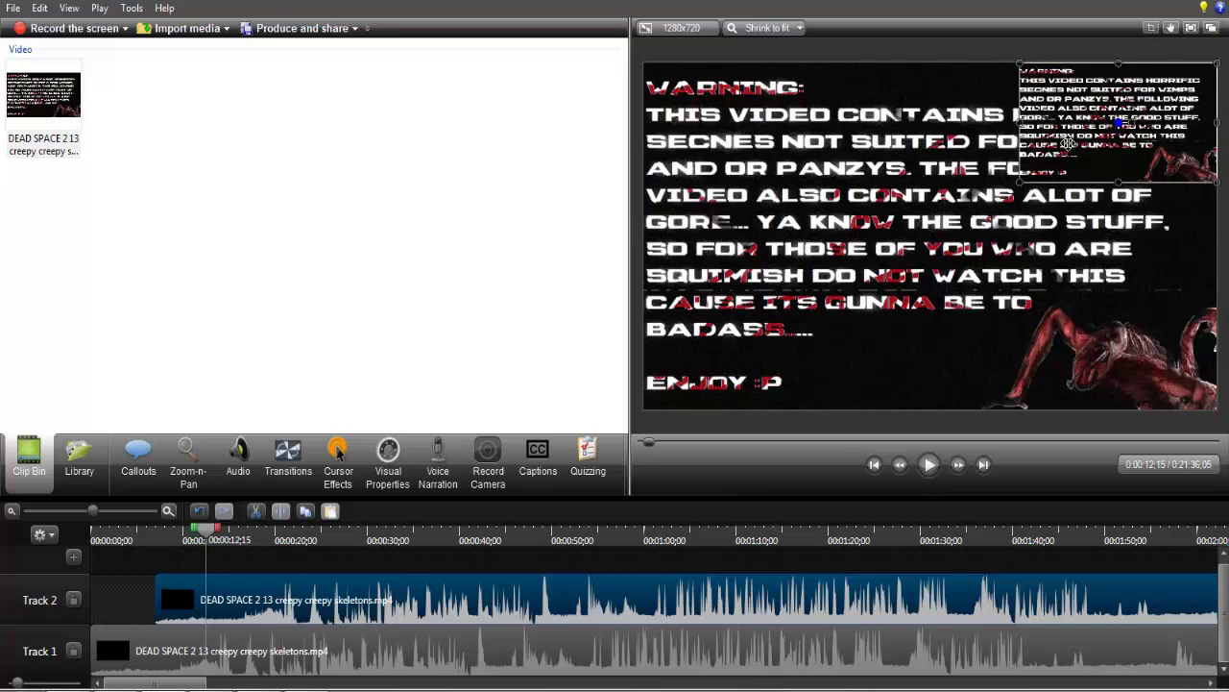
Move the small overlaid clip toward the lower-left area of the canvas and delete it from Track 2.
drag(1074, 144, 903, 211)
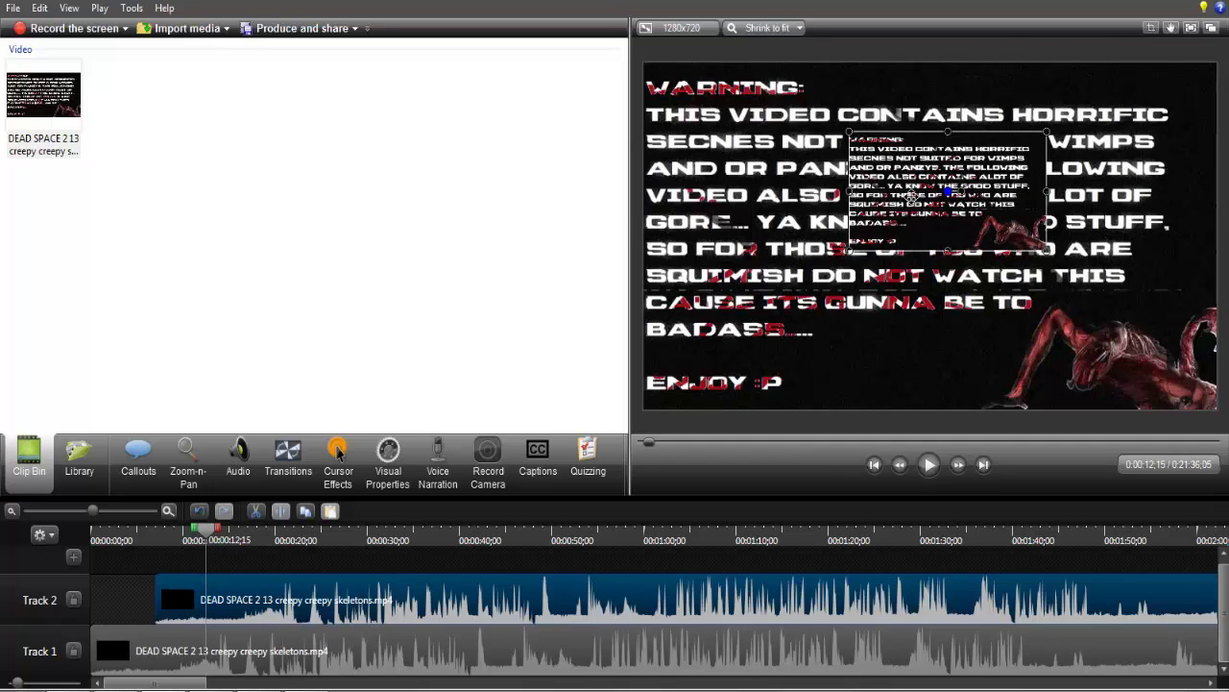
drag(912, 196, 828, 233)
click(521, 302)
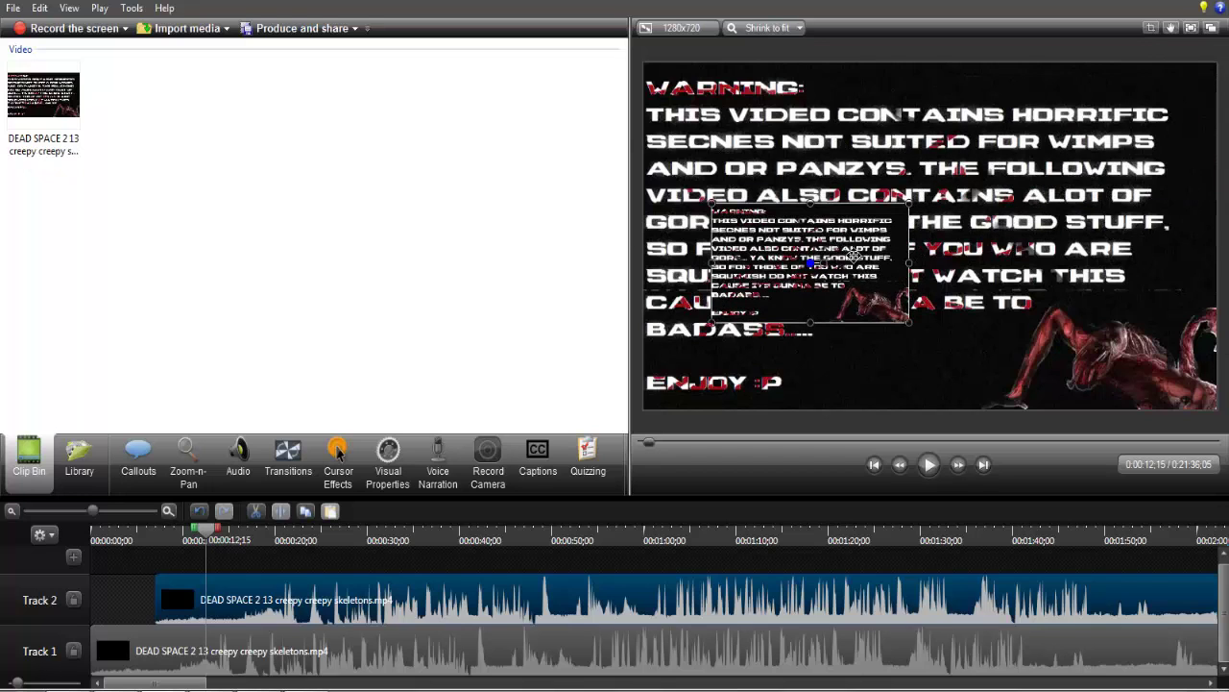
right_click(468, 611)
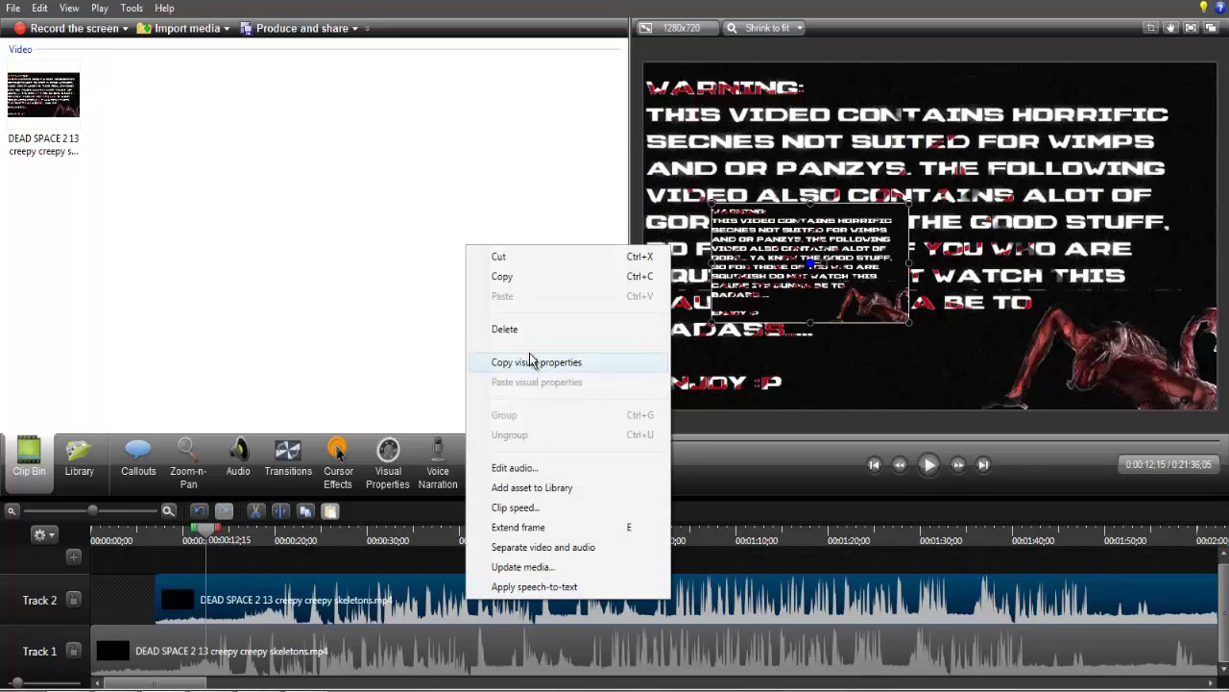
click(504, 328)
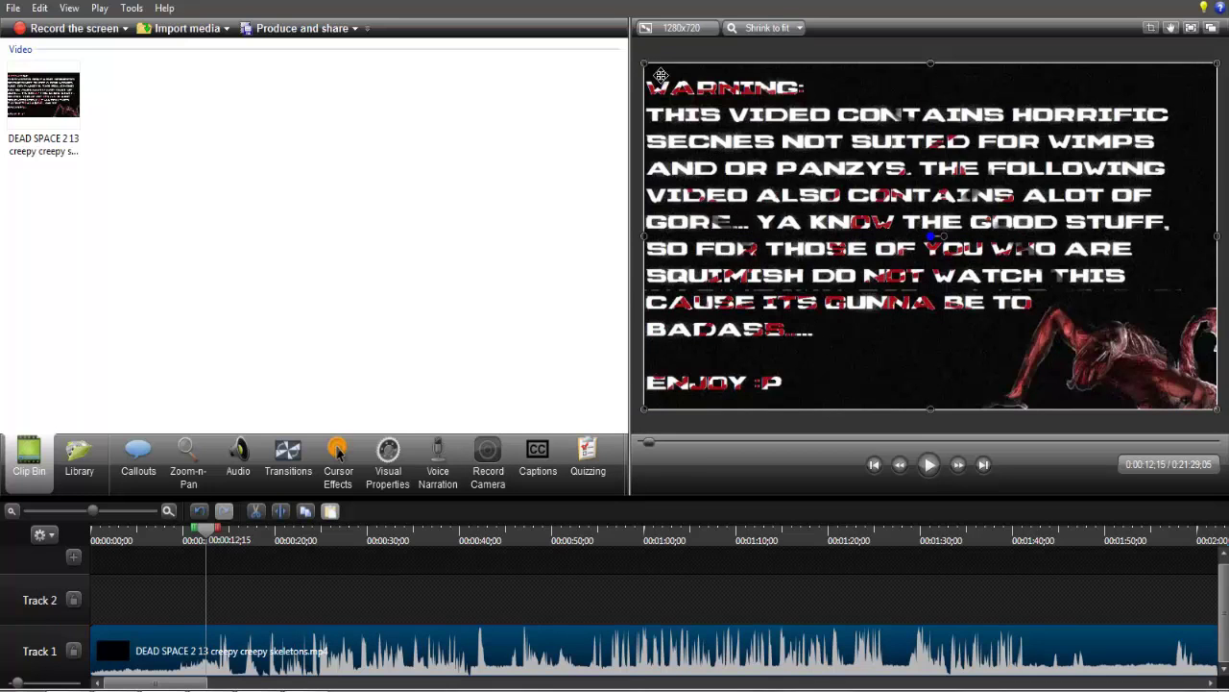
Stretch the Track 1 clip downward past the canvas edge and resize it back to fill the canvas.
mouse_move(644, 66)
mouse_down()
mouse_move(815, 186)
mouse_move(637, 71)
mouse_move(644, 63)
mouse_up()
drag(642, 192, 645, 196)
drag(930, 407, 929, 451)
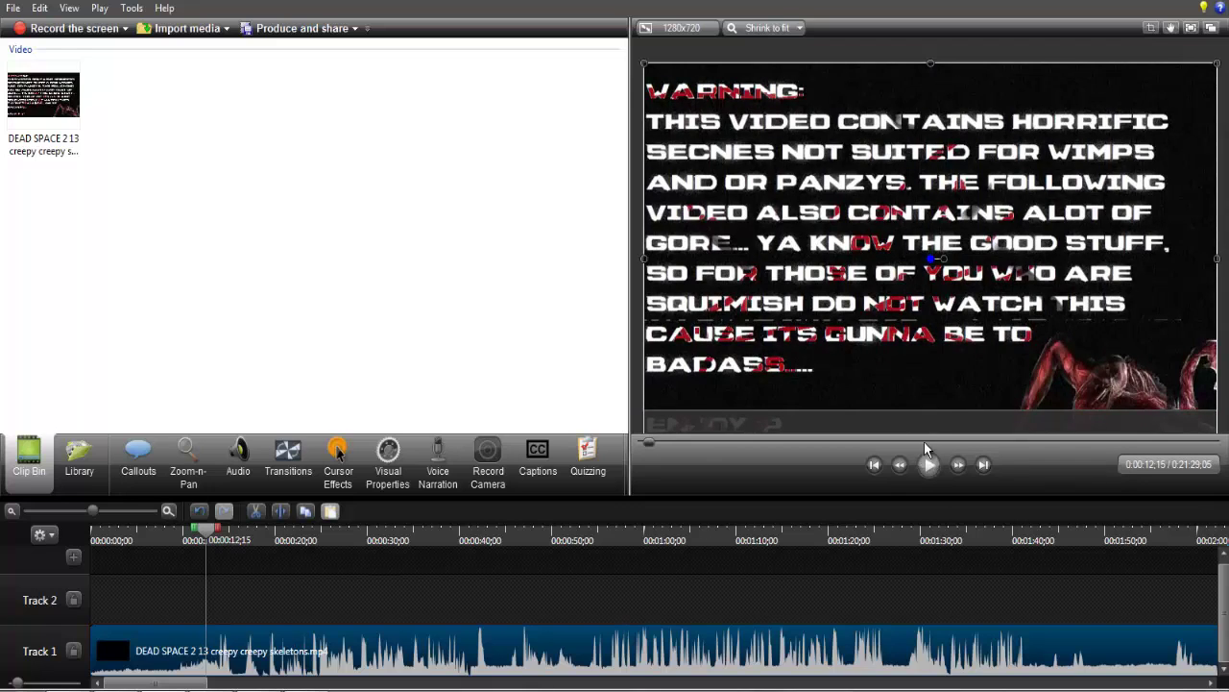
scroll(920, 424, down, 2)
drag(933, 362, 928, 338)
scroll(925, 378, up, 2)
scroll(920, 413, down, 1)
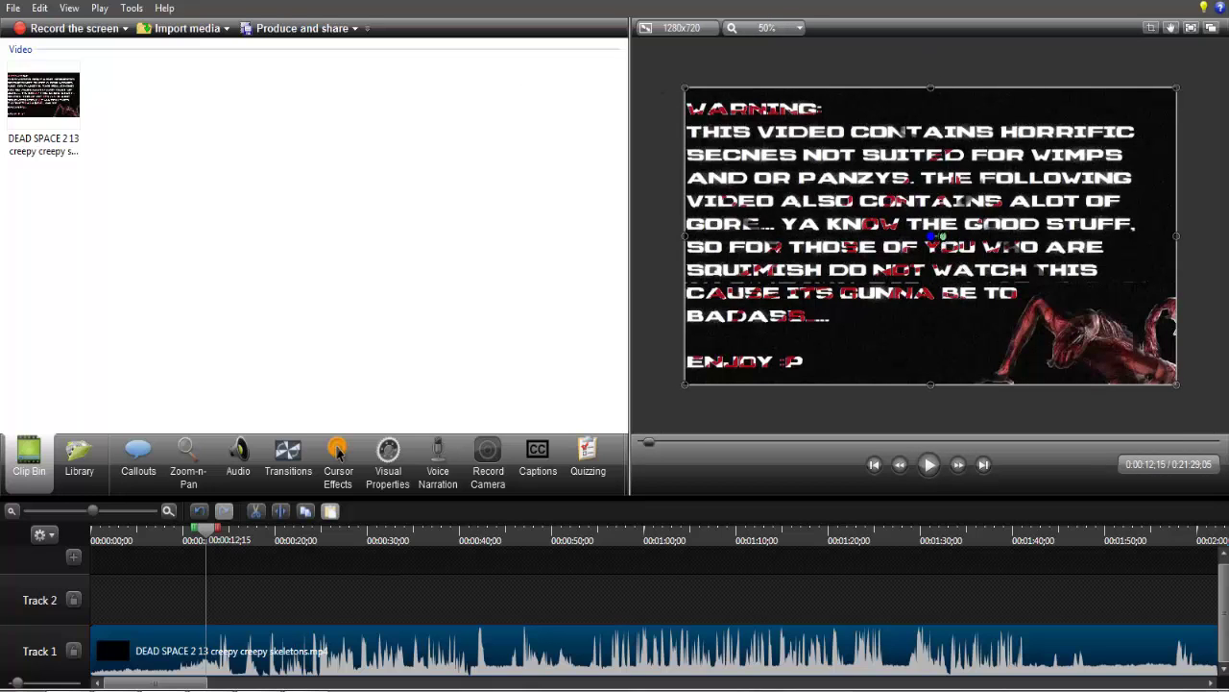
Rotate the clip nearly upside down on the canvas, turn it back upright, and minimize the recorder window.
drag(941, 235, 912, 428)
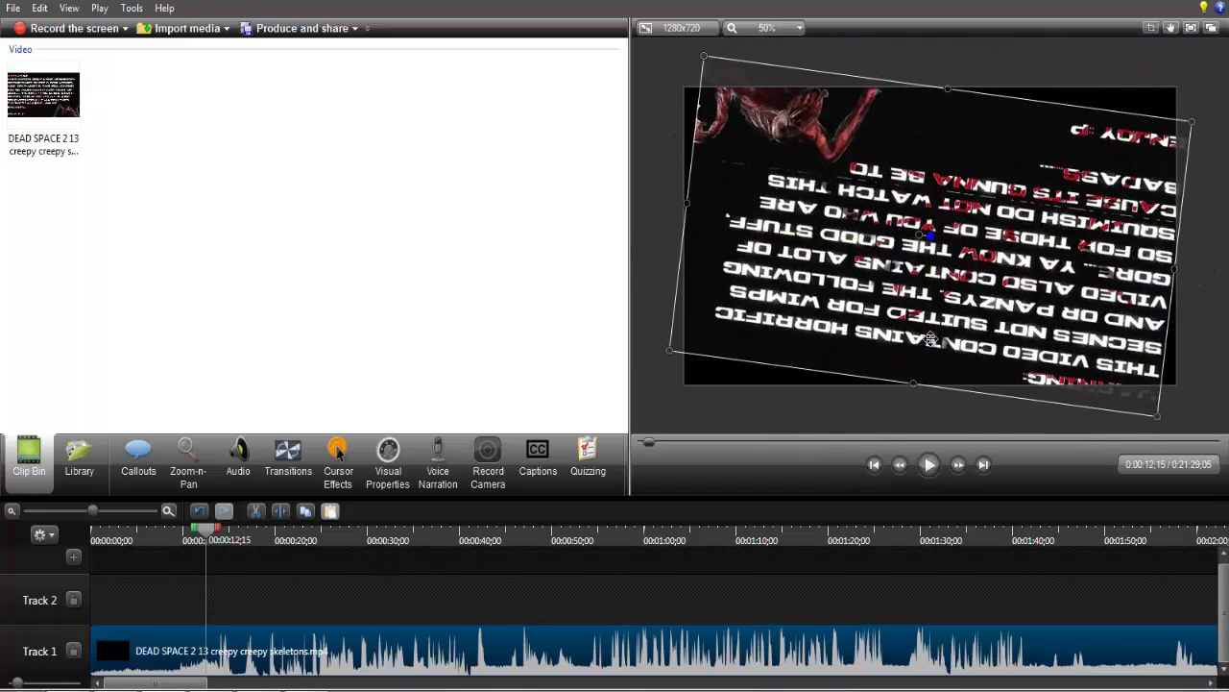
drag(920, 234, 1122, 248)
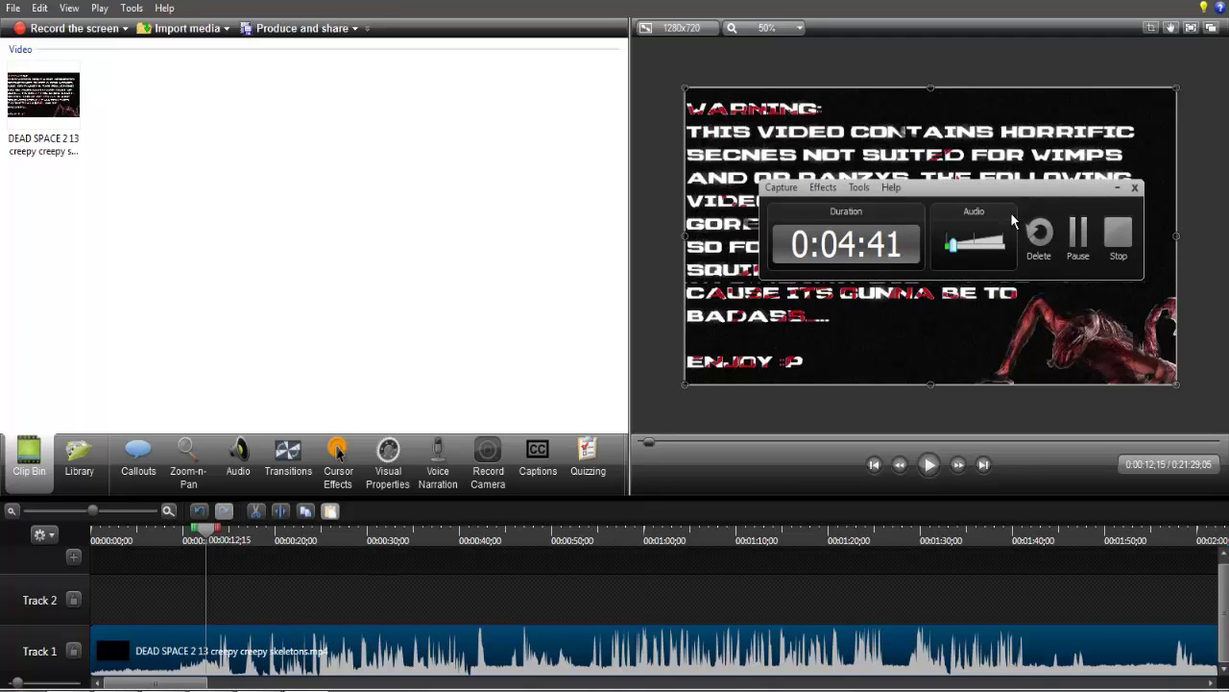
click(1117, 189)
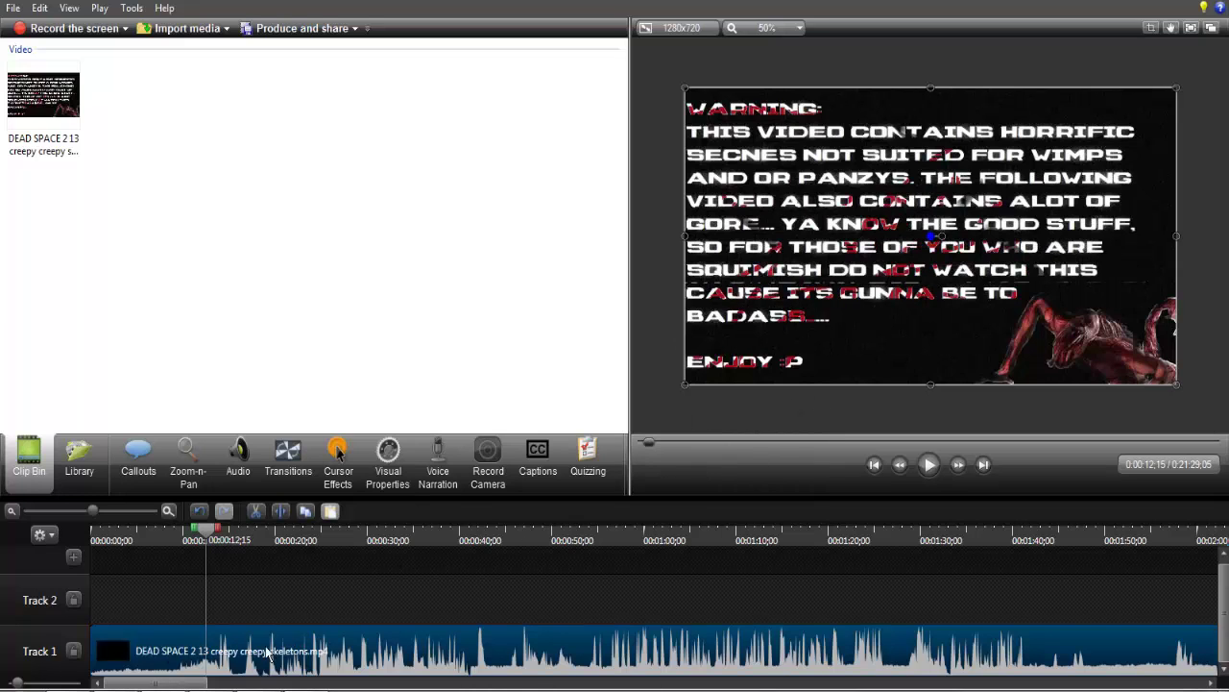
Deselect the Track 1 clip and reselect it by drawing selection boxes over the timeline.
click(232, 593)
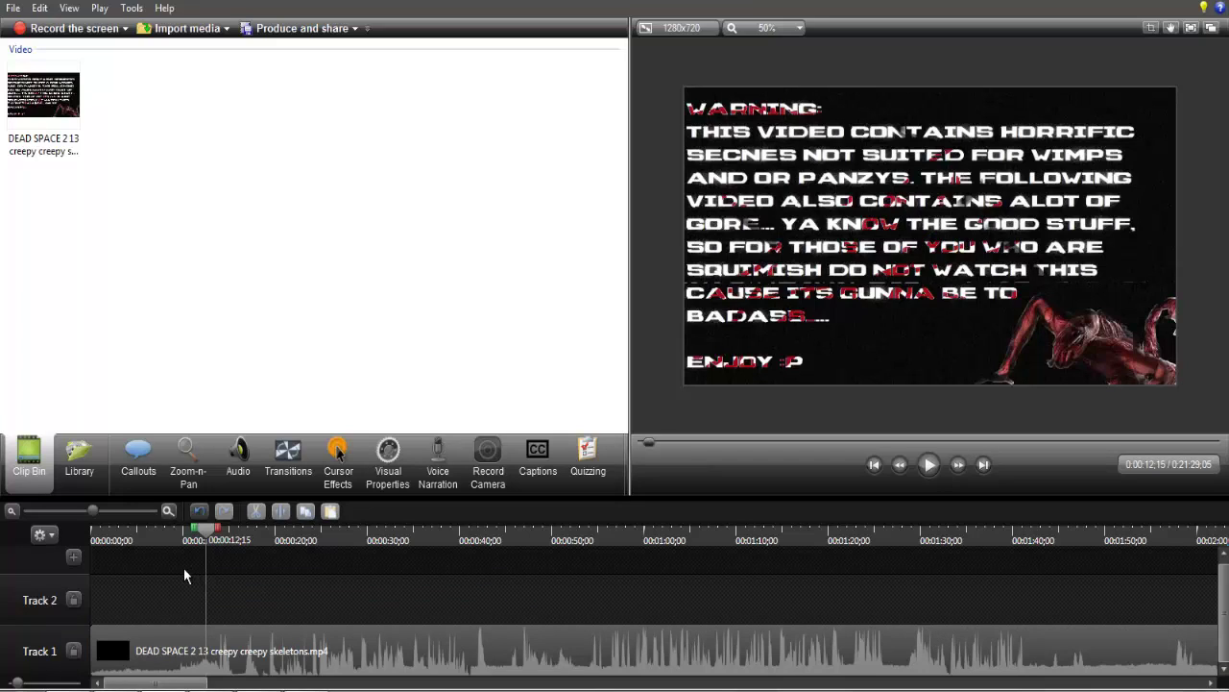
drag(184, 568, 740, 645)
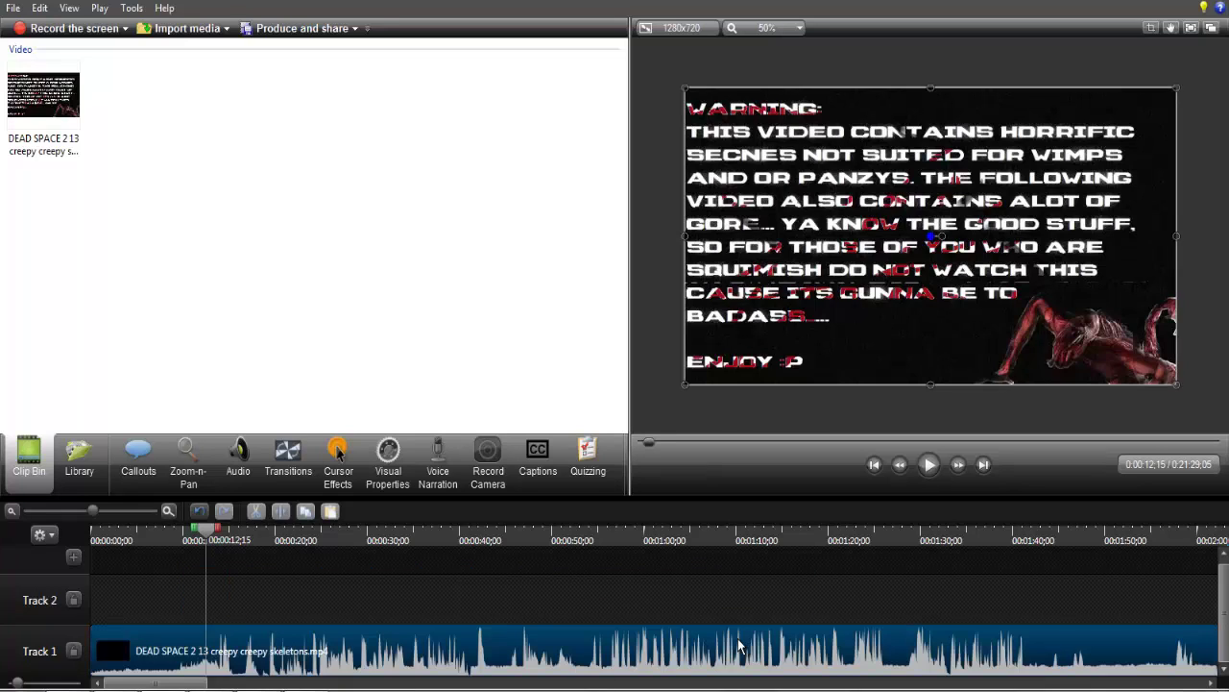
drag(292, 600, 402, 598)
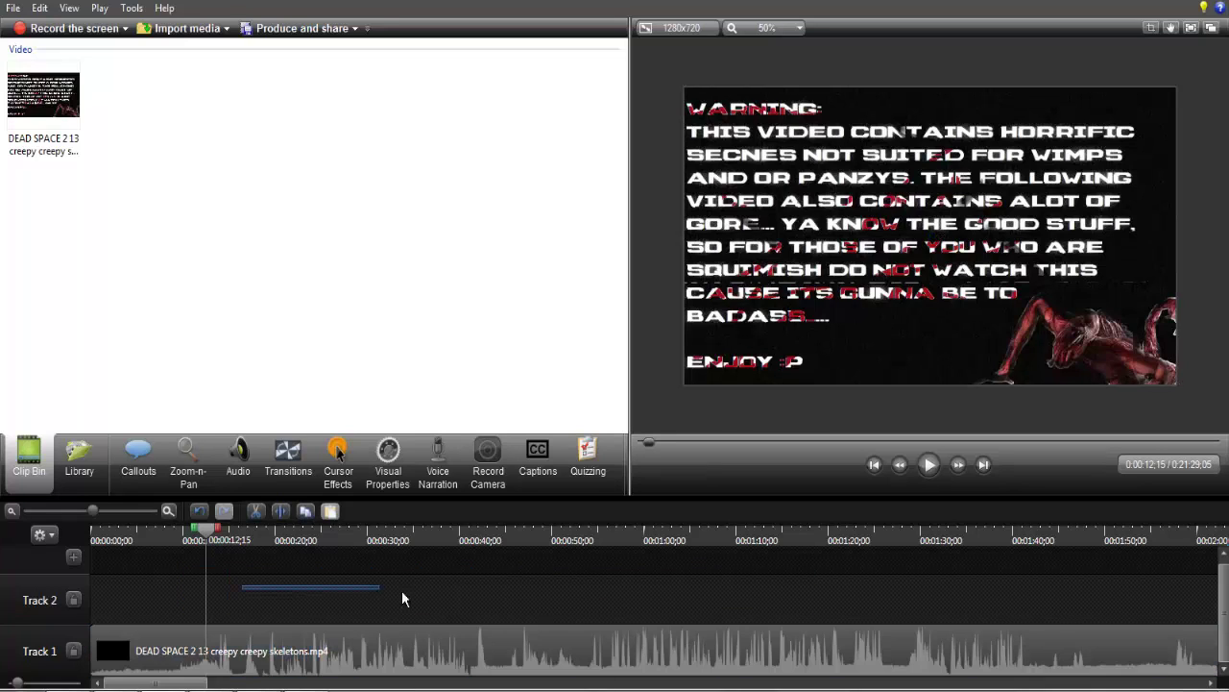
drag(237, 578, 554, 630)
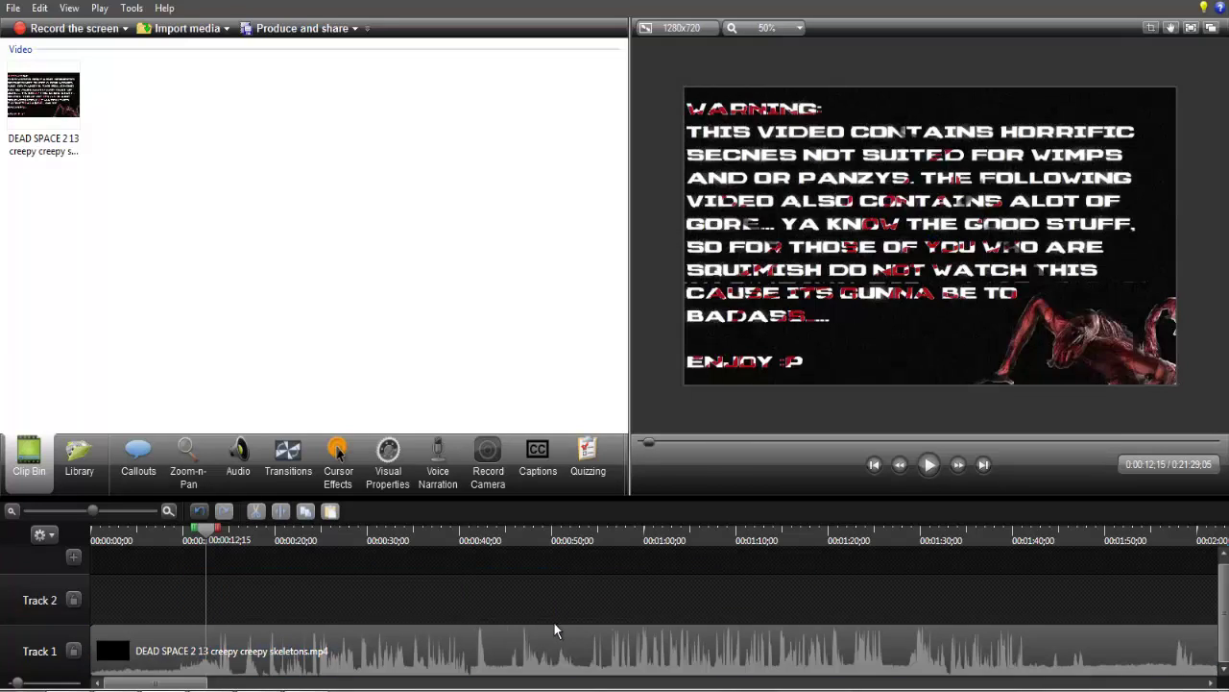
drag(120, 576, 1024, 630)
click(1023, 636)
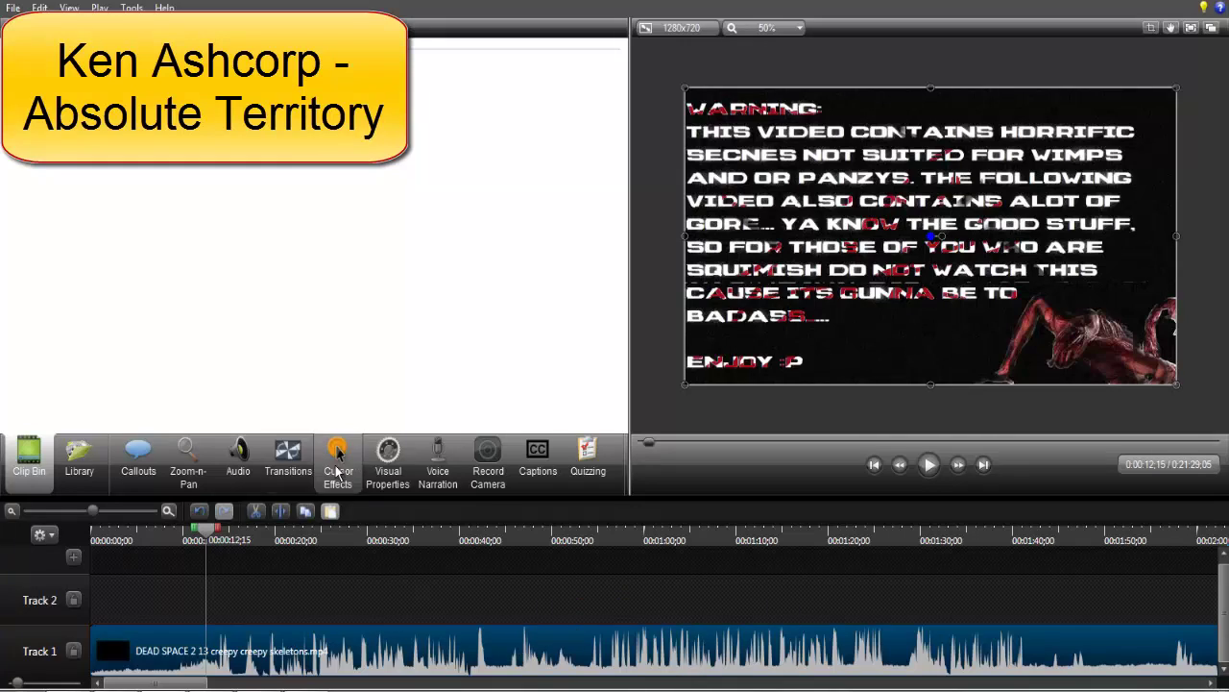
Lower the Track 1 clip's audio volume to almost silent and play back a short section.
click(238, 457)
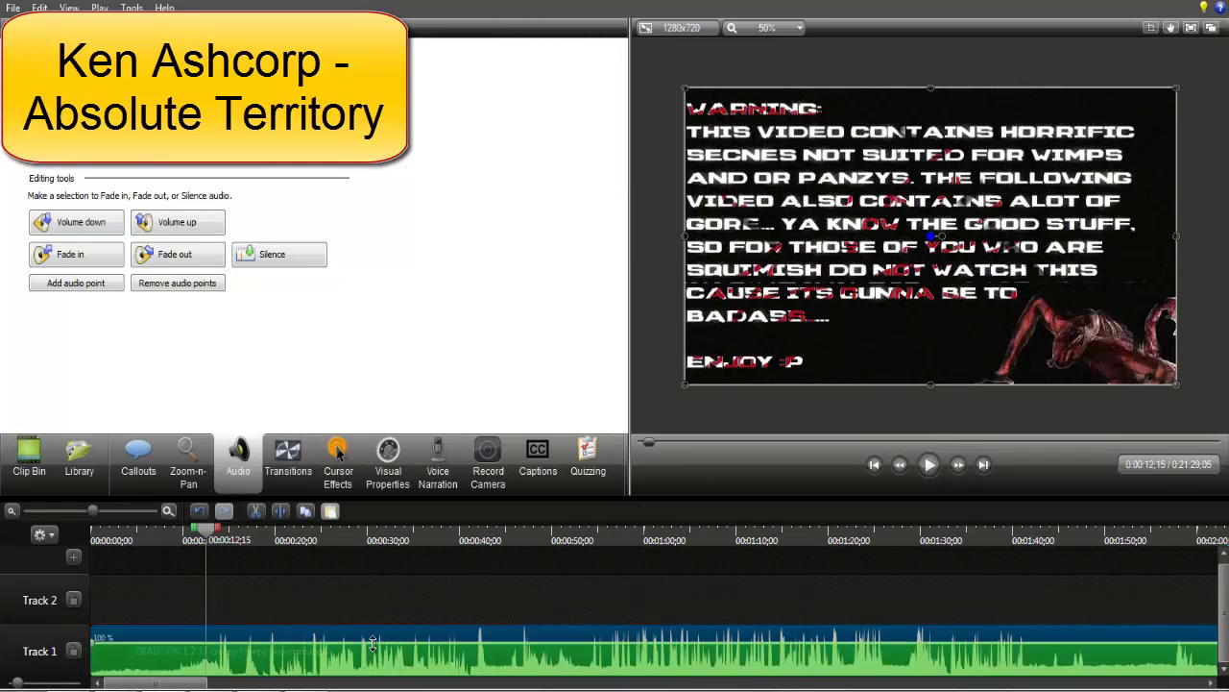
drag(372, 638, 371, 667)
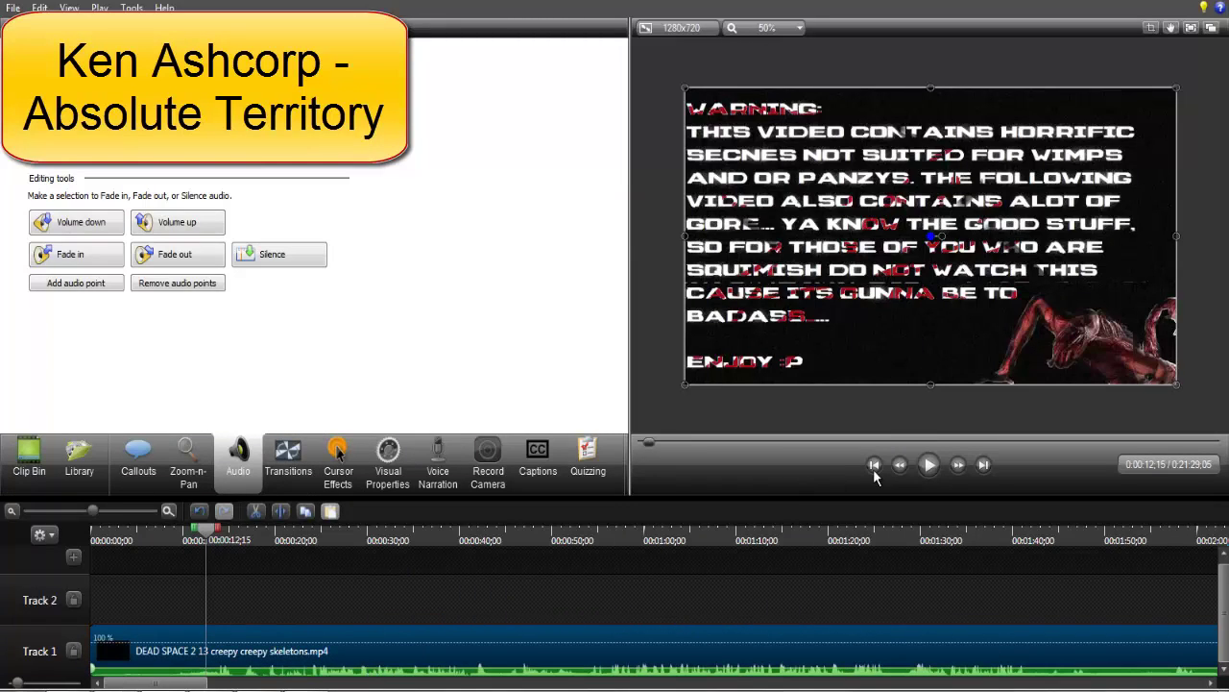
click(927, 465)
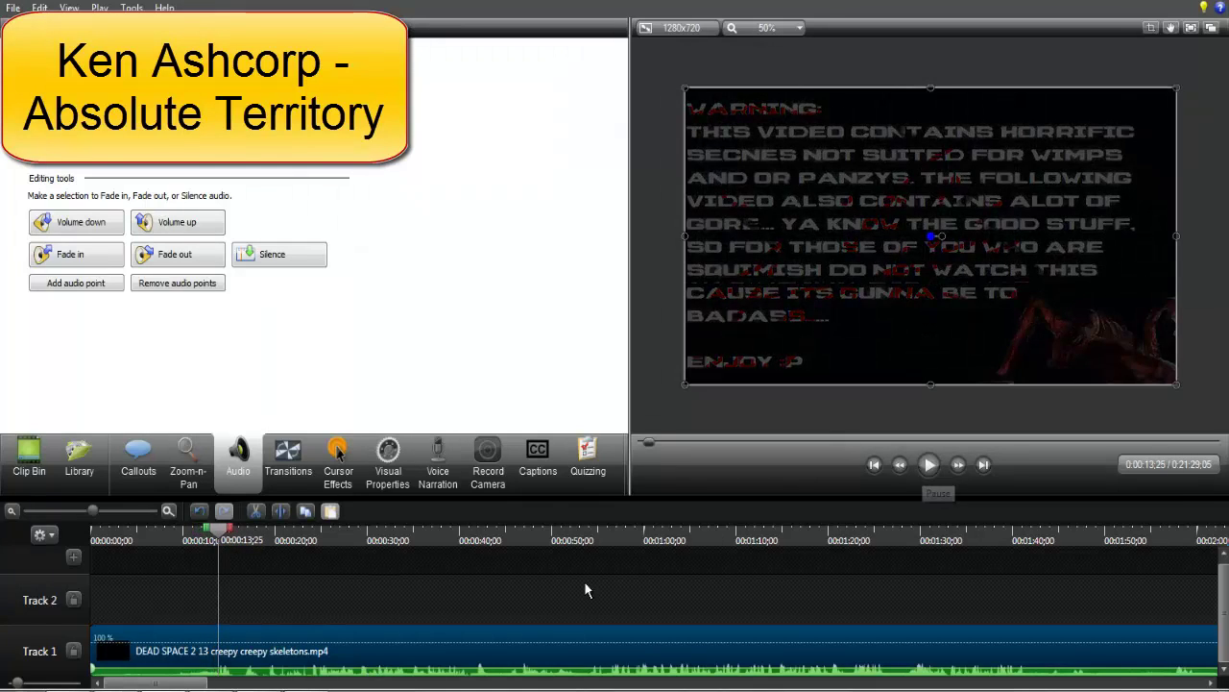
Raise the Track 1 clip's audio volume back up to about its original level.
drag(540, 666, 543, 641)
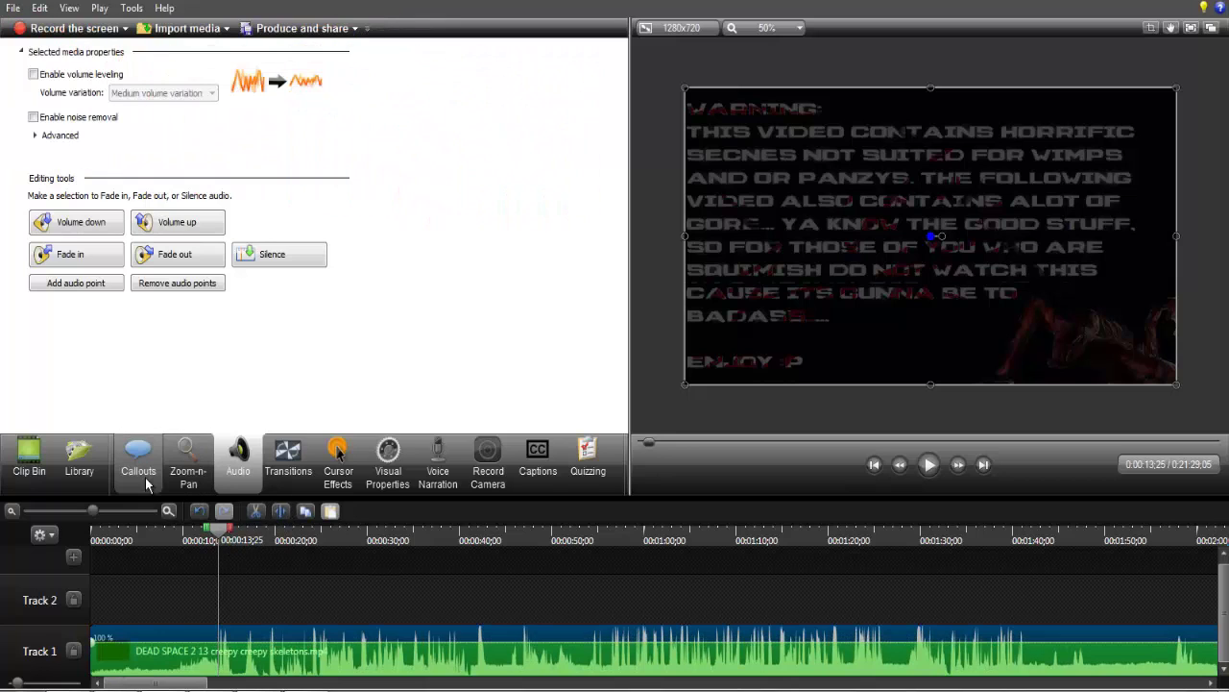
Add the Animated Title from the library's Theme - Checkered Past folder to Track 2 at about 16 seconds.
click(77, 462)
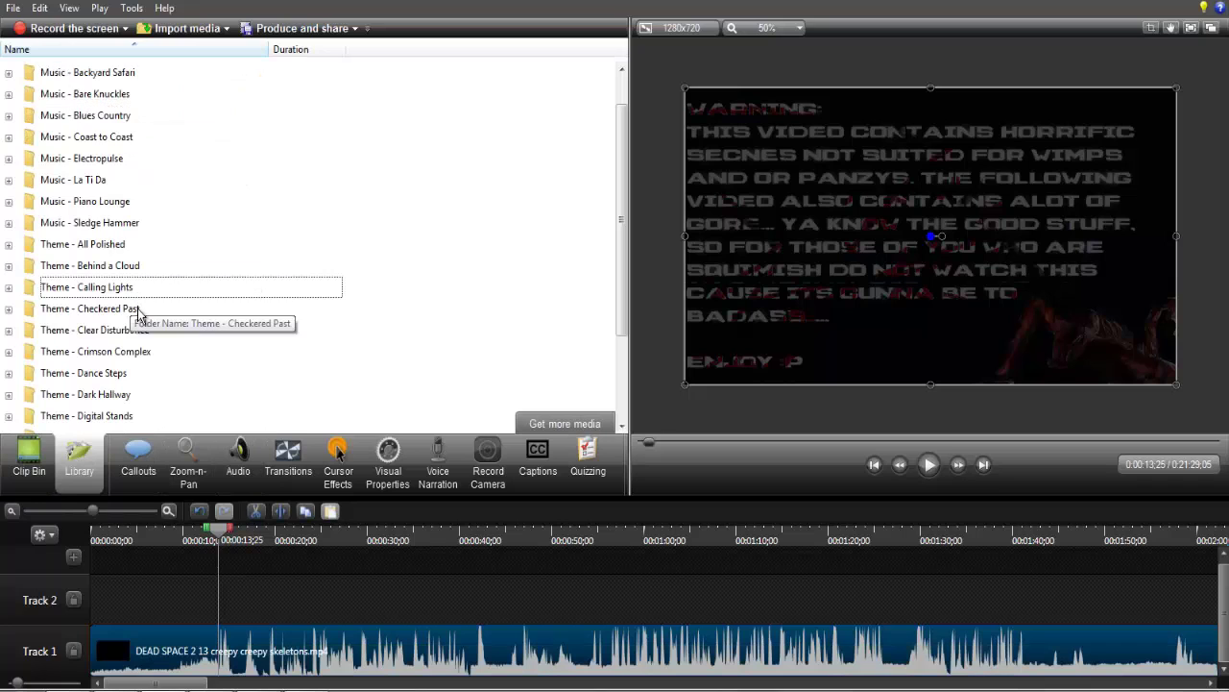
click(259, 308)
click(131, 290)
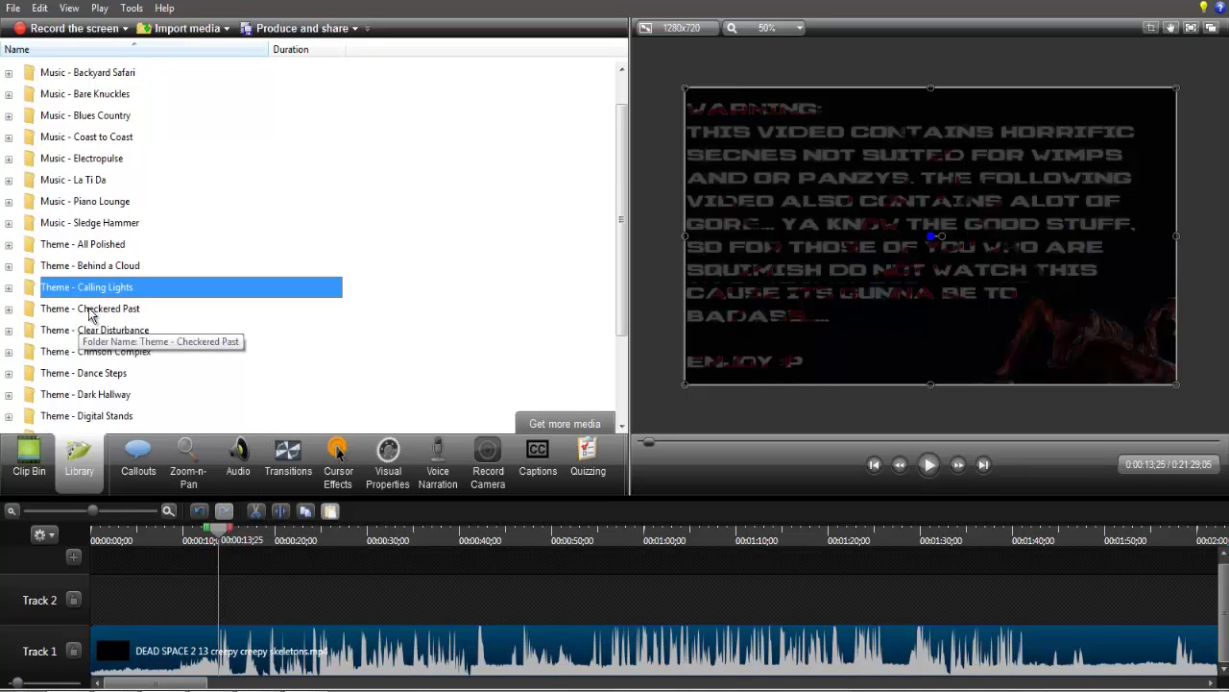
double_click(91, 309)
click(86, 96)
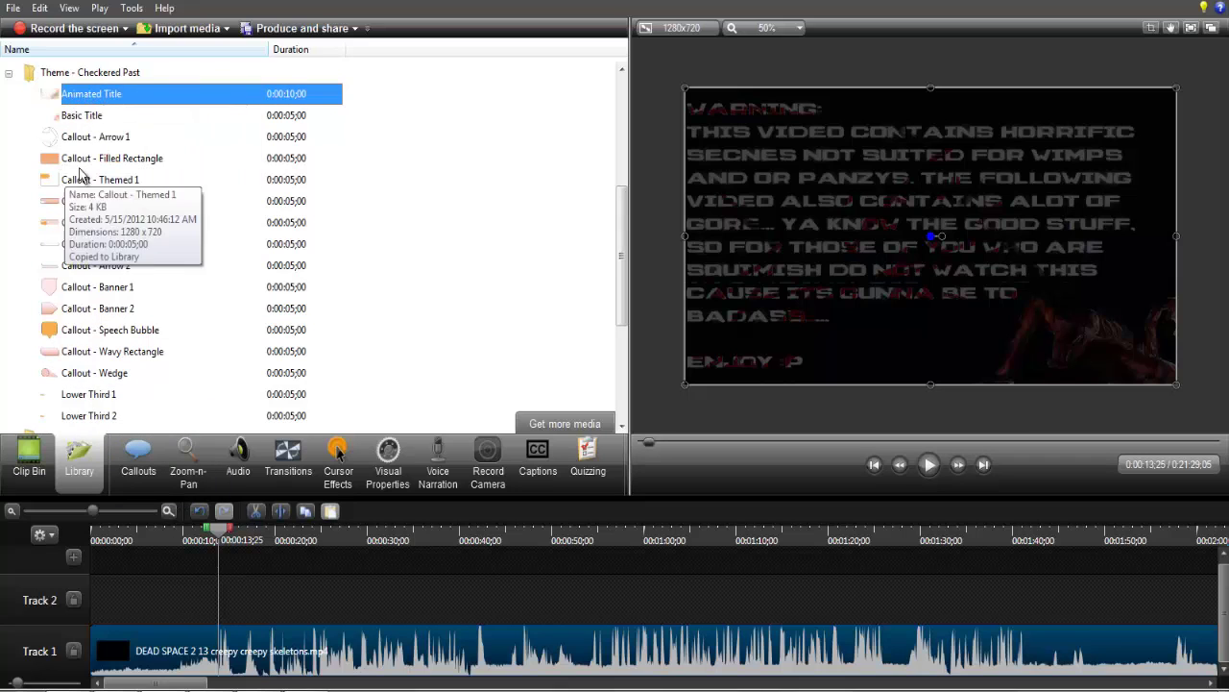
drag(221, 96, 244, 568)
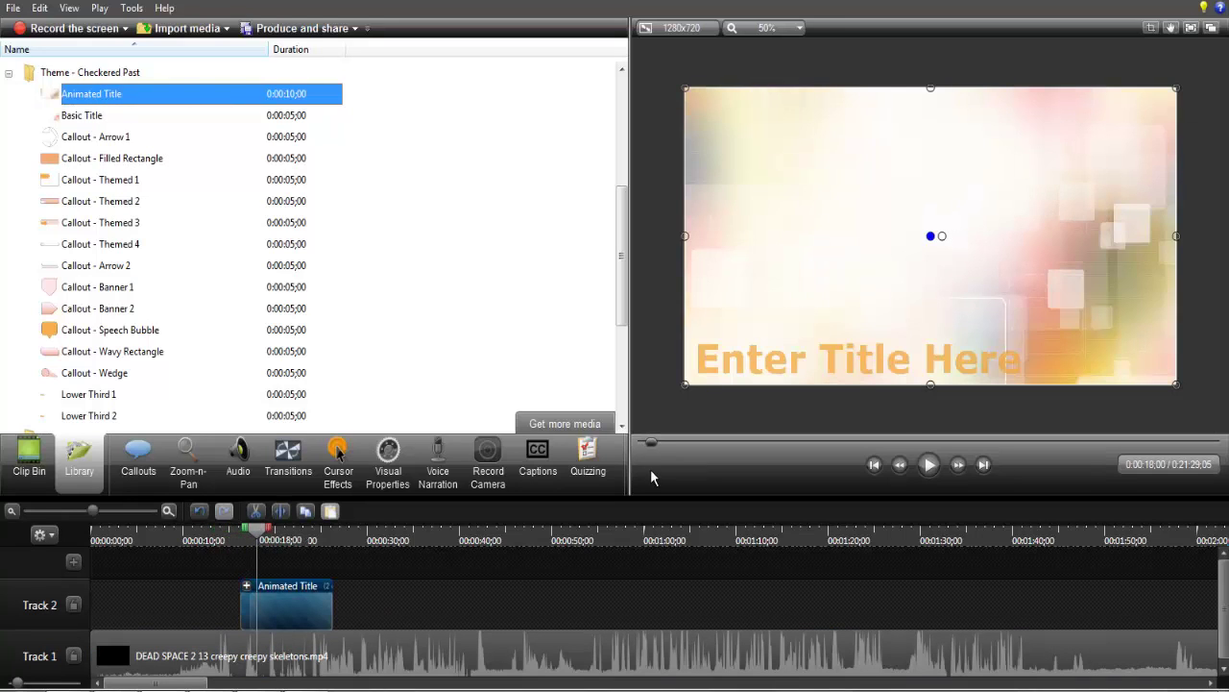
Expand the Animated Title group, replace its title text with "tits", and move the text to the middle of the canvas.
click(246, 585)
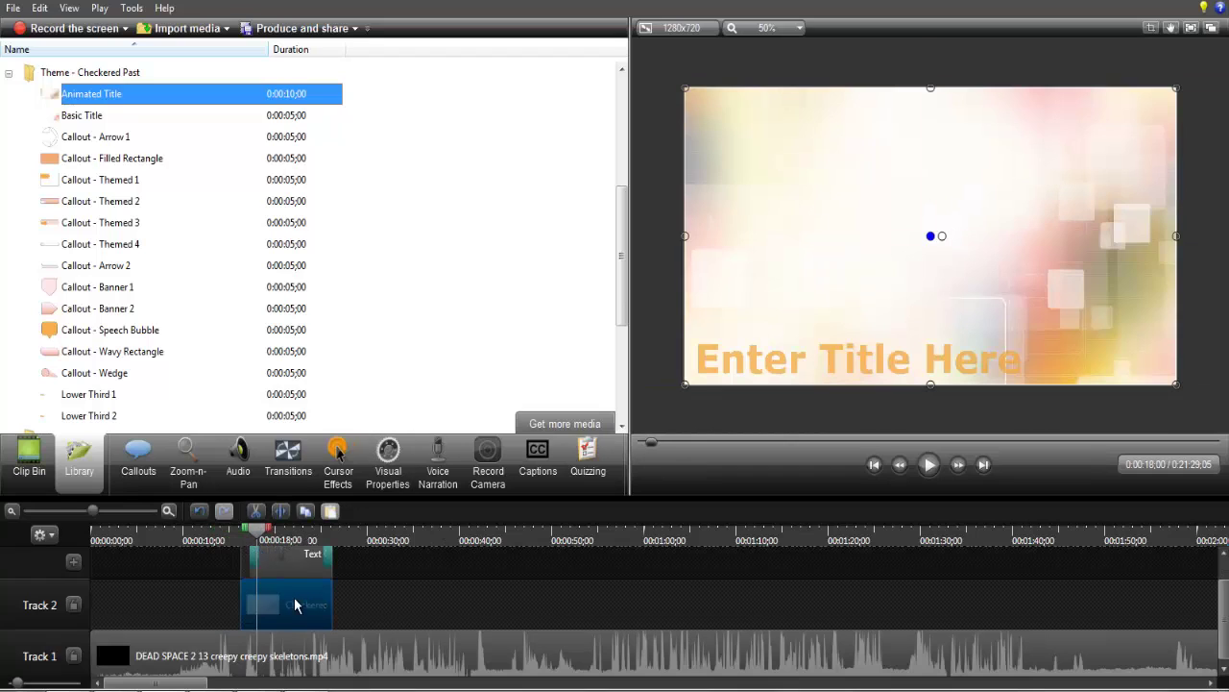
click(259, 562)
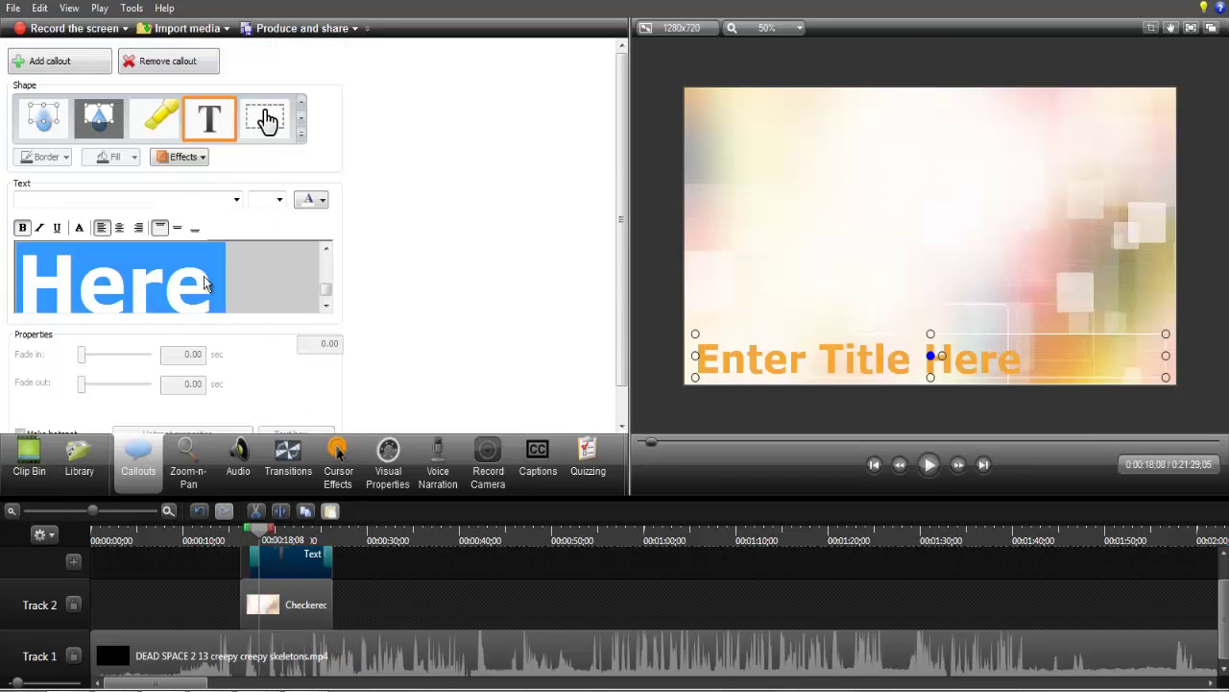
text(tits)
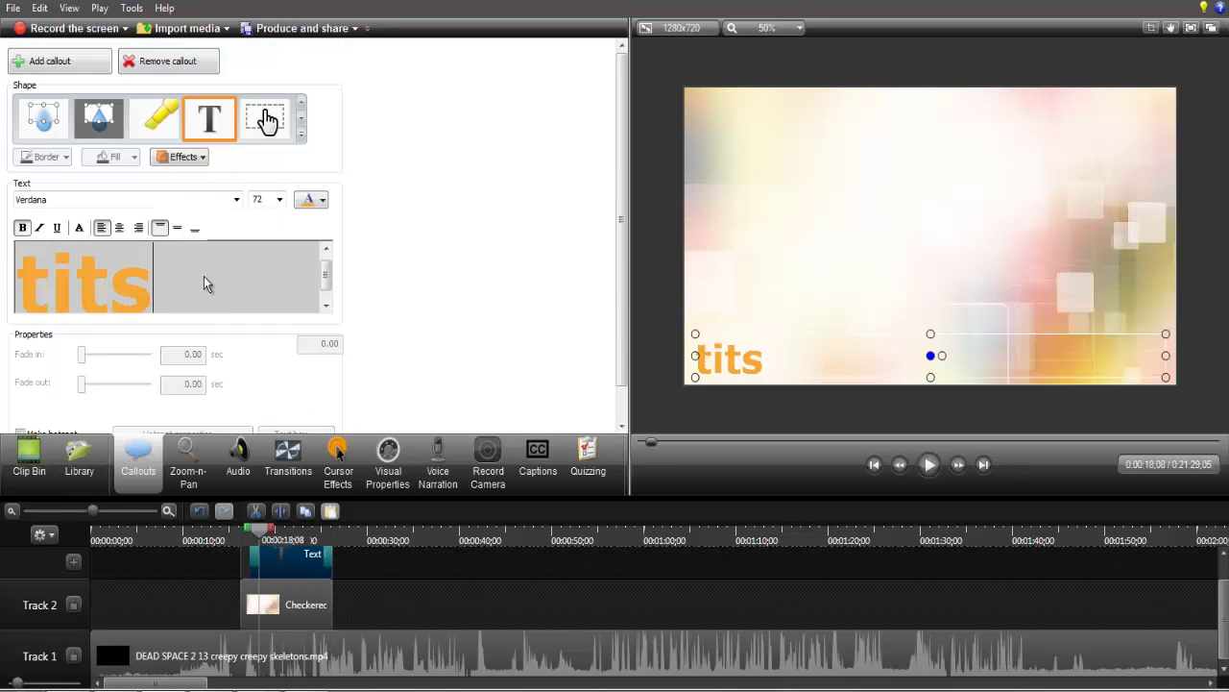
drag(782, 352, 958, 233)
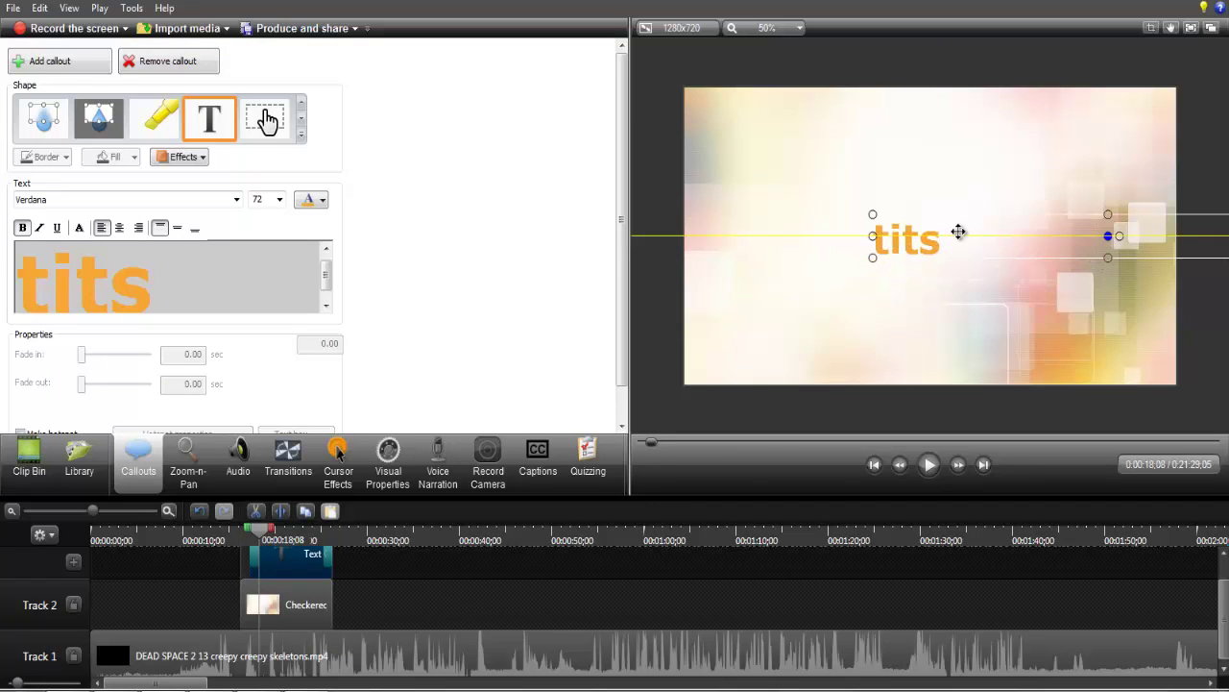
Lower the Track 1 clip's audio volume to 0 % and play back the animated title from its start.
mouse_move(259, 537)
mouse_down()
mouse_move(273, 538)
mouse_move(216, 538)
mouse_move(240, 539)
mouse_up()
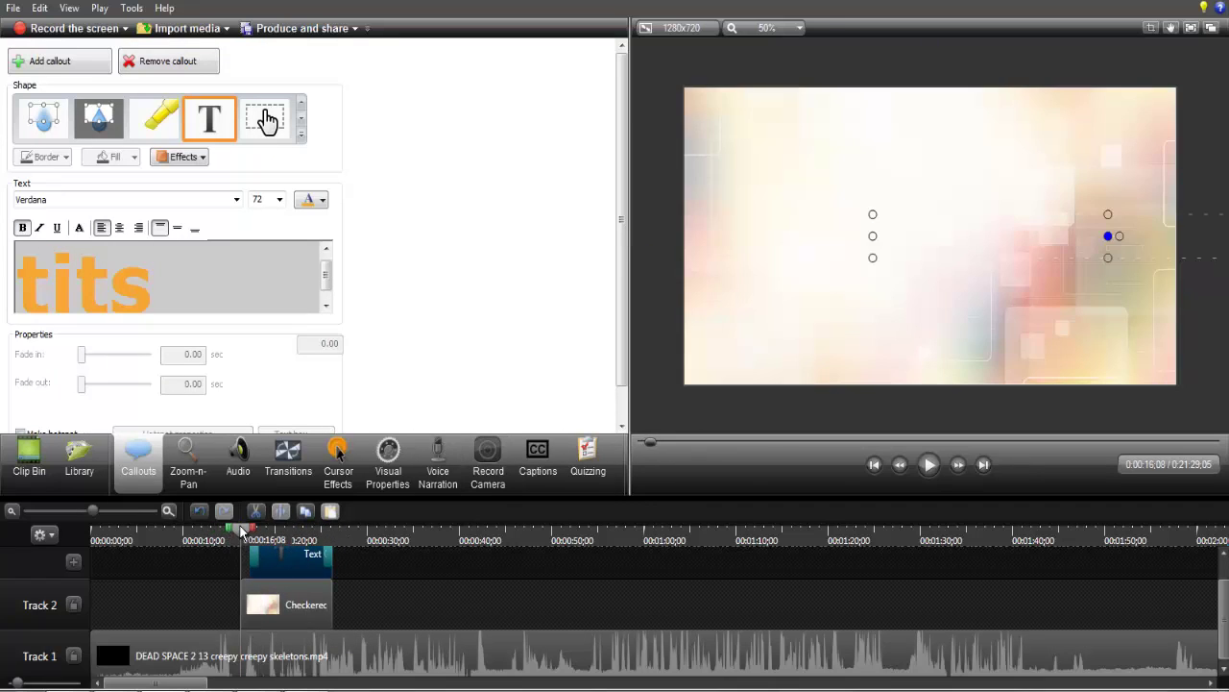
click(348, 683)
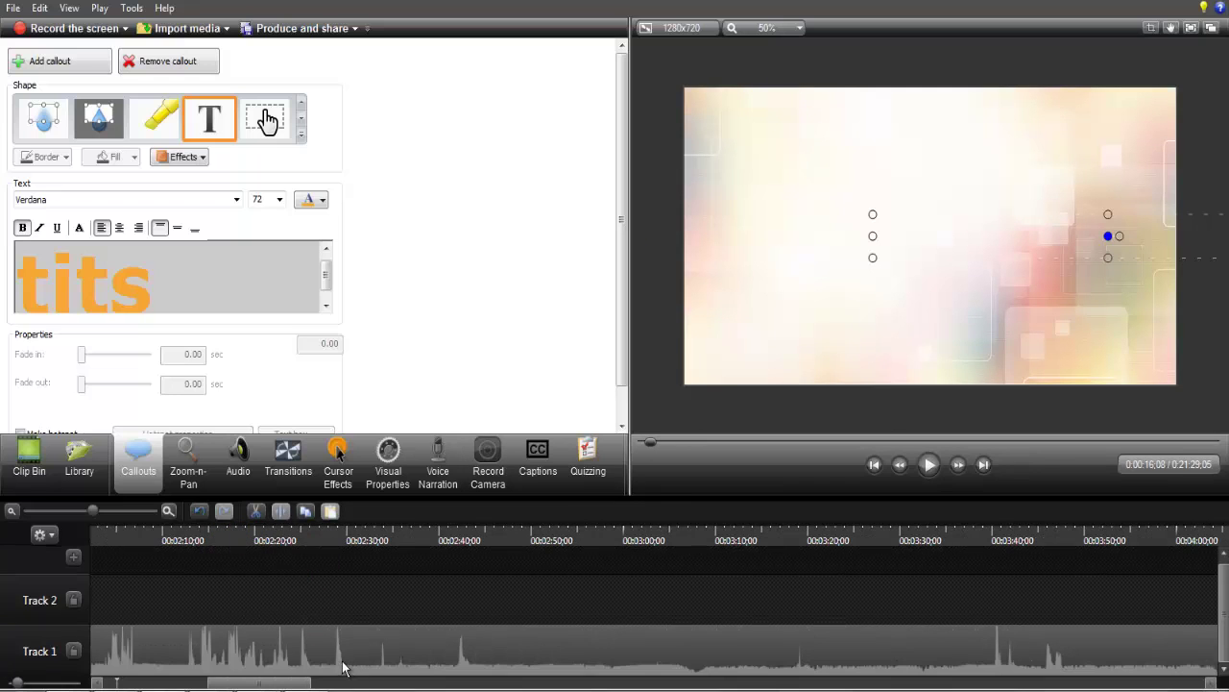
mouse_move(94, 513)
mouse_down()
mouse_move(57, 507)
mouse_move(74, 514)
mouse_up()
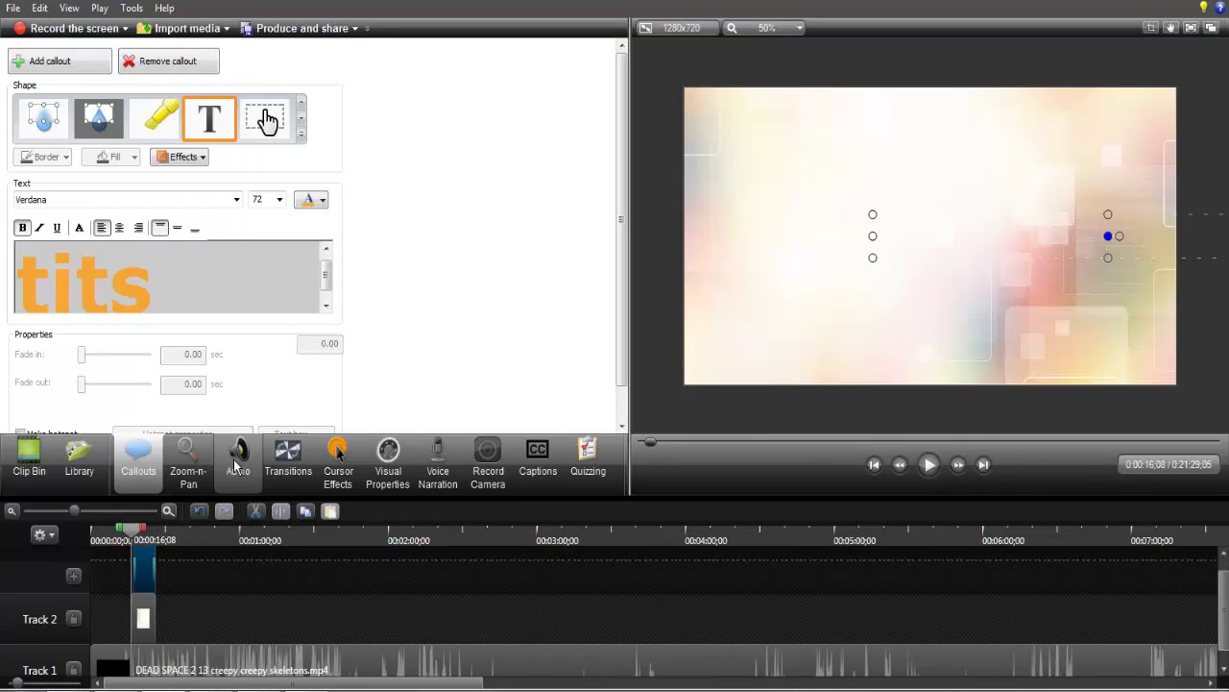
click(211, 663)
click(317, 601)
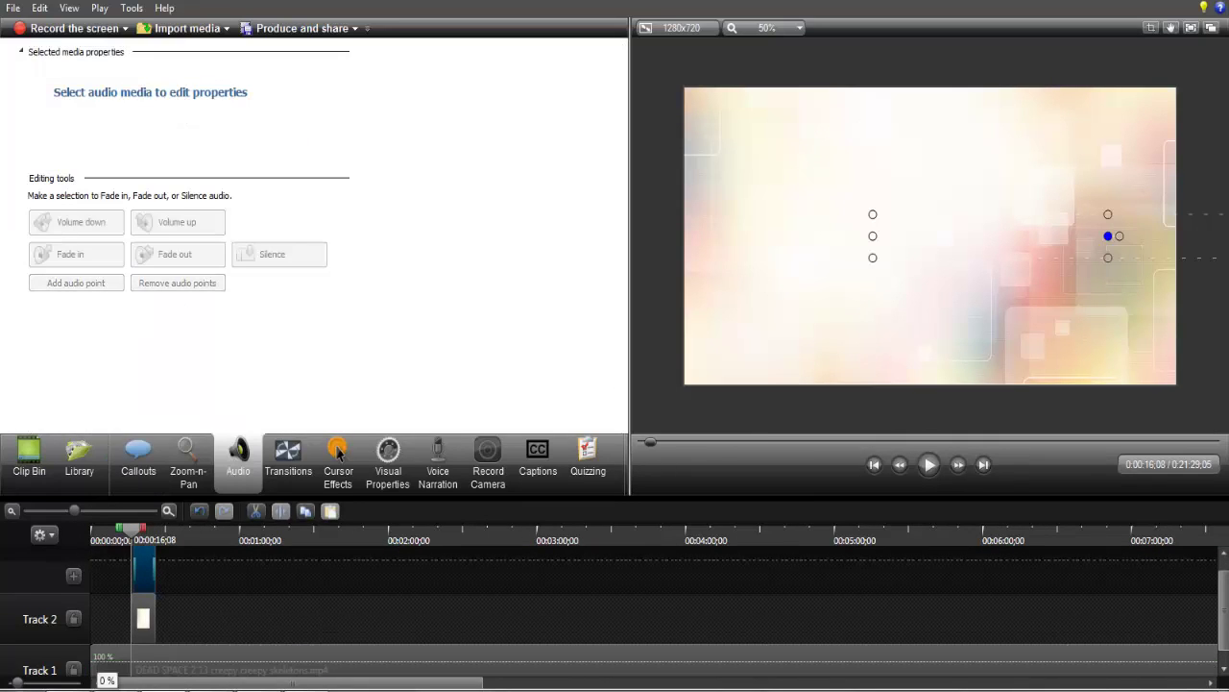
click(929, 465)
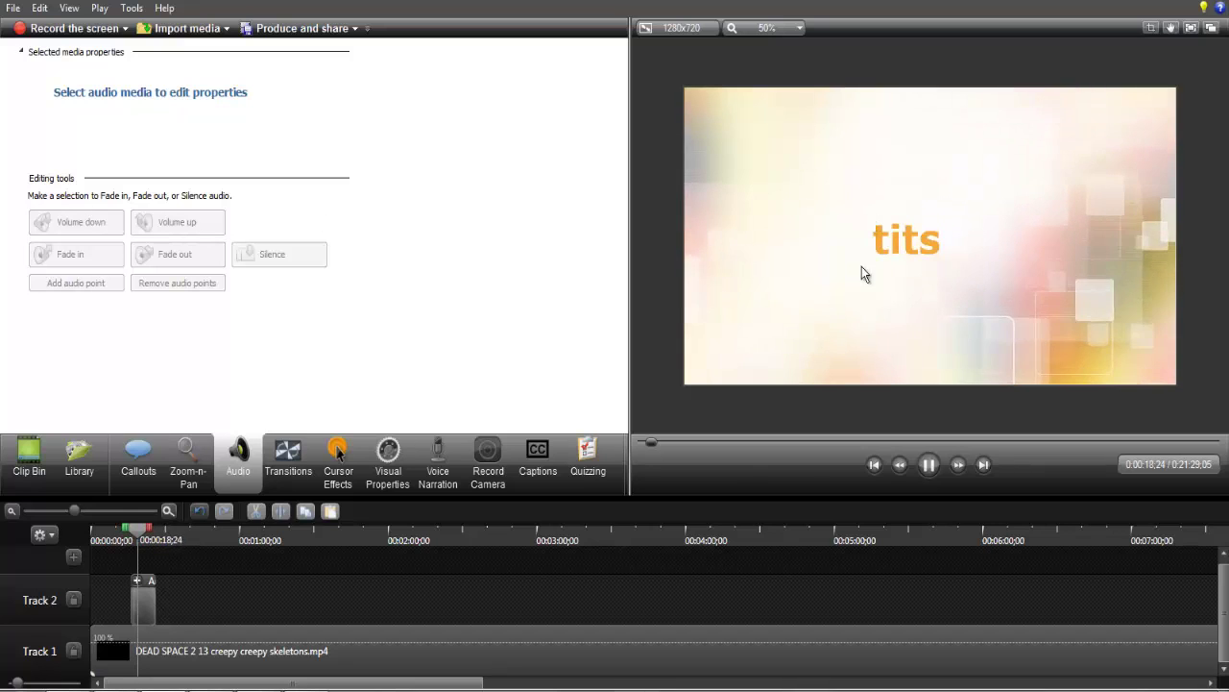
click(929, 465)
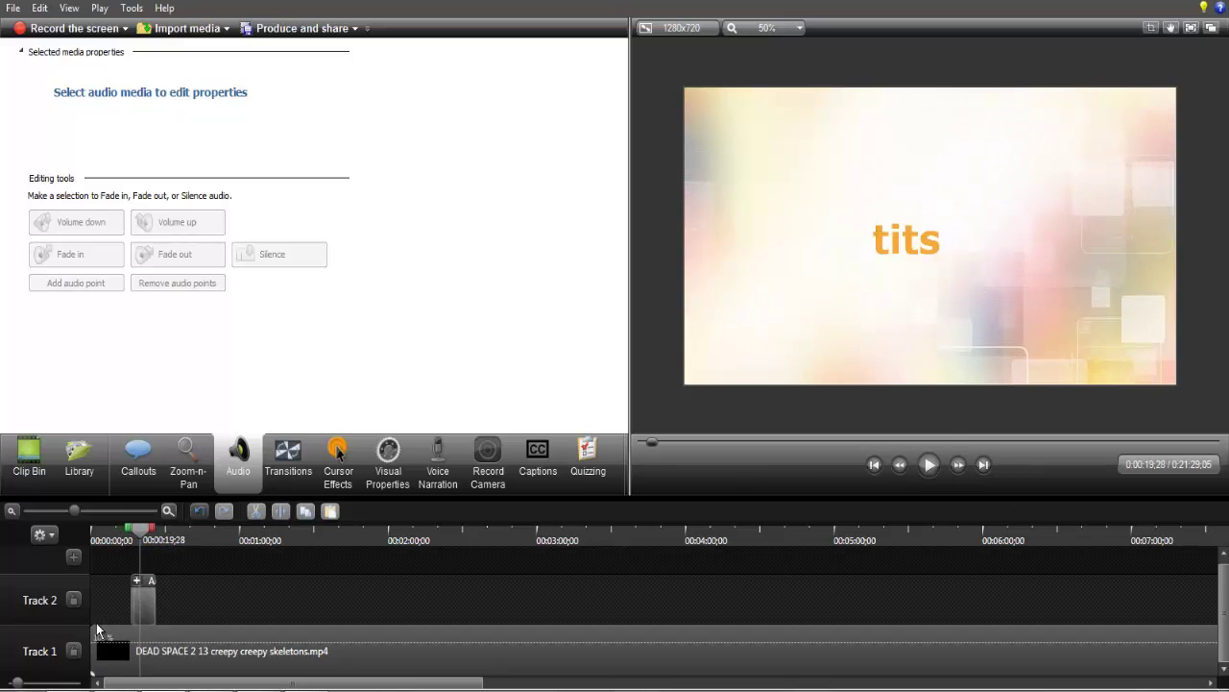
Delete the animated title group from Track 2.
click(149, 605)
right_click(150, 604)
click(203, 409)
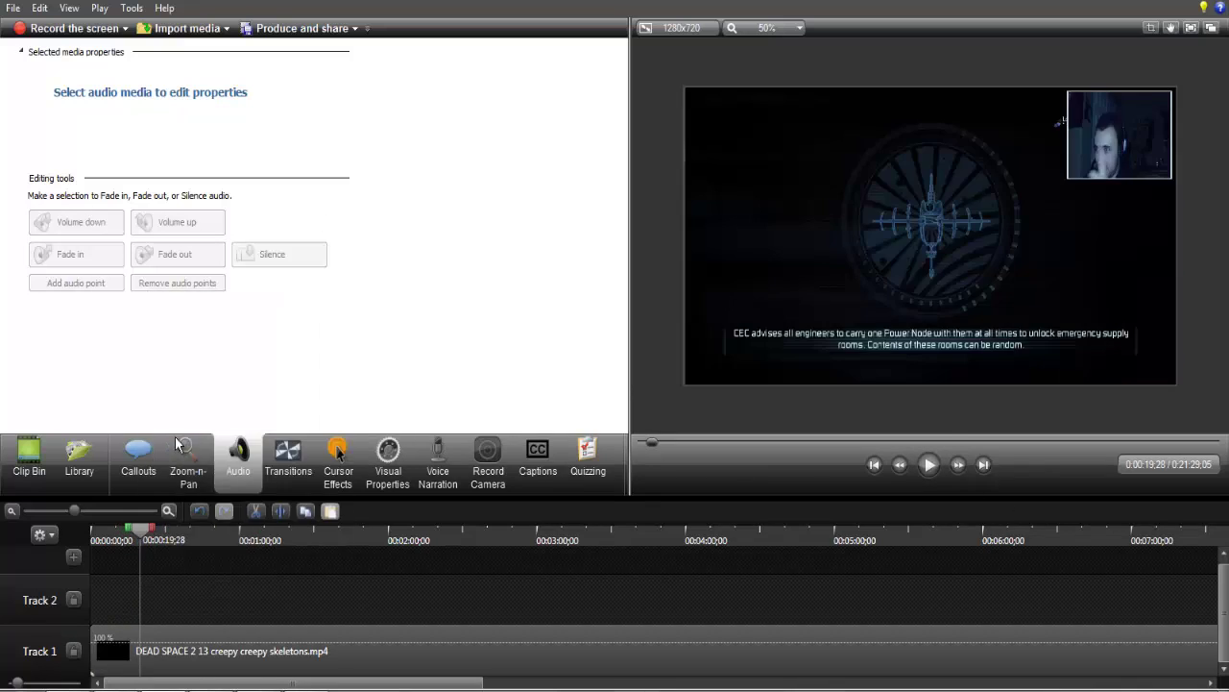
Add a callout on Track 2, change its shape to the transparent hotspot, and enter the text "tits".
click(139, 459)
click(58, 60)
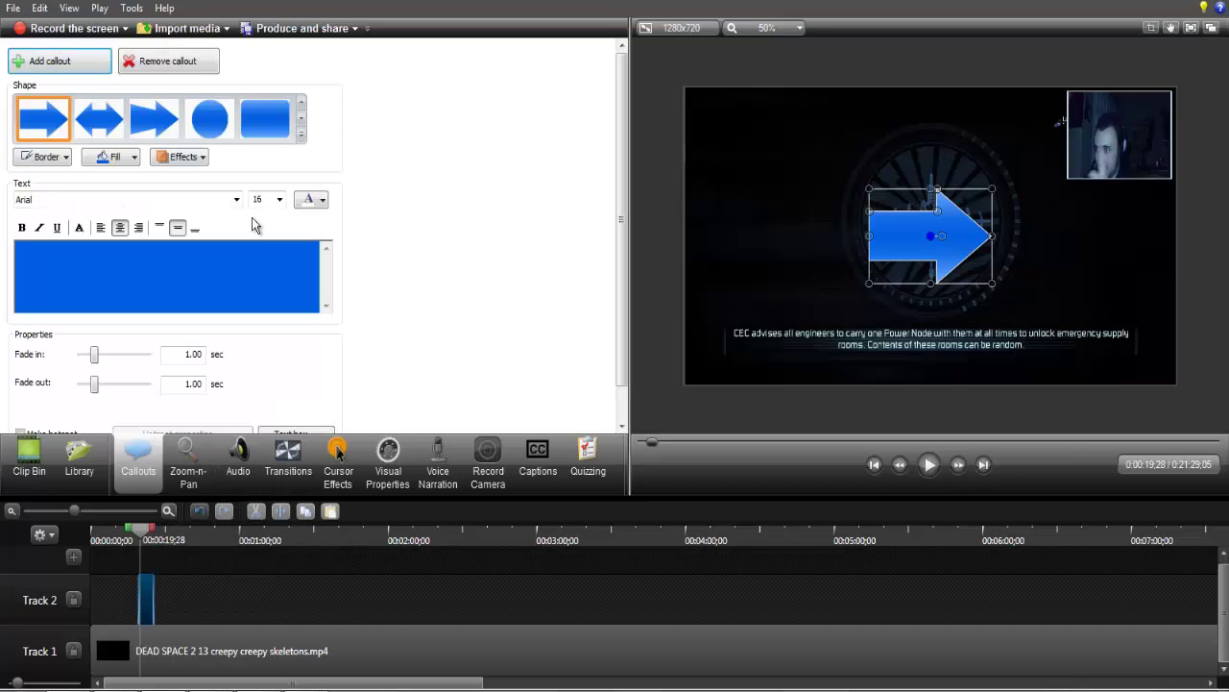
click(298, 139)
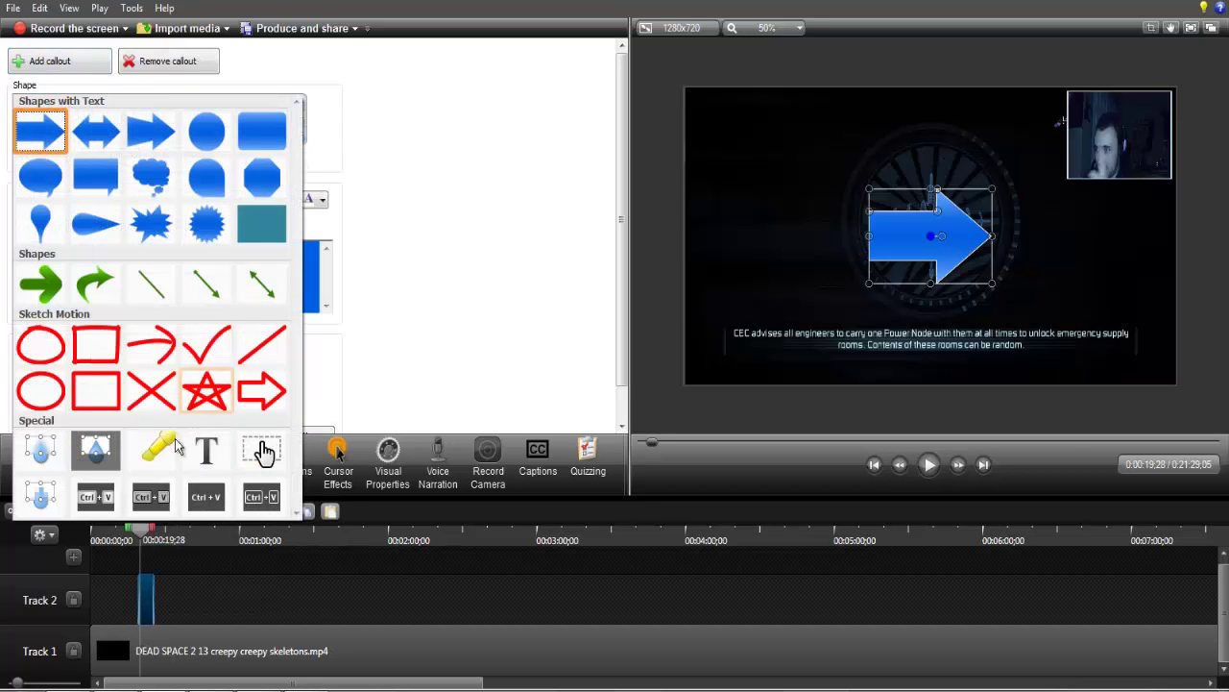
click(261, 450)
click(188, 272)
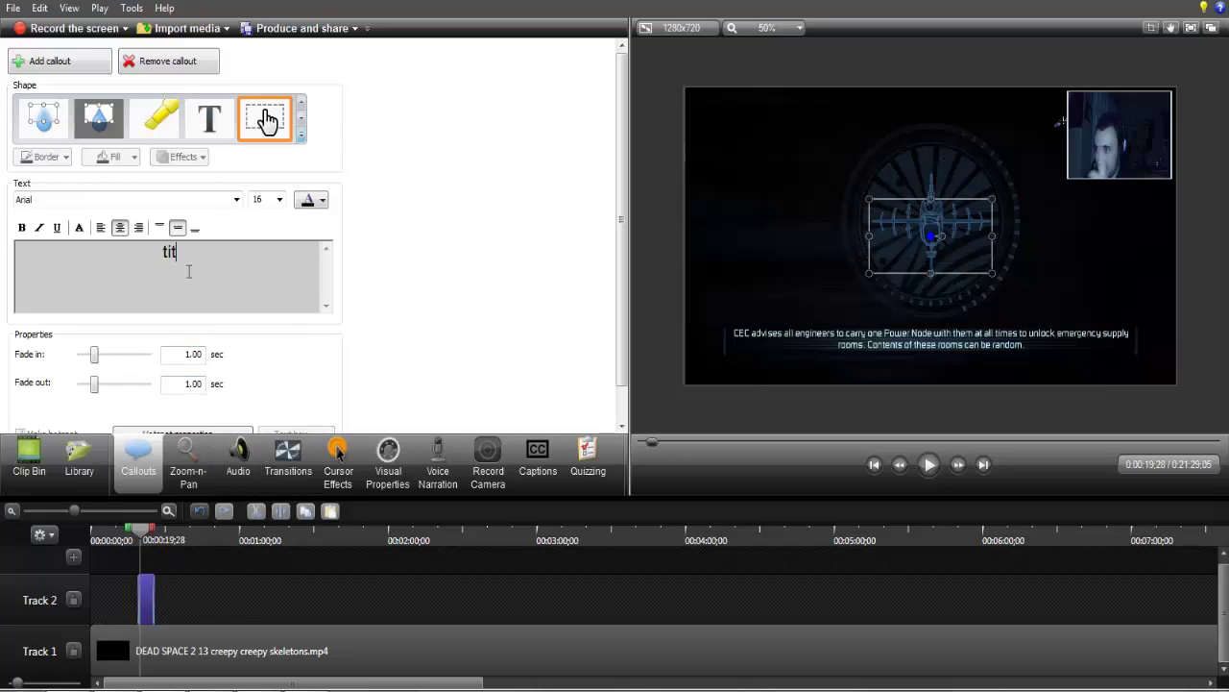
Set the hotspot callout's text to size 36 and colour it orange.
drag(185, 254, 65, 252)
click(280, 198)
click(265, 350)
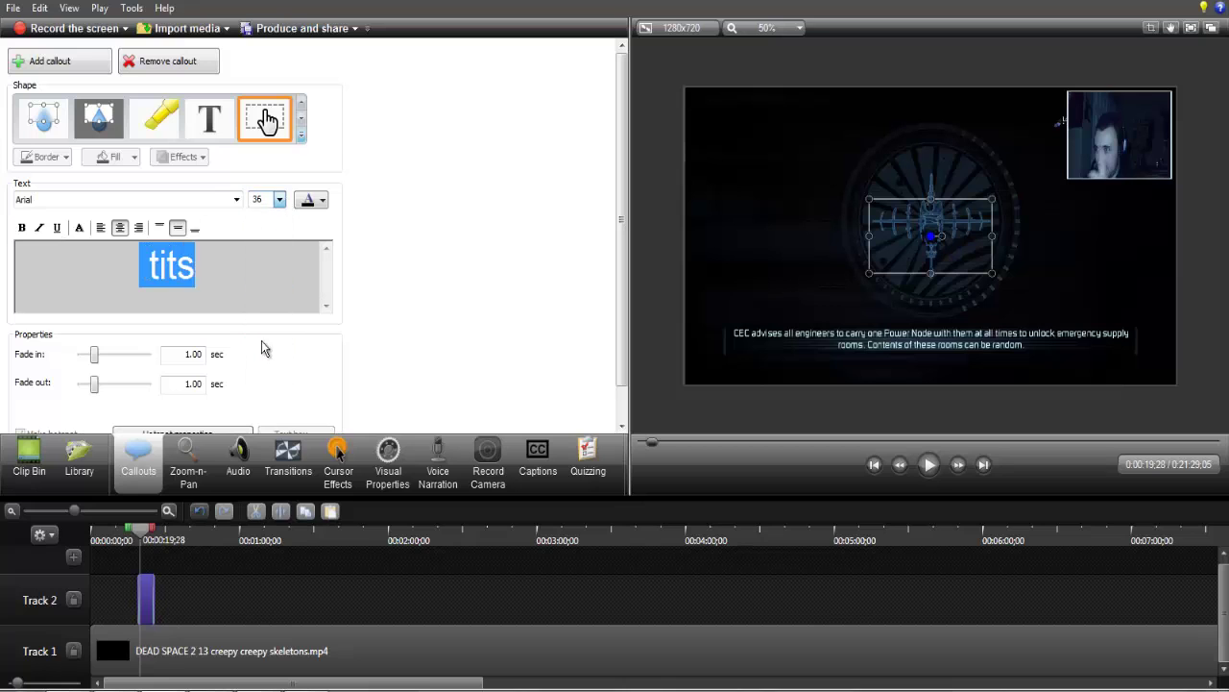
click(323, 199)
click(331, 285)
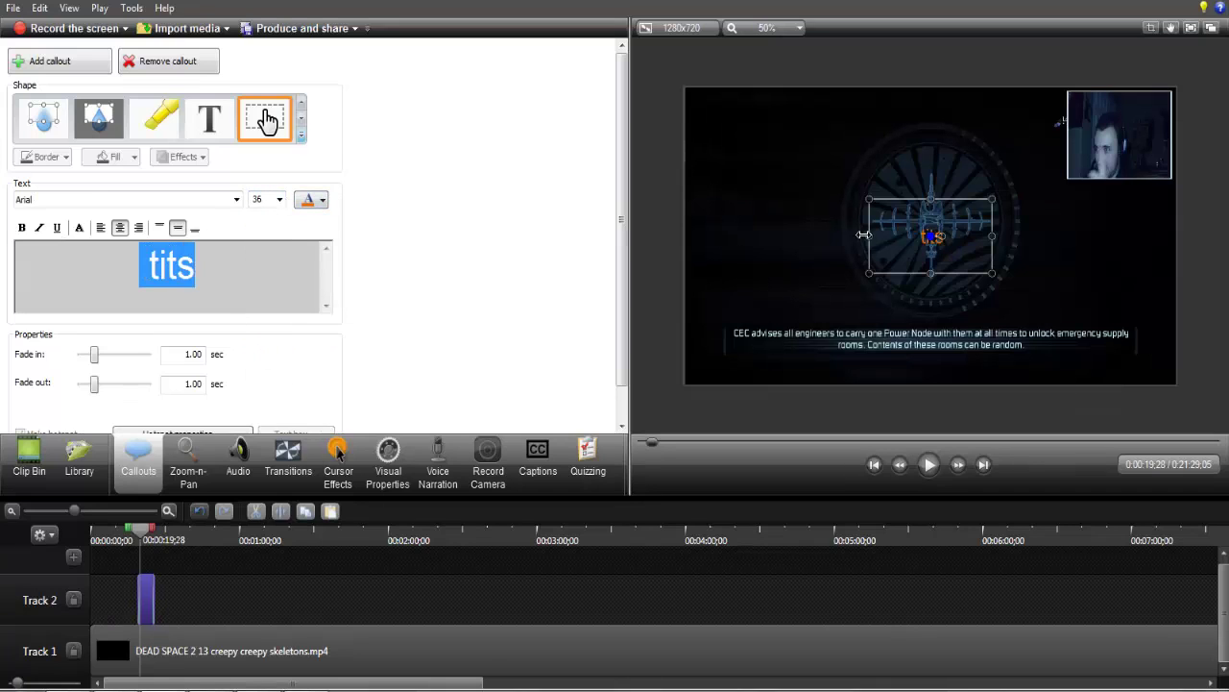
Tilt the callout text slightly clockwise, move it to the upper-left area of the video frame, and deselect it.
click(731, 275)
drag(915, 244, 770, 173)
click(663, 221)
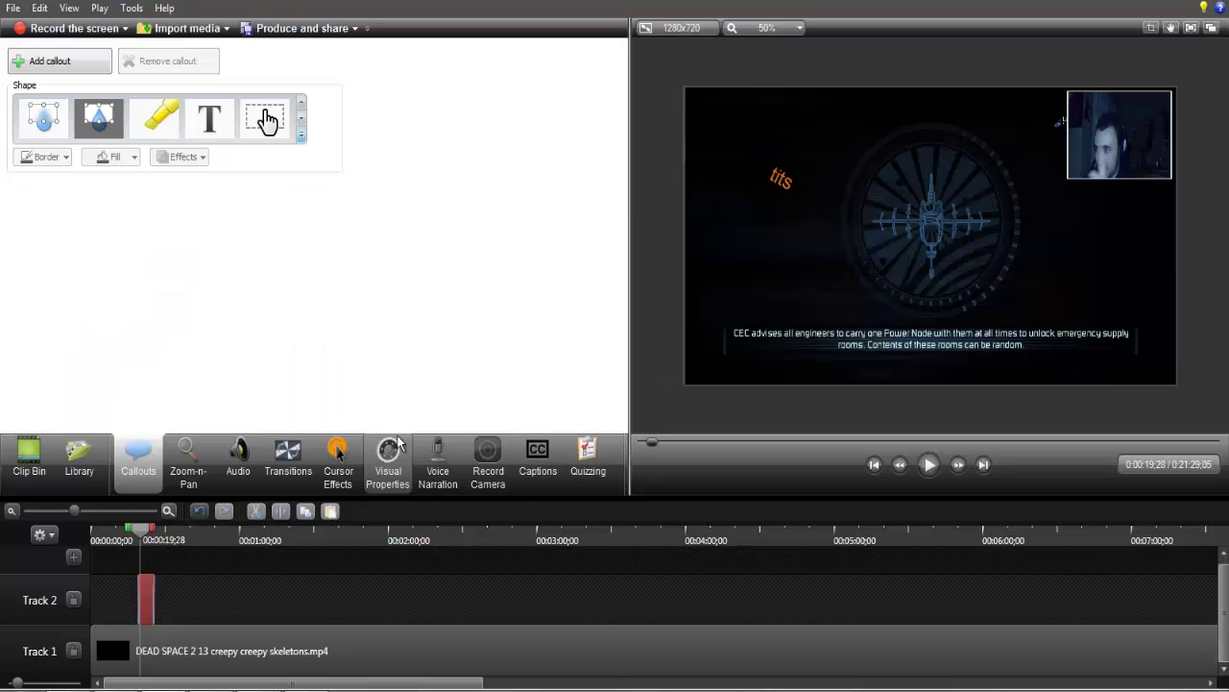
Check the cursor effects for the Track 1 clip and enable the Border visual effect on it.
click(345, 469)
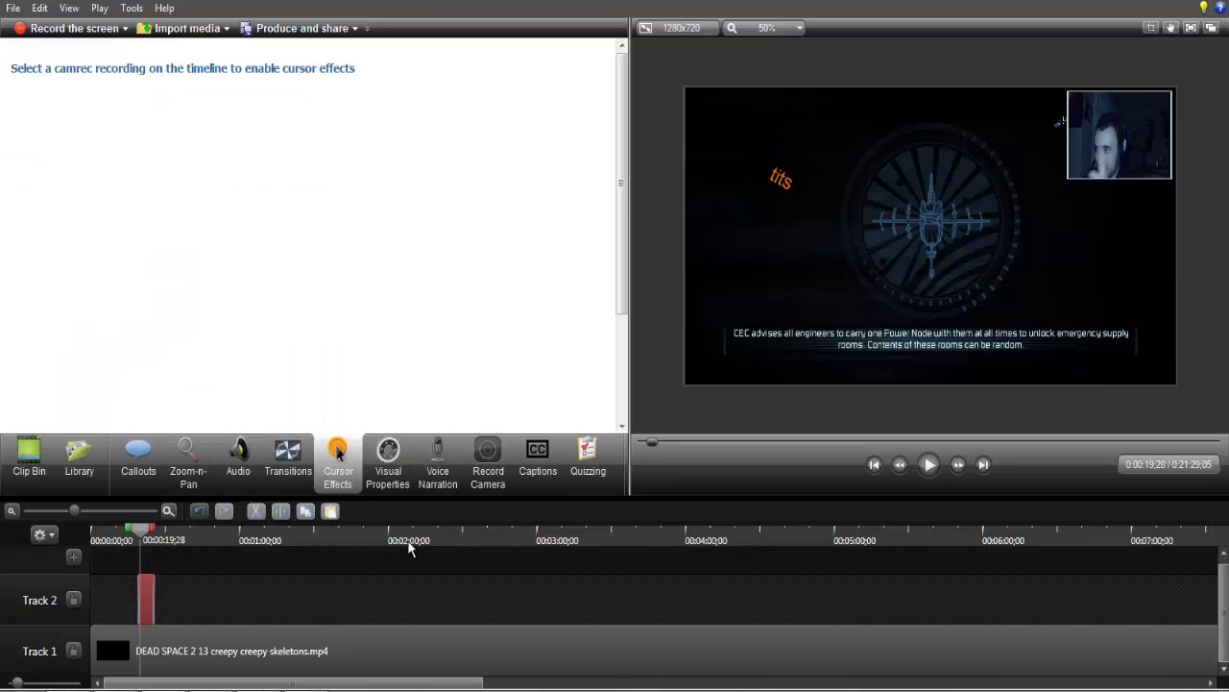
click(327, 639)
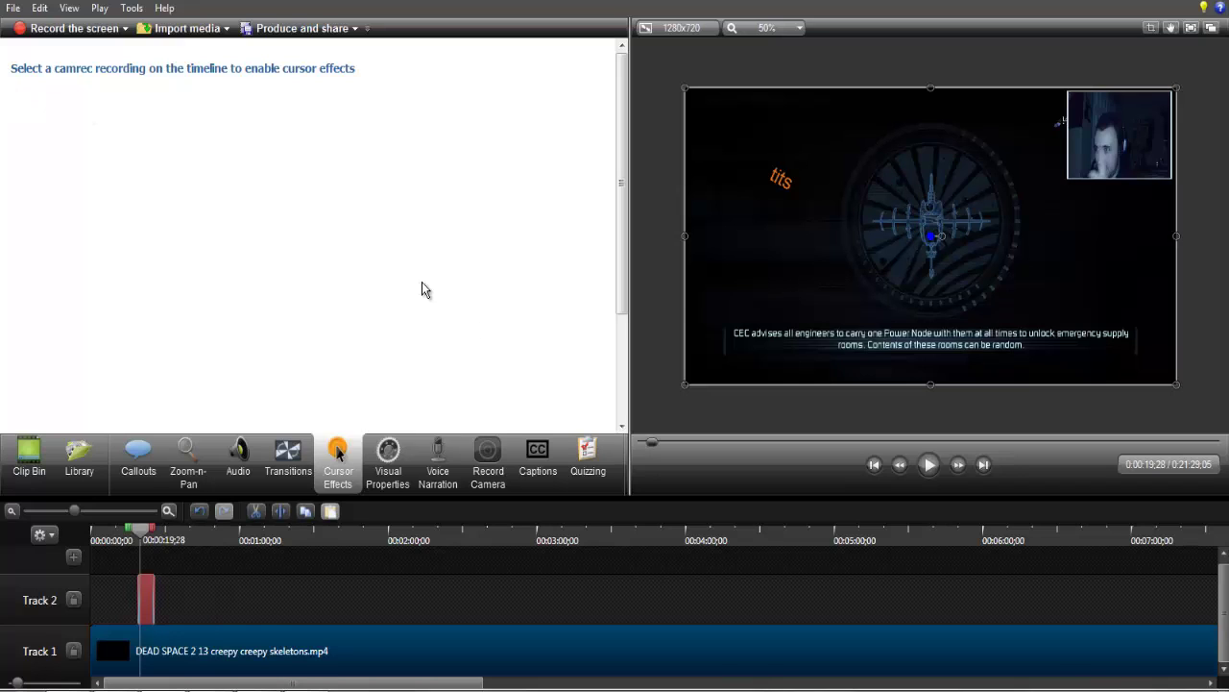
click(388, 459)
click(30, 366)
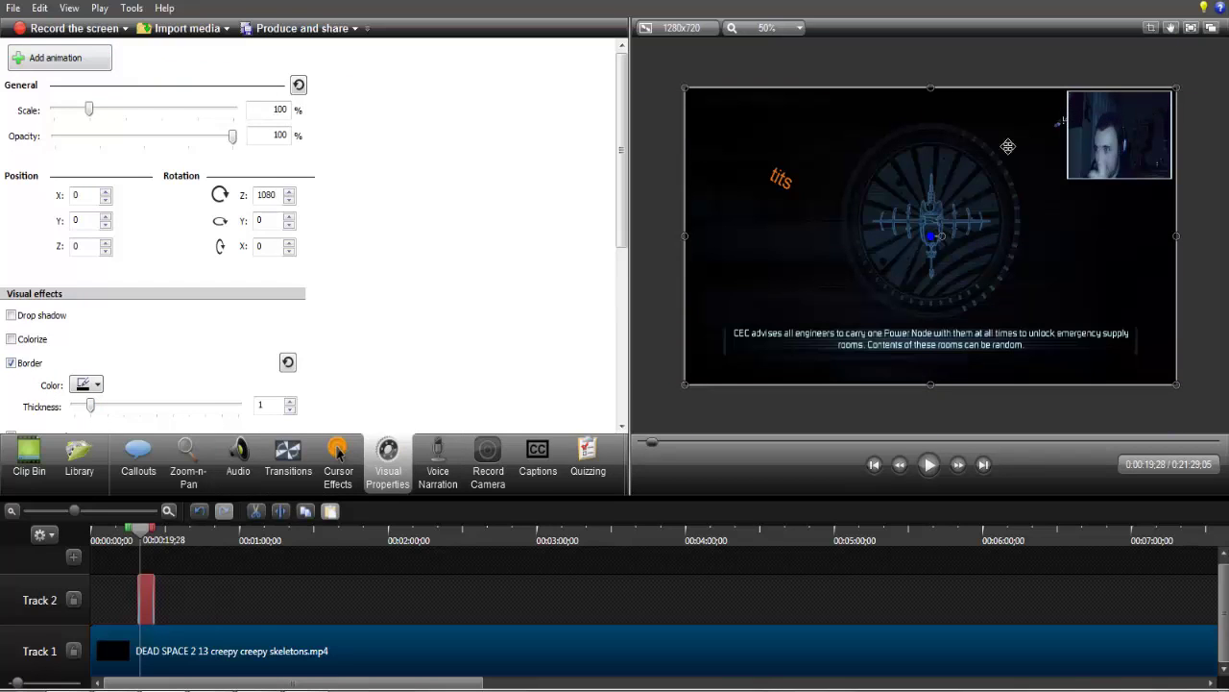
Examine the border colour choices and the scale setting of the Track 1 clip.
click(83, 385)
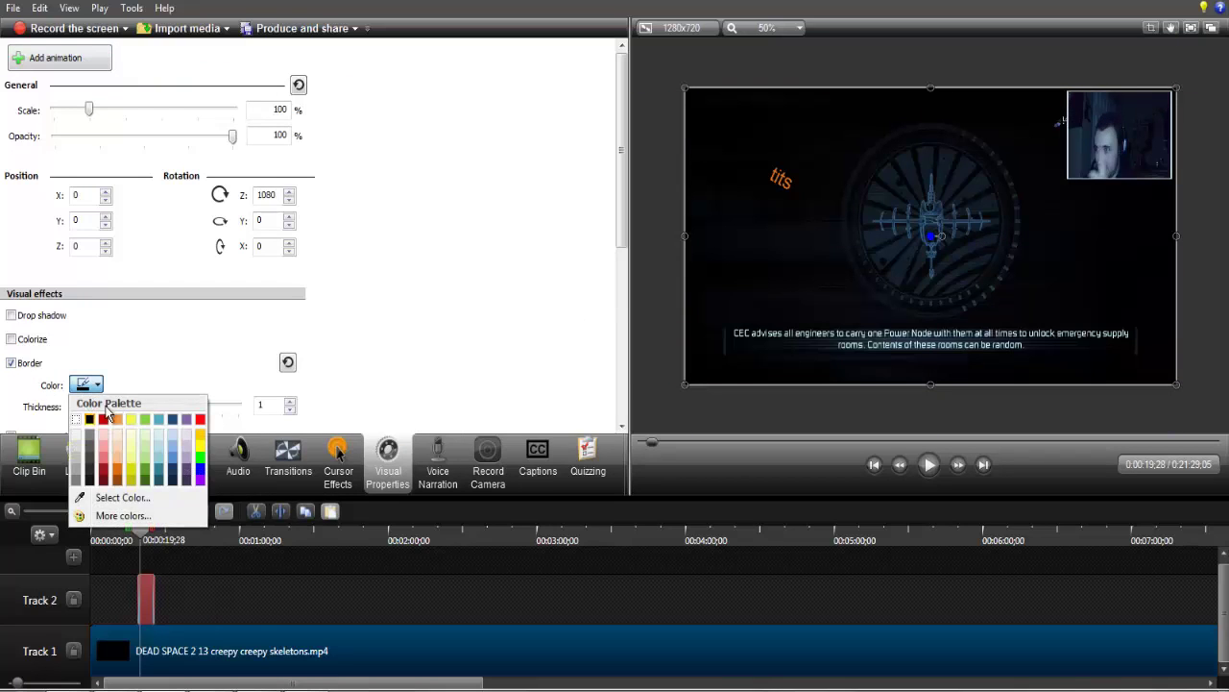
click(167, 347)
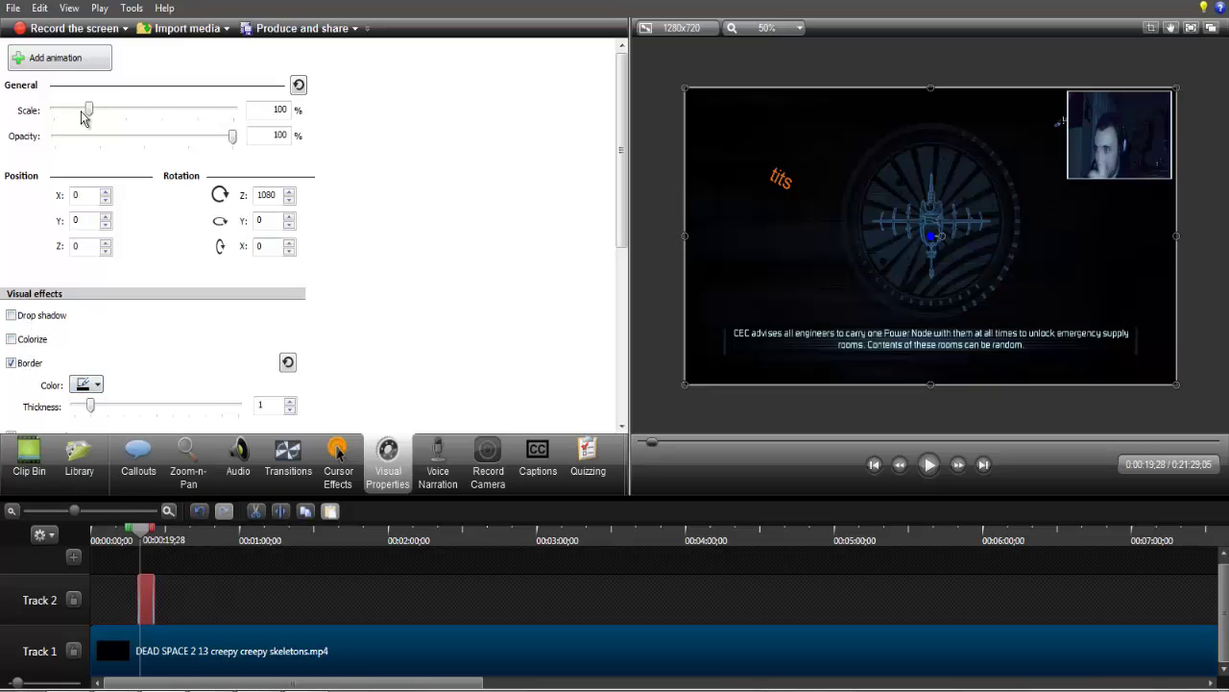
mouse_move(87, 112)
mouse_down()
mouse_move(157, 112)
mouse_move(88, 113)
mouse_up()
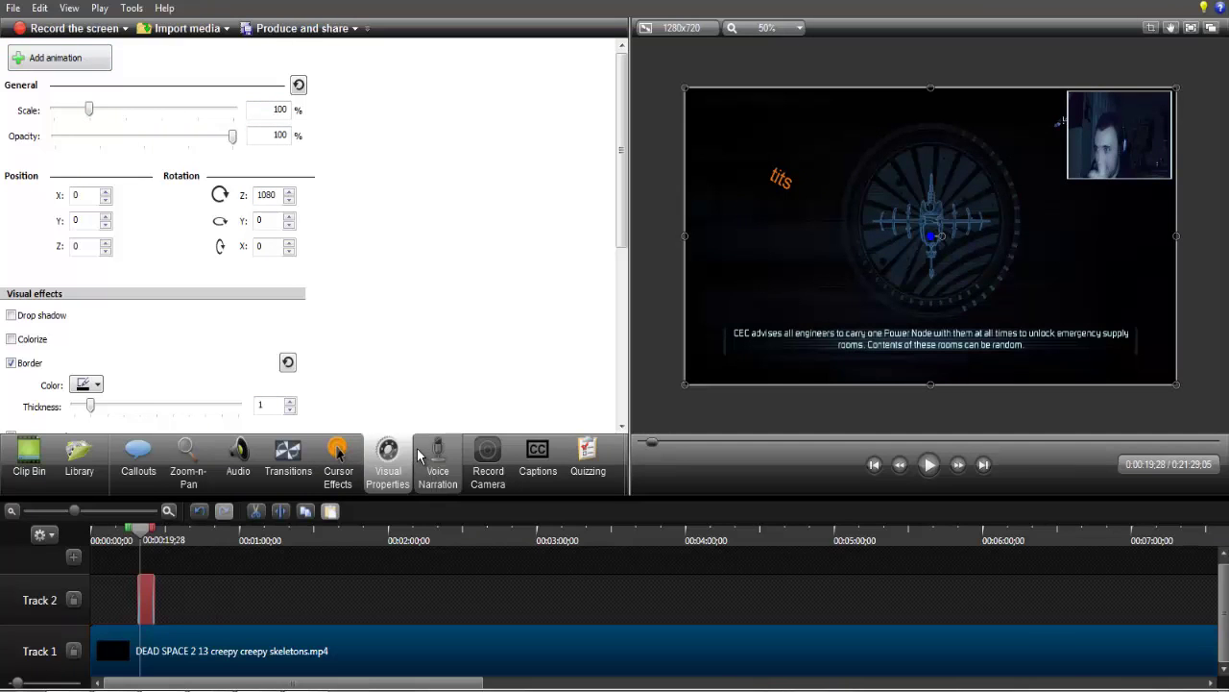
Apply the Cube rotate transition to the start of the Track 1 clip and preview it from the beginning.
click(289, 460)
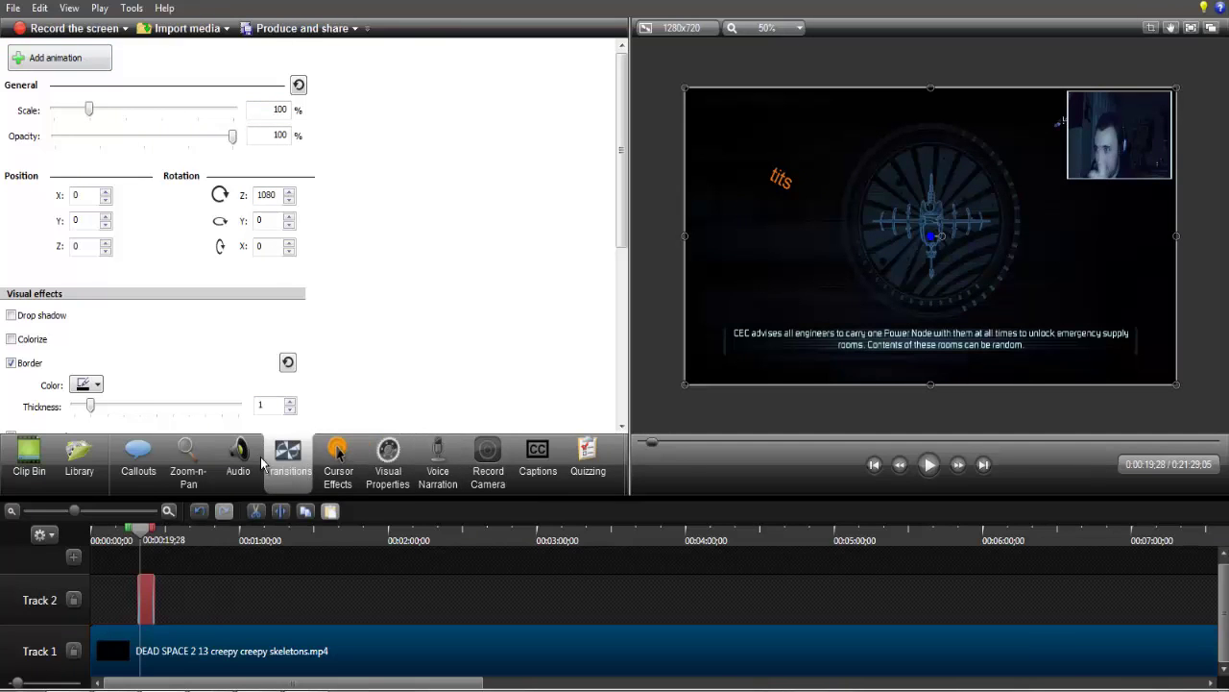
mouse_move(61, 190)
mouse_down()
mouse_move(138, 667)
mouse_move(104, 650)
mouse_up()
click(101, 538)
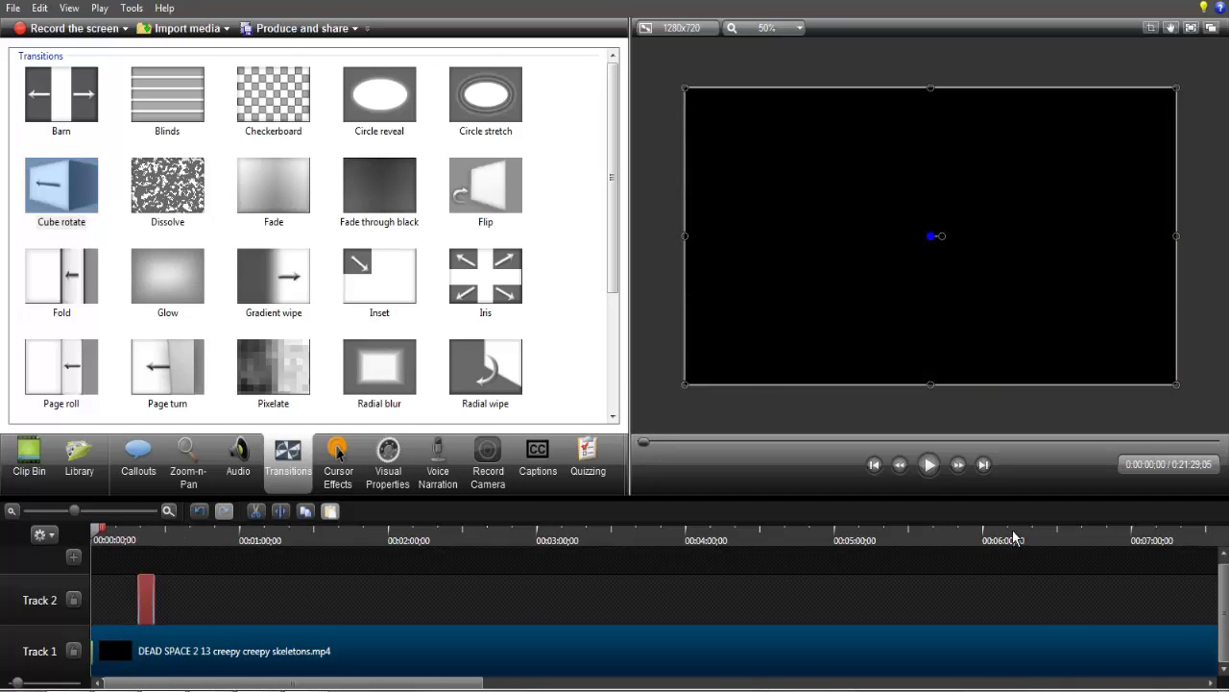
click(930, 465)
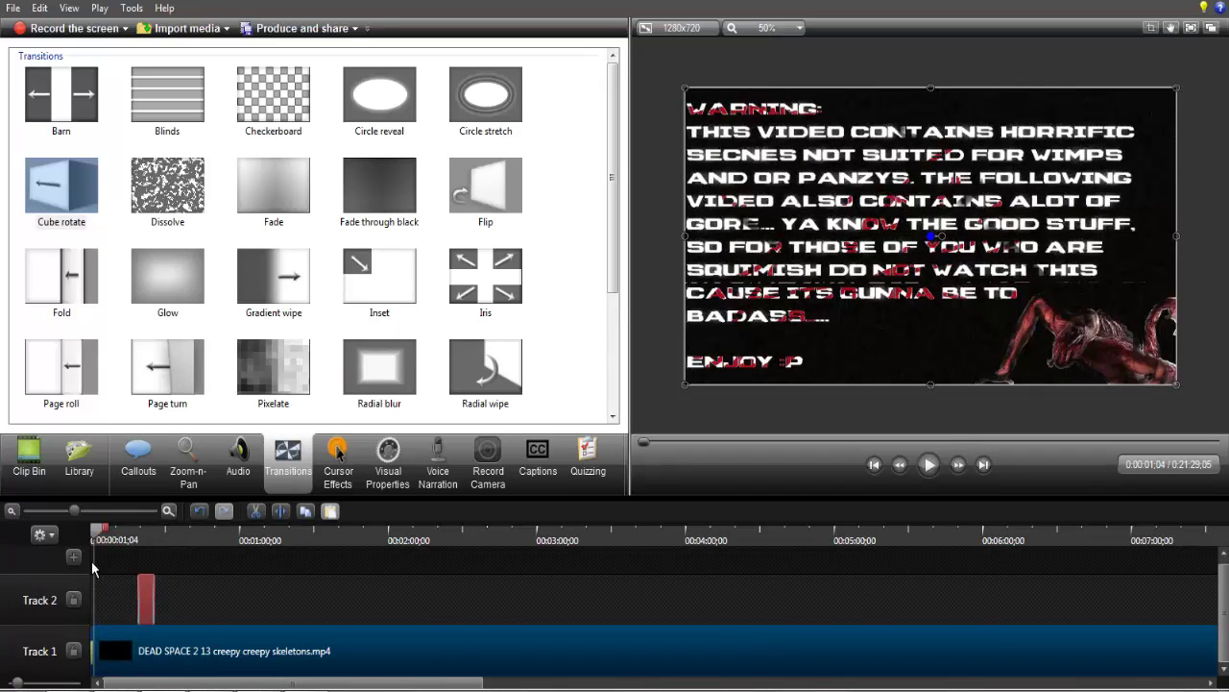
Lengthen the Cube rotate transition on Track 1 to about 25 seconds in two stages, playing it back from the timeline's start.
drag(74, 511, 122, 511)
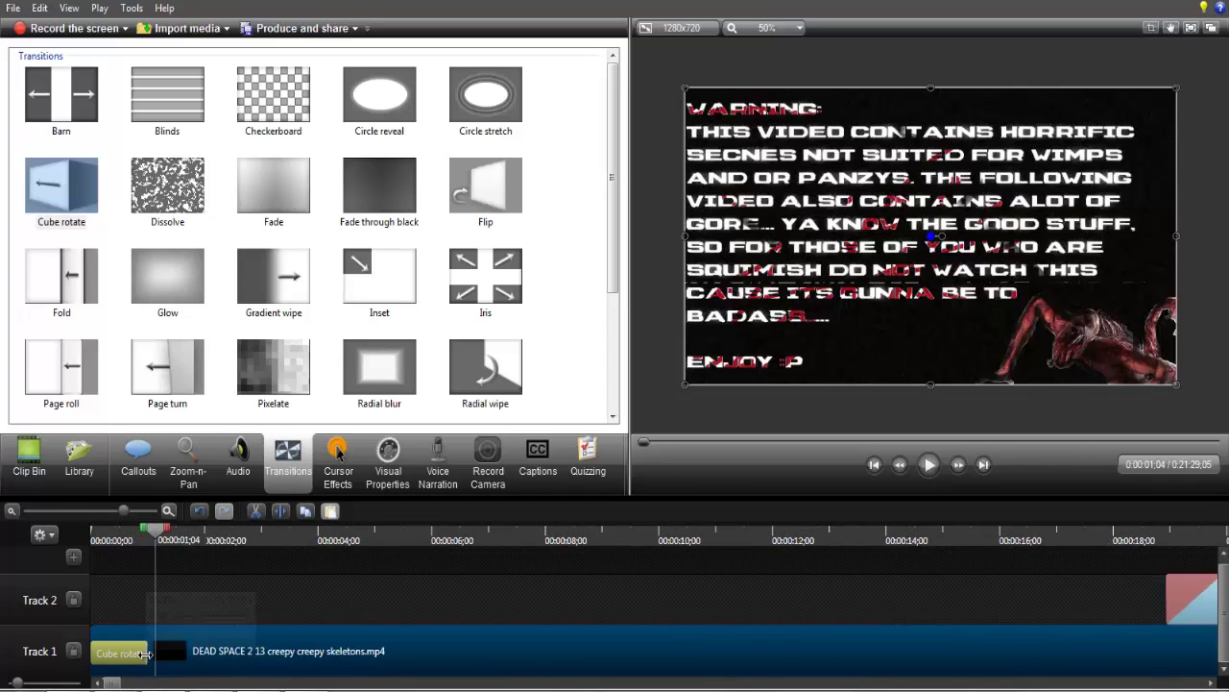
drag(144, 650, 688, 640)
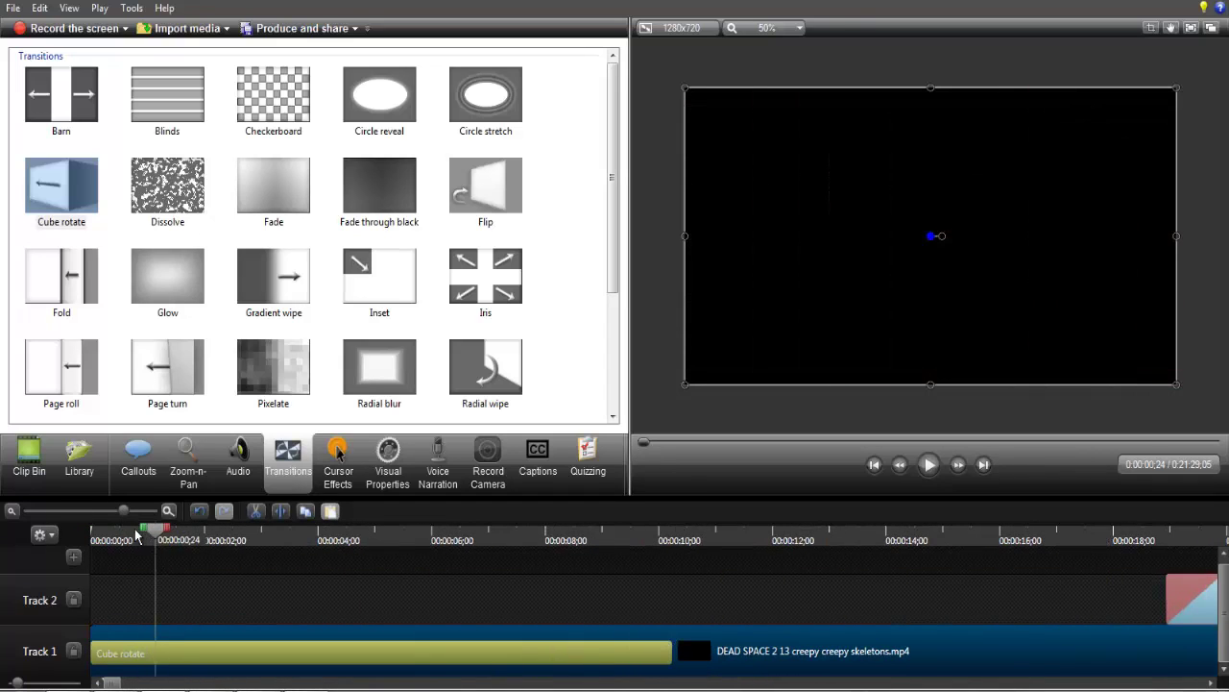
drag(139, 532, 111, 516)
click(932, 468)
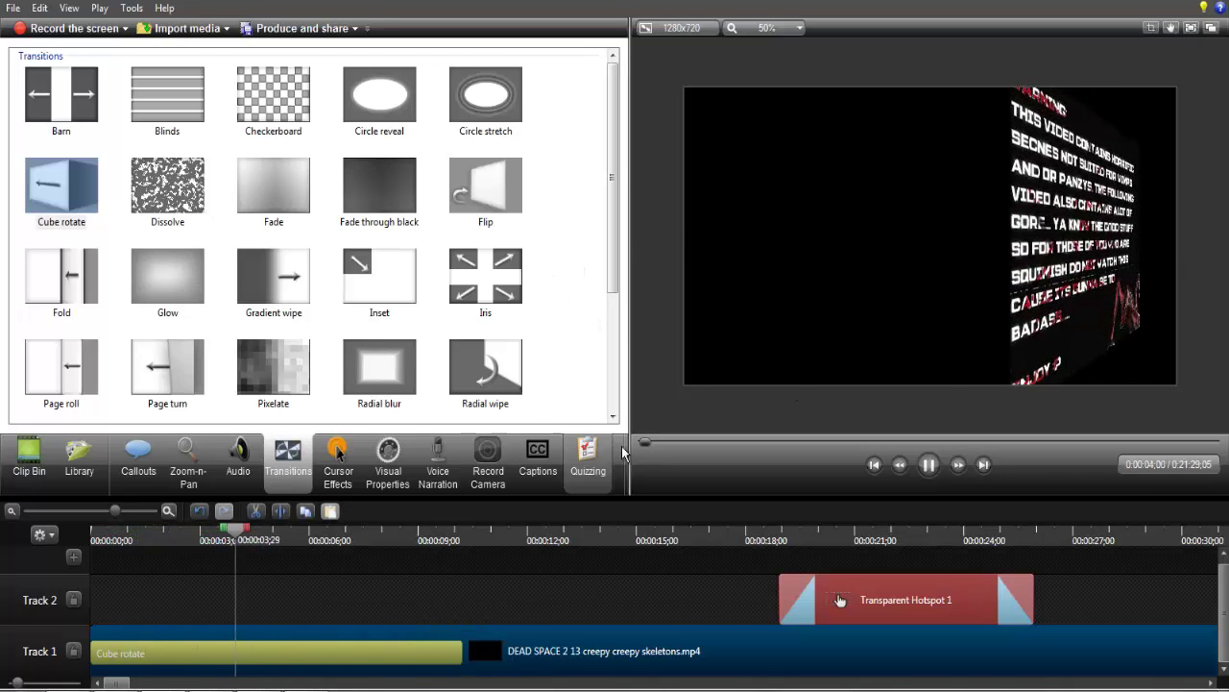
drag(462, 655, 996, 654)
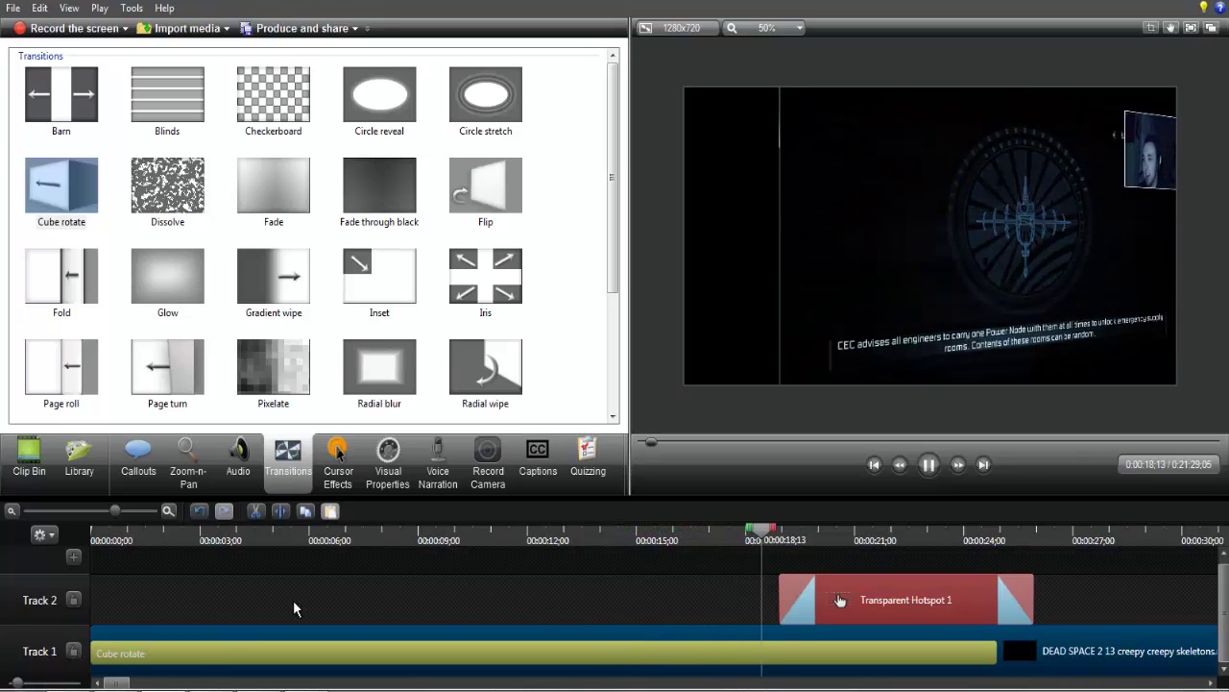
Pause playback and try taller timeline tracks before setting the track height to its minimum.
click(928, 464)
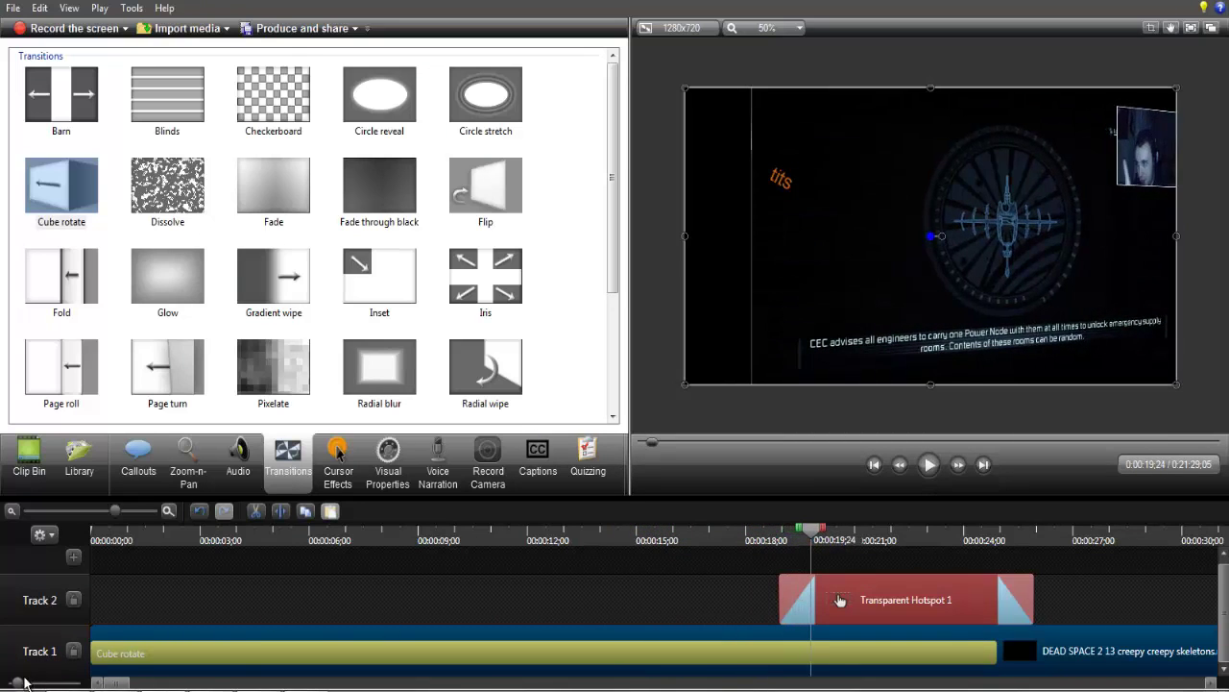
drag(17, 682, 8, 683)
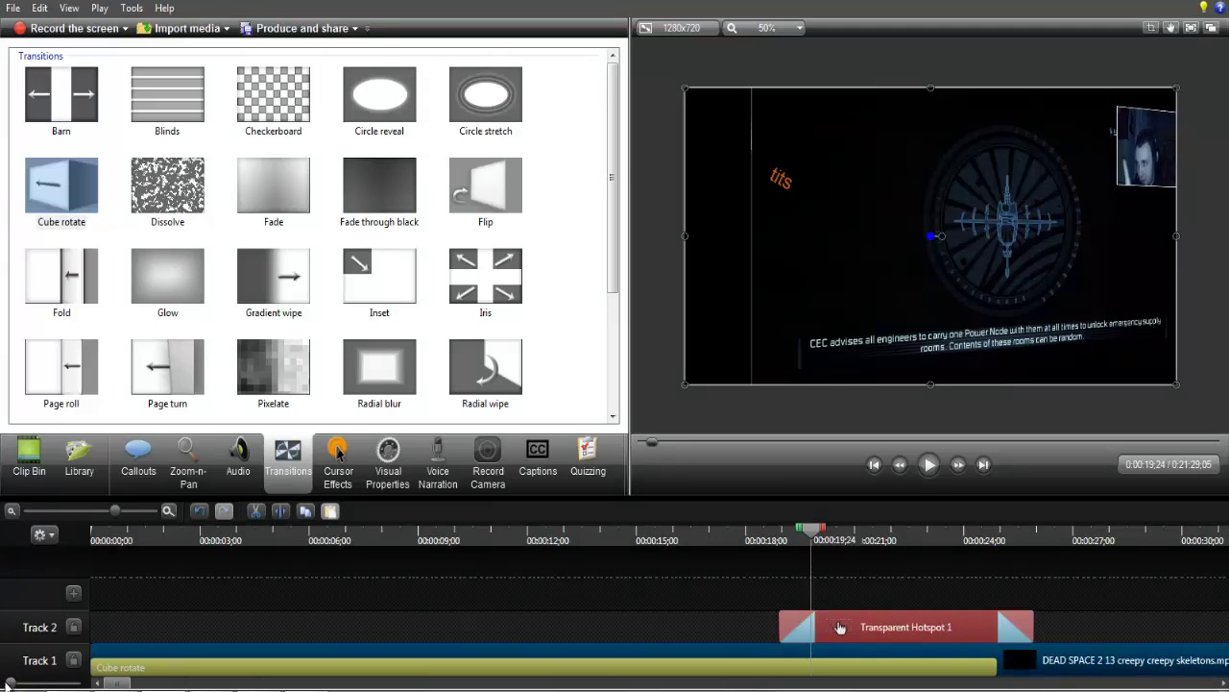
drag(9, 683, 29, 684)
scroll(31, 683, up, 5)
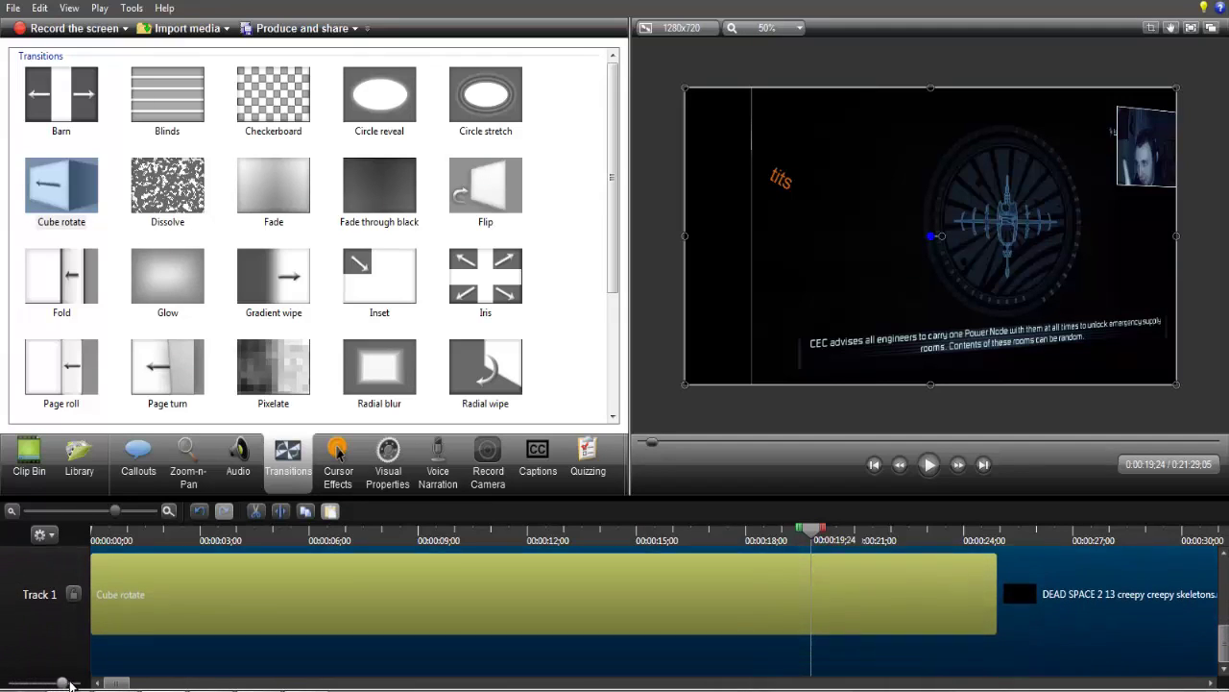
scroll(30, 682, down, 5)
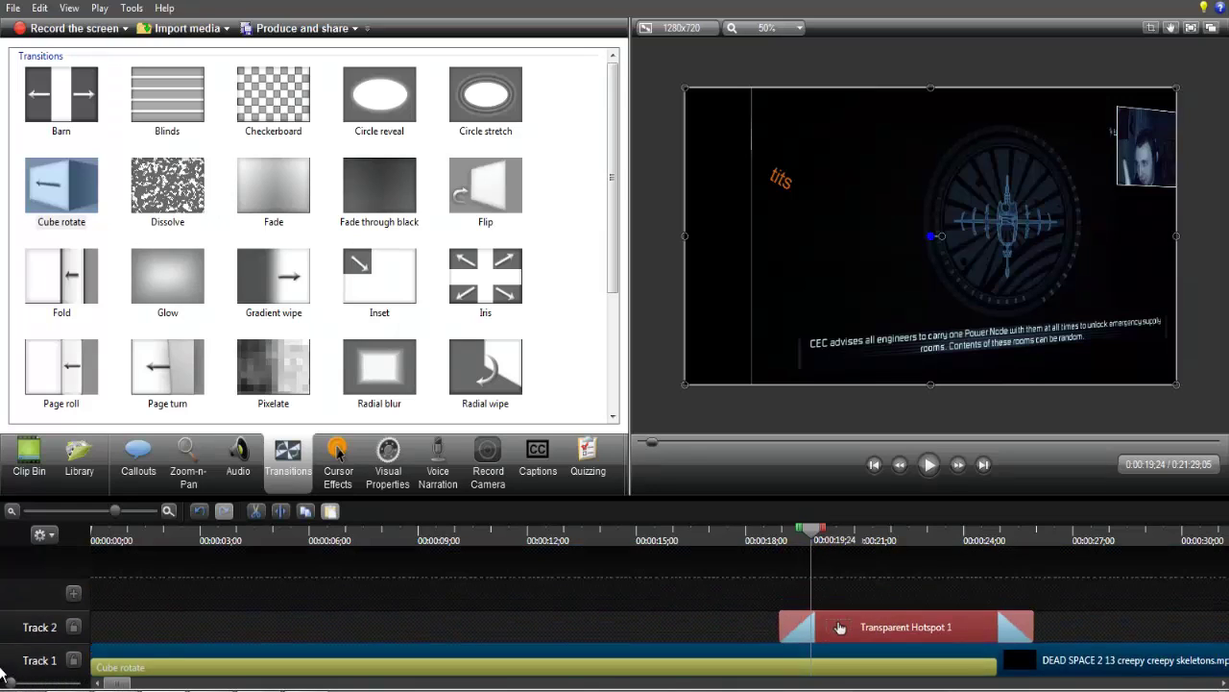
click(251, 606)
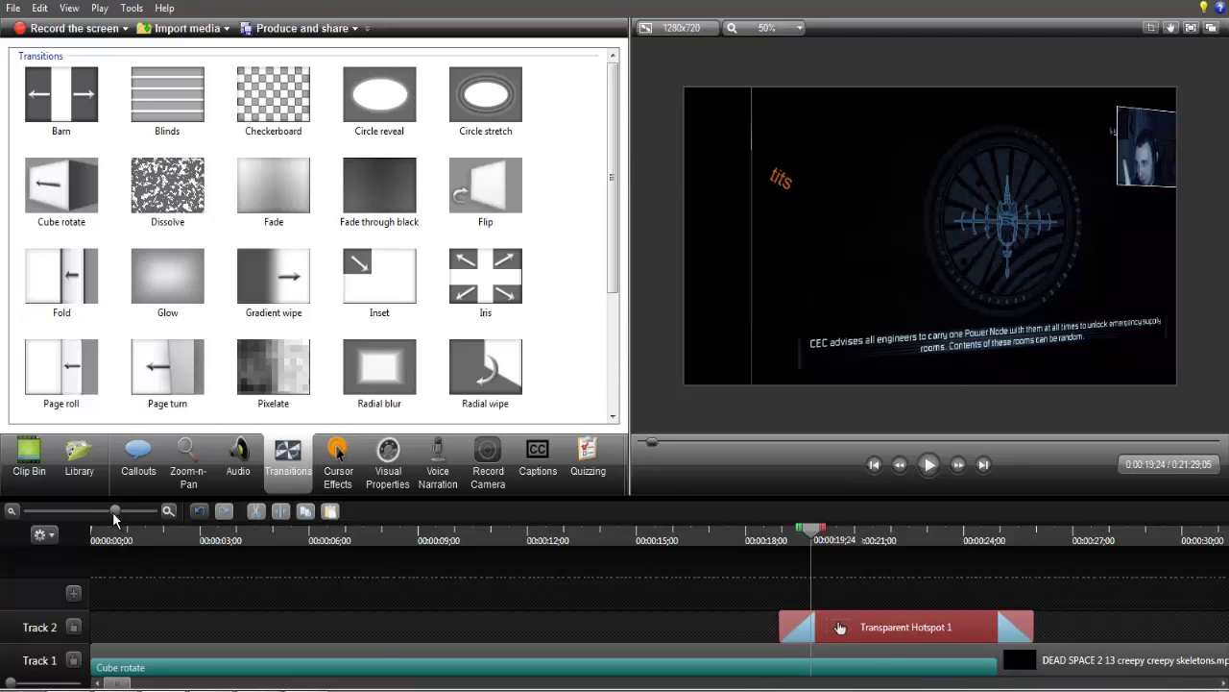
Split the Track 1 clip at 0:01:20;28 and move its second part about 34 seconds later, leaving a gap.
drag(113, 518, 84, 512)
drag(199, 541, 690, 534)
drag(989, 536, 551, 540)
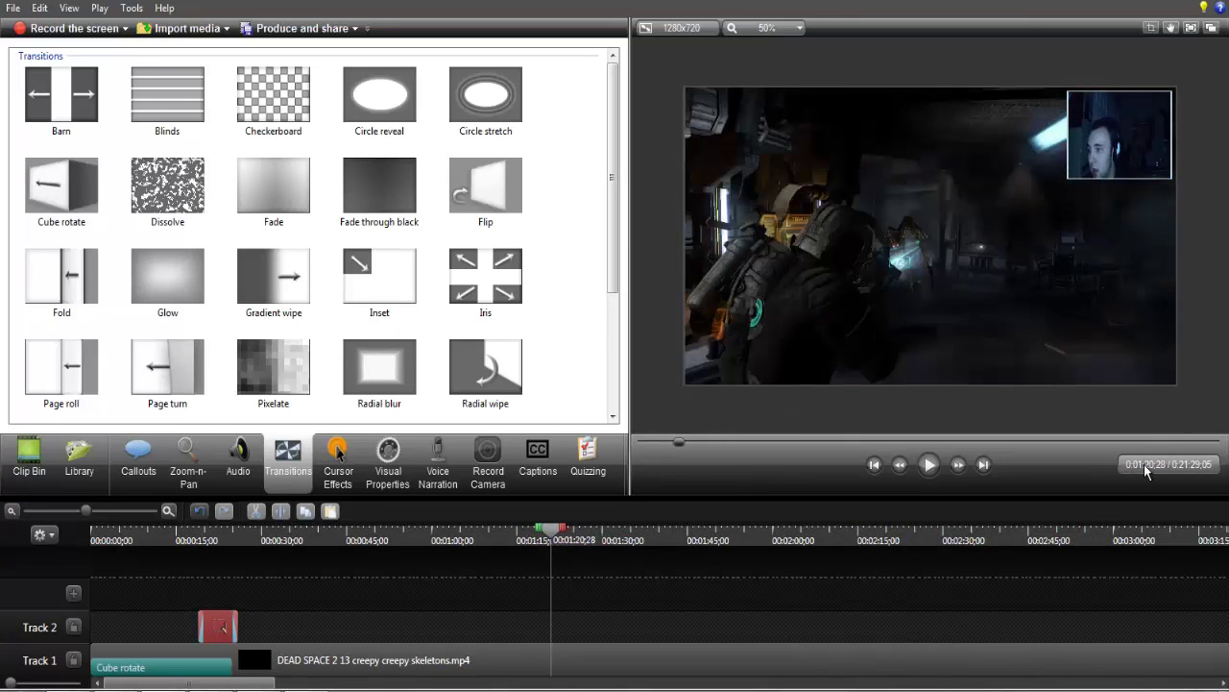
right_click(554, 536)
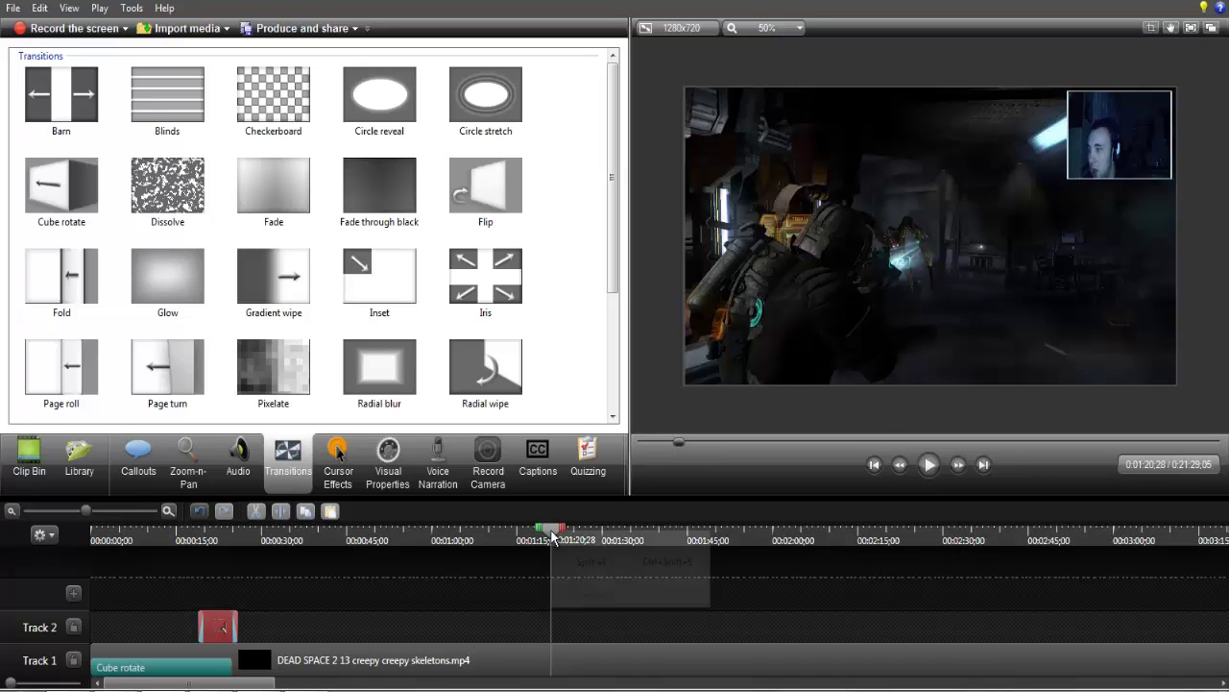
click(605, 566)
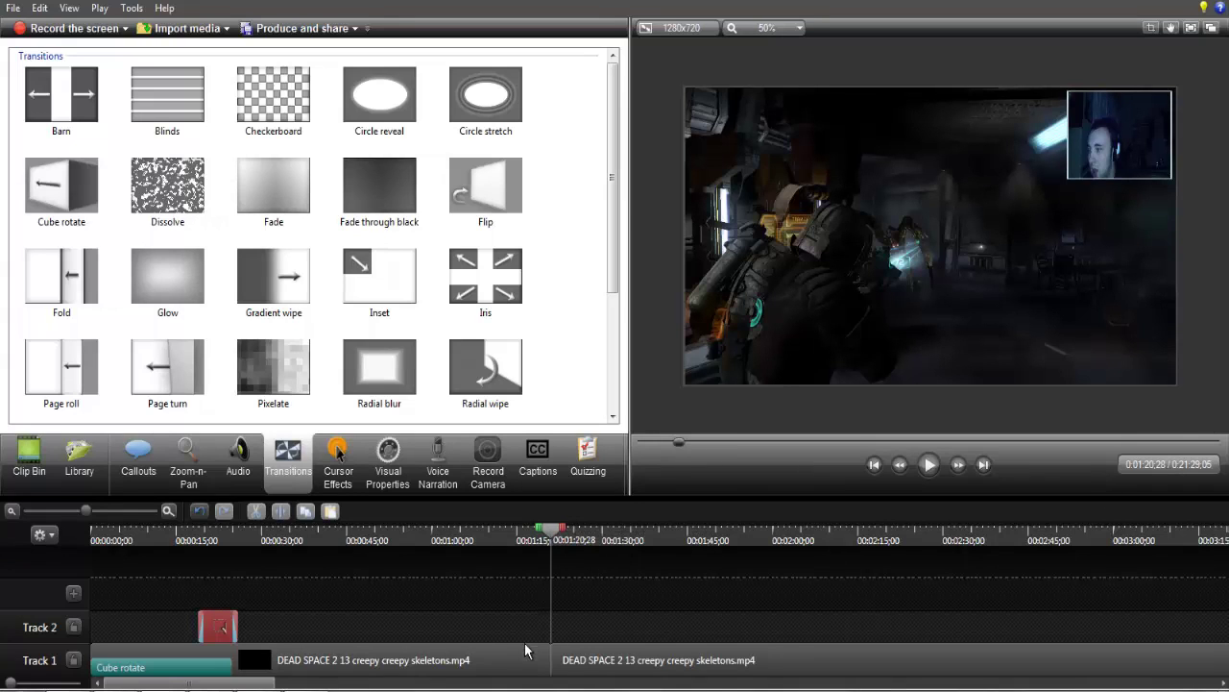
drag(710, 660, 903, 654)
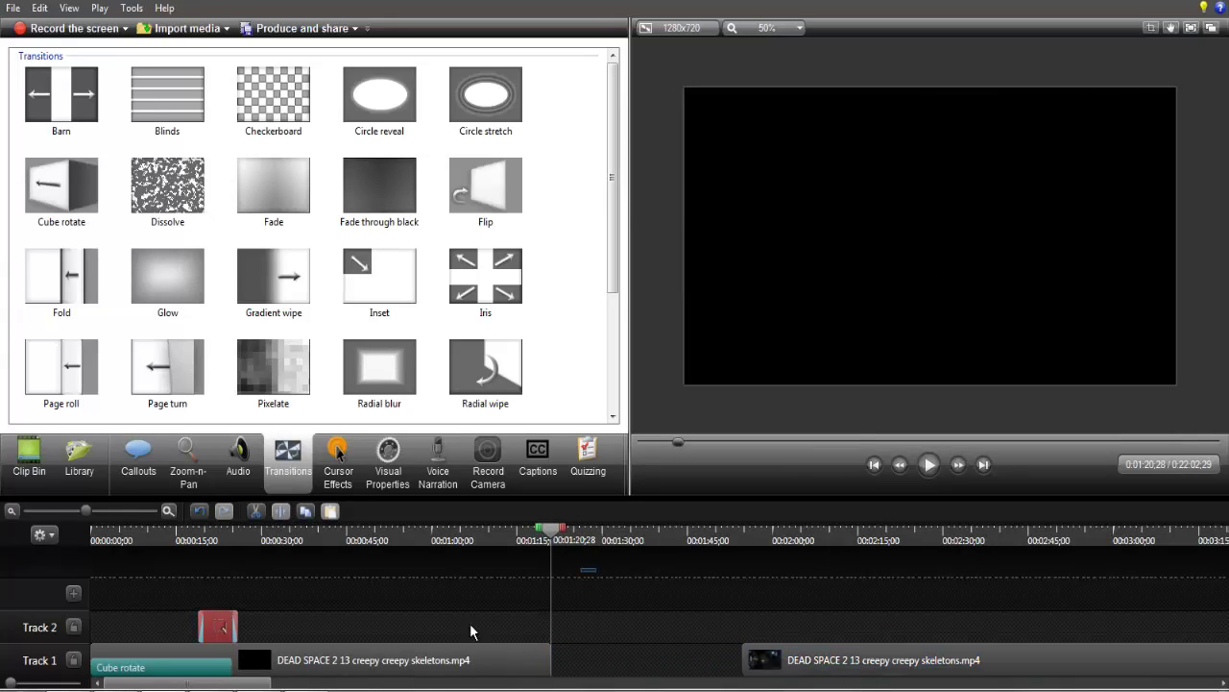
Select the first Track 1 clip together with the Track 2 callout and examine the editing commands available for them.
drag(470, 623, 93, 624)
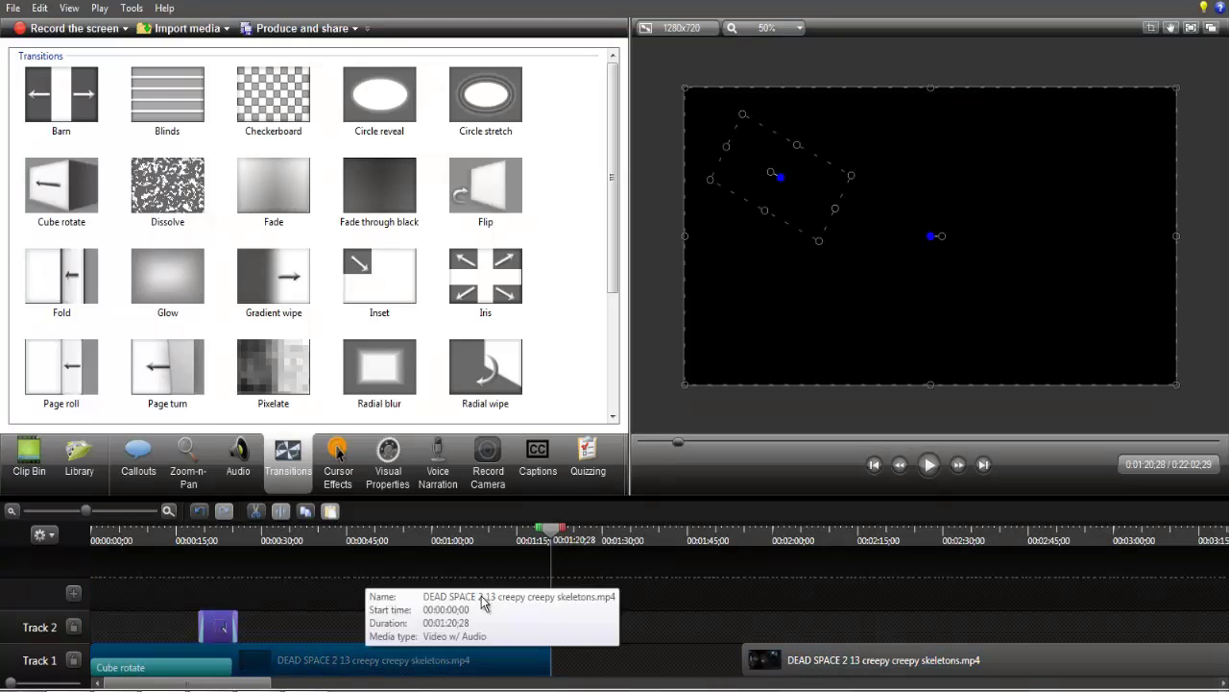
right_click(387, 661)
right_click(383, 664)
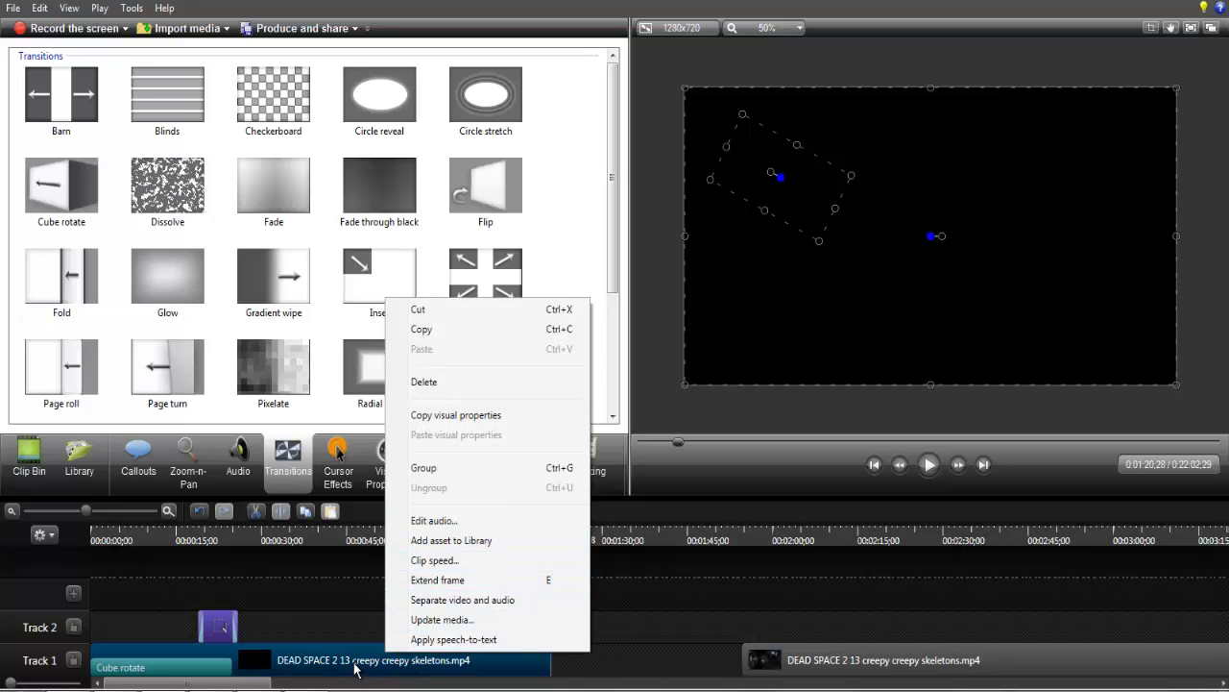
right_click(359, 664)
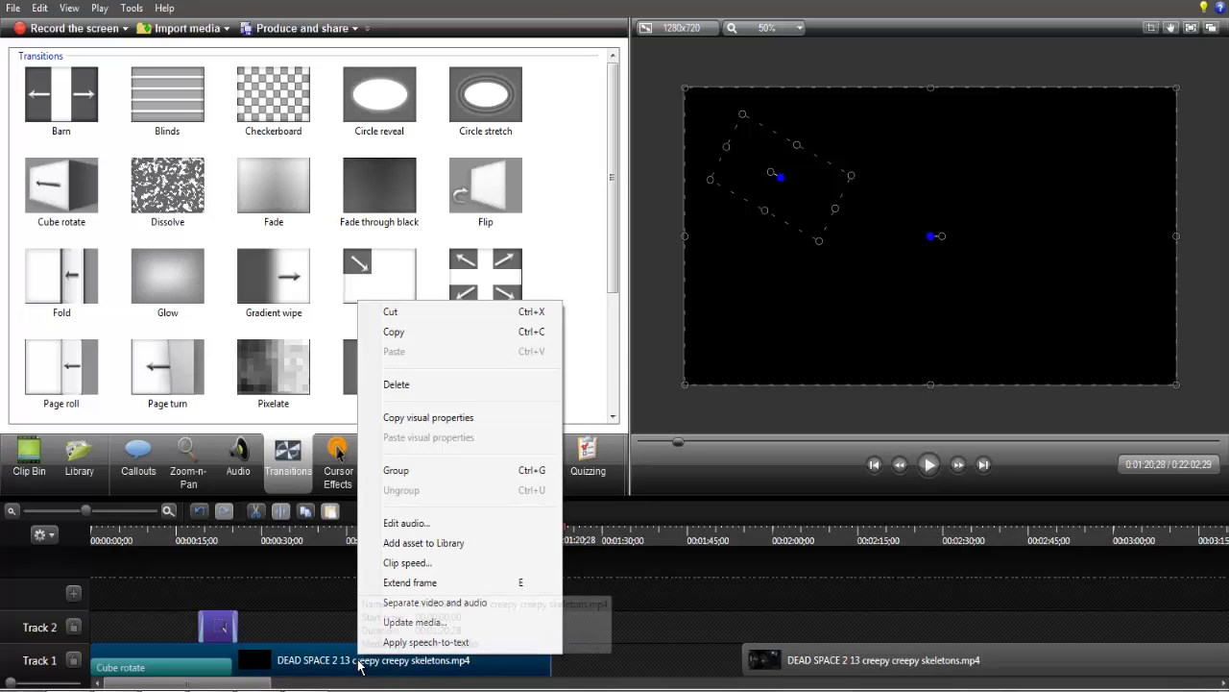
click(270, 607)
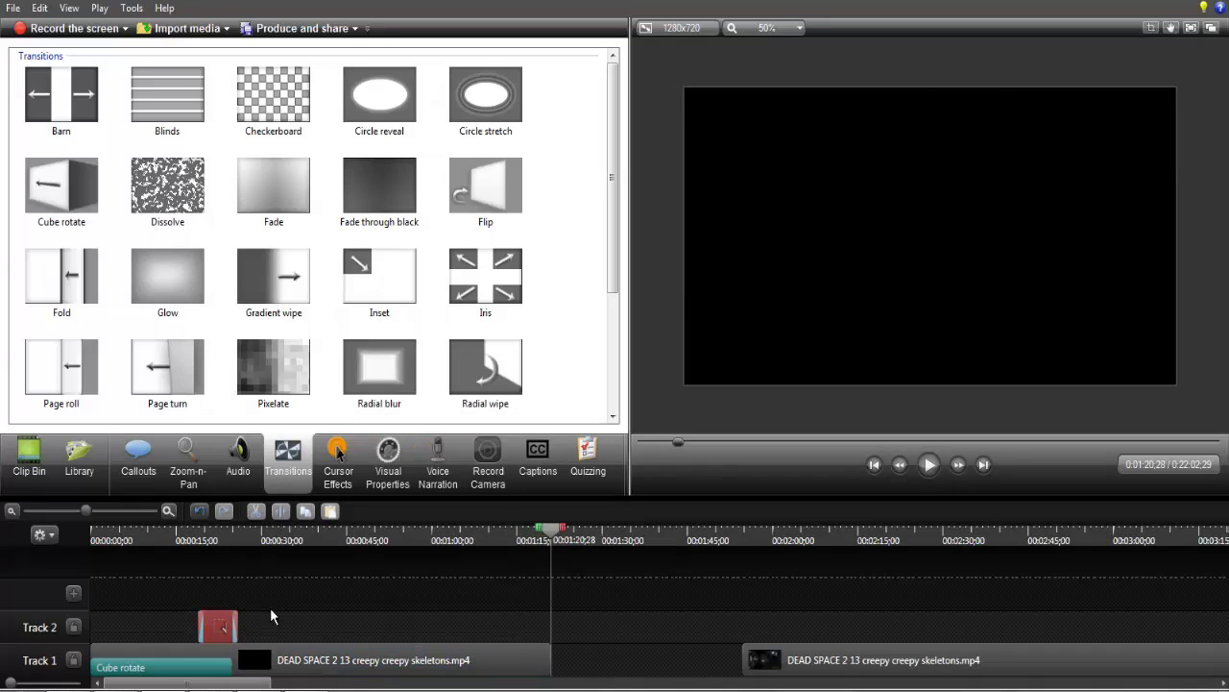
right_click(220, 622)
click(524, 591)
Select the timeline range from the start to the split at 0:01:20;28, examine its available commands, and clear the selection.
drag(540, 533, 88, 555)
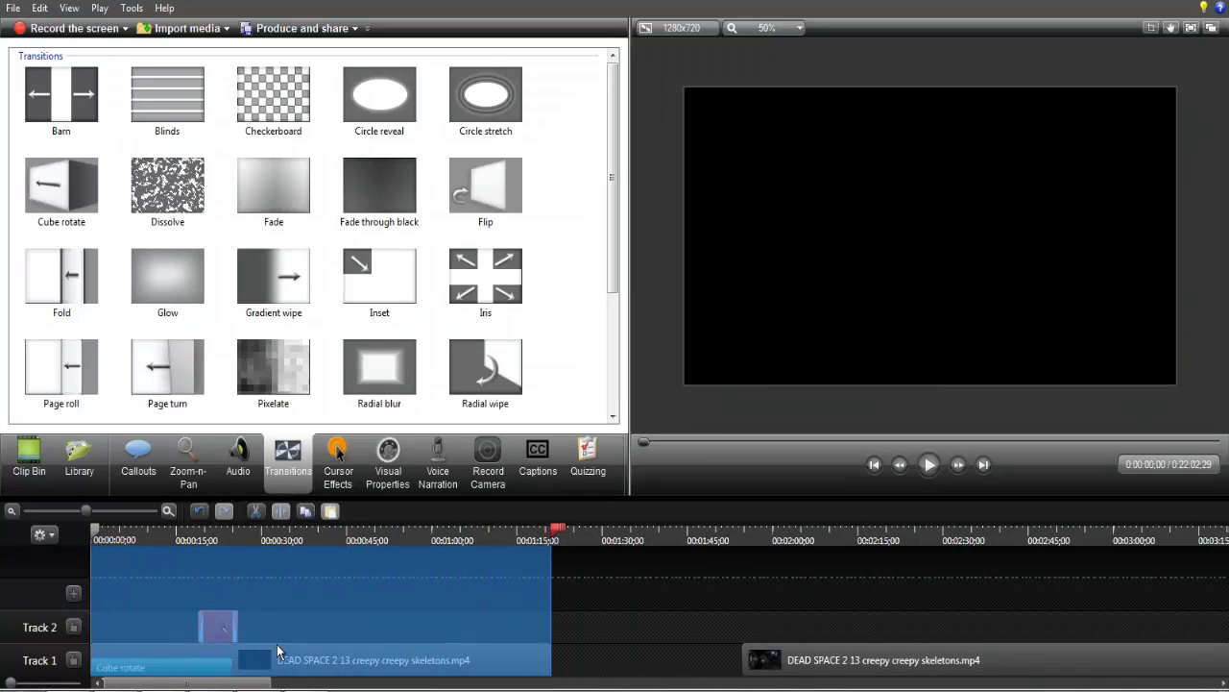
click(406, 537)
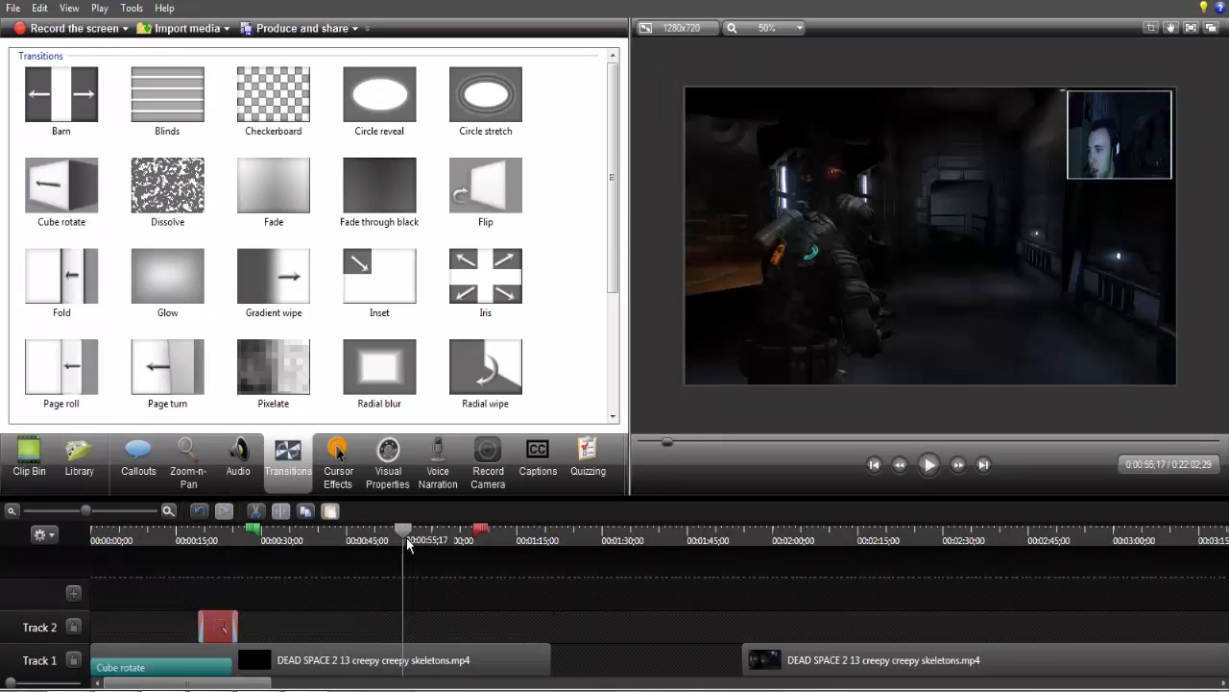
drag(390, 523, 76, 565)
click(481, 527)
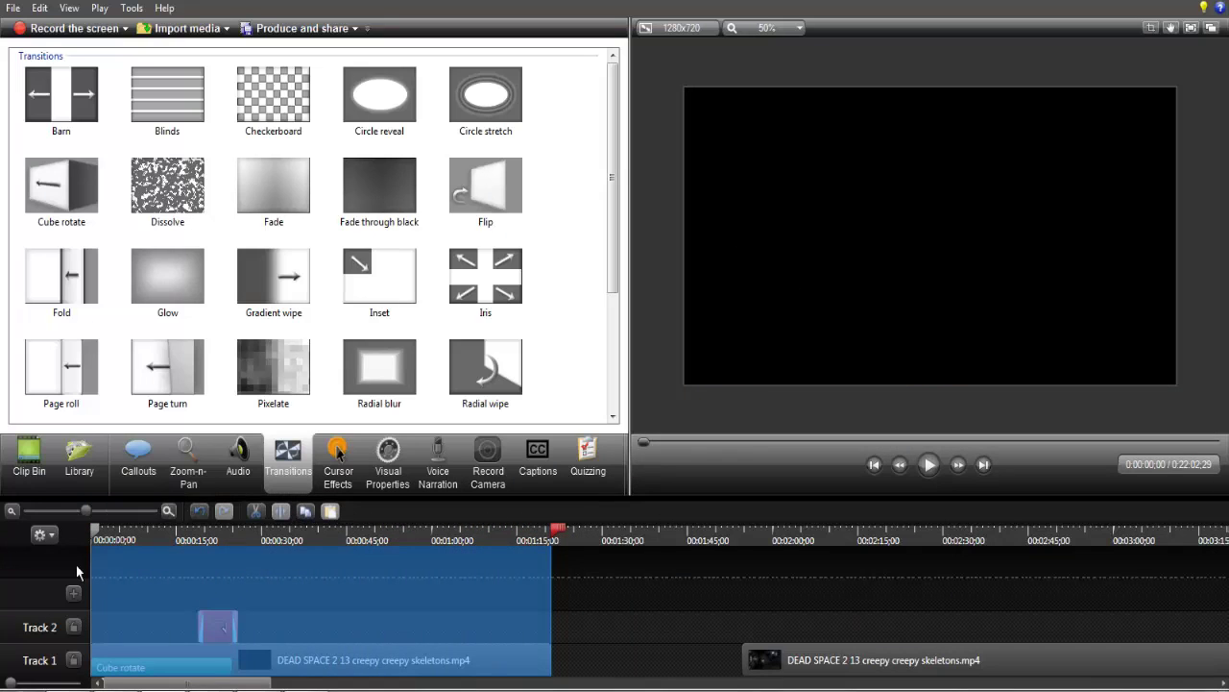
click(341, 659)
right_click(343, 659)
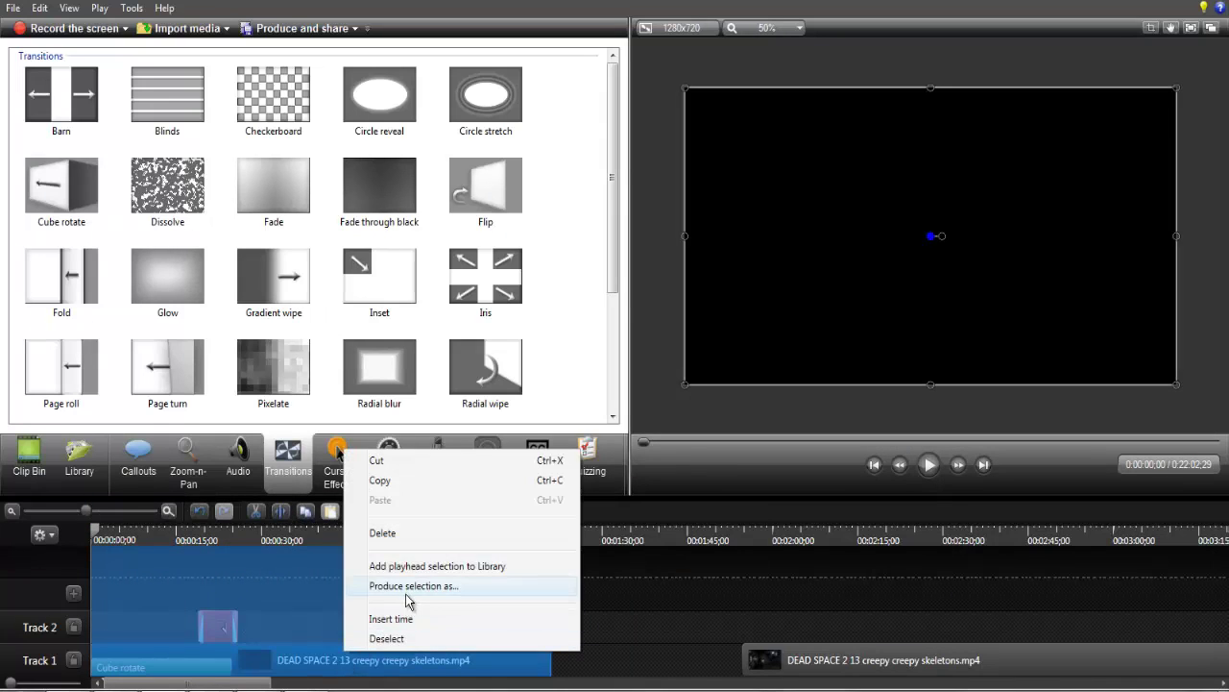
click(633, 643)
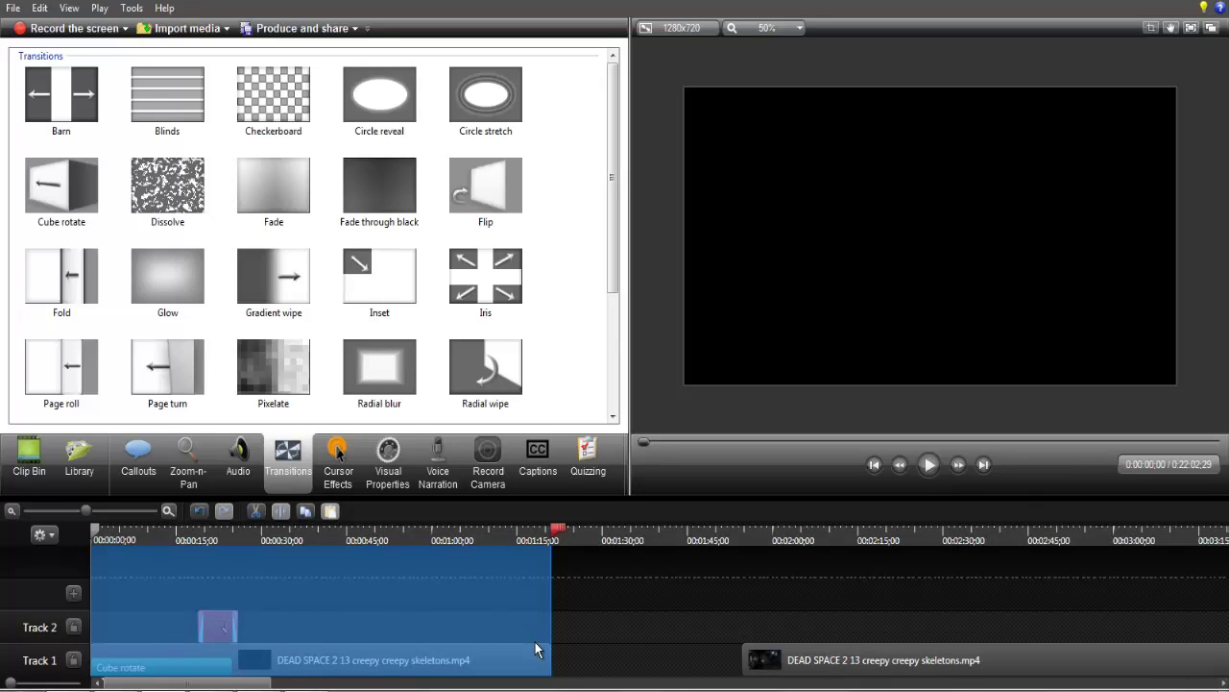
click(220, 554)
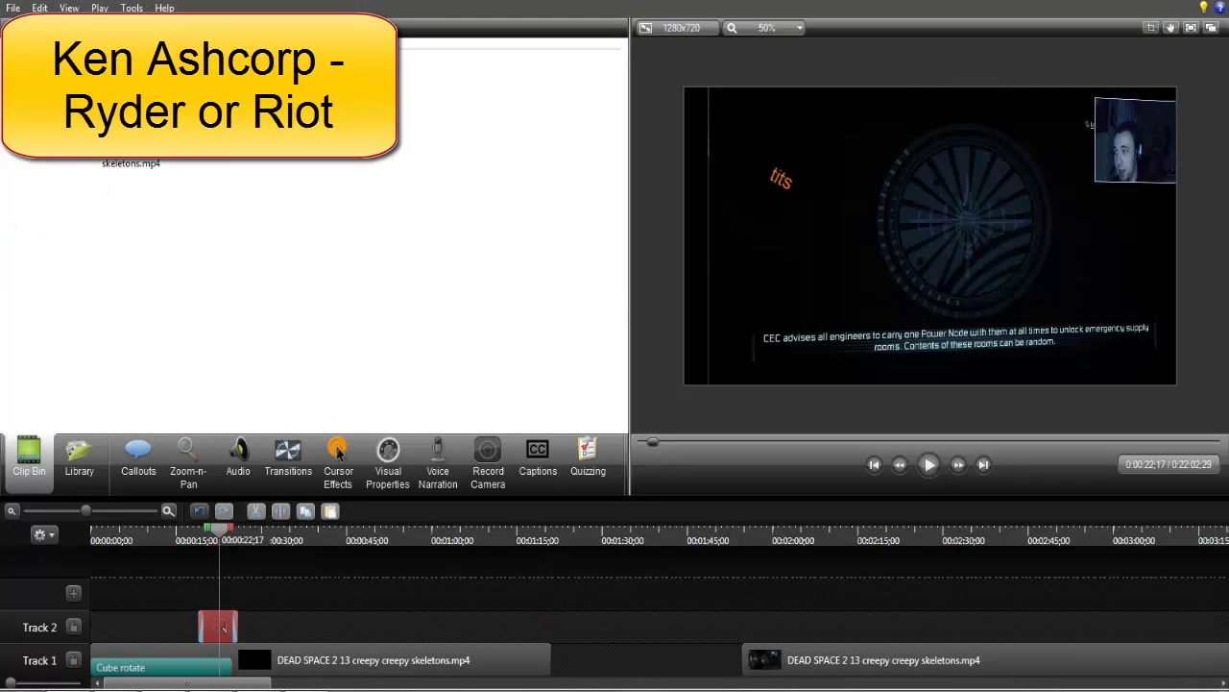
Import the outro 7 video into the Clip Bin from the video folder inside "pictures and stuff".
key(ctrl+i)
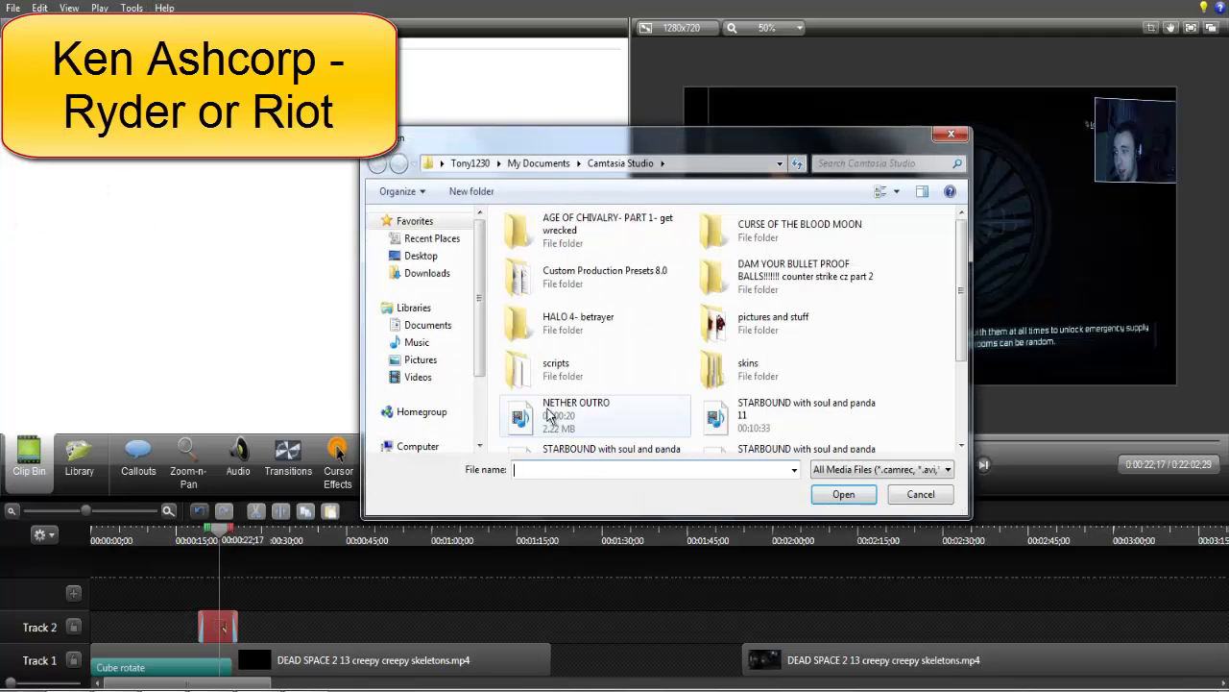
double_click(768, 327)
scroll(709, 382, down, 3)
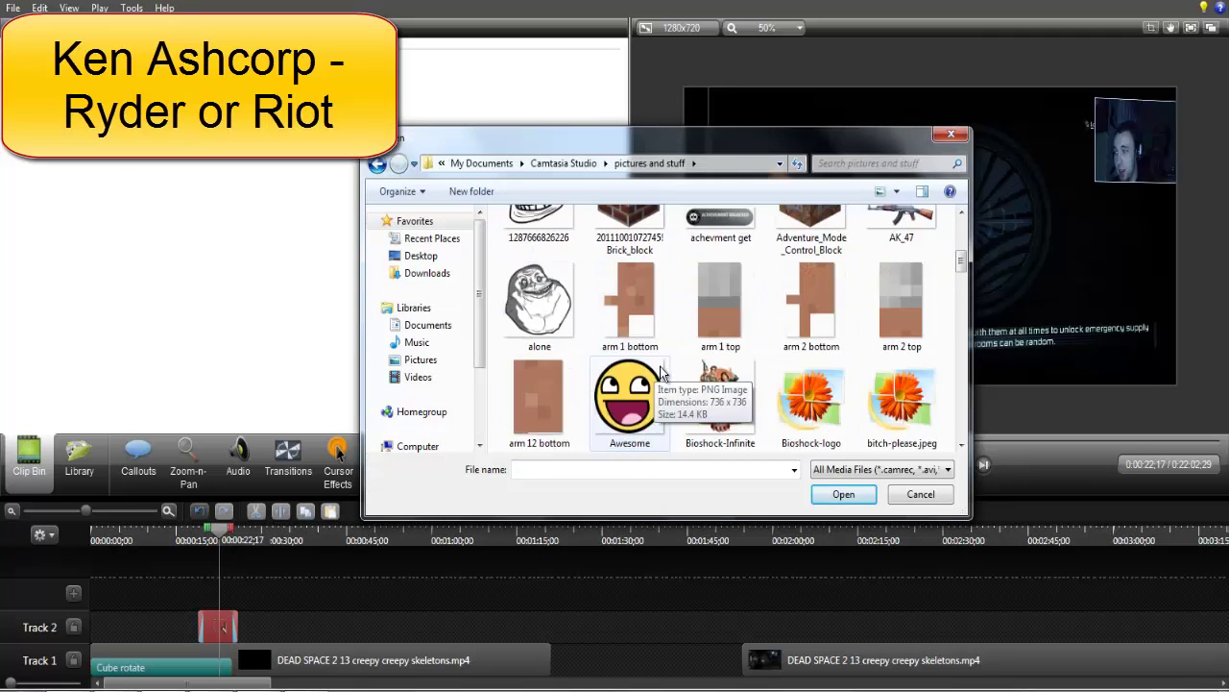
scroll(709, 382, down, 5)
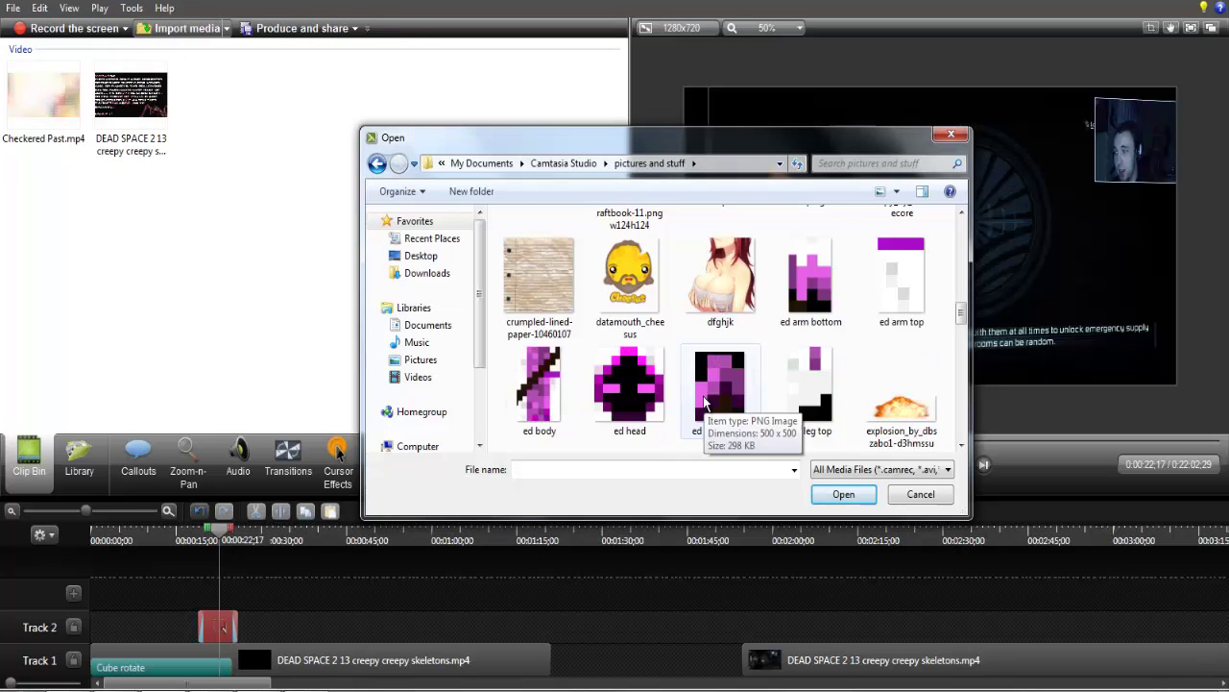
scroll(709, 382, up, 8)
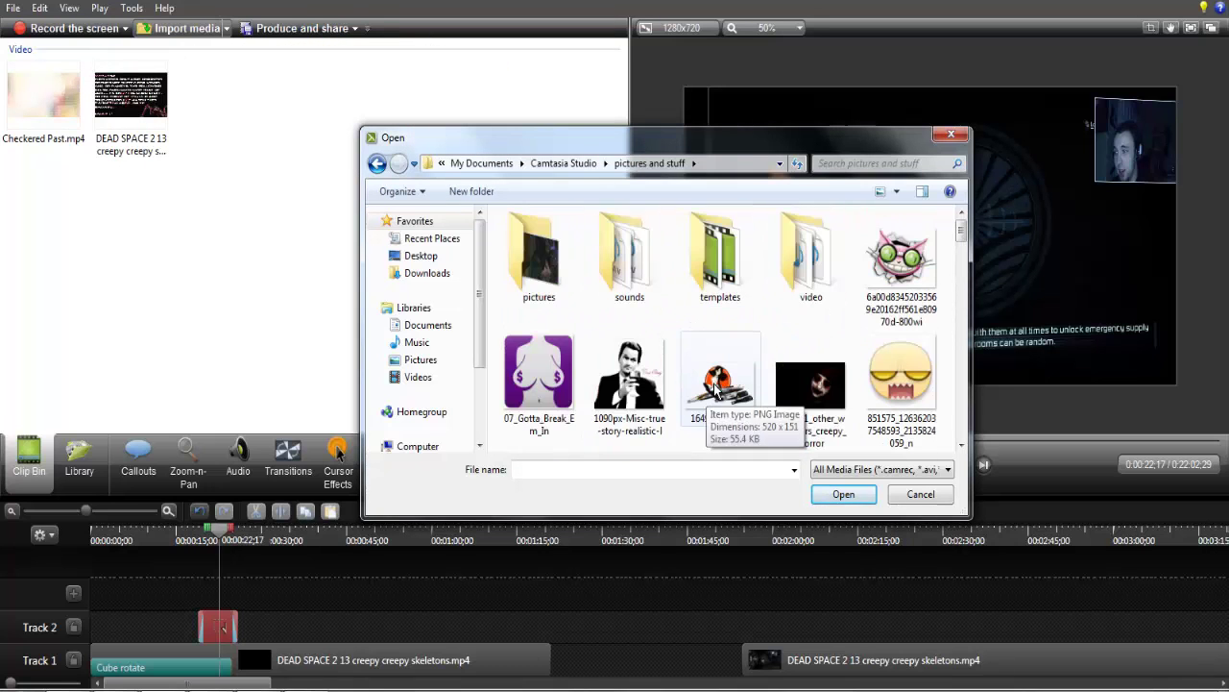
double_click(828, 275)
scroll(708, 351, down, 3)
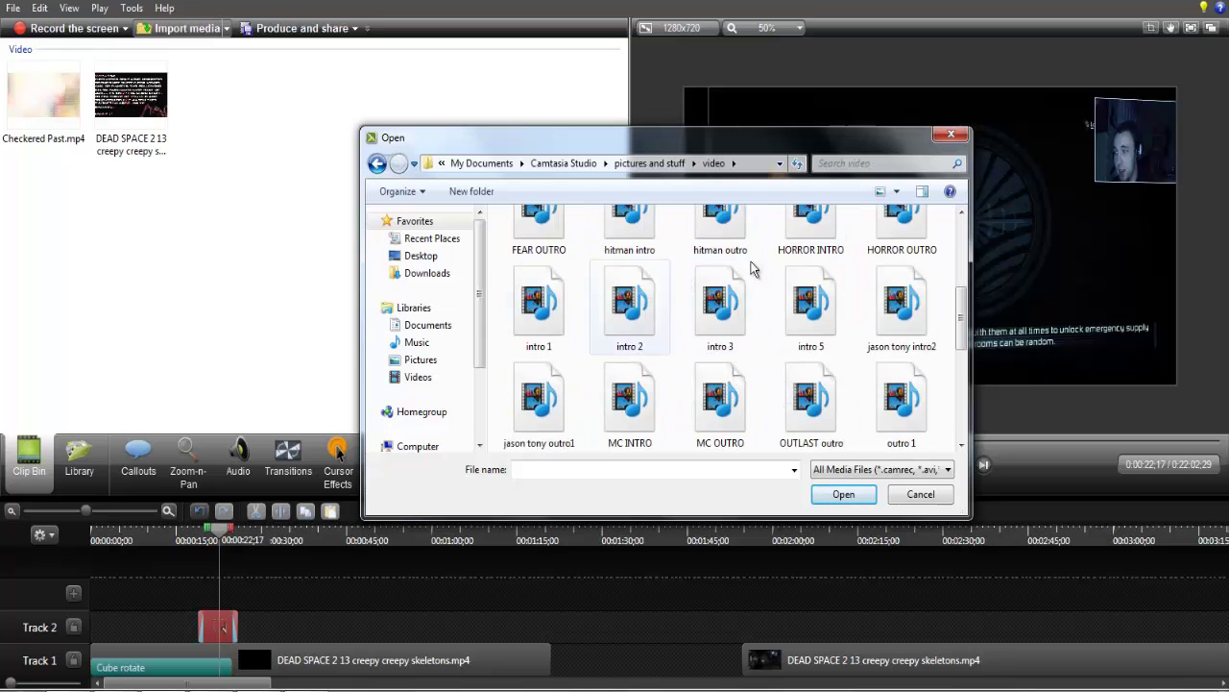
scroll(796, 343, down, 5)
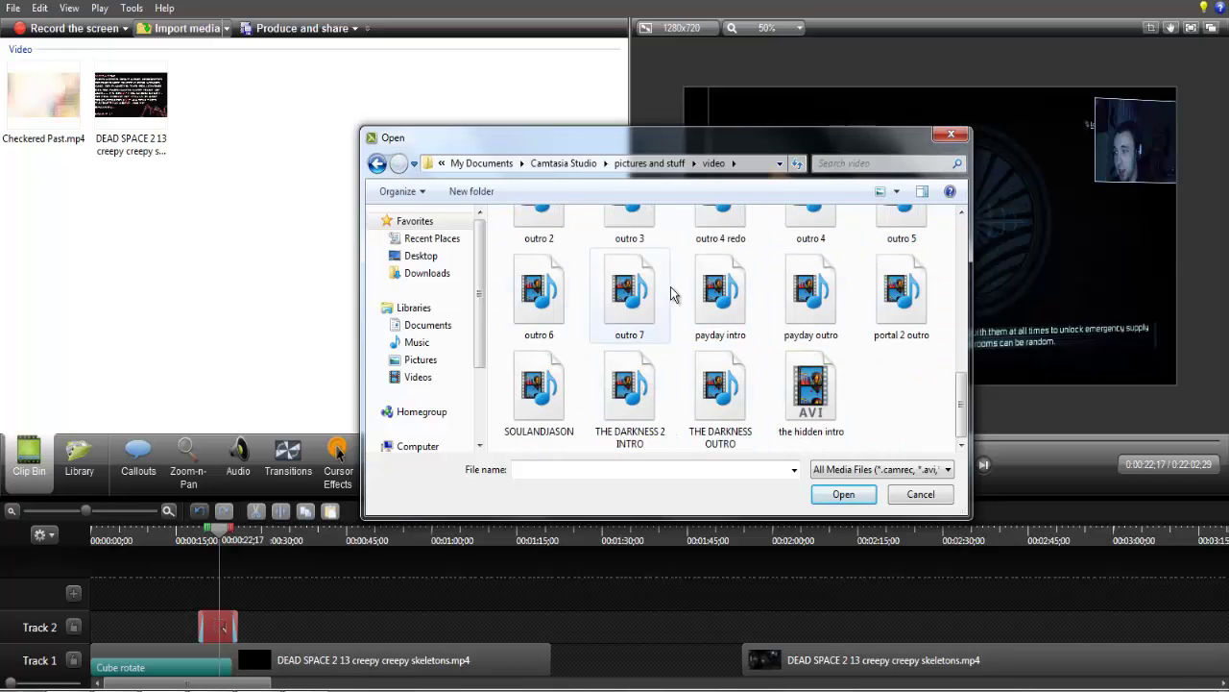
click(627, 291)
double_click(628, 291)
Place outro 7.mp4 on Track 1 in the gap, directly against the end of the first clip.
click(228, 96)
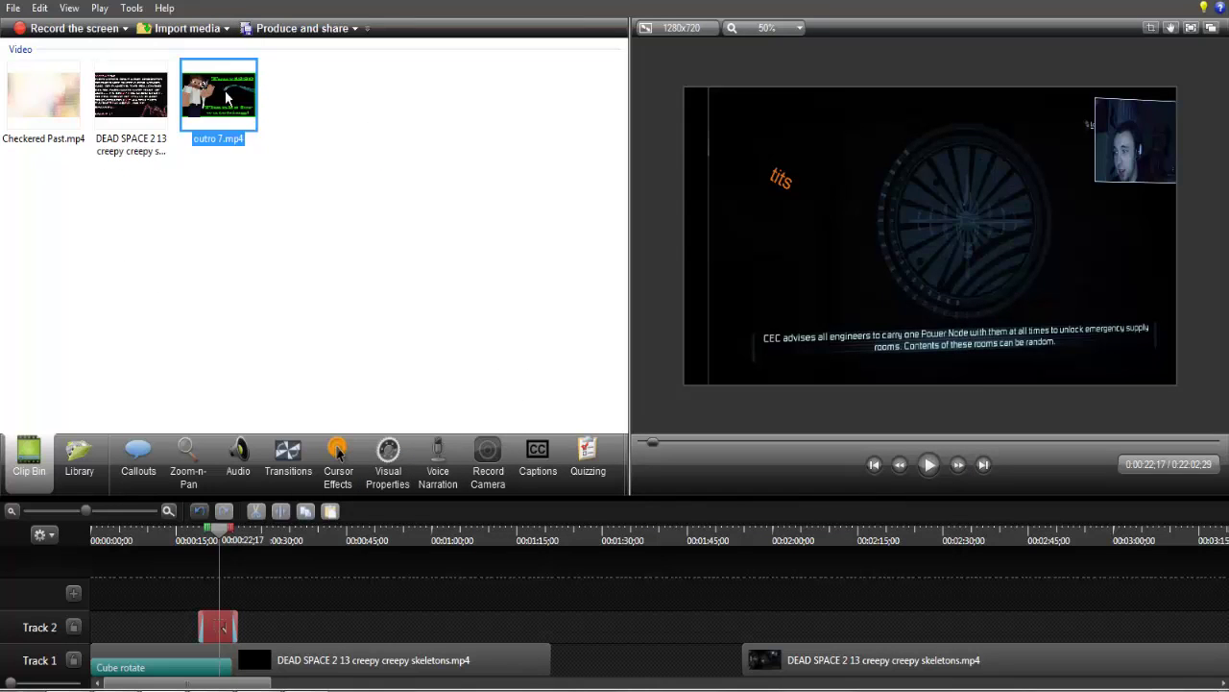
drag(580, 666, 575, 663)
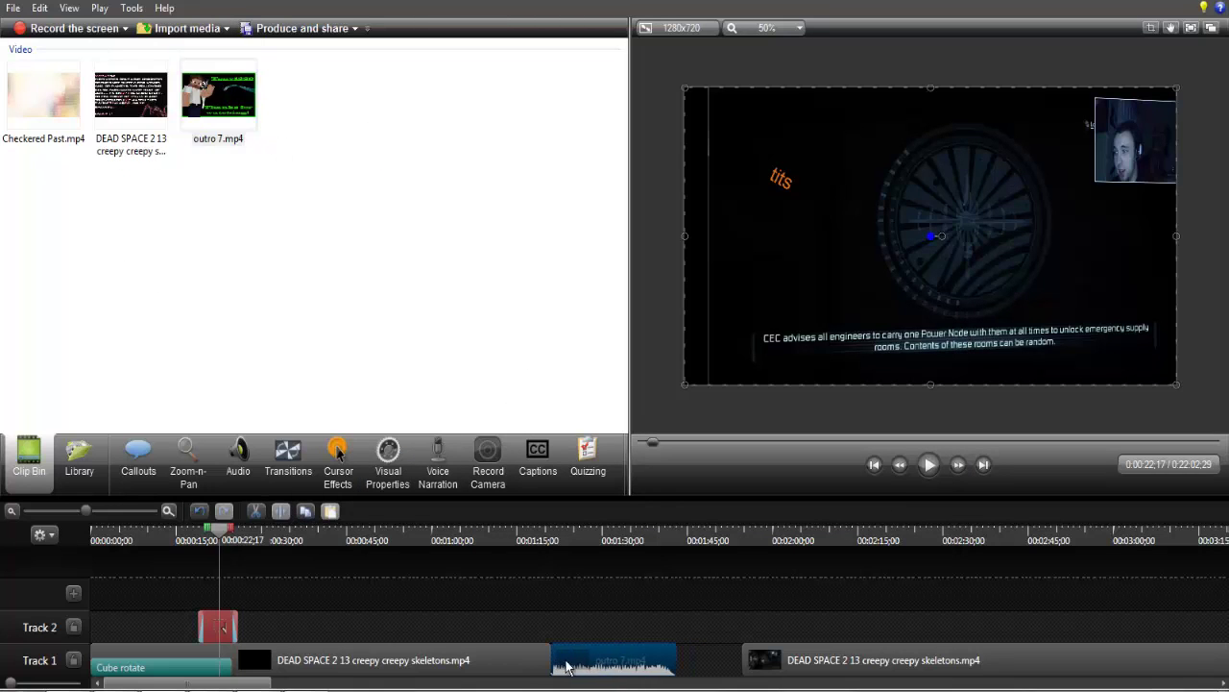
click(537, 540)
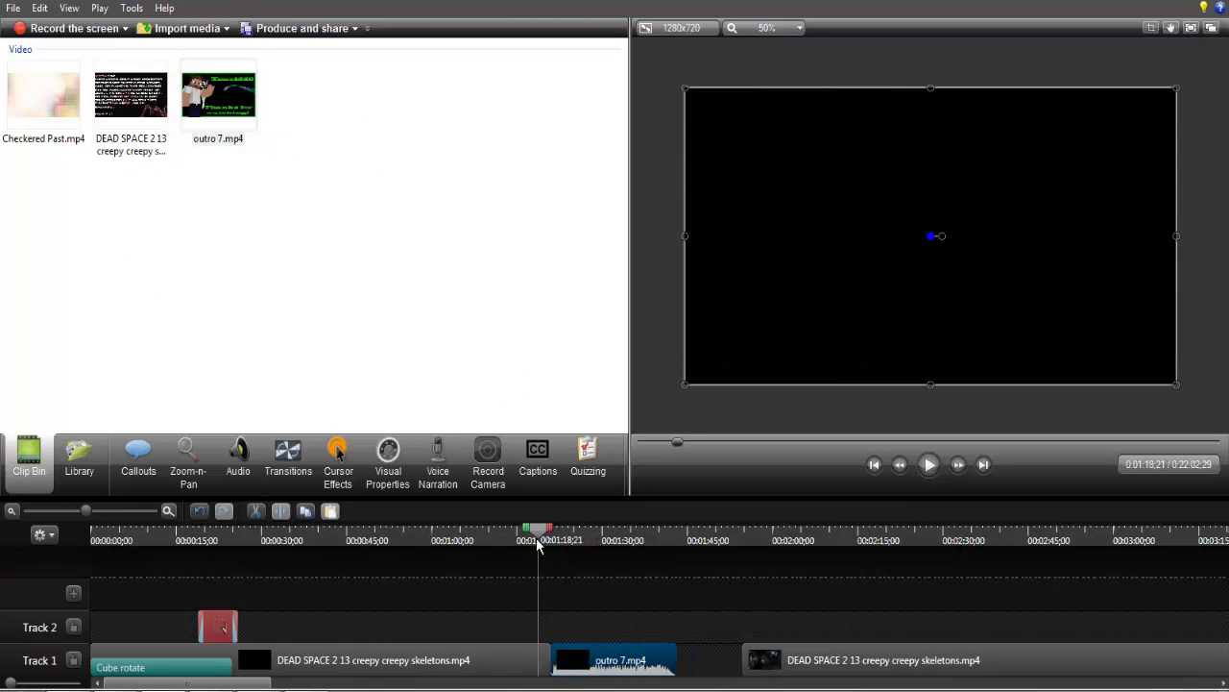
Apply the Flip transition between the first Track 1 clip and outro 7.mp4.
click(288, 452)
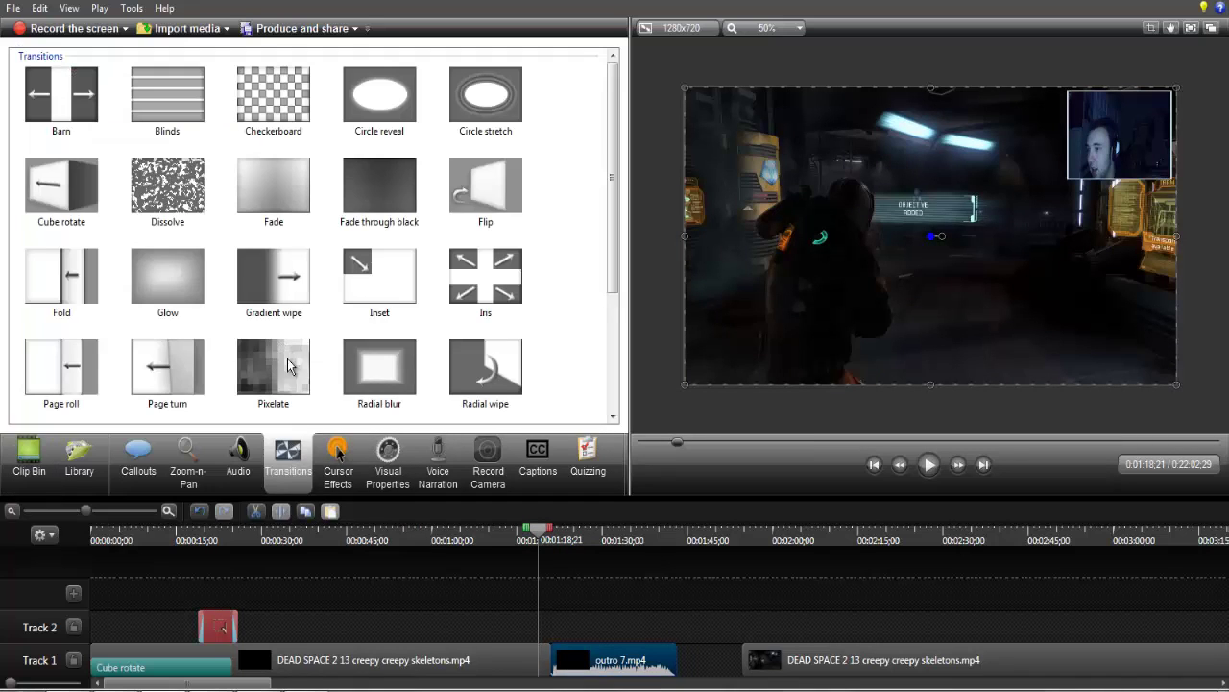
mouse_move(384, 373)
mouse_down()
mouse_move(427, 426)
mouse_move(390, 378)
mouse_up()
drag(485, 183, 515, 262)
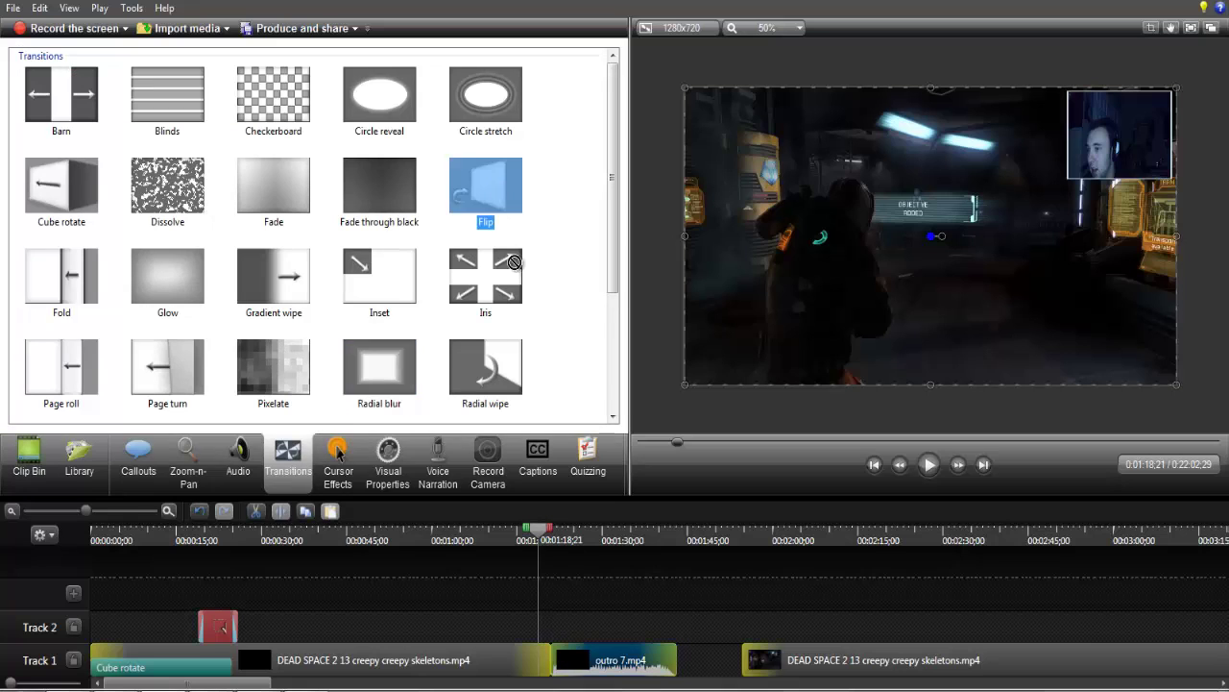
drag(572, 672, 572, 673)
Preview the Flip transition into the outro from about 1:20 and return the playhead to about 1:18.
click(545, 538)
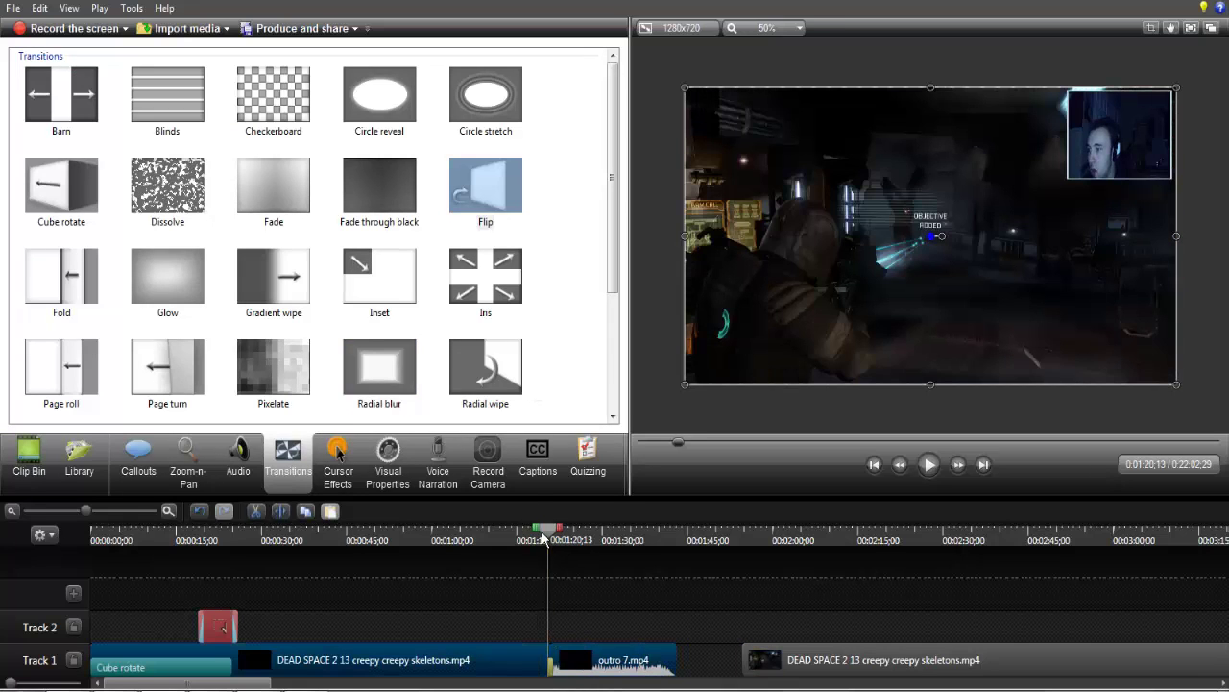
click(925, 473)
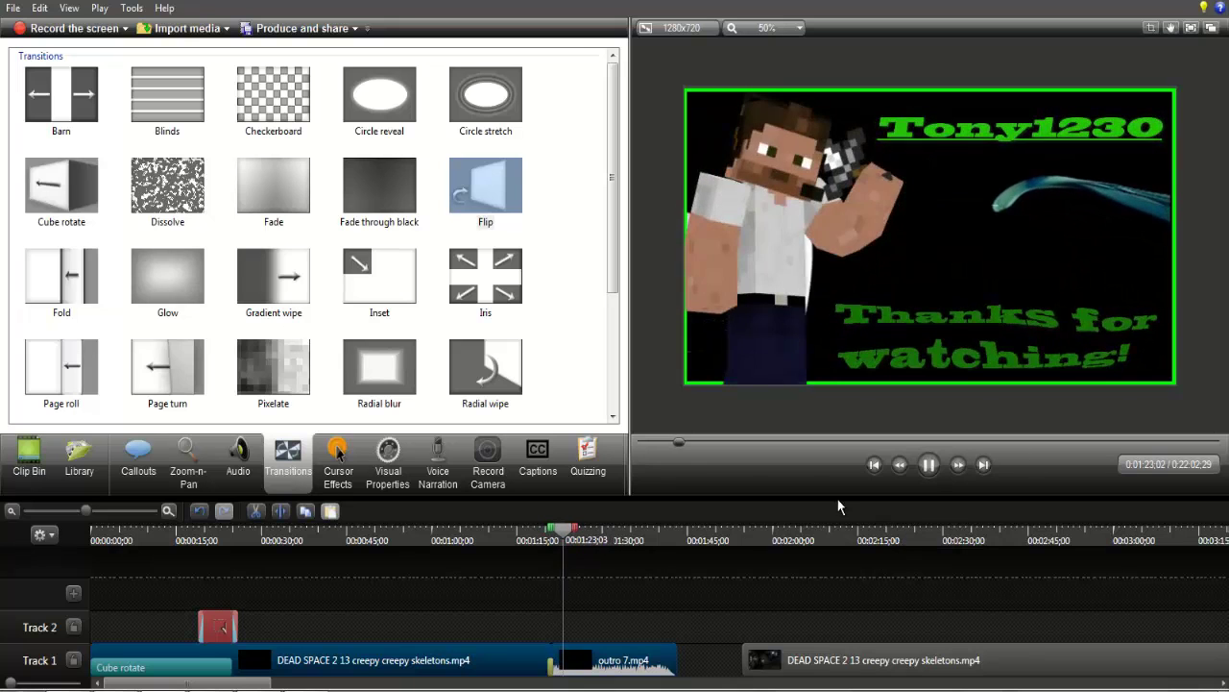
key(space)
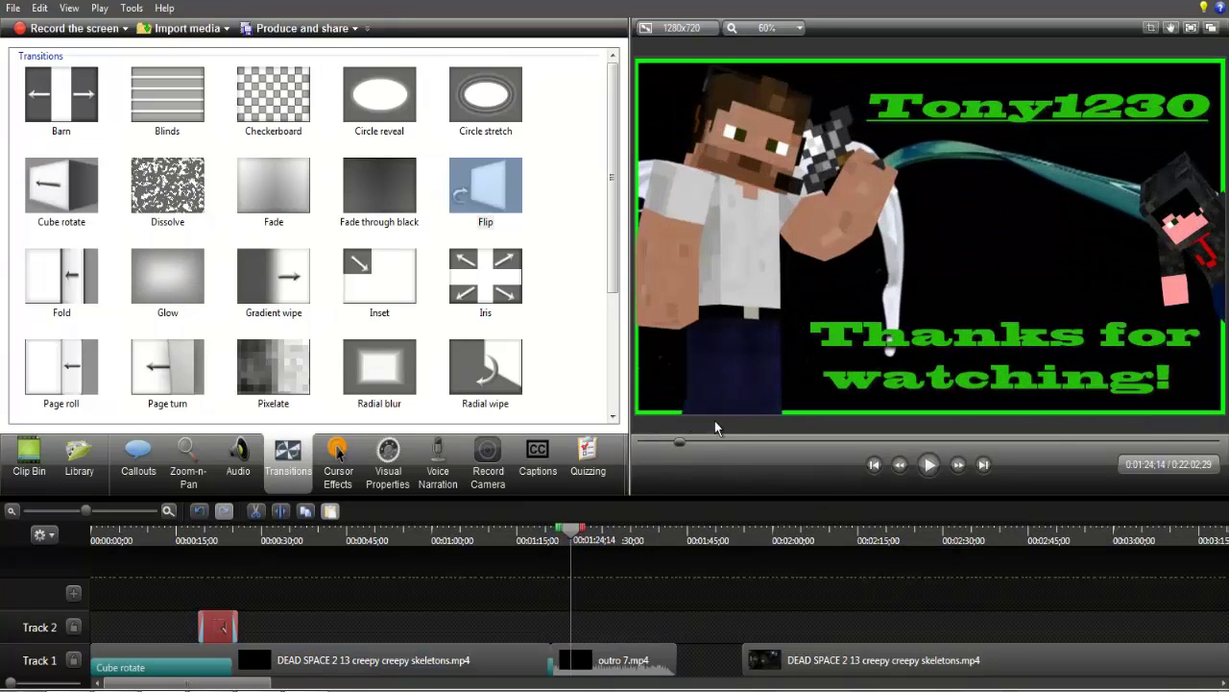
click(530, 541)
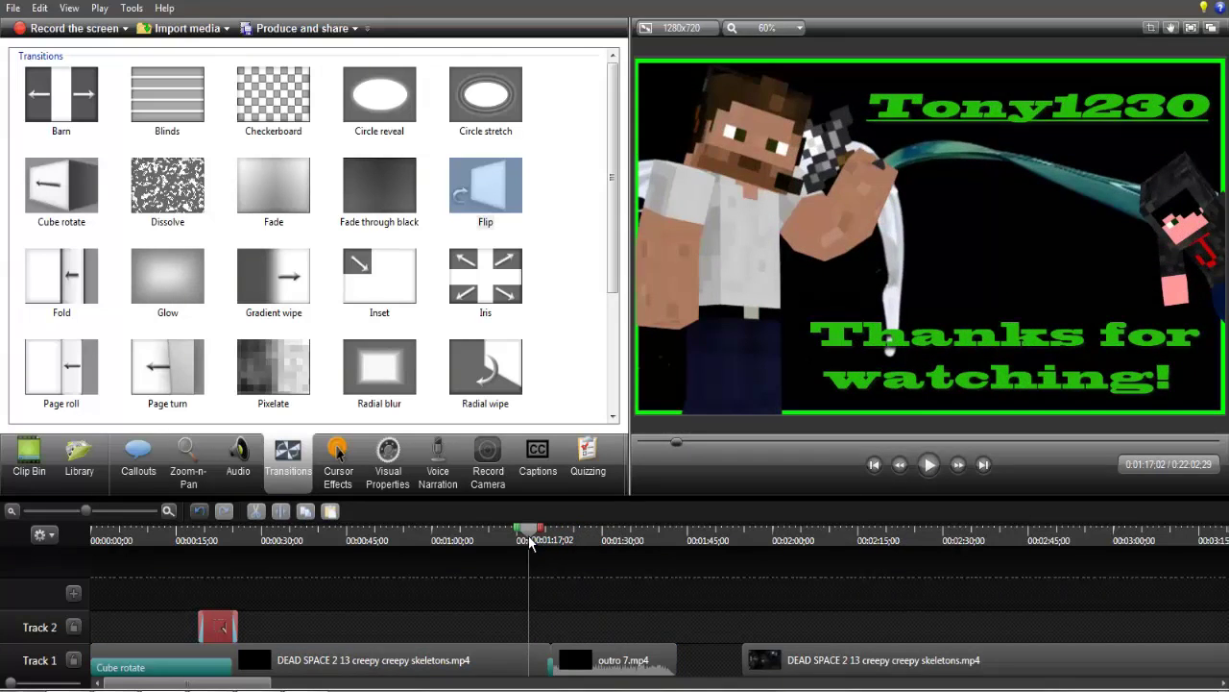
mouse_move(529, 535)
mouse_down()
mouse_move(931, 583)
mouse_move(537, 535)
mouse_up()
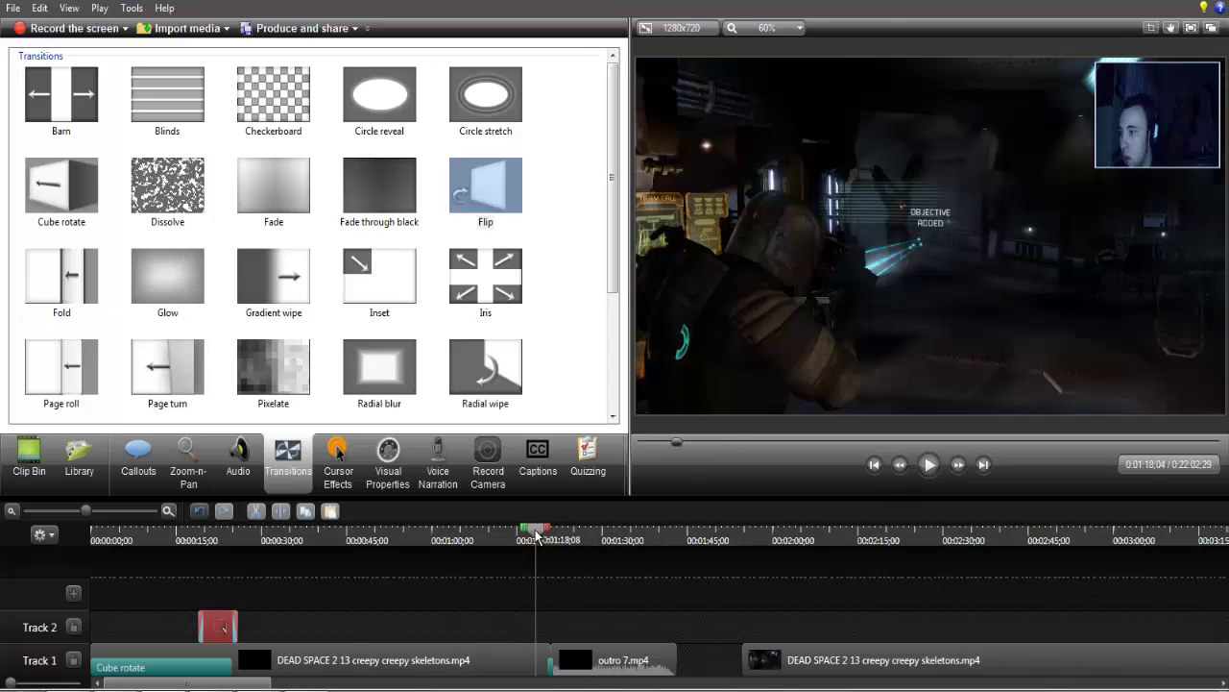
Preview the transition into outro 7.mp4 from about 1:18 to about 1:25 and open the audio editing tools.
click(931, 463)
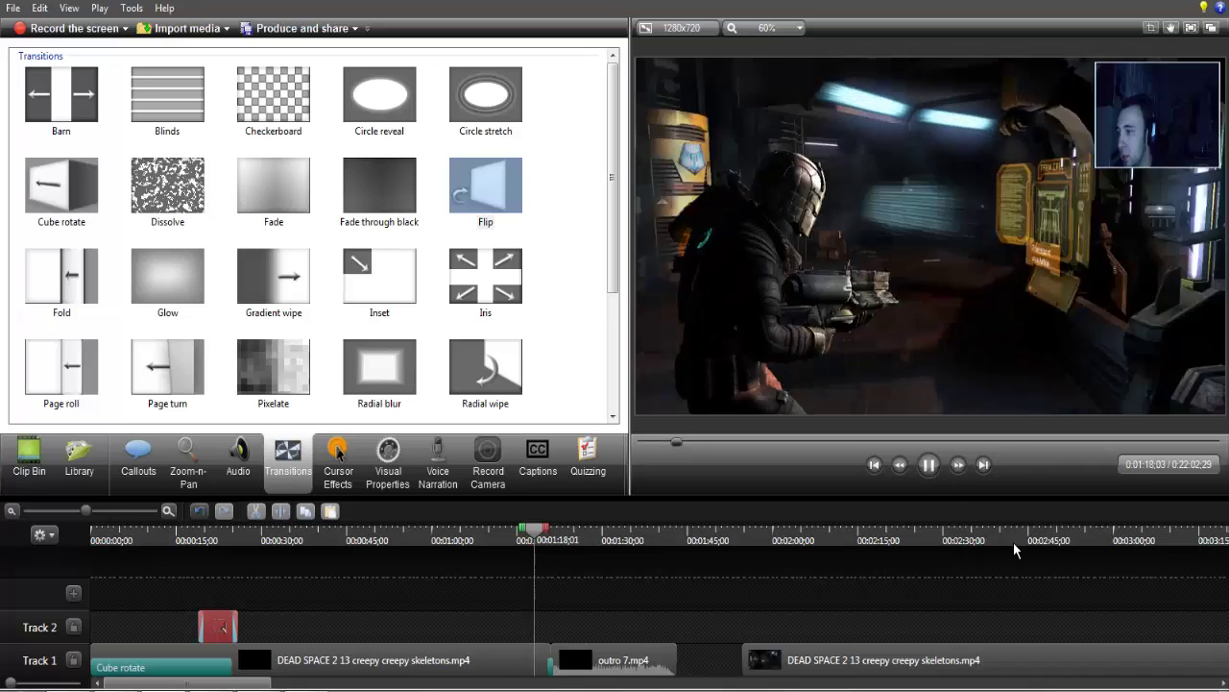
click(237, 469)
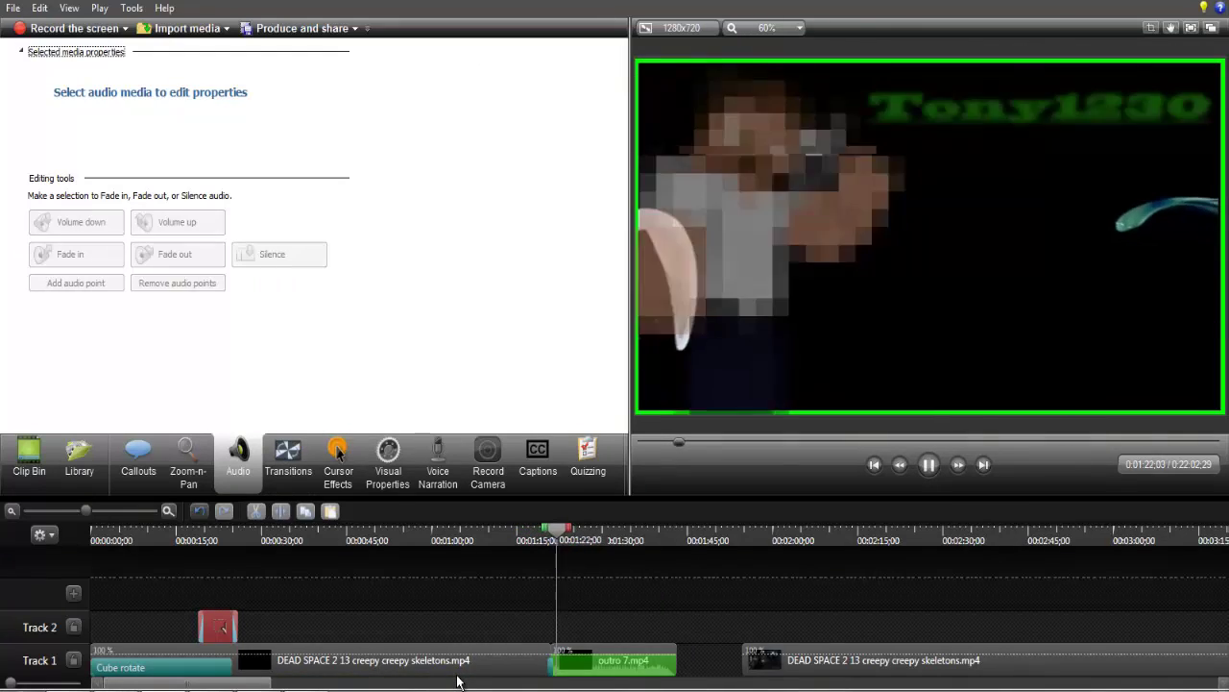
click(929, 466)
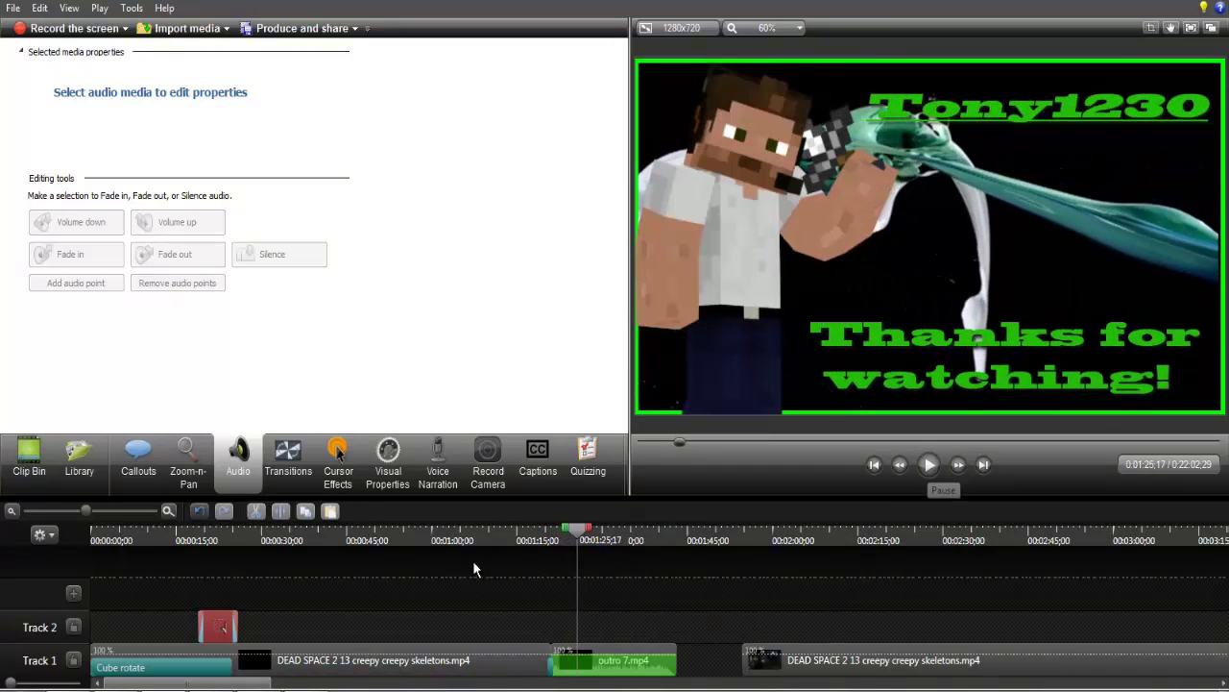
Set the clip speed of outro 7.mp4 on Track 1 to 119% of the original.
click(634, 663)
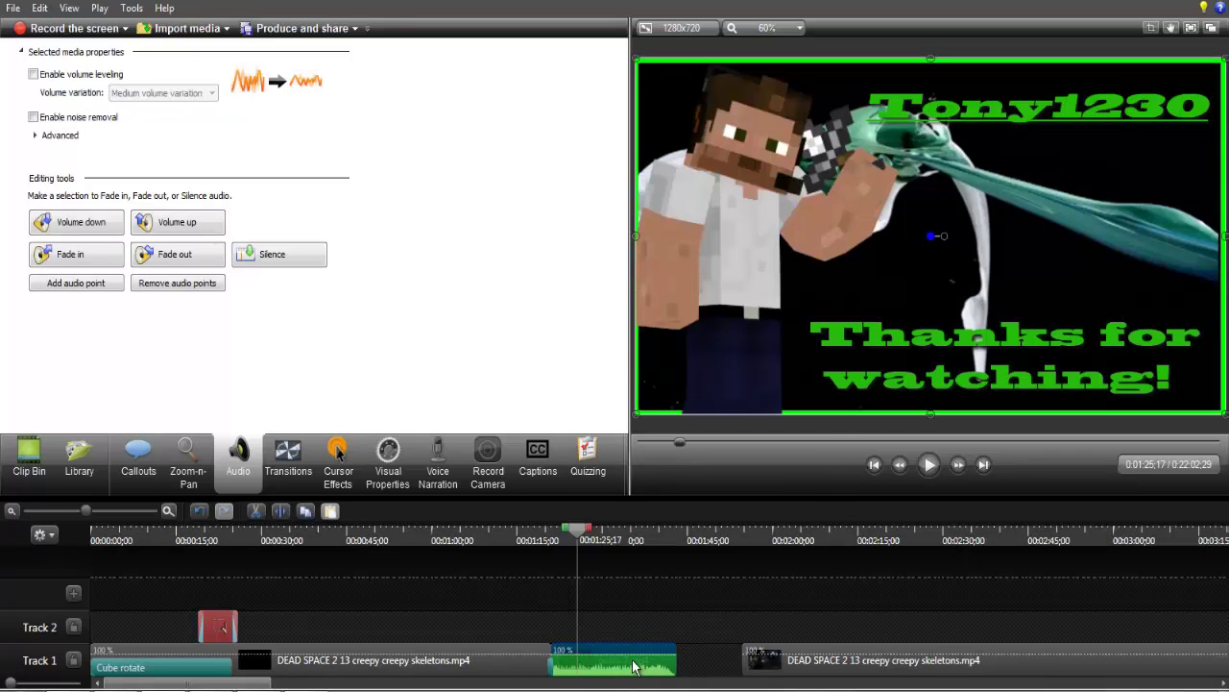
right_click(634, 664)
click(696, 545)
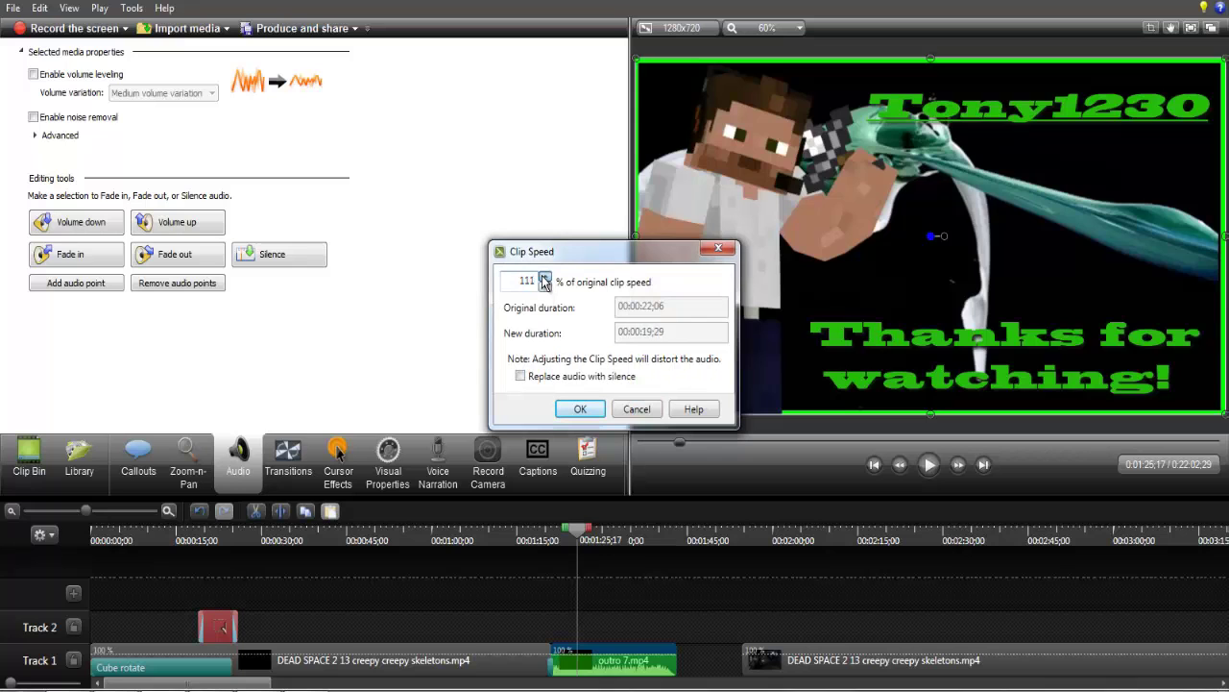
click(580, 410)
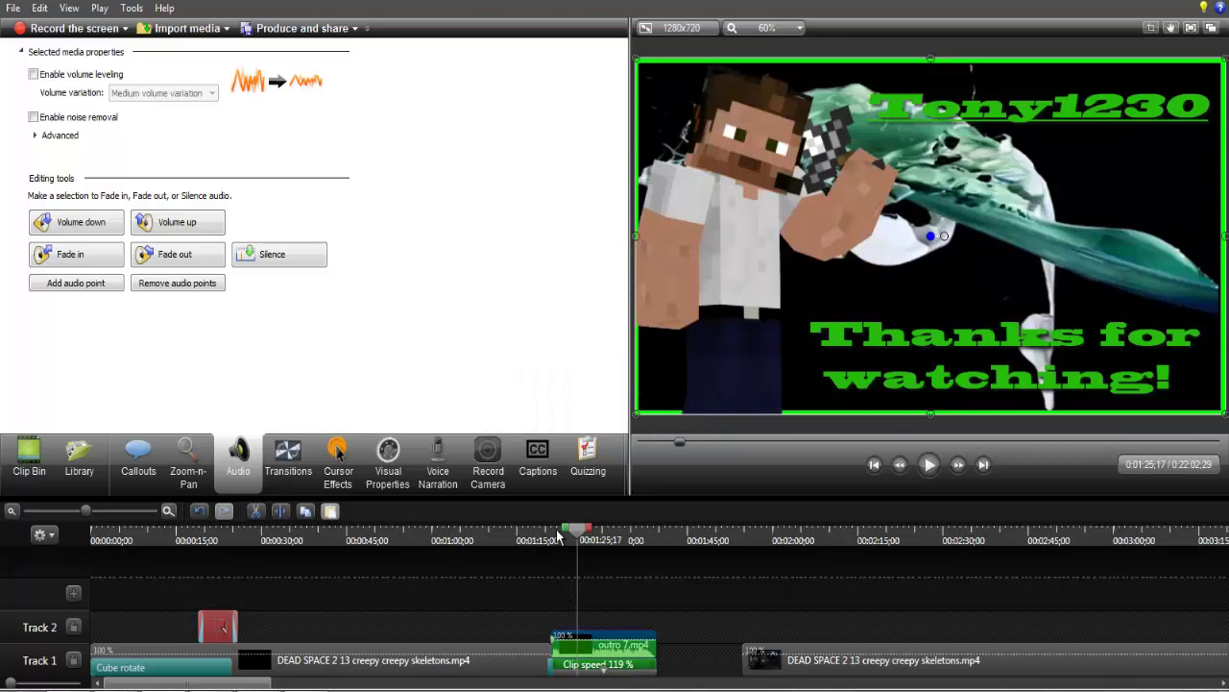
Preview the sped-up outro from about 1:20 and pause at about 1:32.
drag(558, 538, 548, 538)
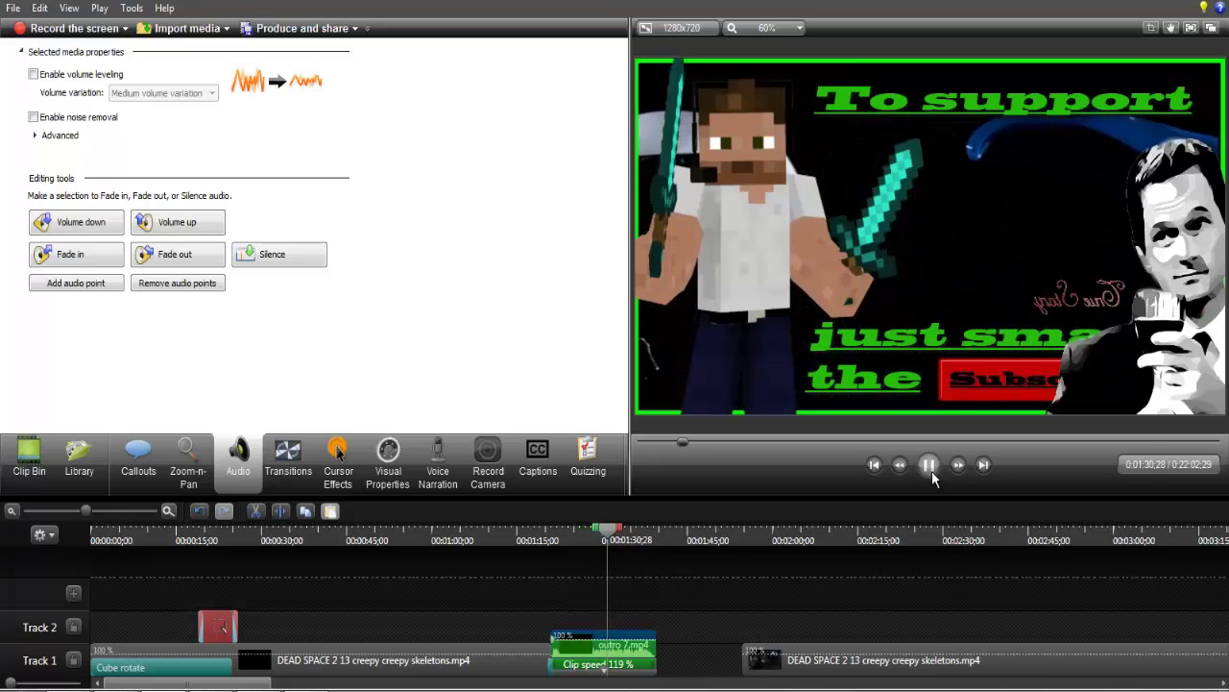
click(932, 471)
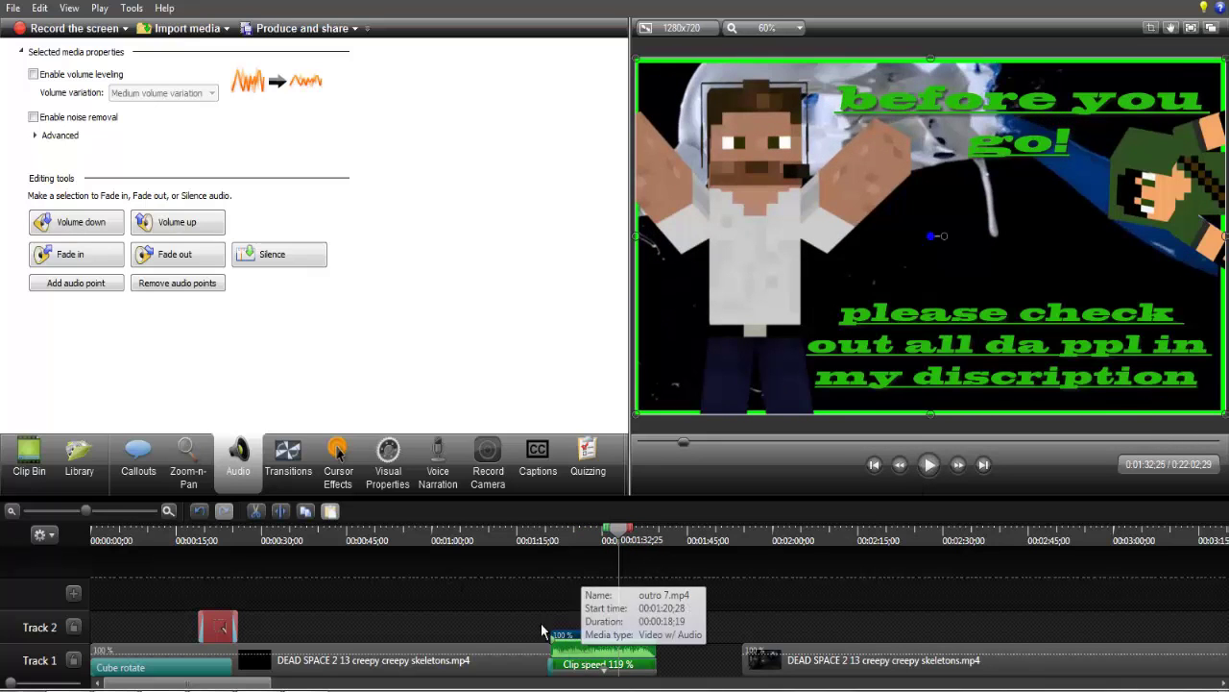
click(445, 229)
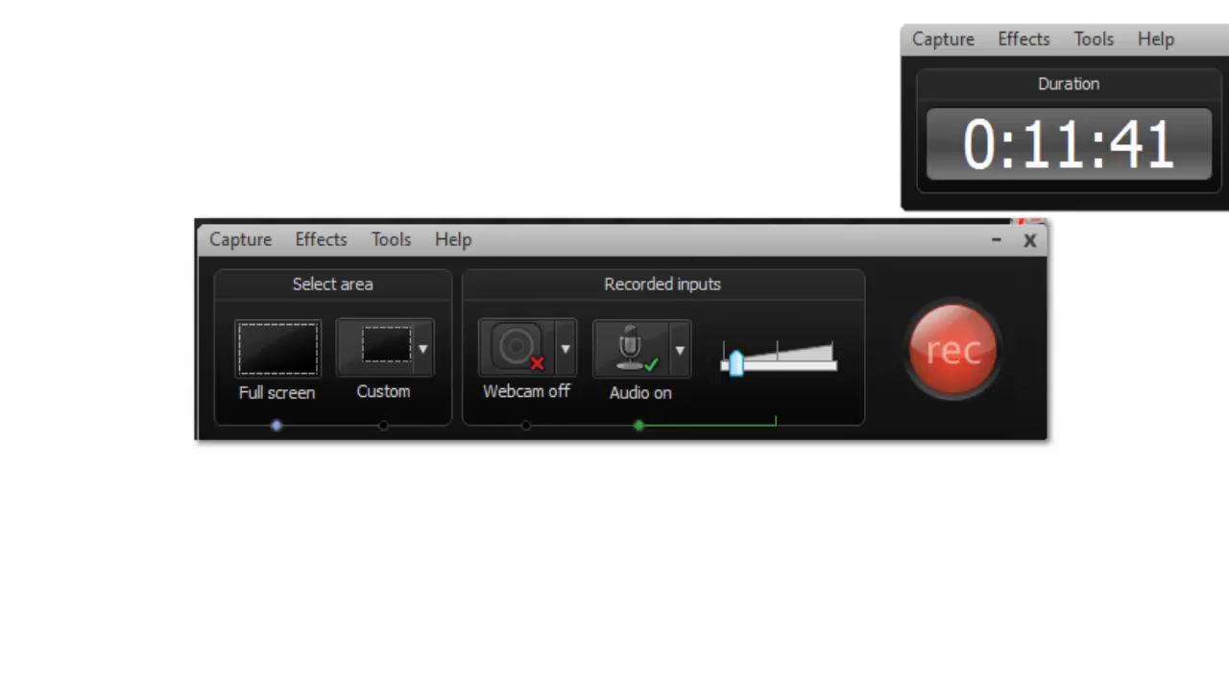
click(1094, 41)
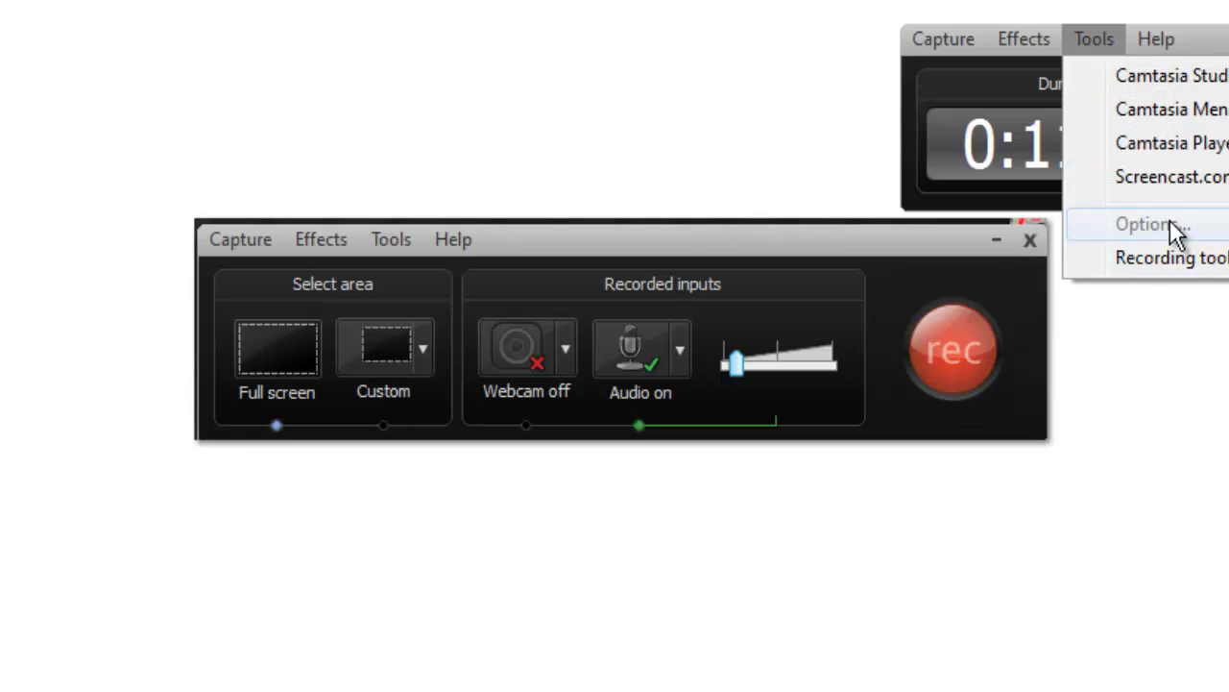
key(Escape)
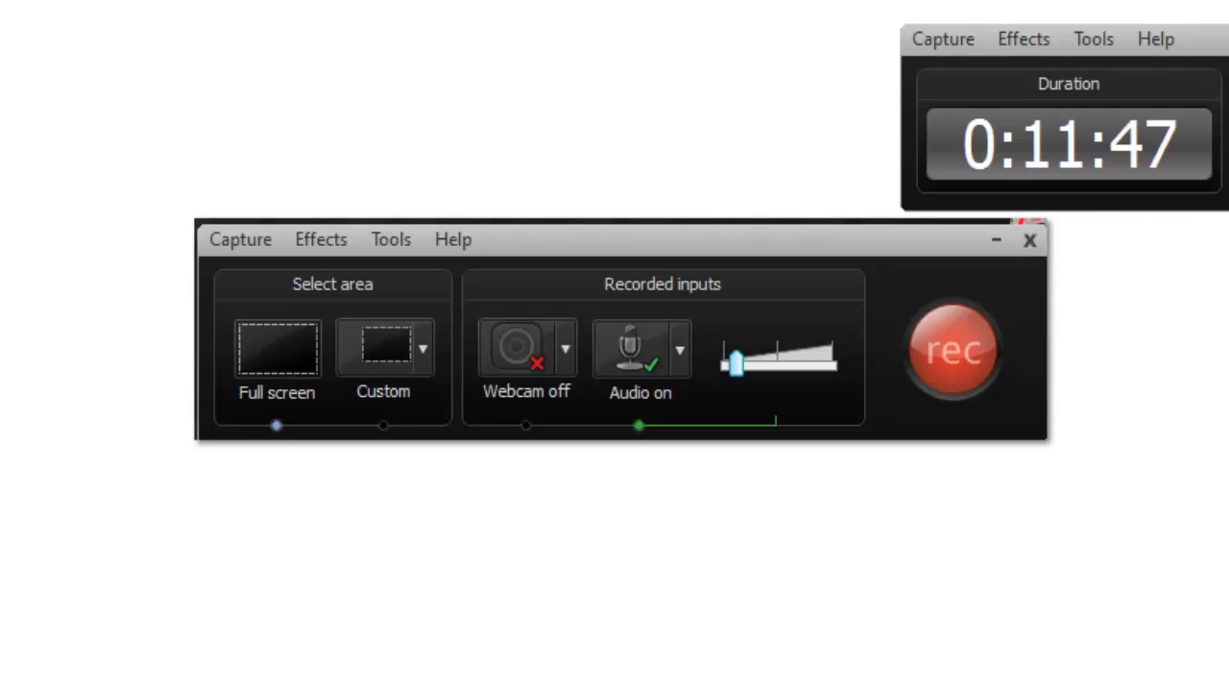
drag(1201, 107, 1082, 184)
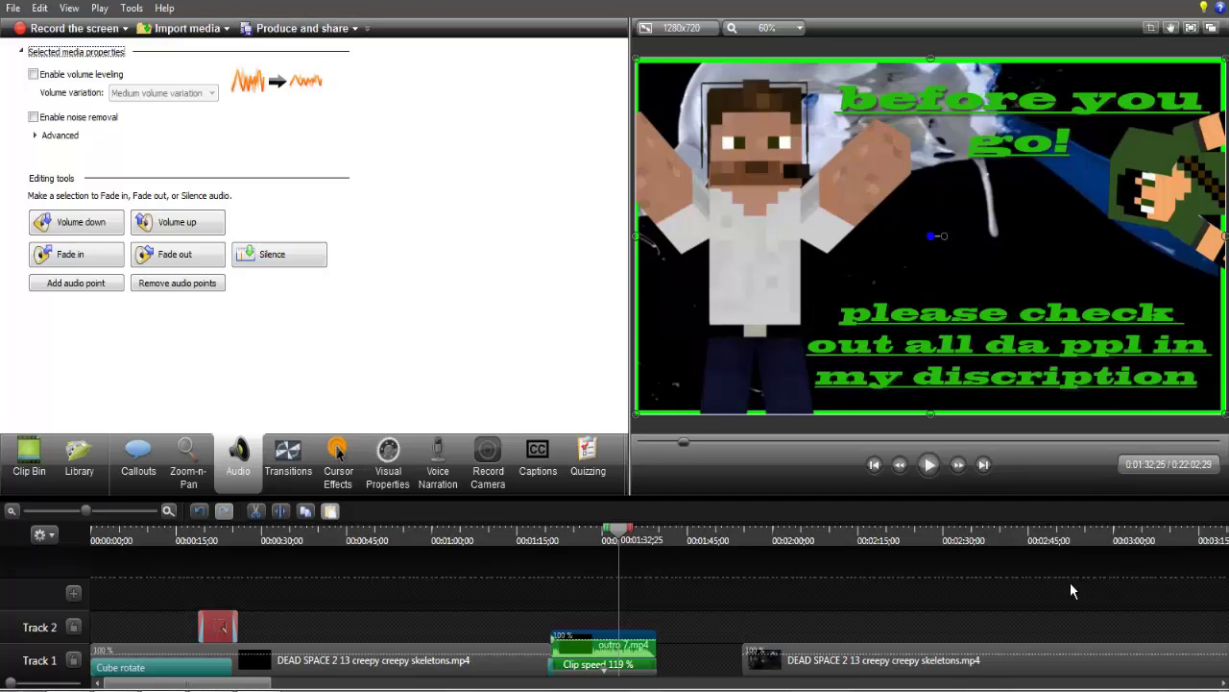
Select the timeline from its start to the end of the outro, and start a new project without saving the current one.
drag(619, 534, 388, 637)
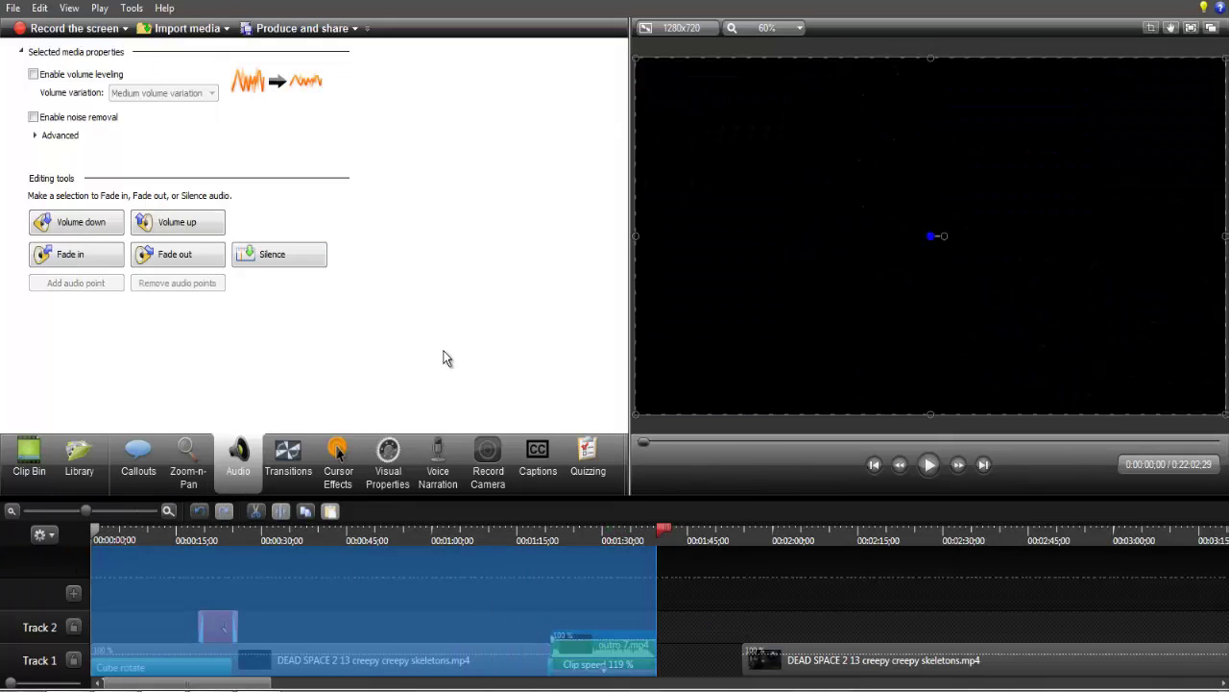
key(ctrl+n)
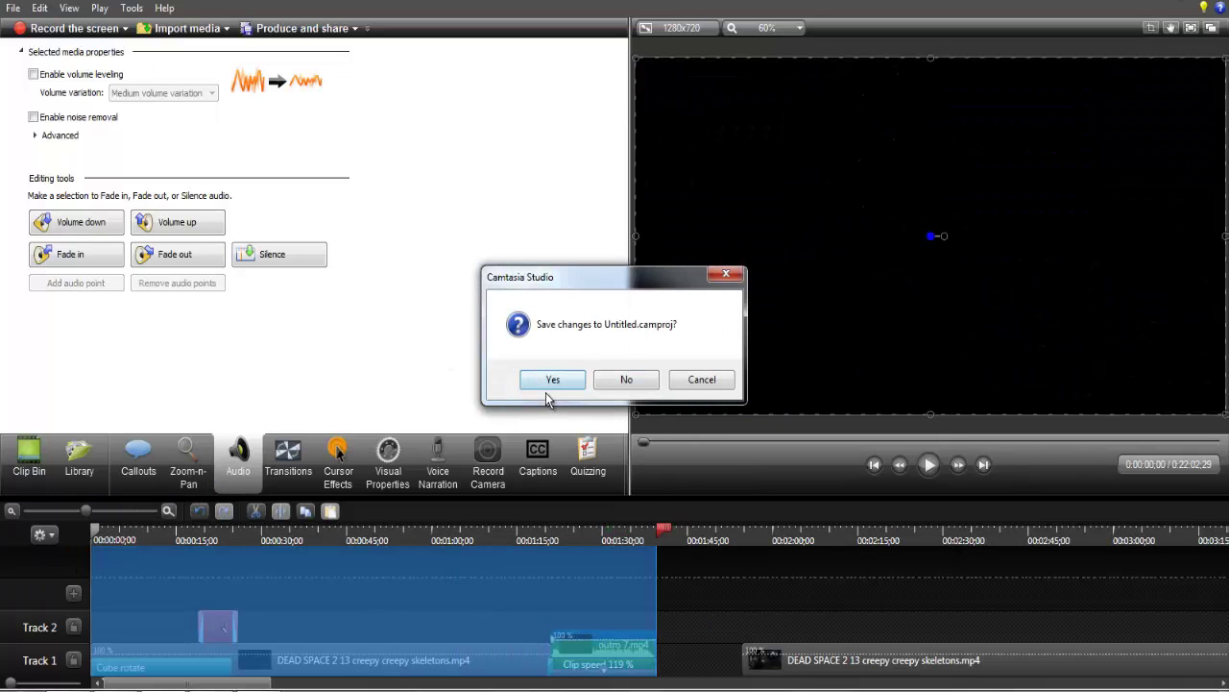
click(627, 379)
Switch to the desktop and look over the DEAD SPACE 2 13 video file and the groups of stored videos and thumbnail images.
drag(206, 459, 260, 261)
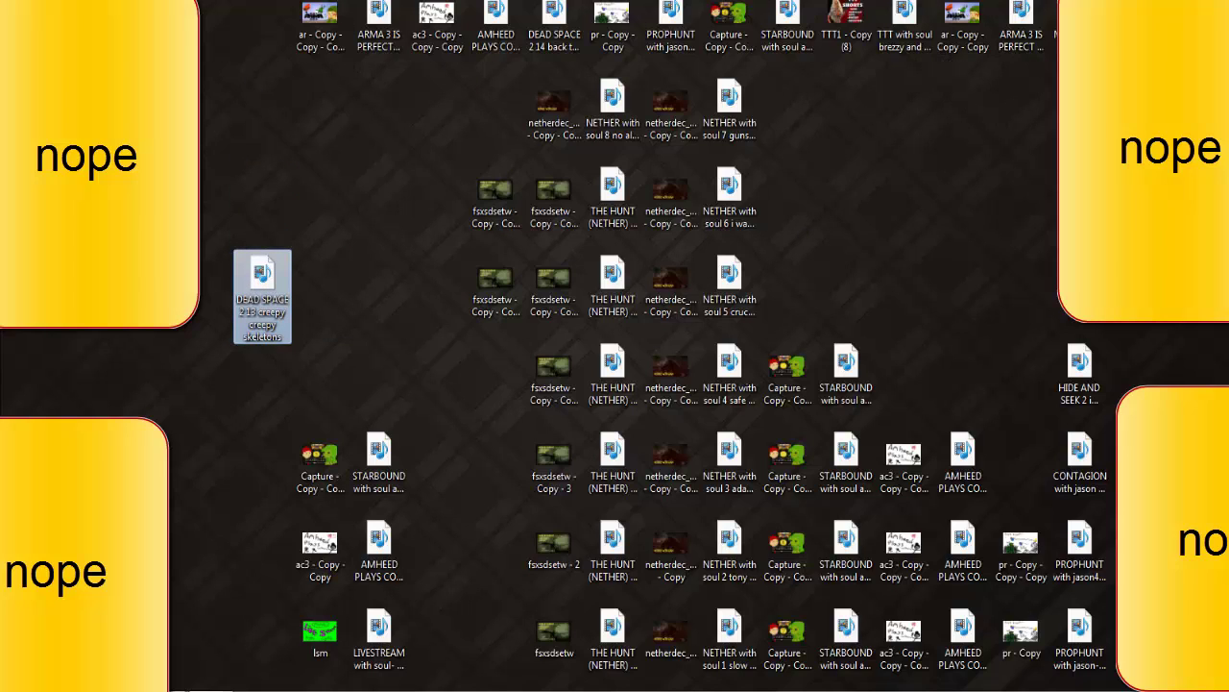
mouse_move(263, 288)
mouse_down()
mouse_move(341, 307)
mouse_move(264, 288)
mouse_up()
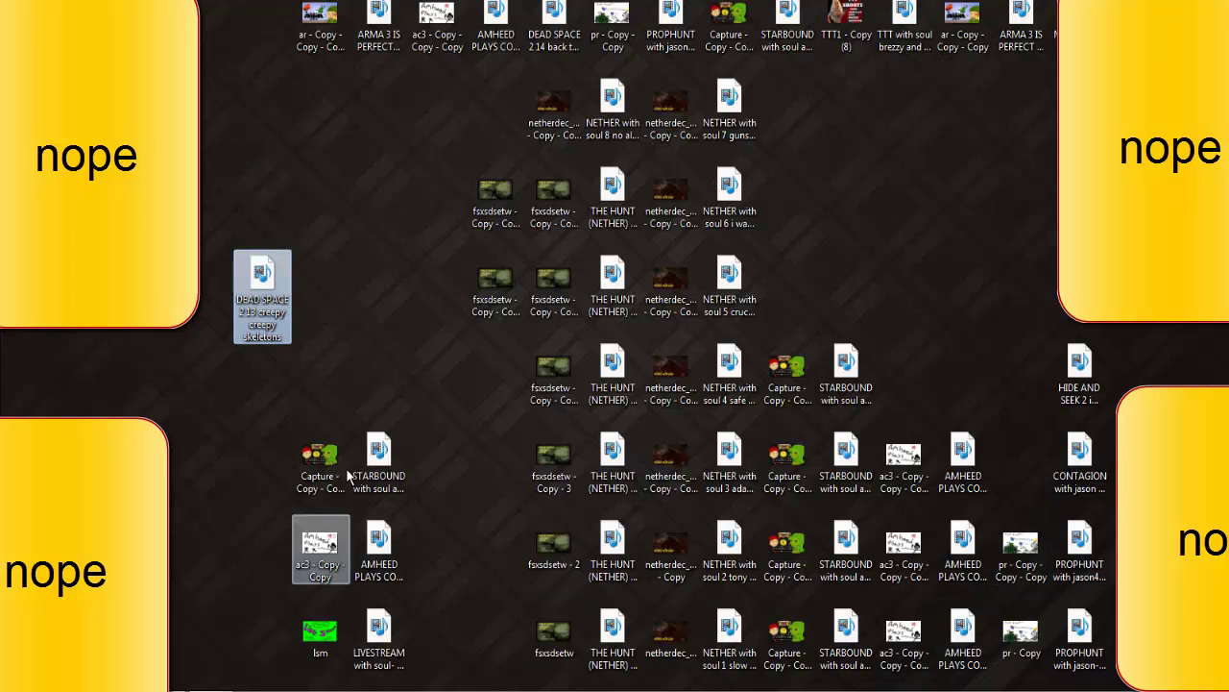
click(251, 8)
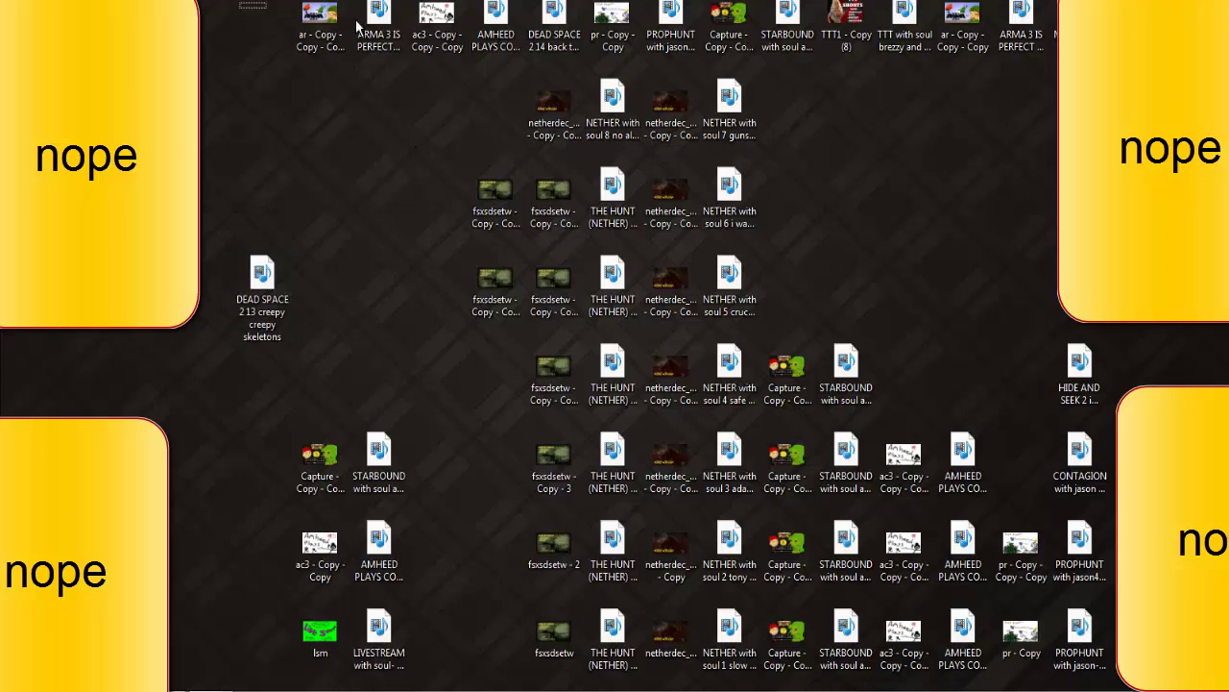
drag(358, 25, 1045, 11)
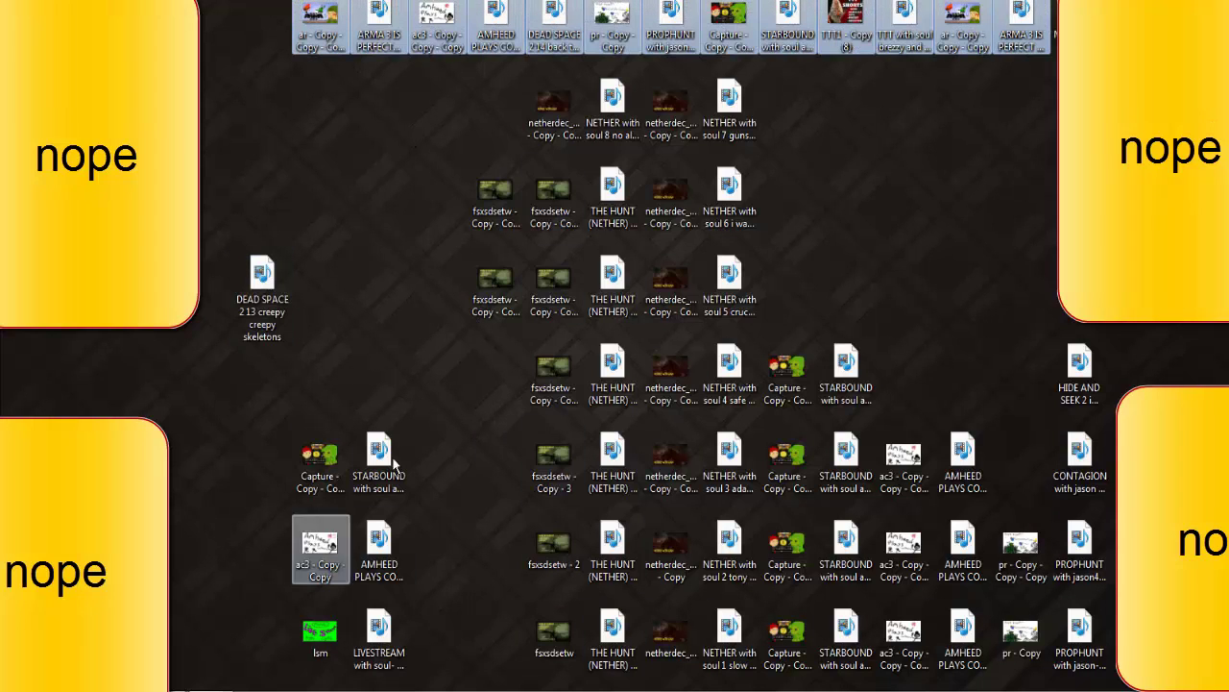
drag(461, 370, 296, 673)
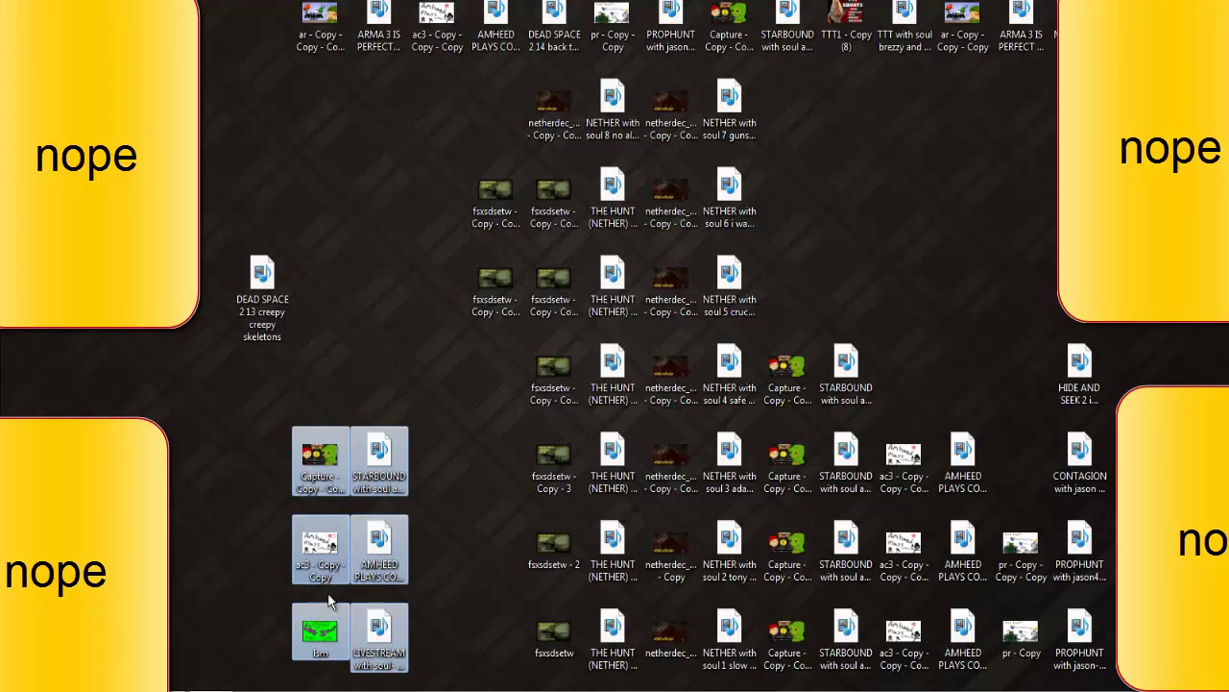
drag(1093, 276, 1020, 53)
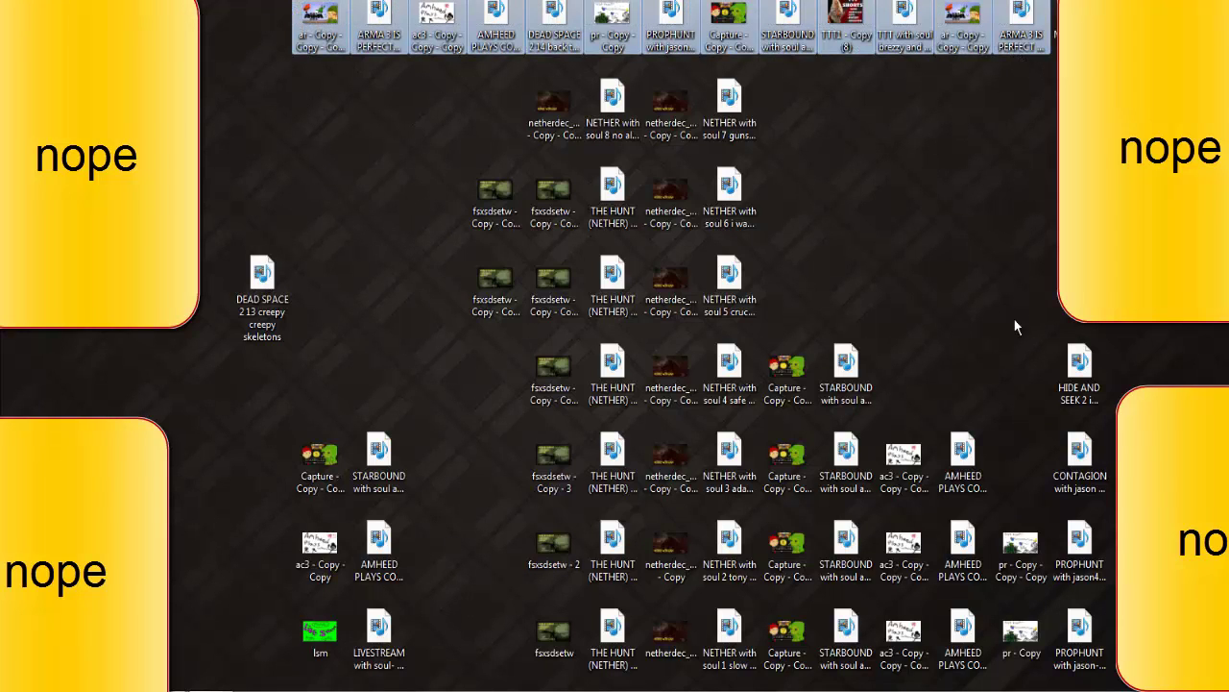
click(763, 294)
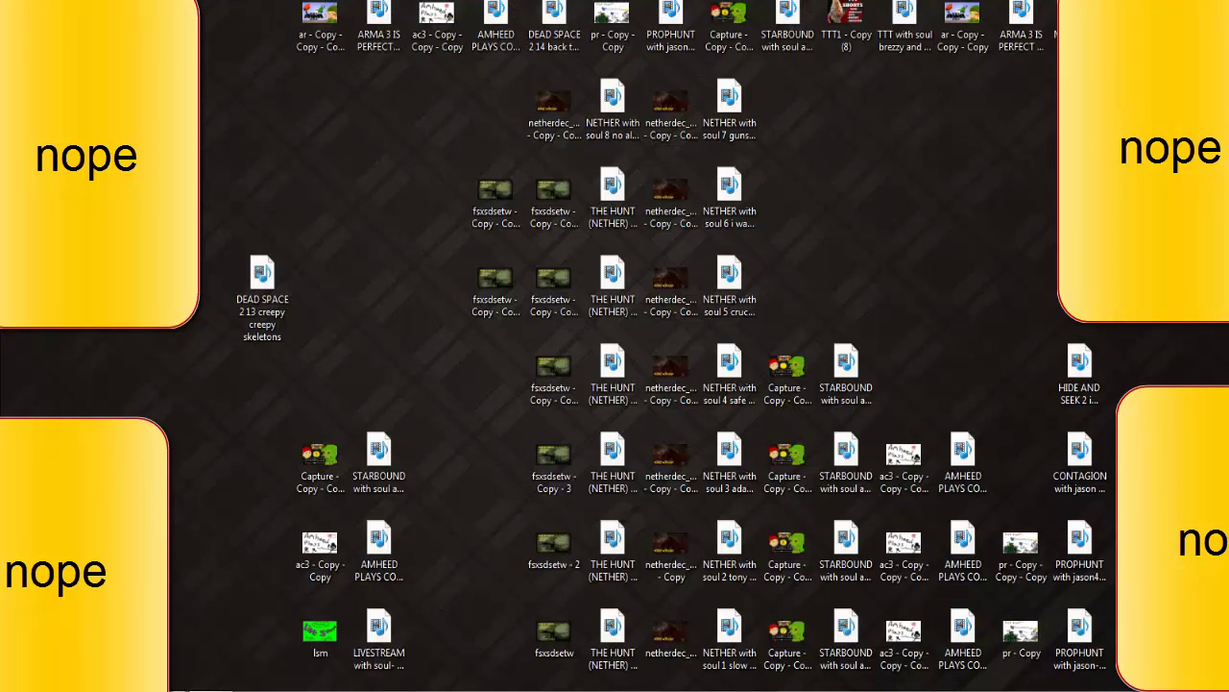
Switch to YouTube in the browser and upload the DEAD SPACE 2 13 creepy creepy skeletons video from the desktop.
click(214, 614)
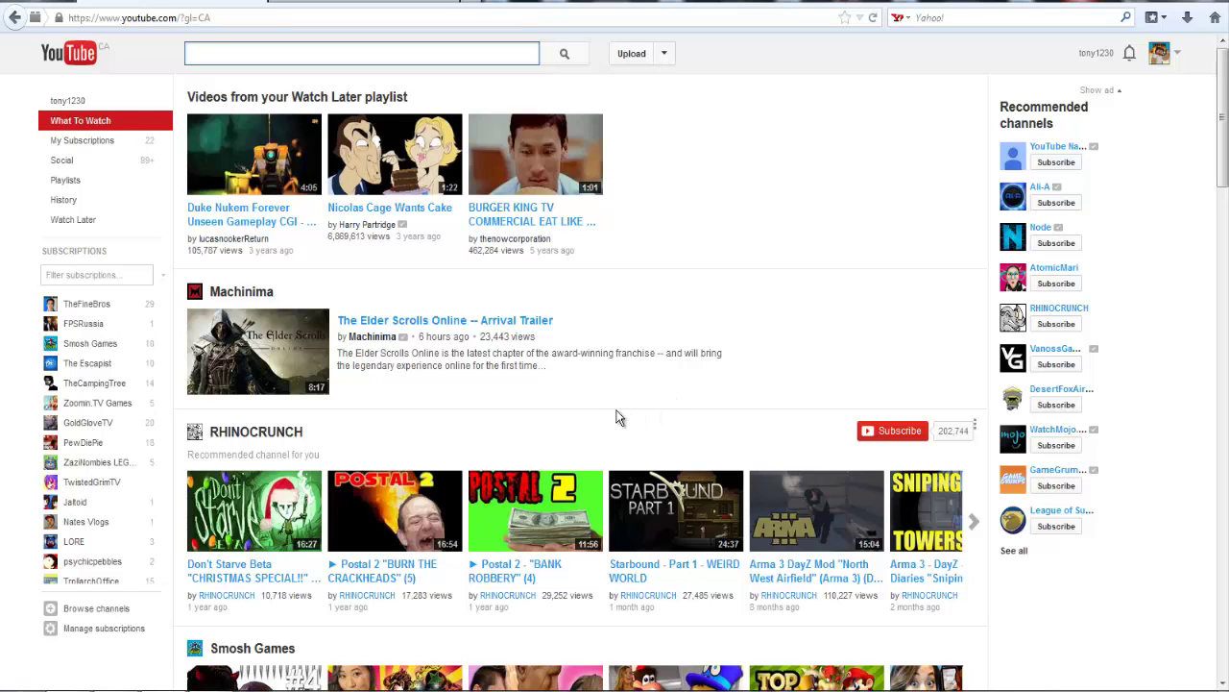
click(634, 55)
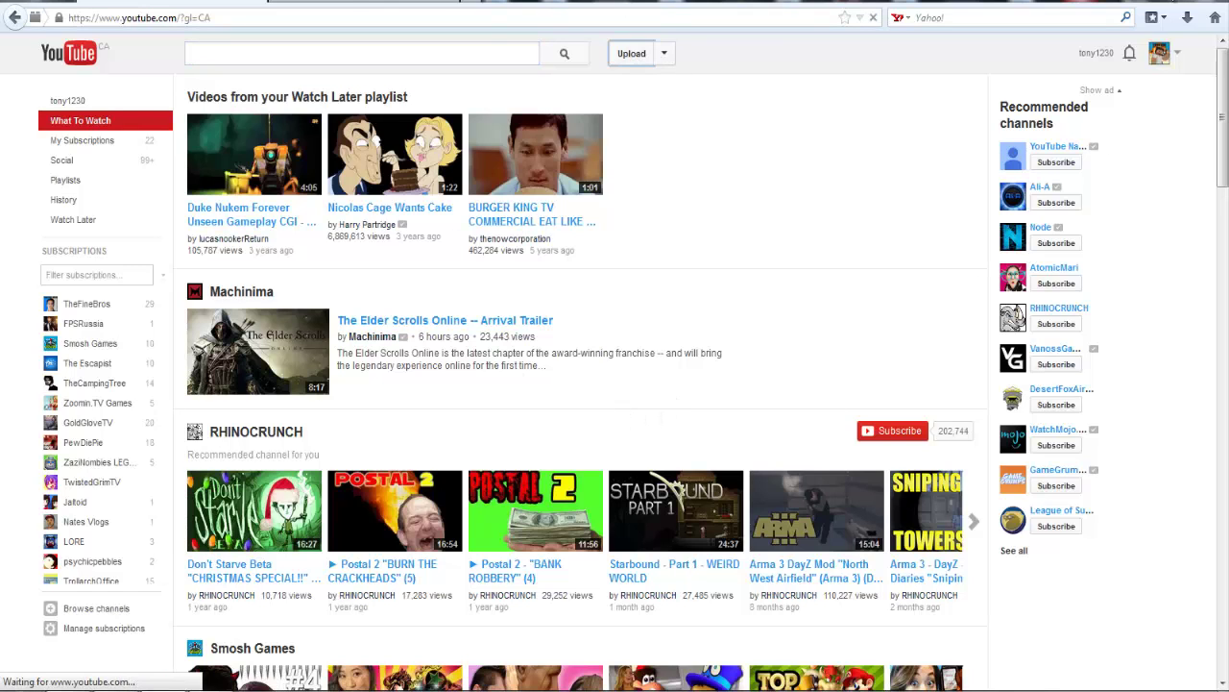
key(super+d)
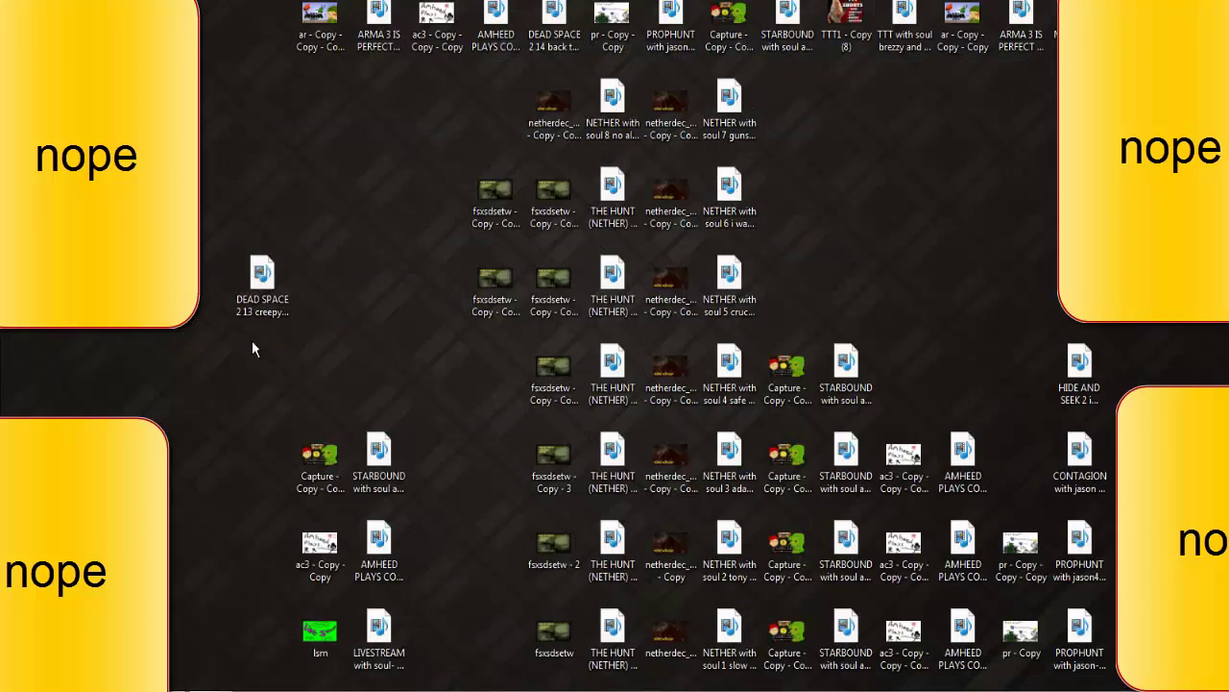
drag(262, 278, 413, 346)
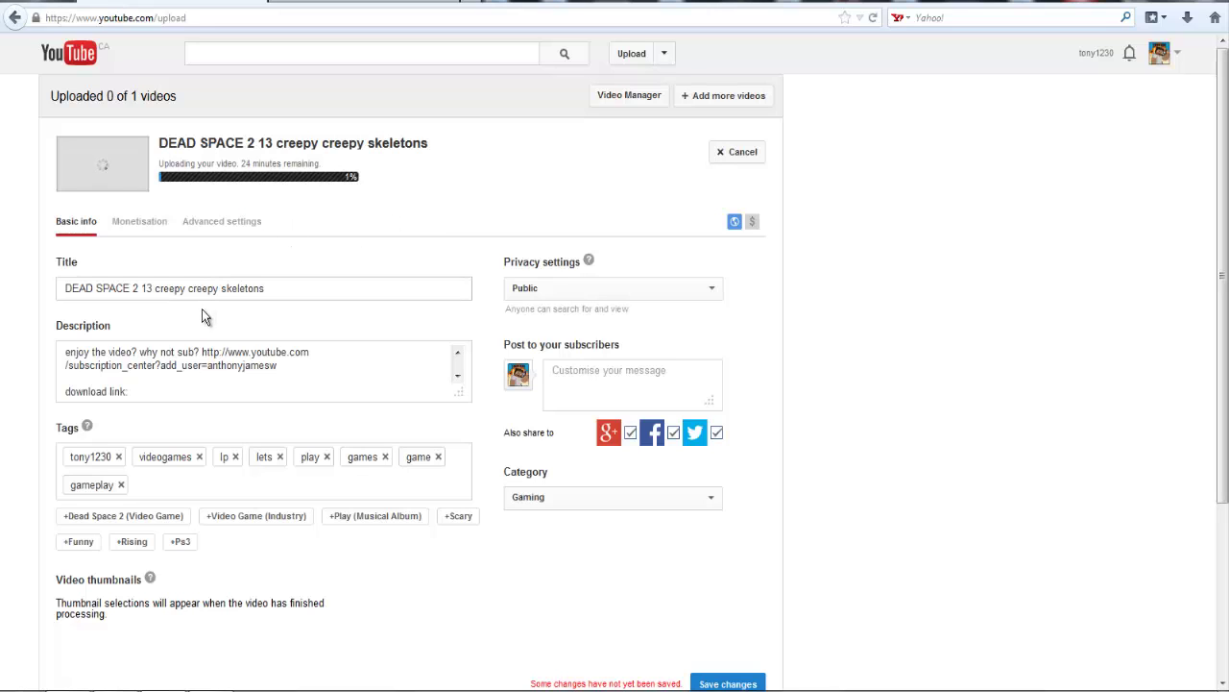
Add a hyphen after "13" in the video title and remove the "download link:" line from the description.
click(153, 293)
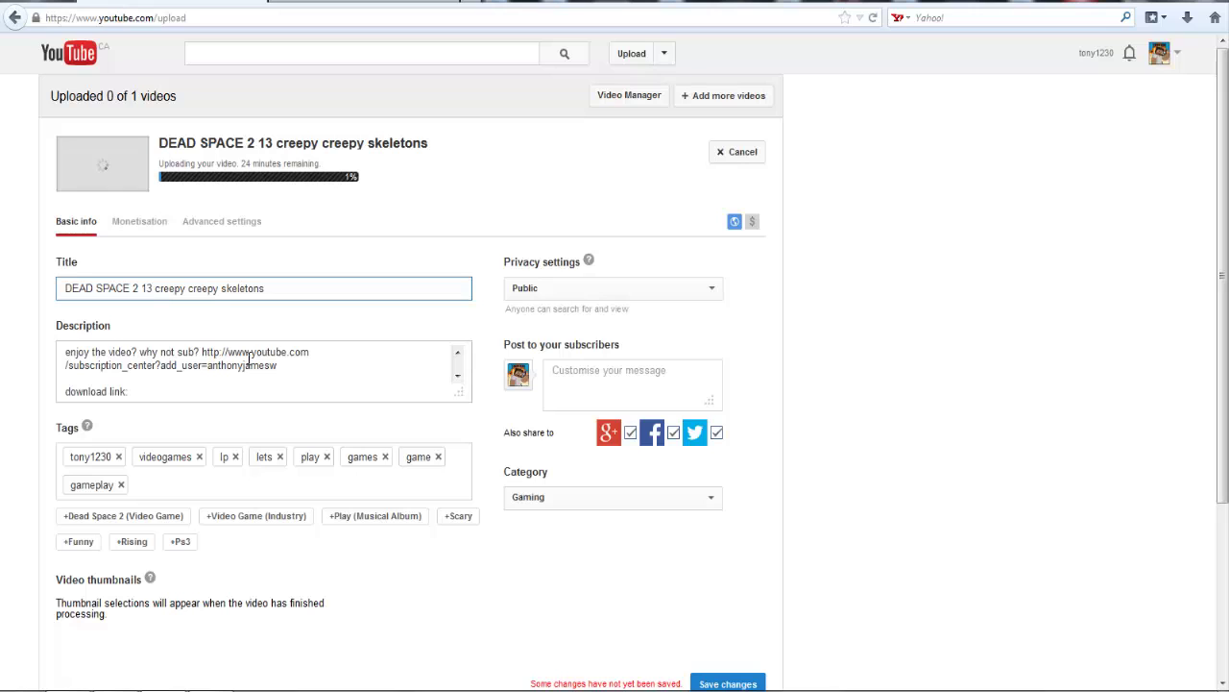
text(-)
click(163, 379)
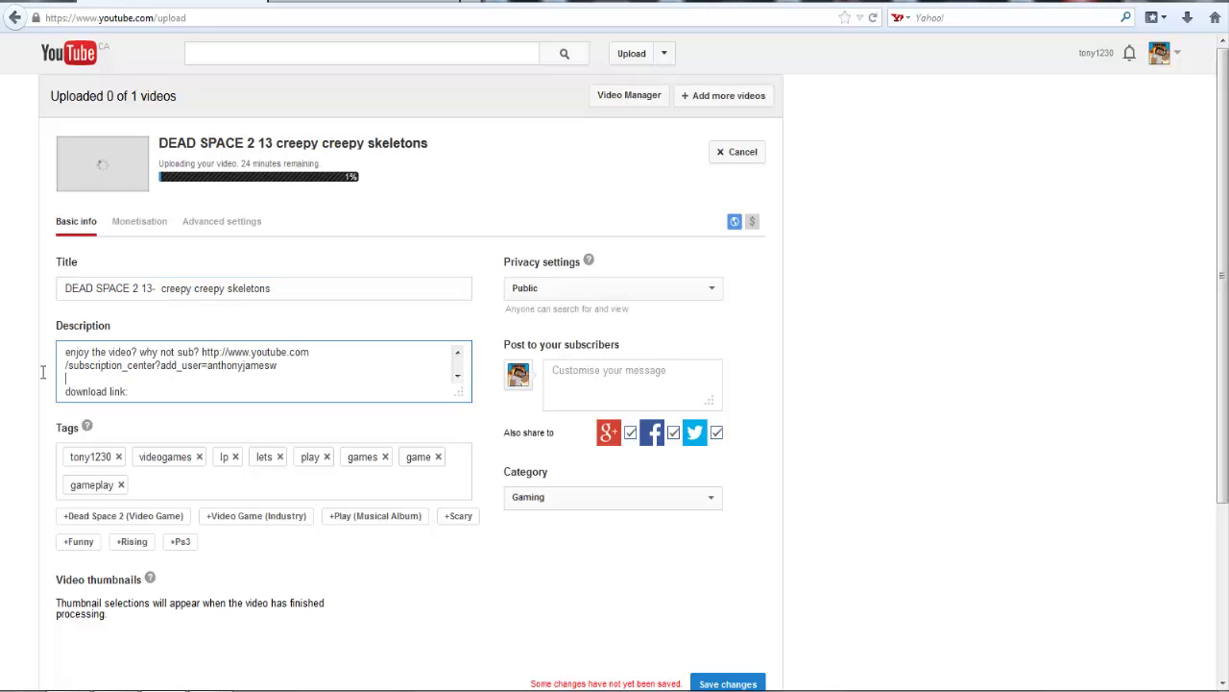
drag(152, 386, 43, 388)
key(BackSpace)
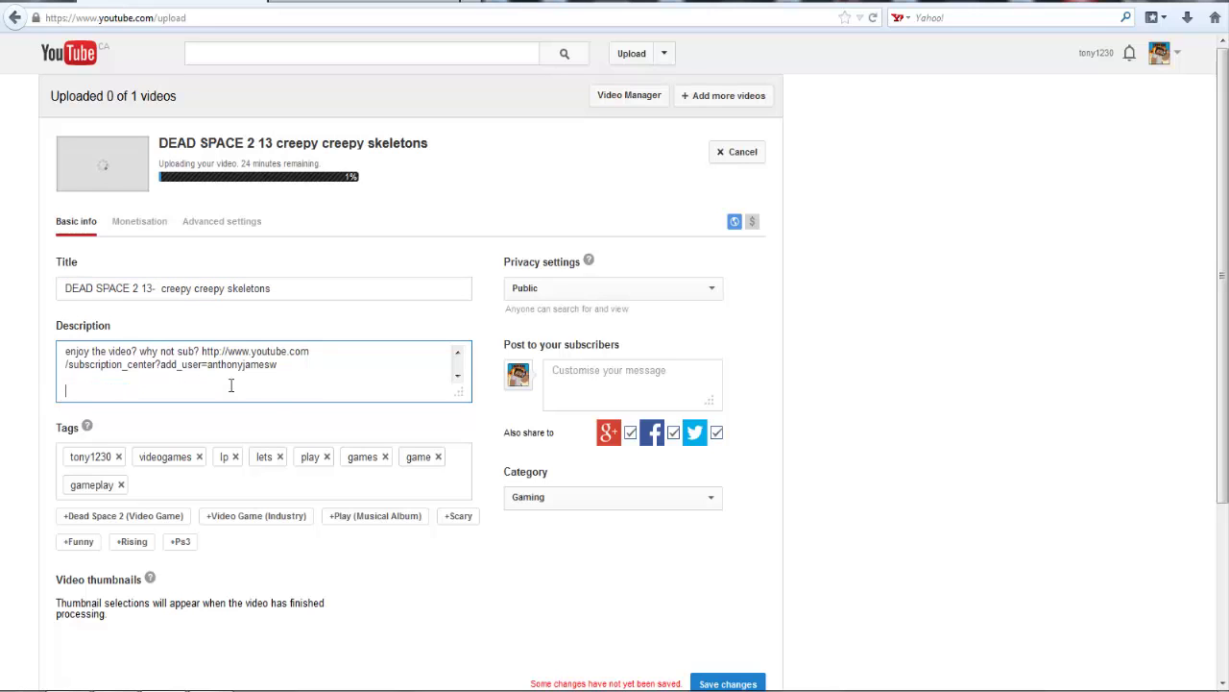
text(also i have a twitch account follow me here: http://www.twitch.tv/tony12301230/profile)
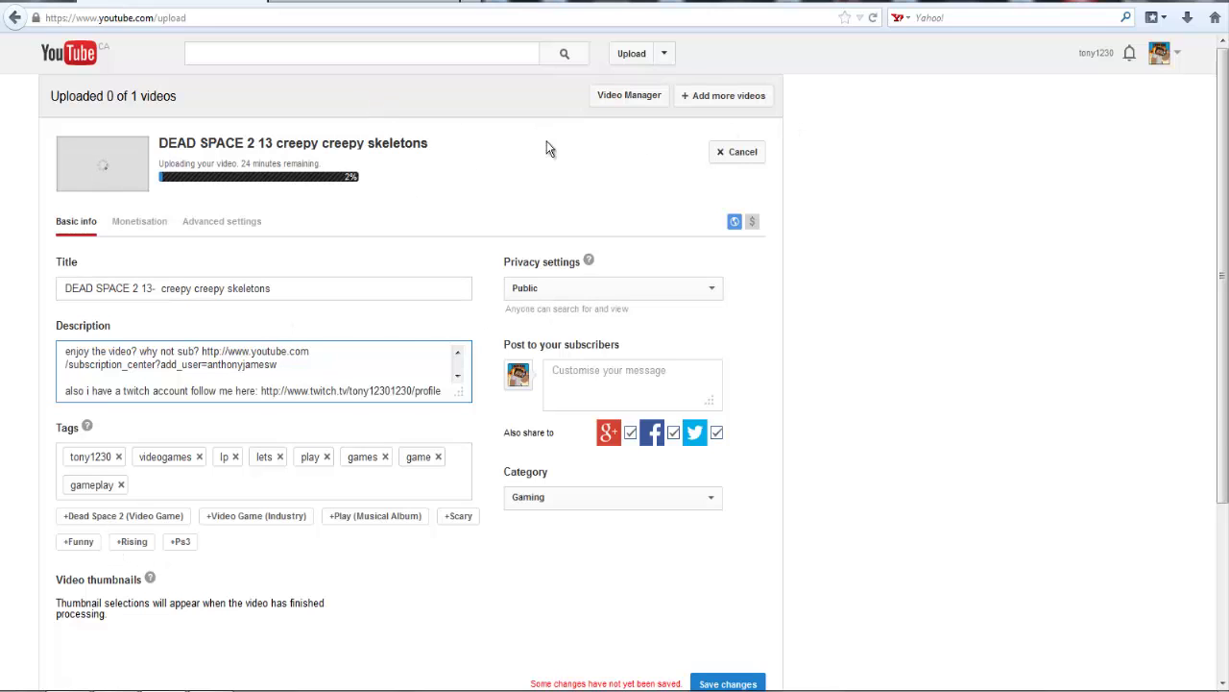
Go through the Video Manager to the channel's upload defaults and review the default description down to the outro links.
click(82, 58)
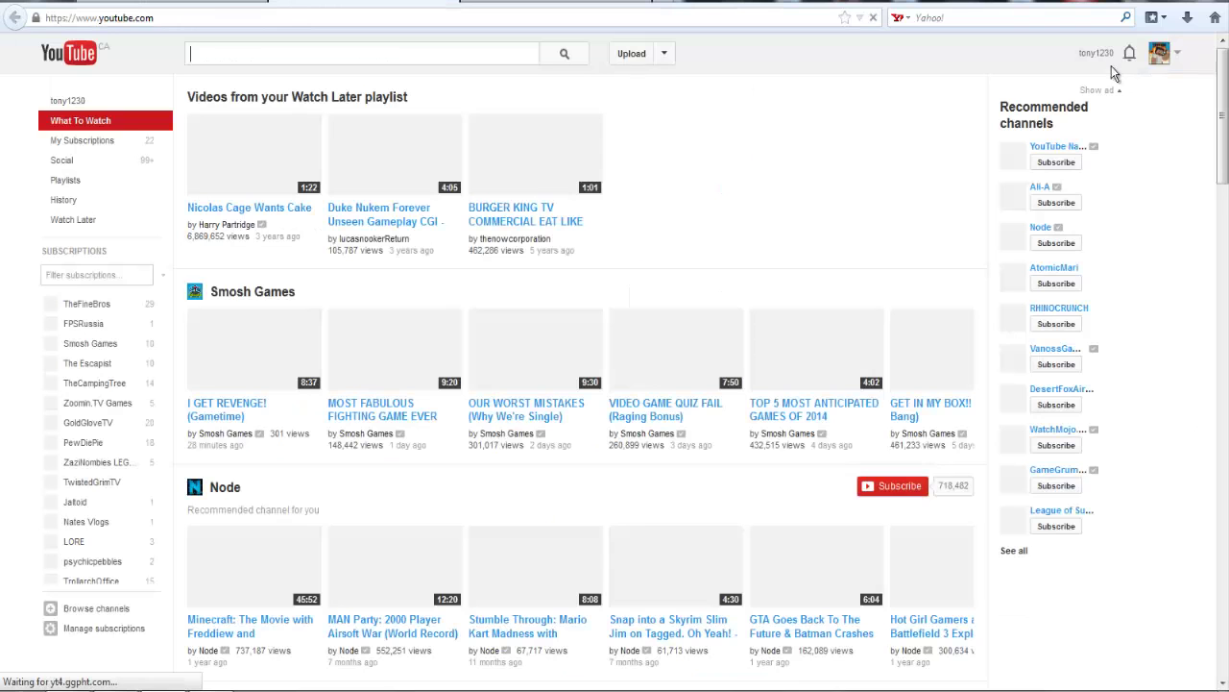
click(1159, 55)
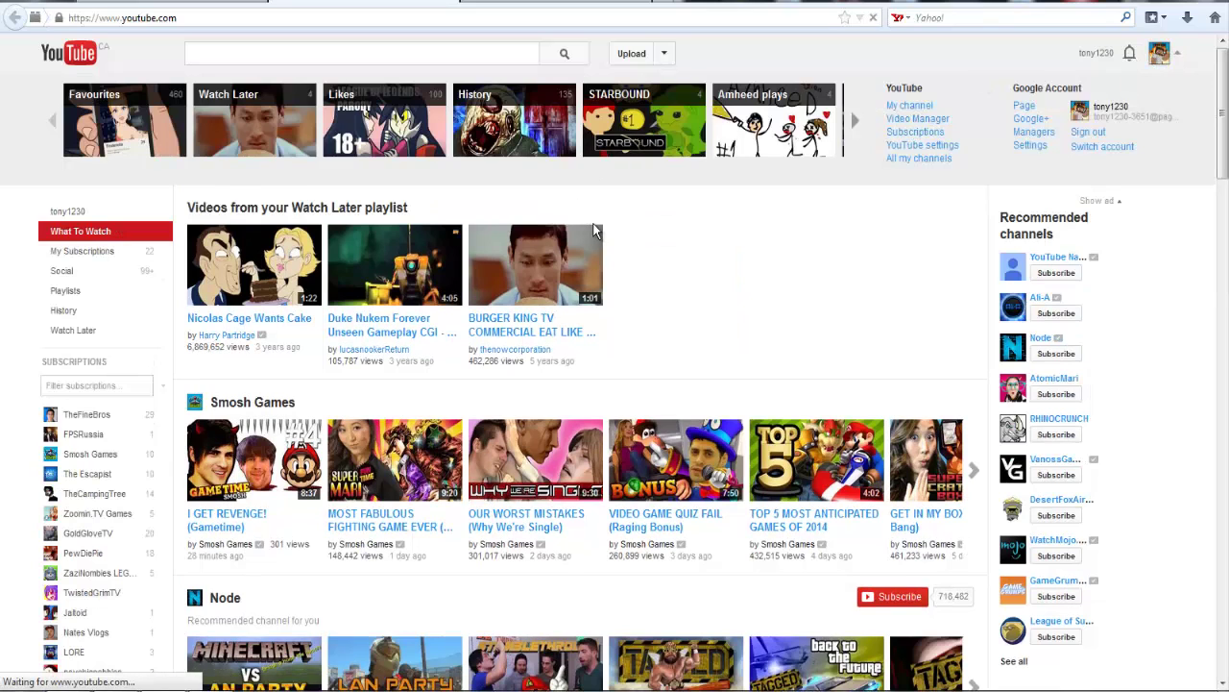
click(917, 118)
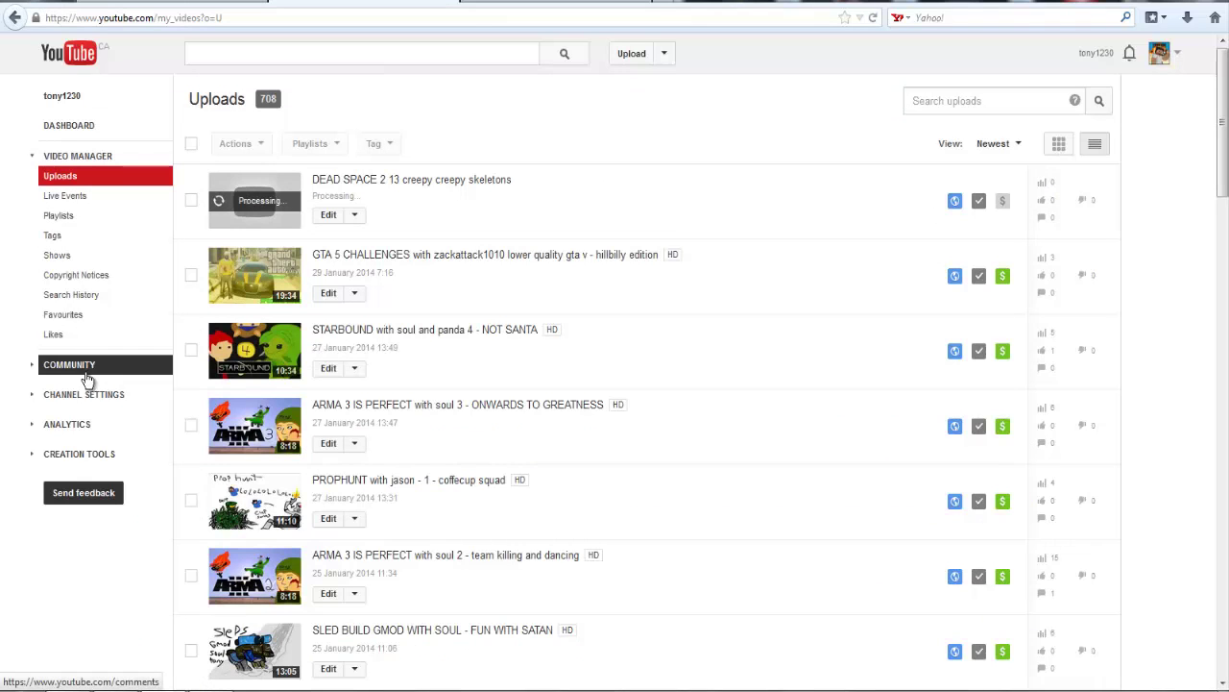
click(104, 397)
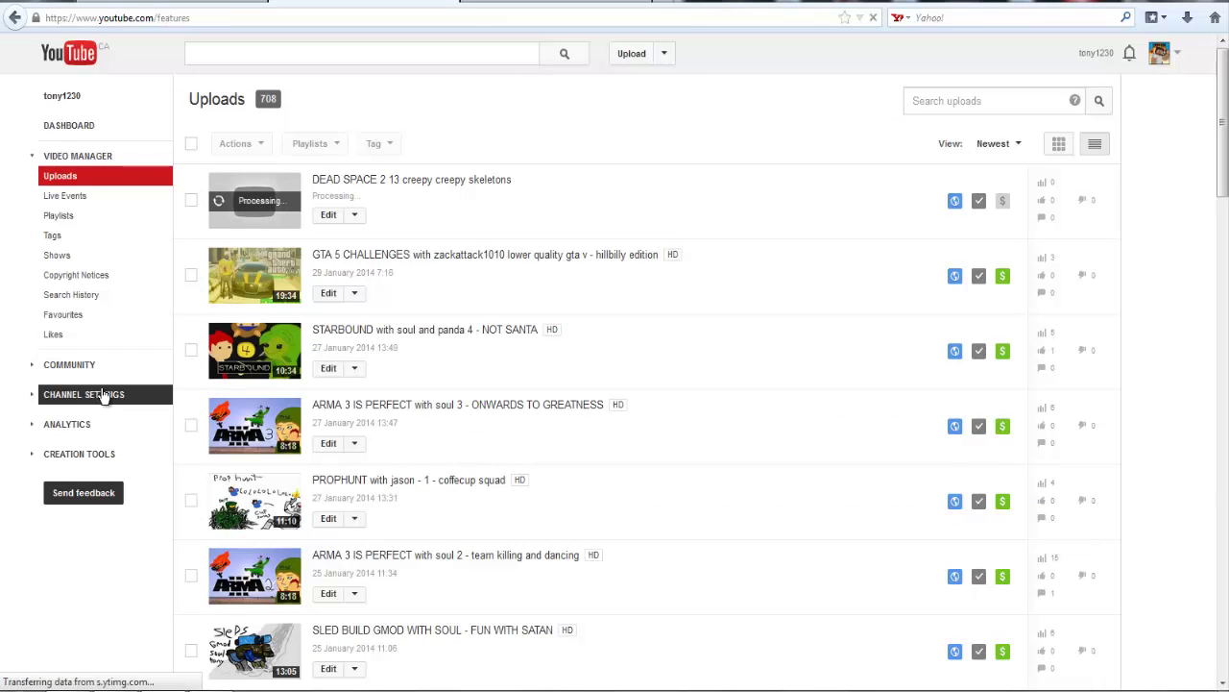
click(60, 256)
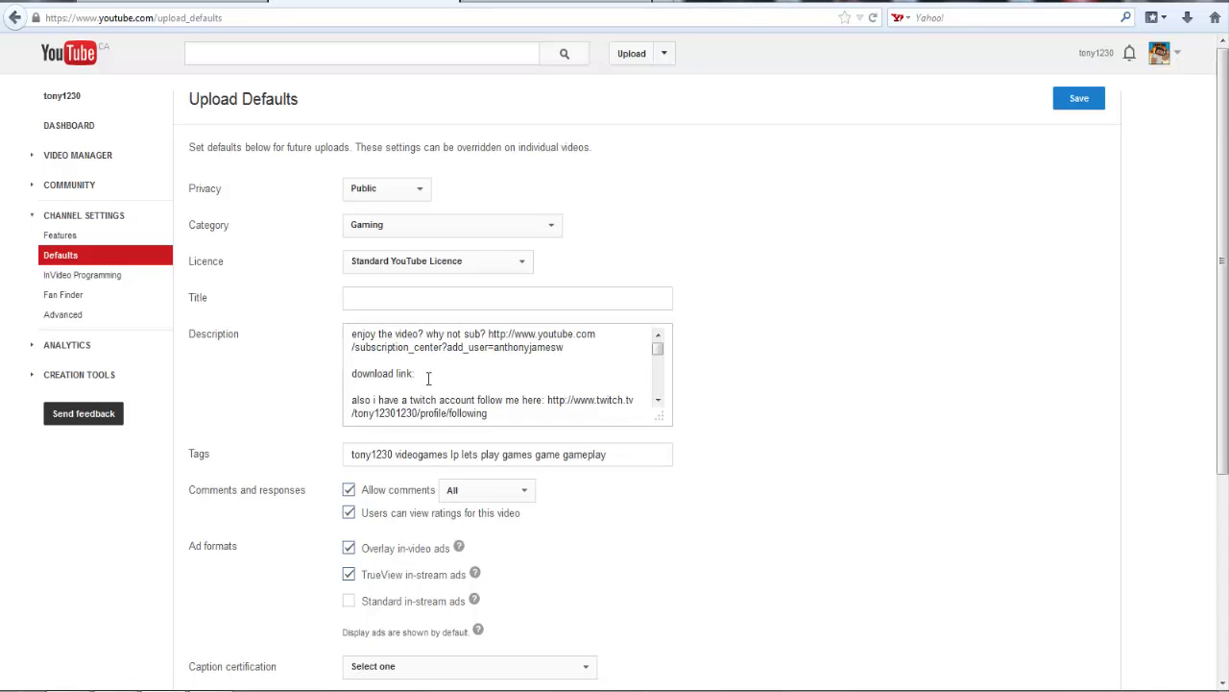
scroll(447, 356, down, 6)
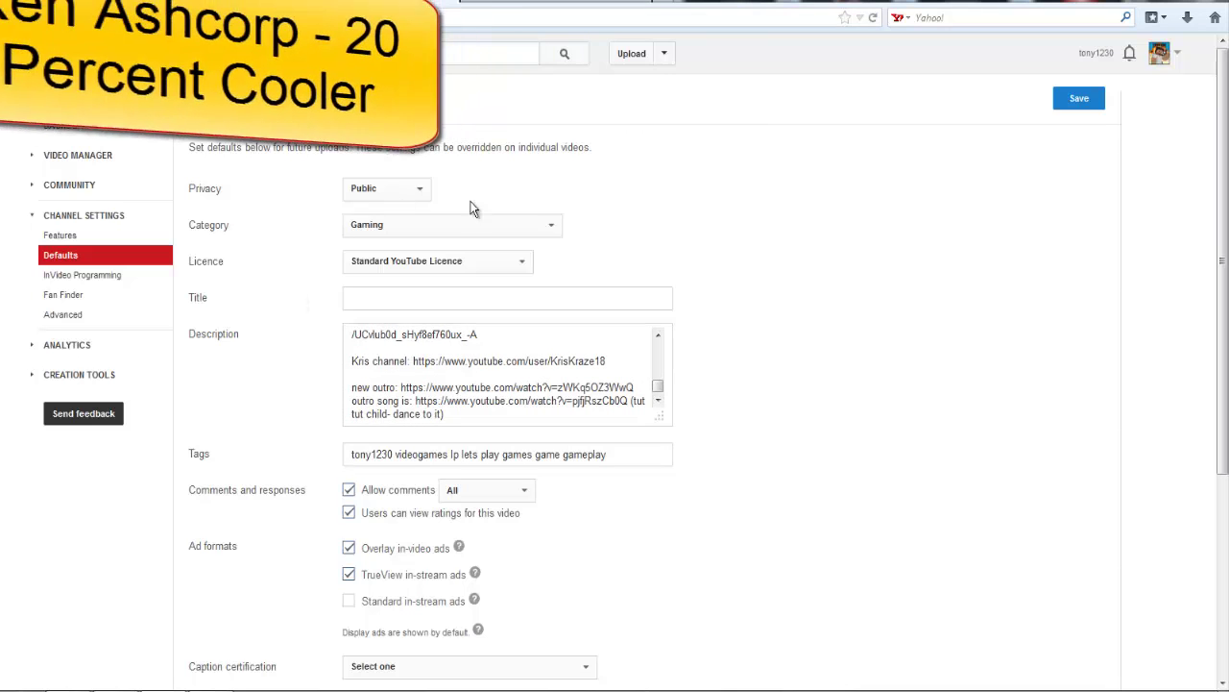
Look over the rest of the channel's upload defaults and return to the DEAD SPACE 2 13 video's upload page.
scroll(405, 385, down, 5)
scroll(404, 322, up, 3)
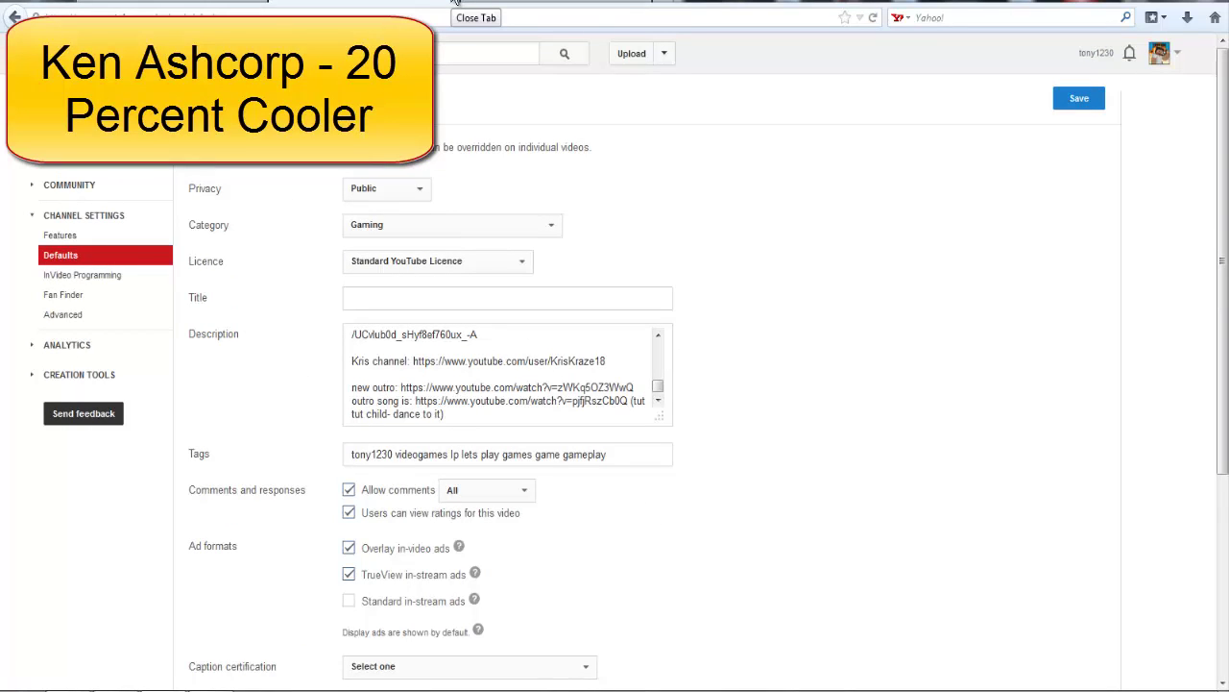
click(454, 3)
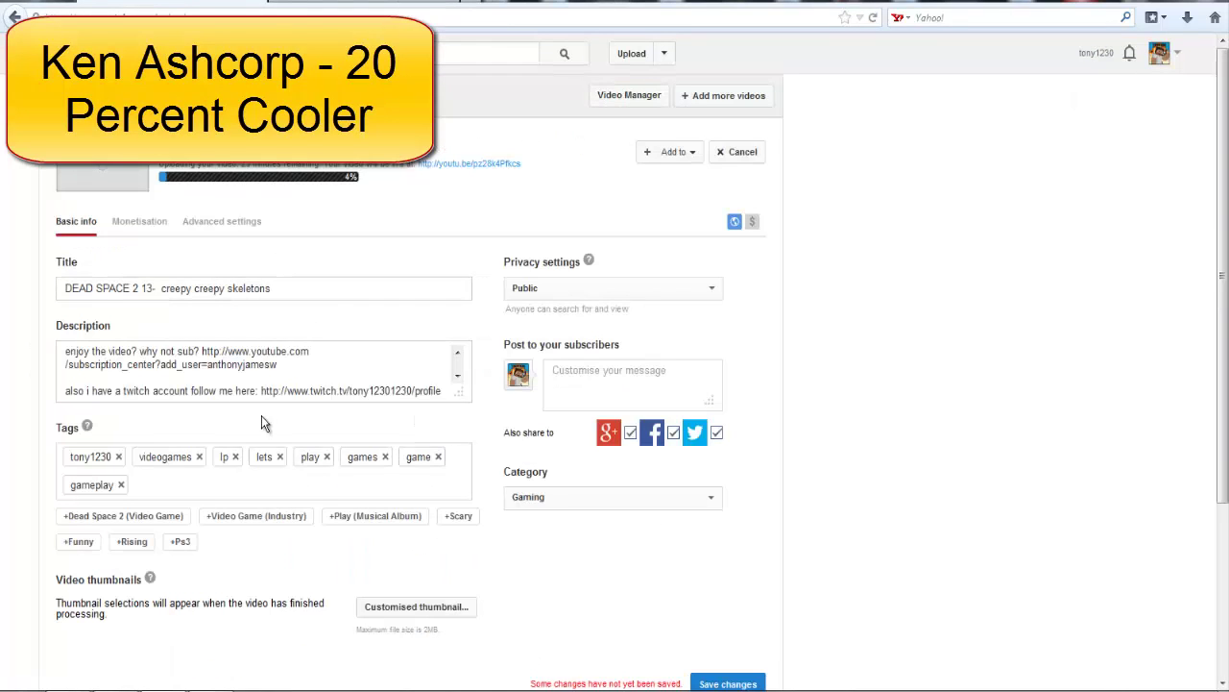
Set the usage policy to Monetize in all countries (Cloned from OgjwTbu0Suk), enable standard in-stream ads, and save the changes.
click(139, 223)
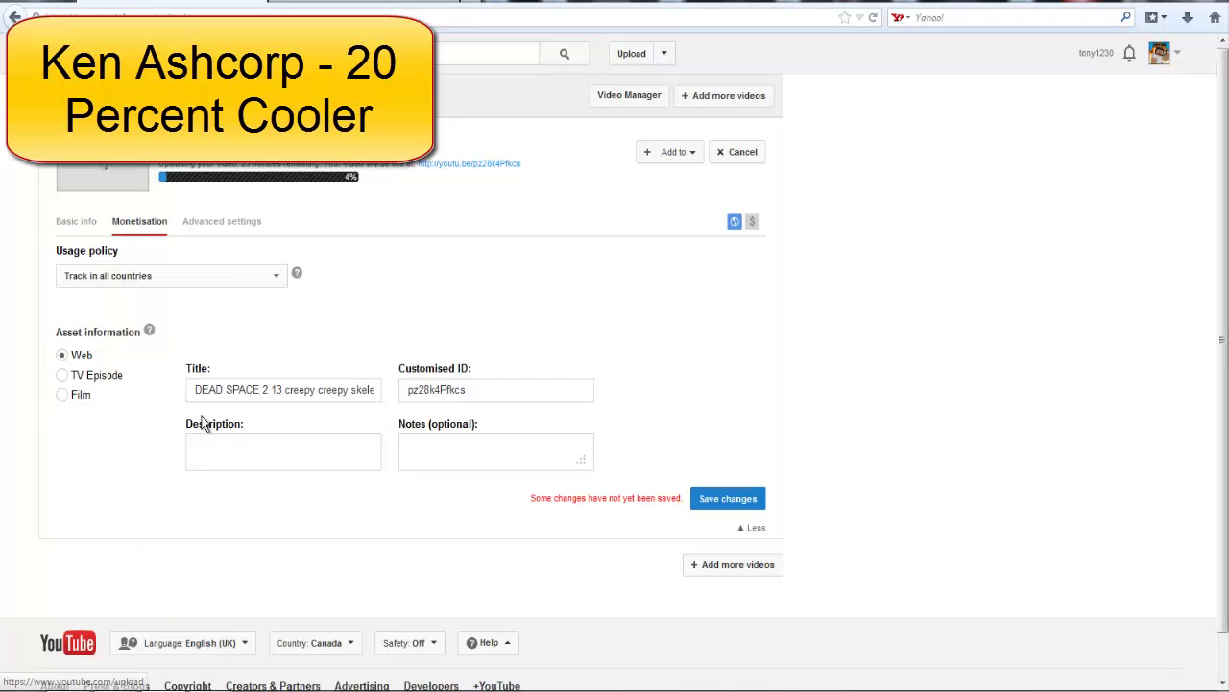
click(140, 283)
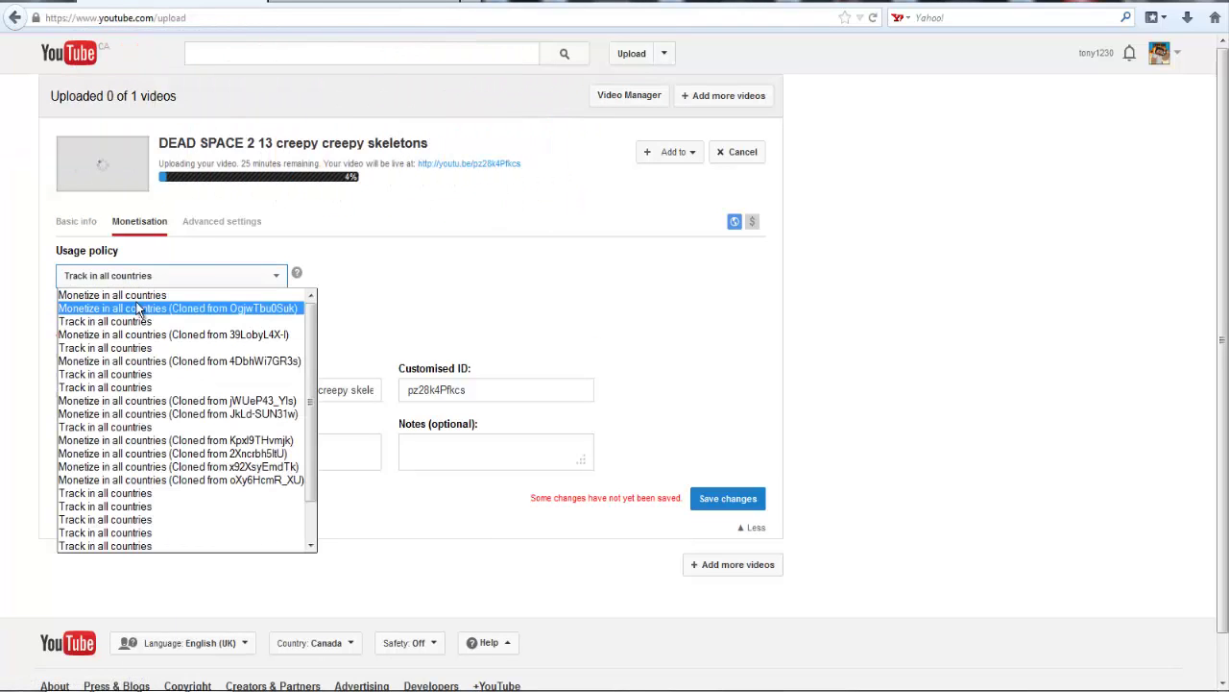
click(137, 309)
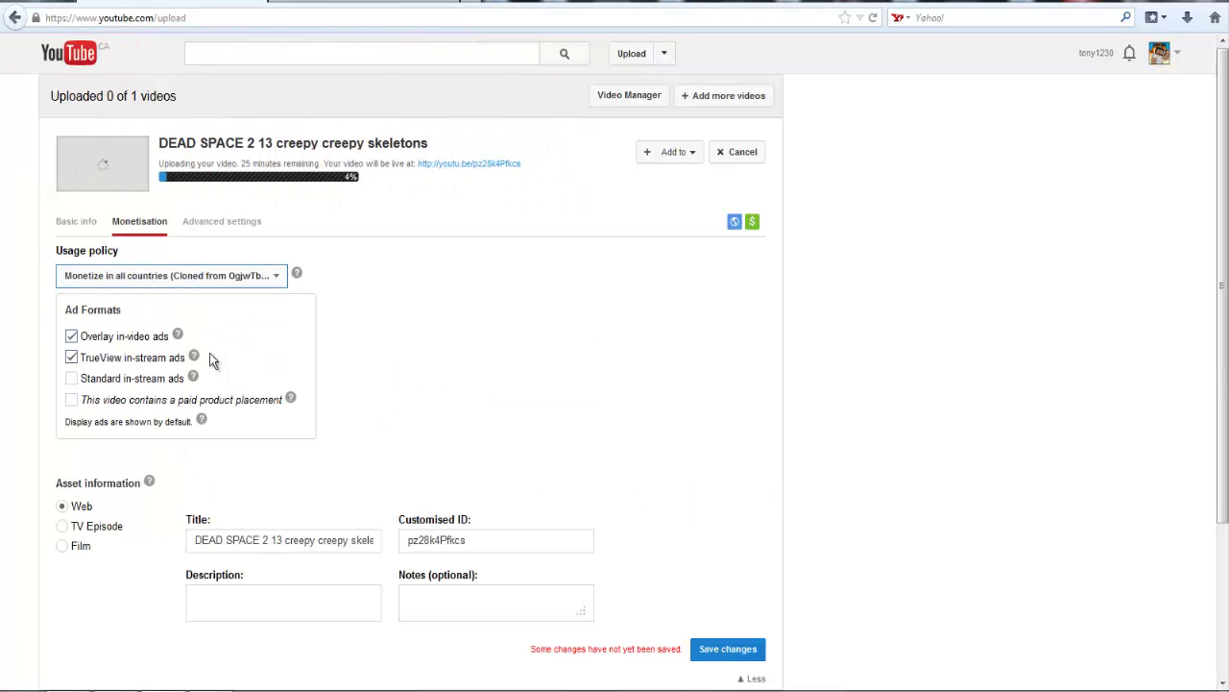
click(71, 377)
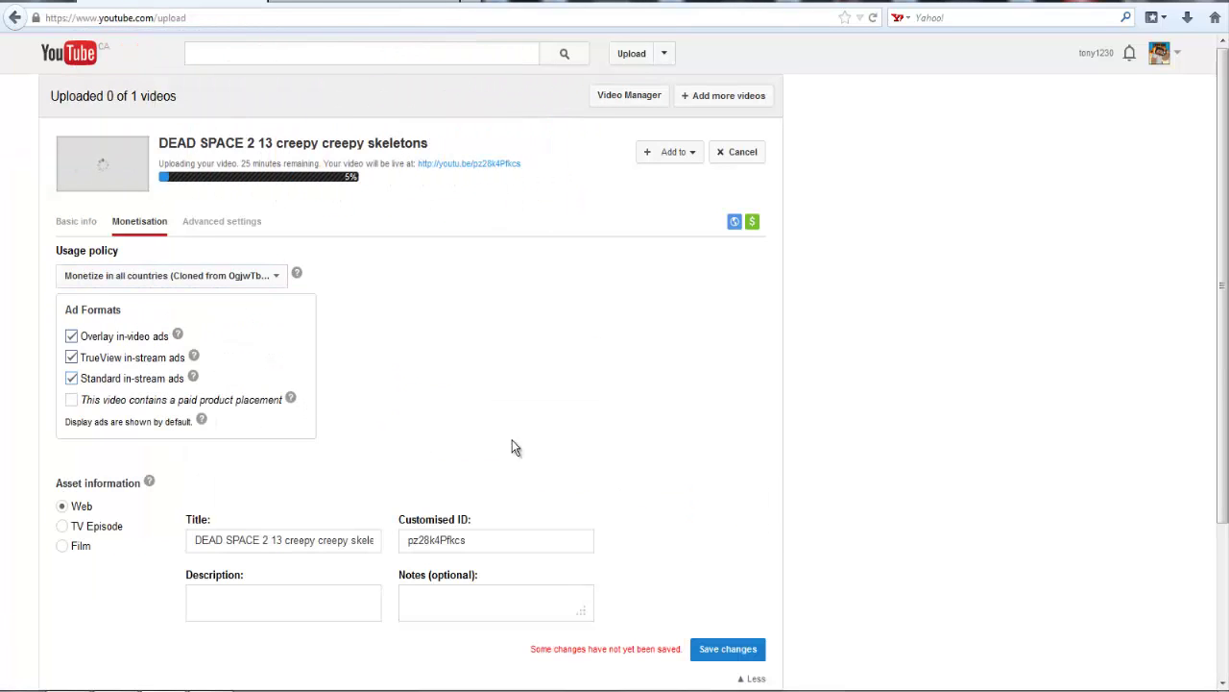
click(728, 648)
In the basic info, add the suggested tags Dead Space 2 (Video Game), Video Game (Industry), Play (Musical Album), Scary, Funny, Rising and Ps3.
click(86, 234)
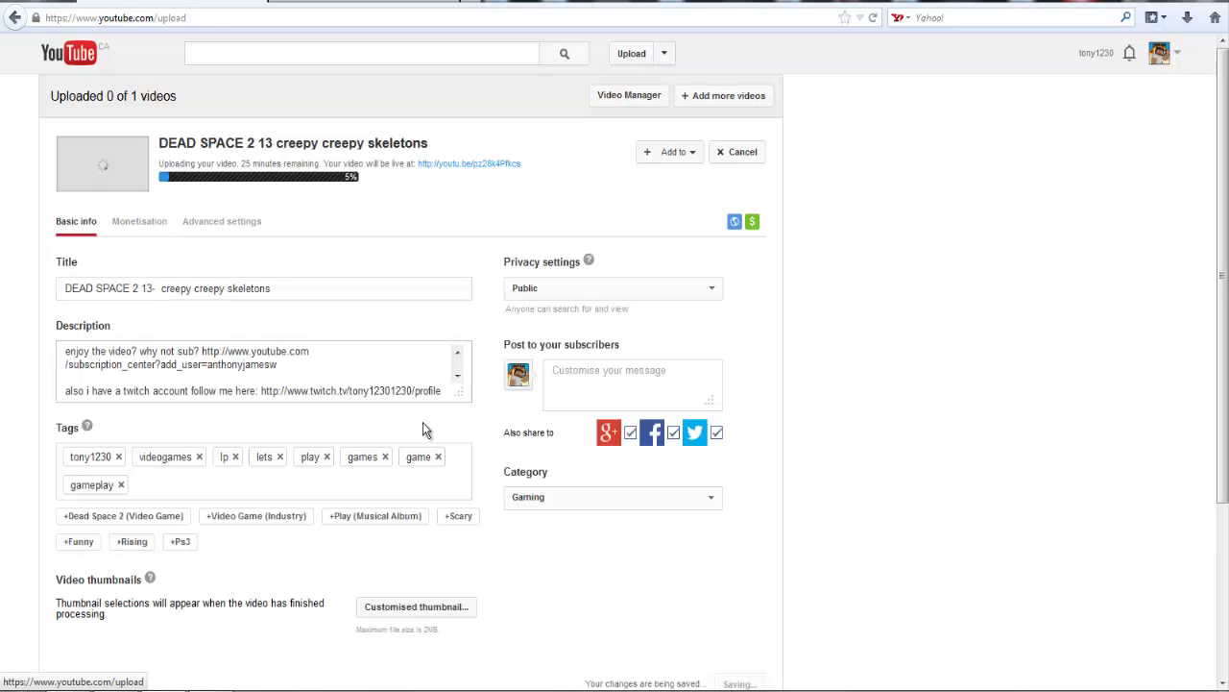
scroll(93, 494, down, 1)
scroll(93, 495, down, 1)
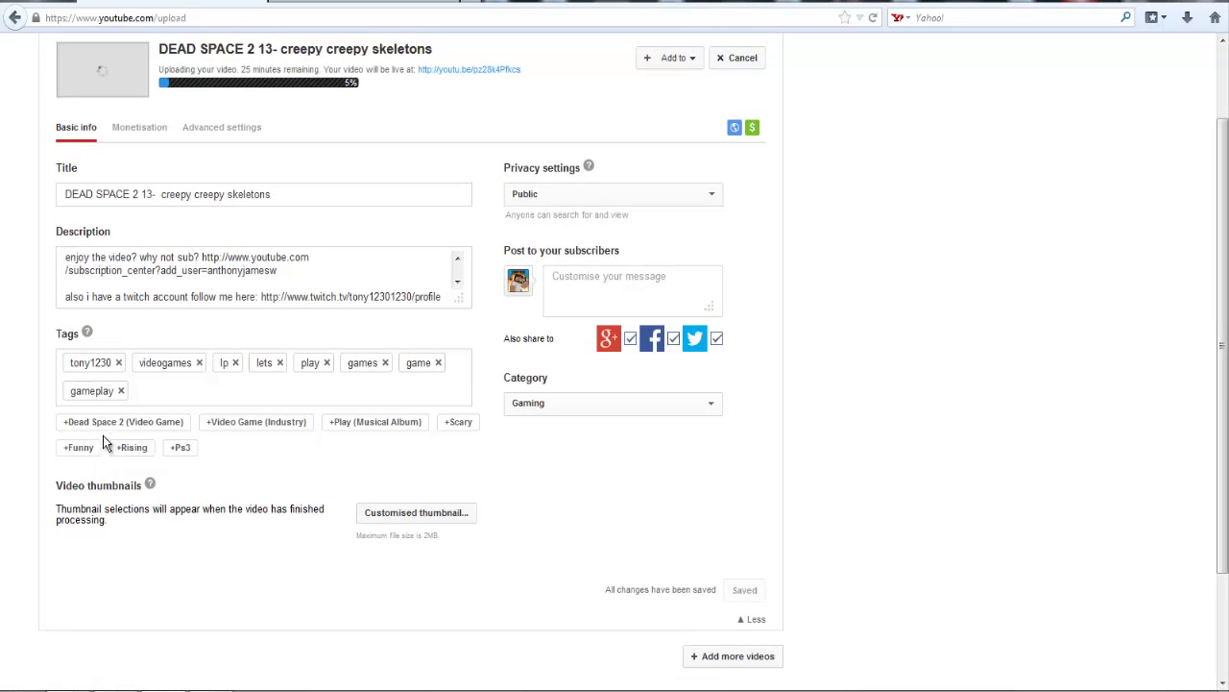
click(112, 430)
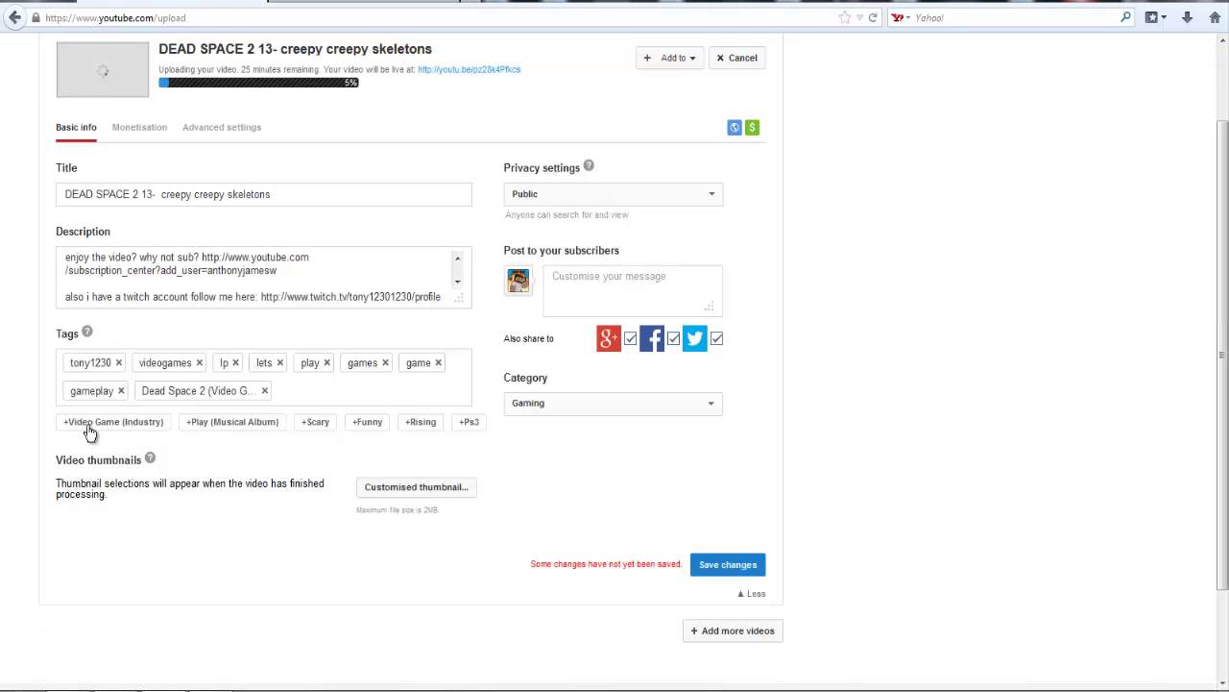
click(106, 424)
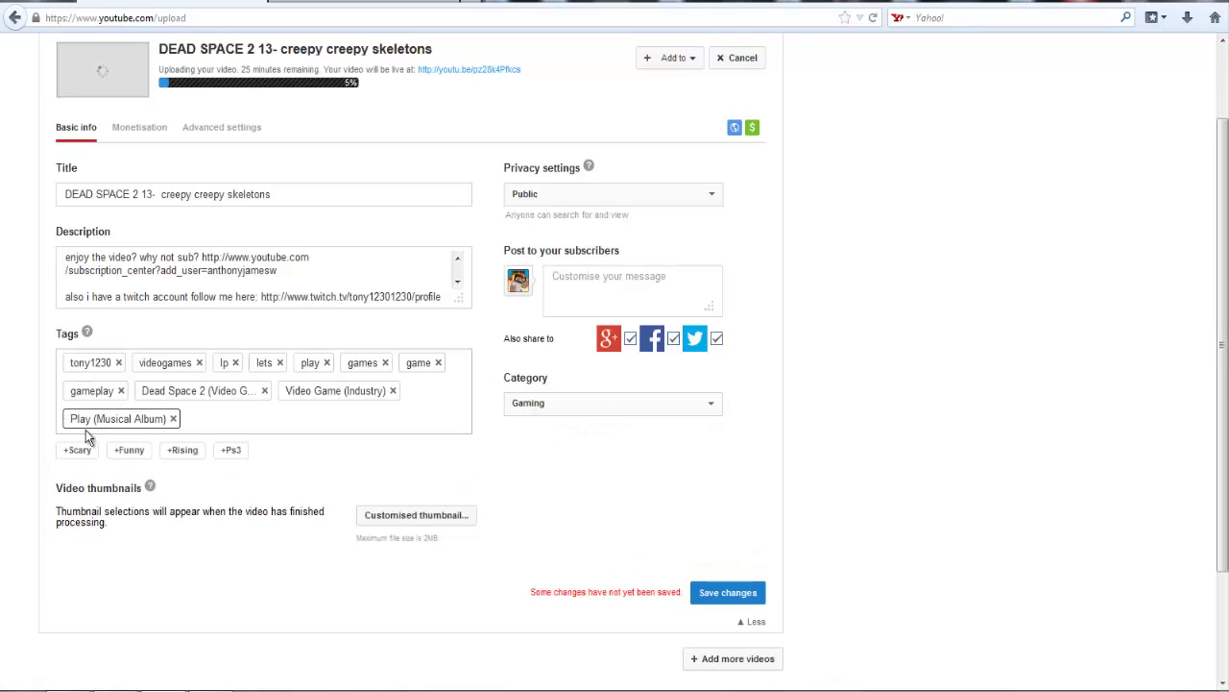
click(88, 423)
click(77, 448)
click(77, 448)
click(76, 447)
click(75, 442)
double_click(79, 462)
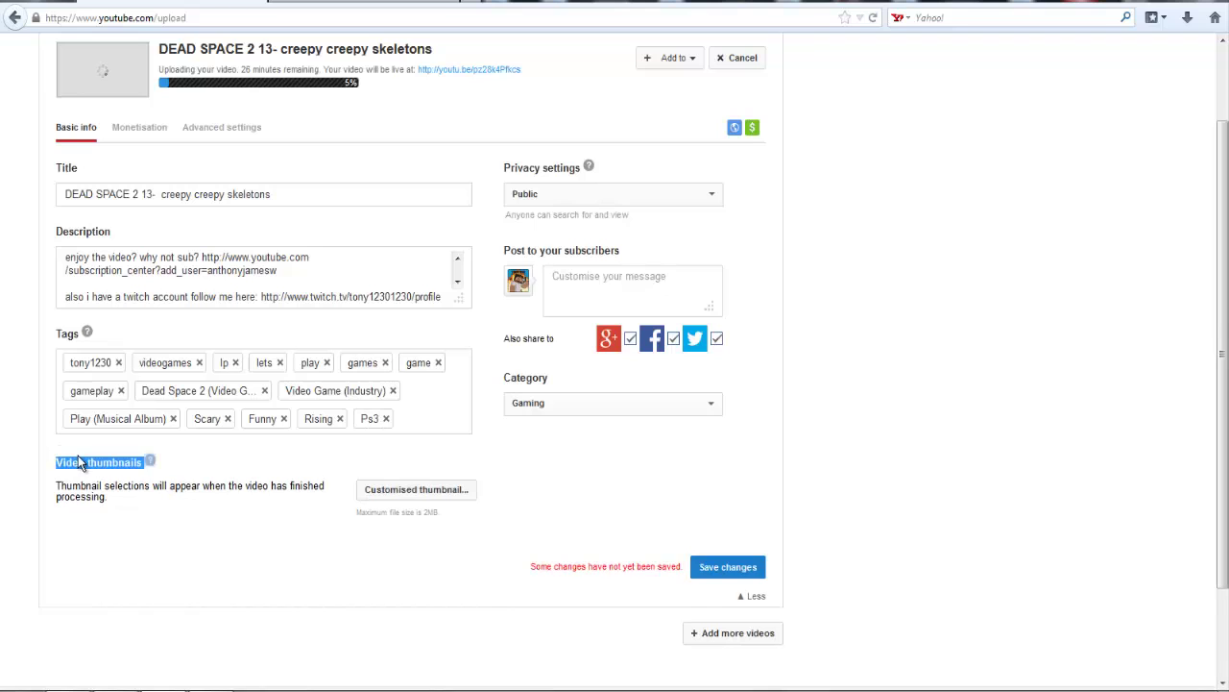
Add the suggested tags Xbox, Industry (Organization), Playstation, Trailer, Scared and Scream to the video.
click(78, 462)
click(78, 462)
double_click(78, 447)
click(79, 477)
click(80, 478)
click(81, 479)
click(80, 478)
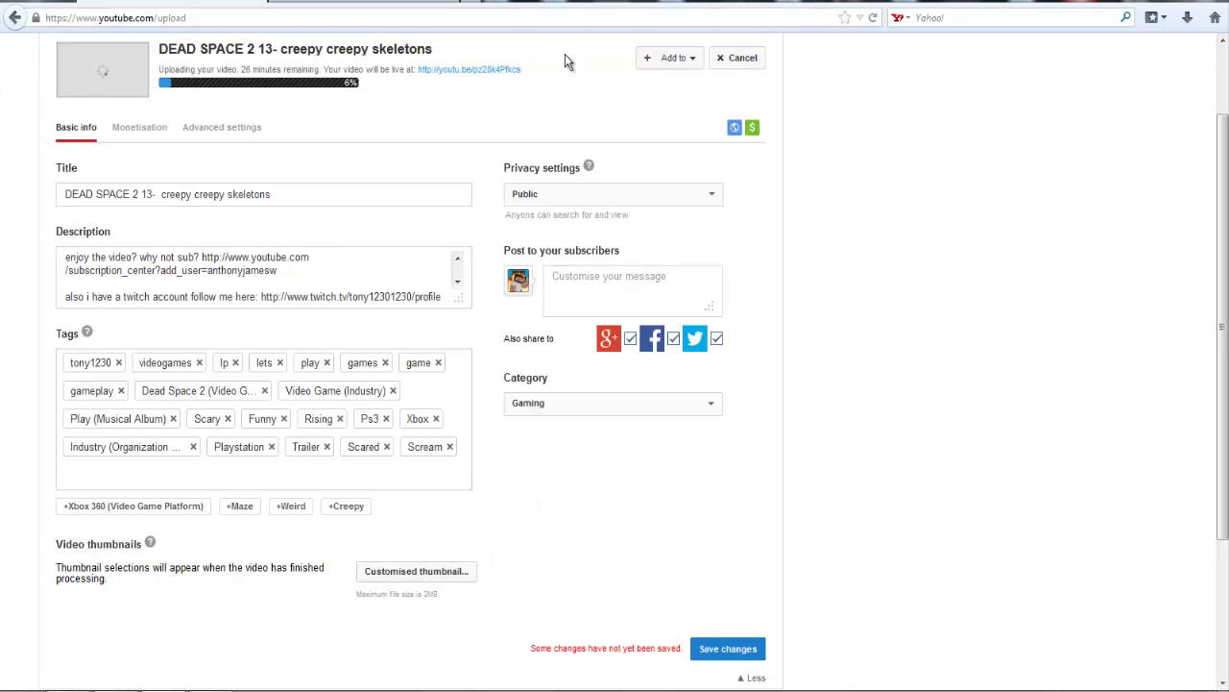
Add the uploading video to the existing DEAD SPACE 2 playlist.
click(678, 63)
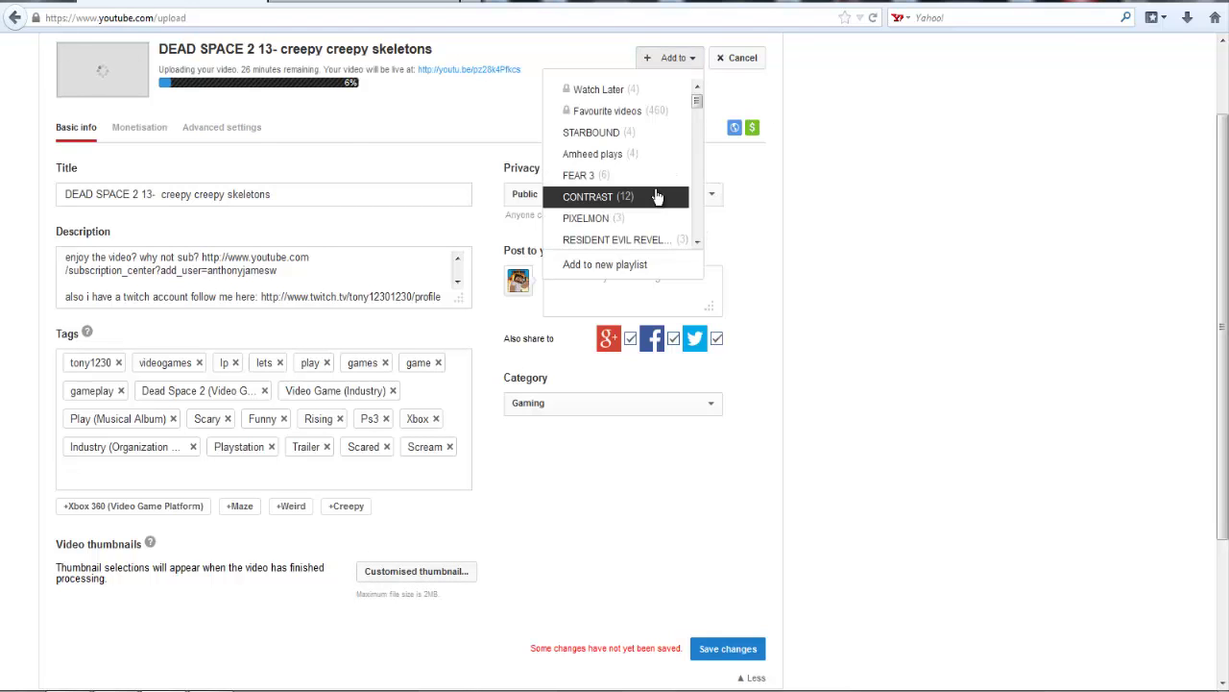
scroll(659, 192, down, 5)
scroll(660, 192, down, 3)
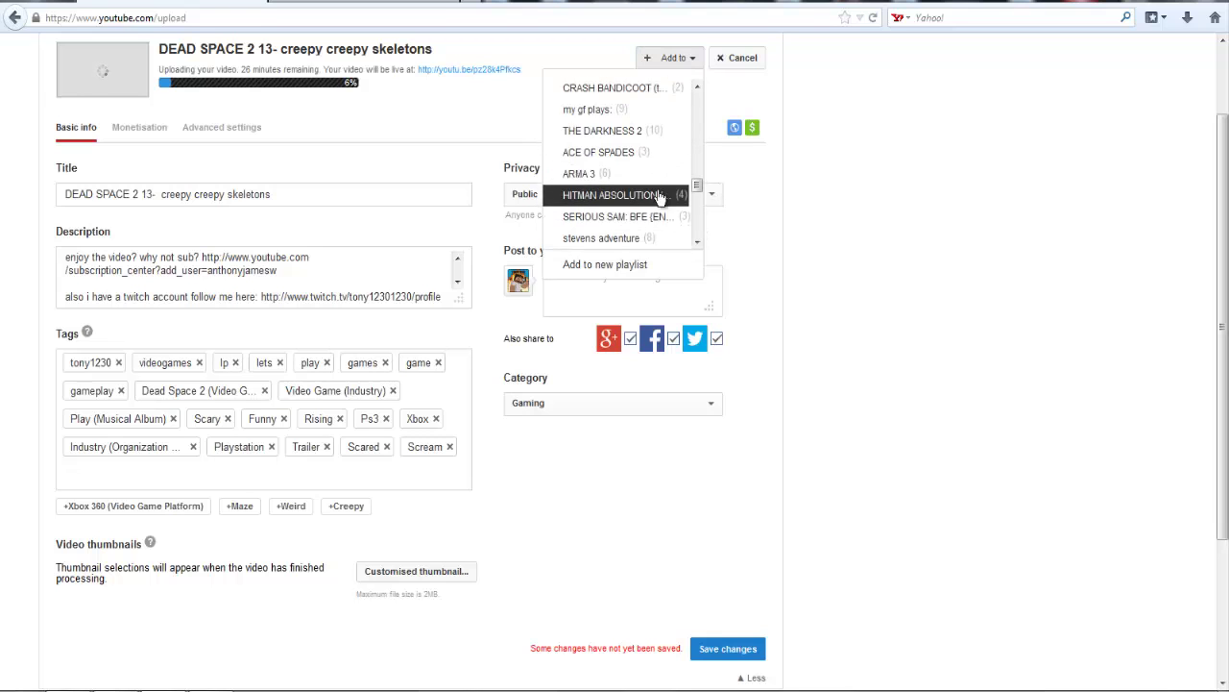
scroll(659, 198, up, 2)
scroll(659, 202, down, 3)
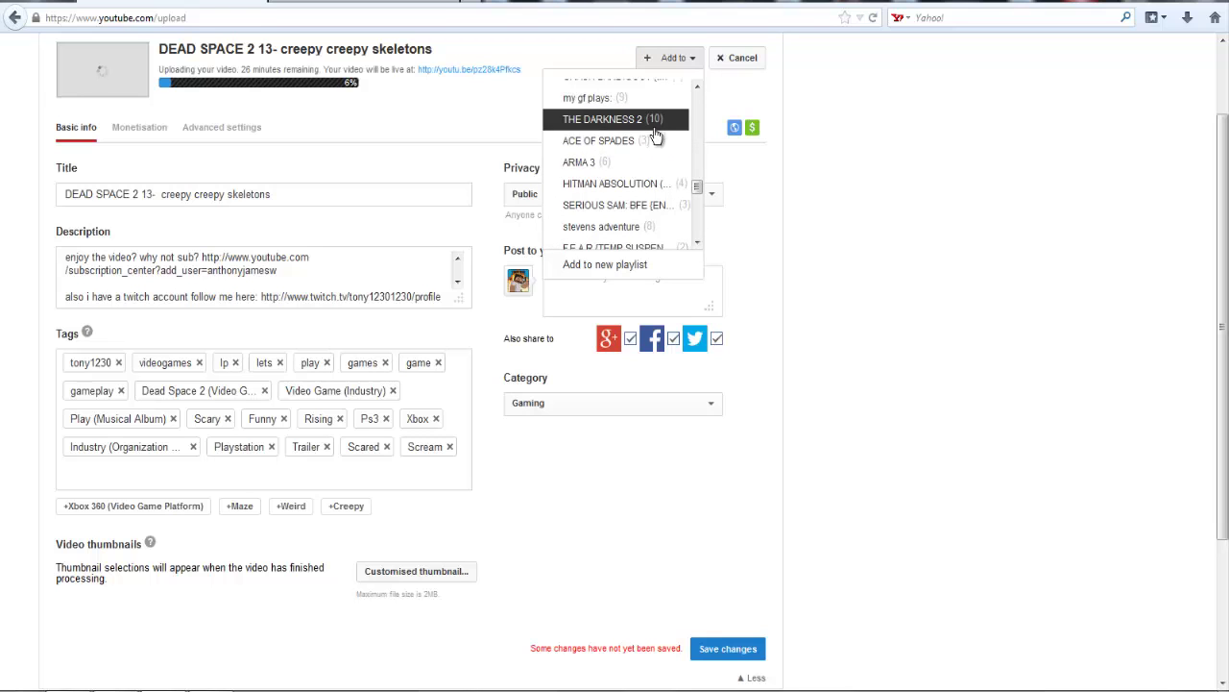
scroll(653, 216, down, 1)
scroll(653, 219, down, 8)
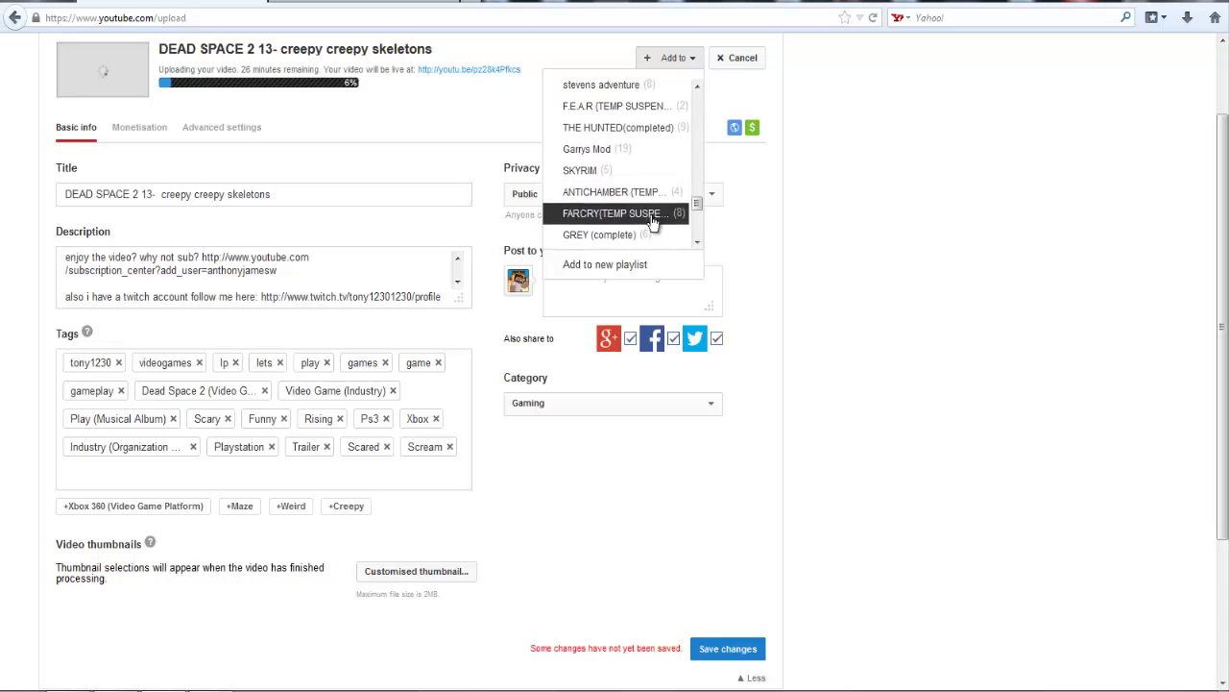
scroll(653, 219, down, 5)
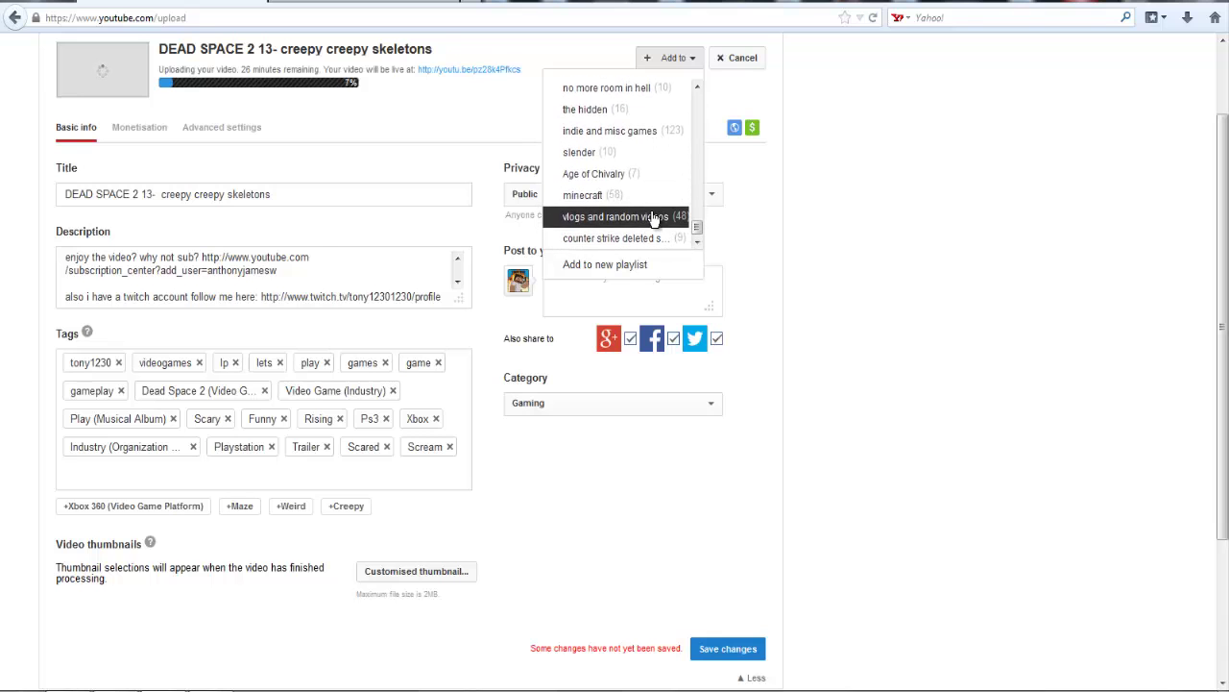
scroll(651, 221, up, 3)
scroll(660, 249, up, 12)
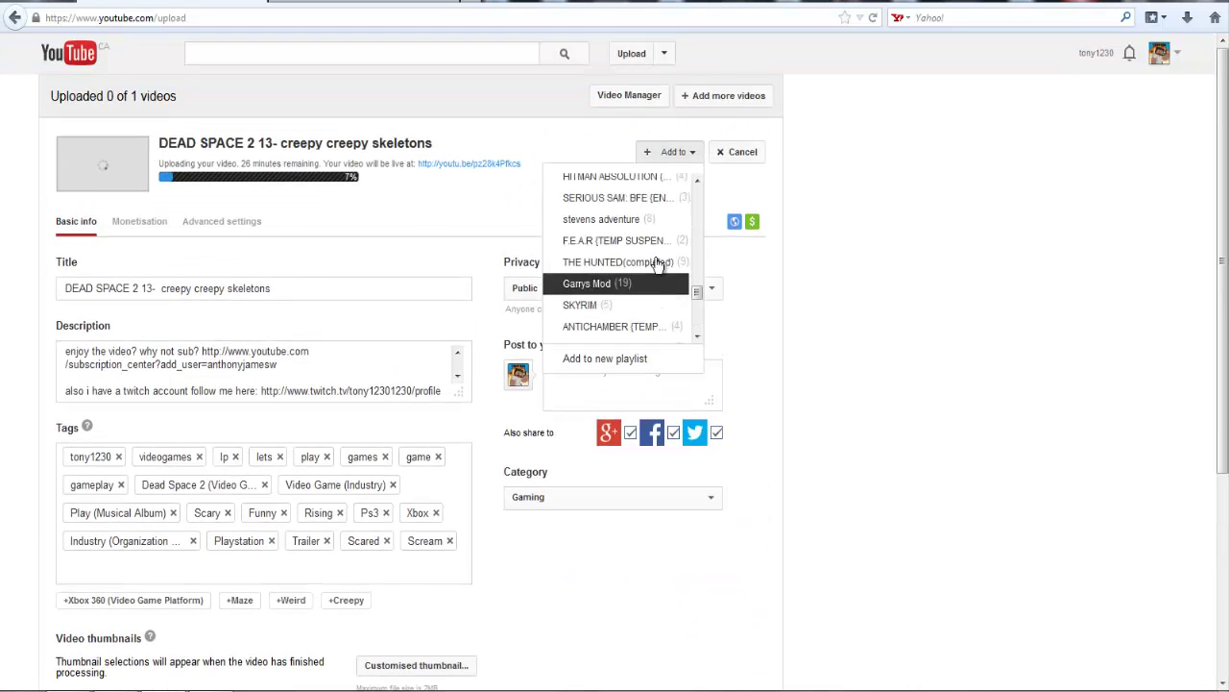
scroll(656, 263, up, 1)
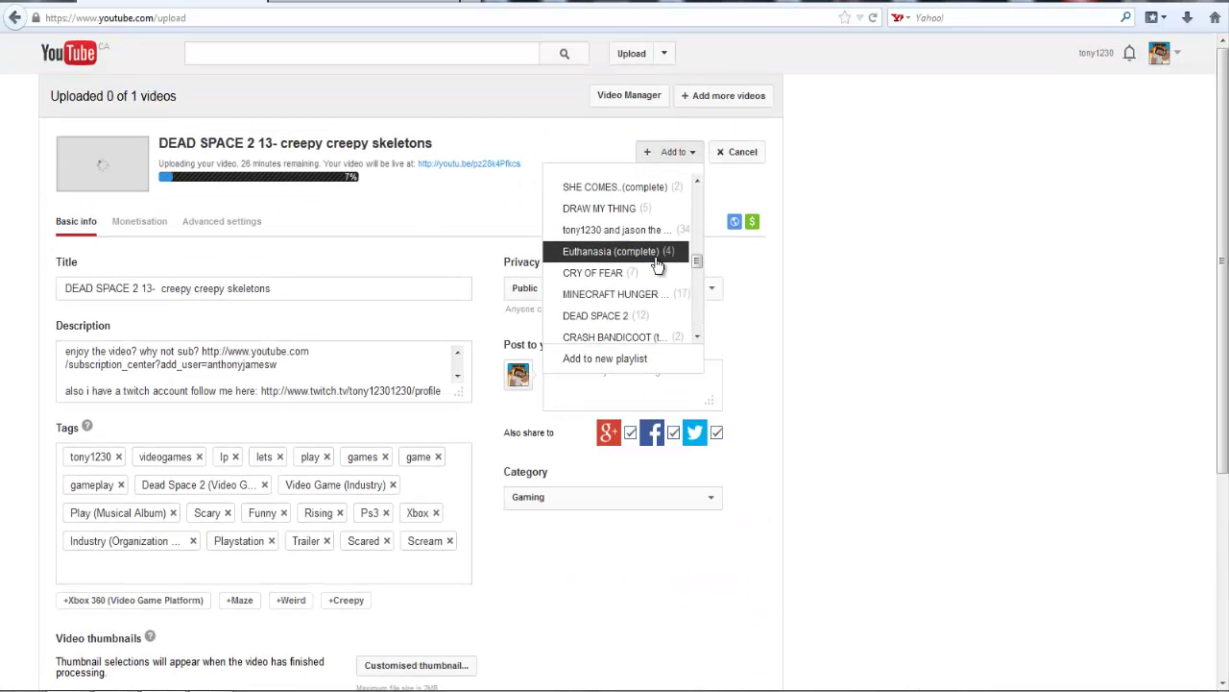
scroll(658, 264, down, 3)
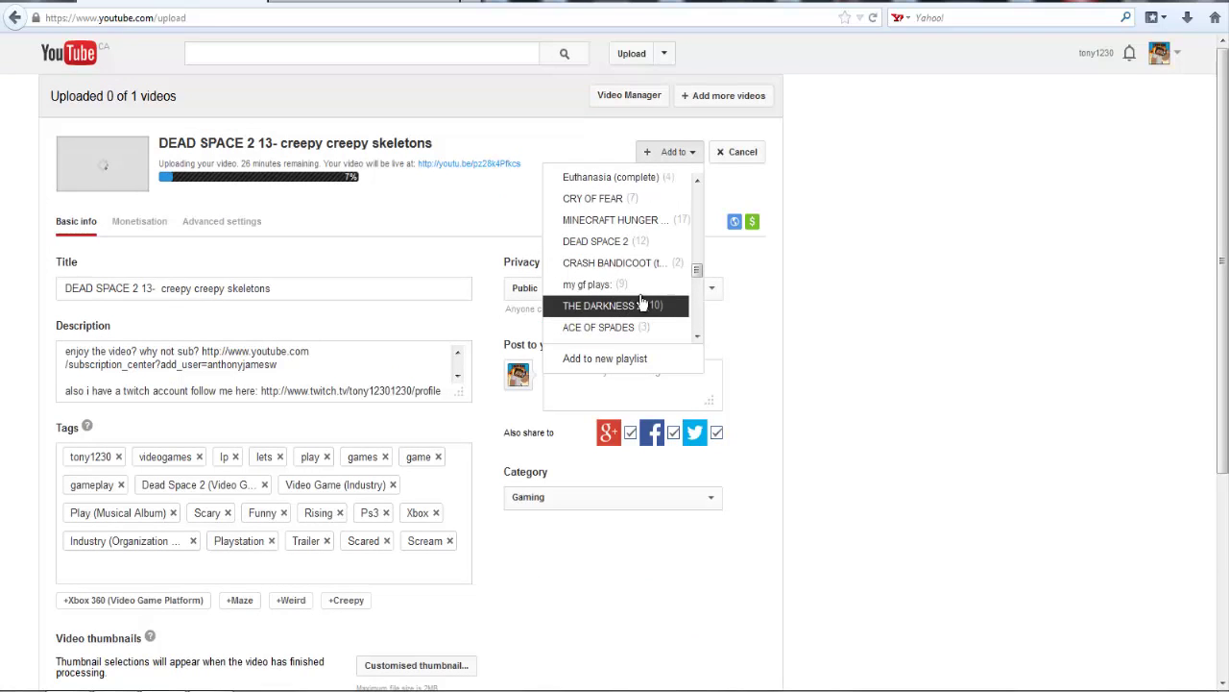
click(597, 241)
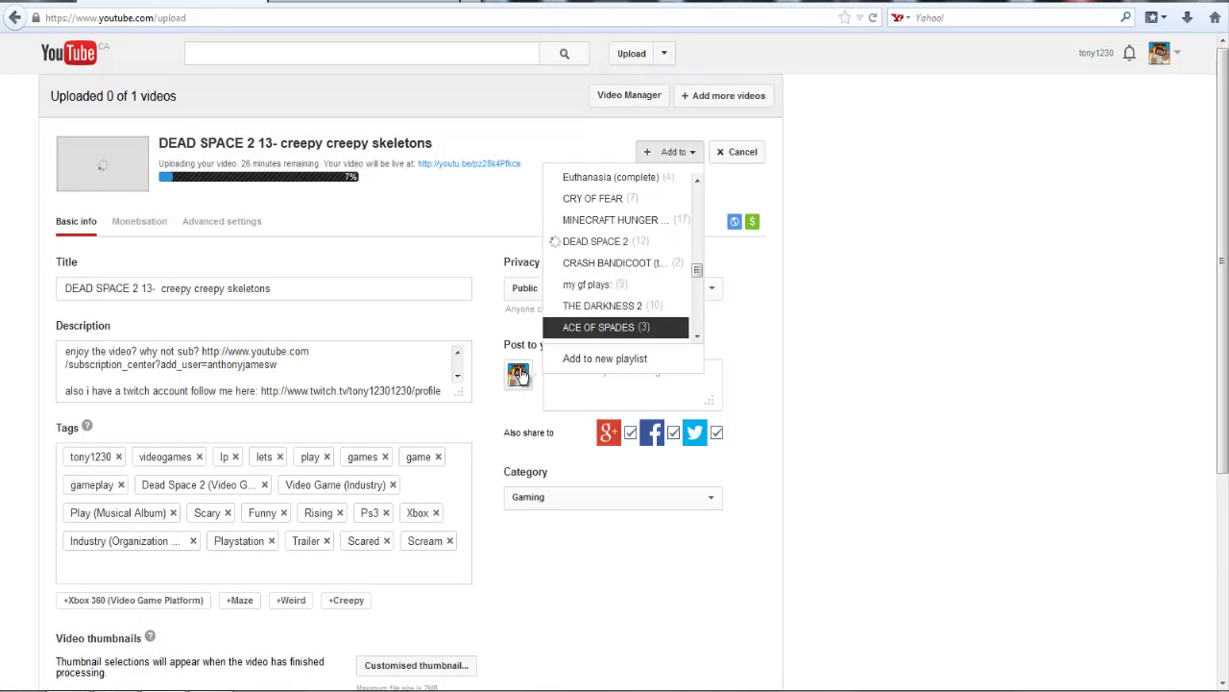
click(888, 352)
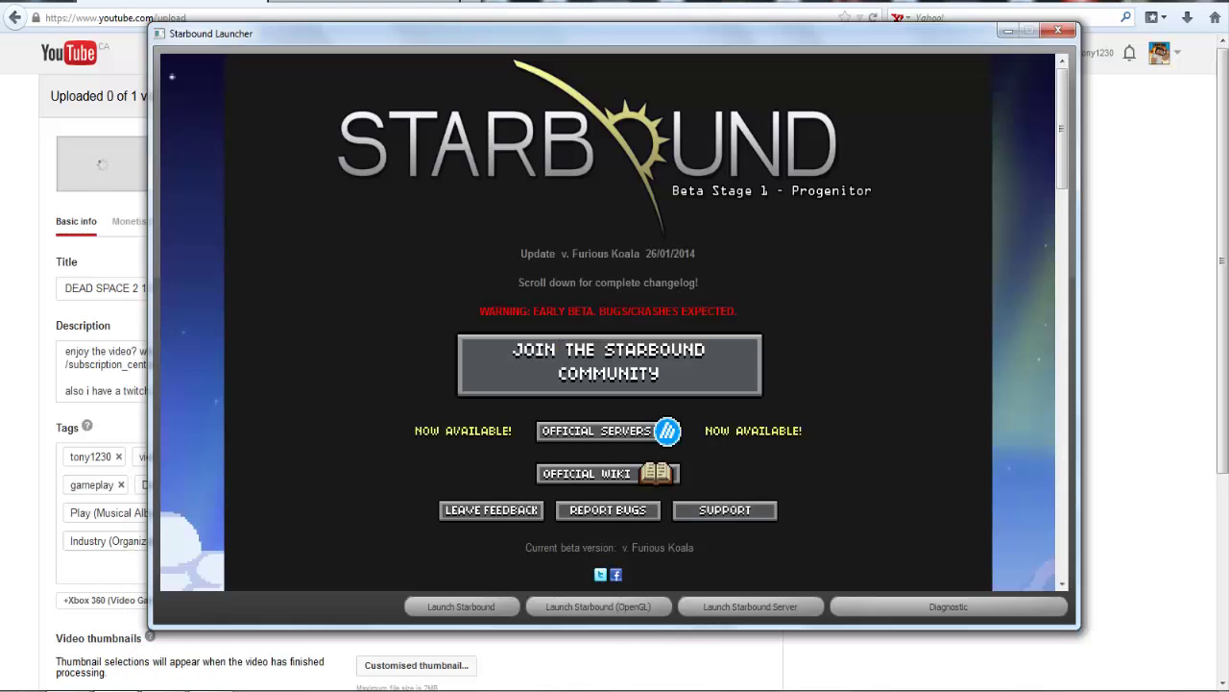
Return to the video's upload page in the browser and examine the remaining upload time and the customised thumbnail option.
key(super+Tab)
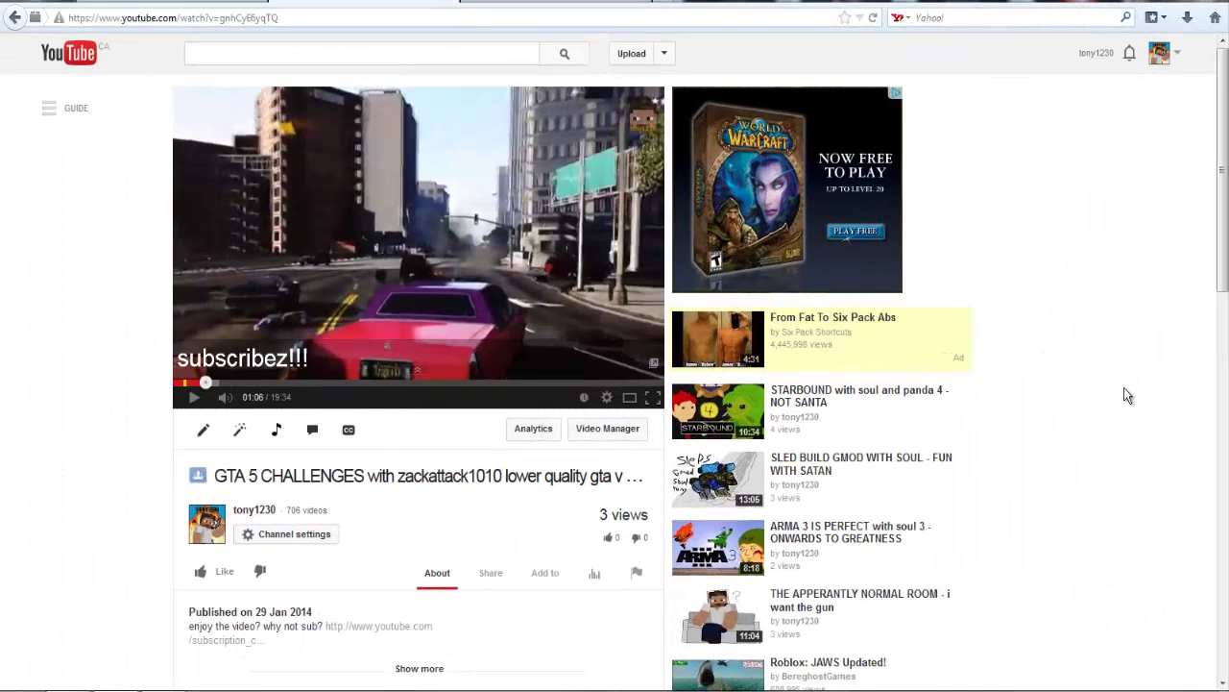
key(ctrl+shift+Tab)
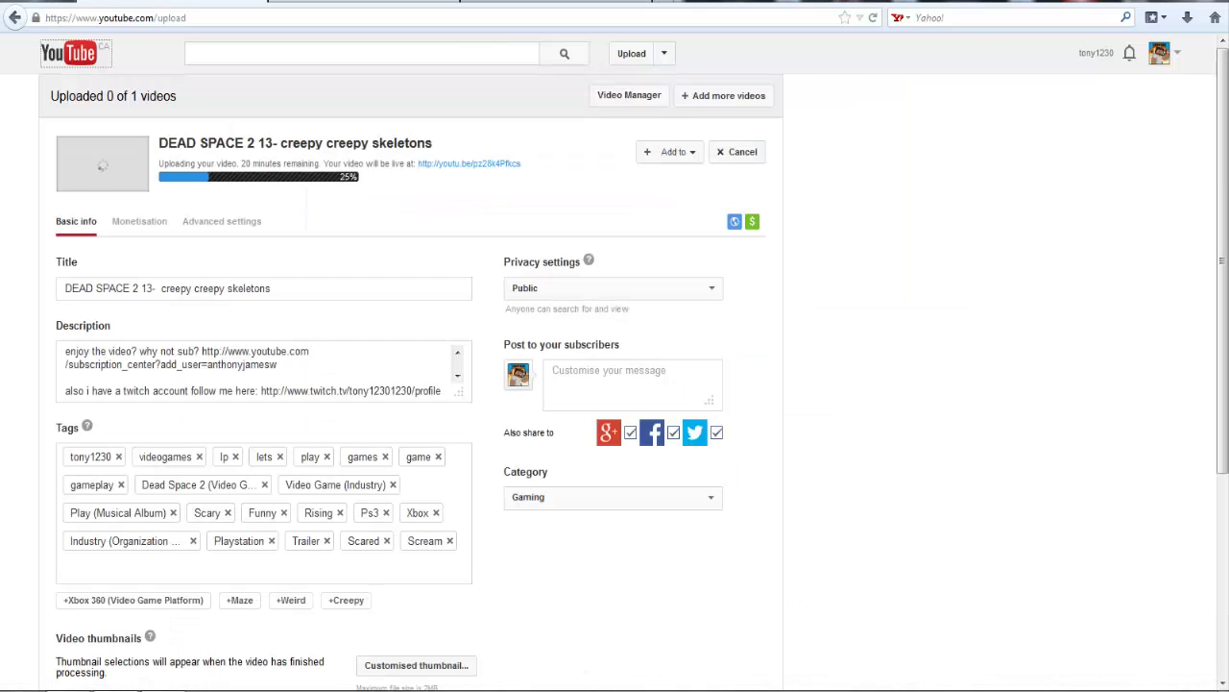
drag(159, 163, 268, 165)
click(258, 163)
drag(160, 163, 261, 163)
click(265, 163)
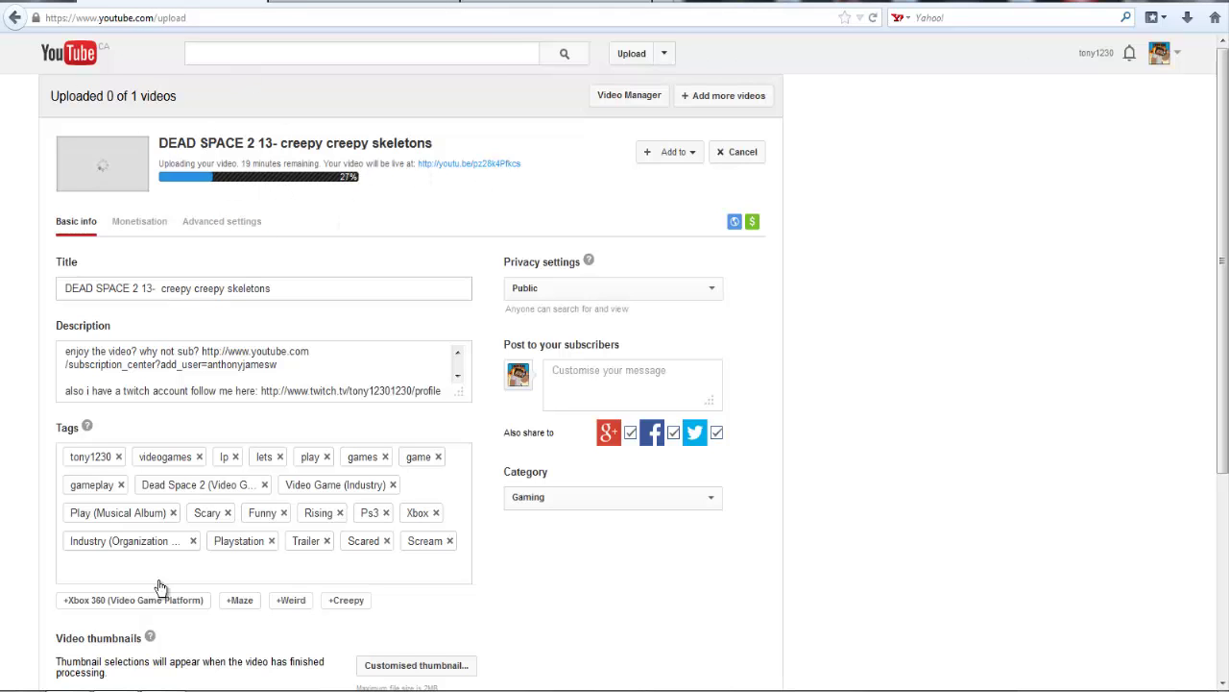
scroll(342, 397, down, 4)
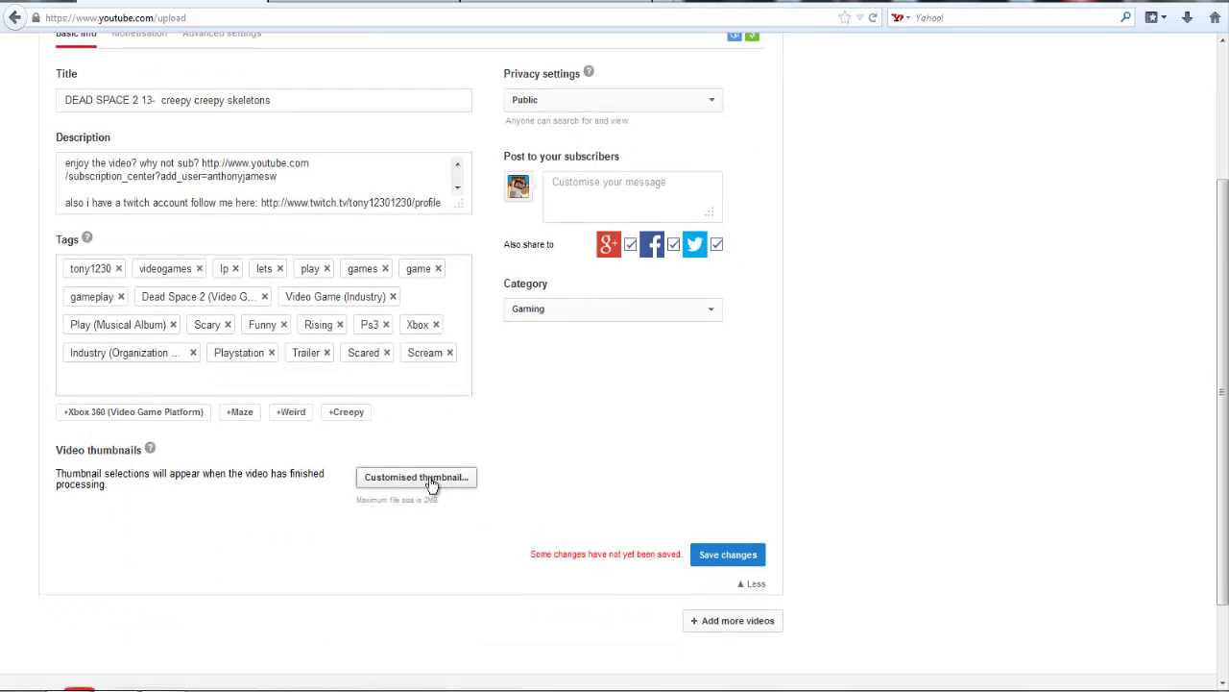
scroll(368, 510, up, 4)
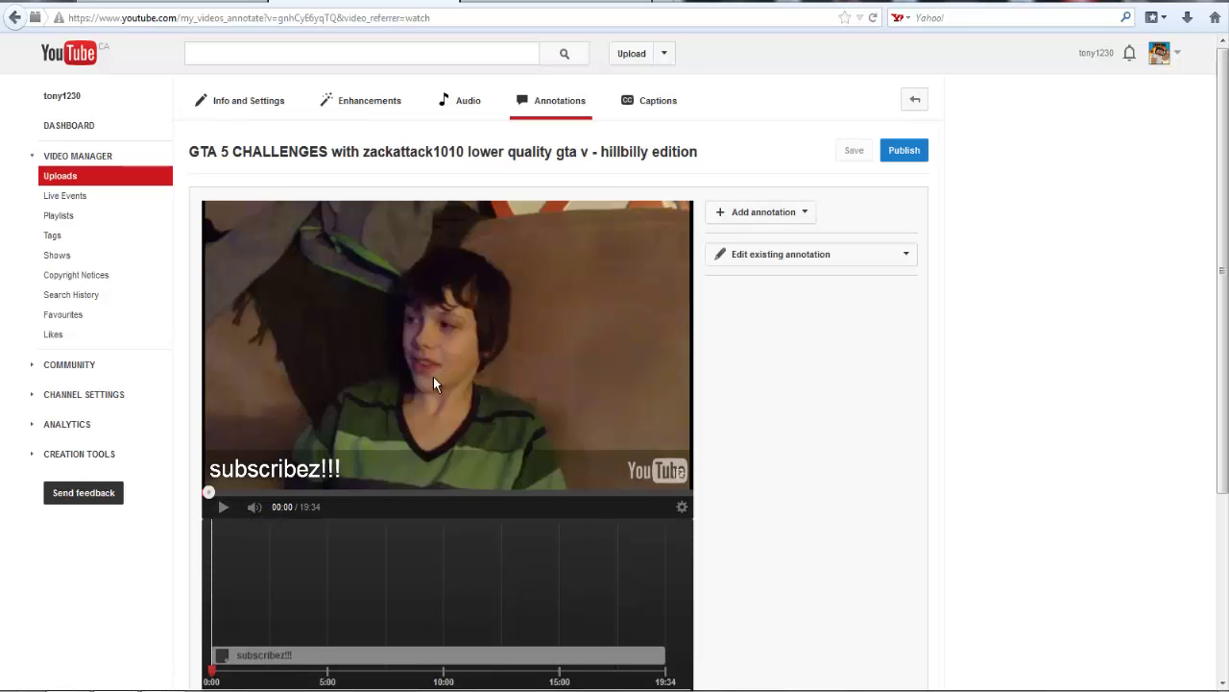
Add a note annotation reading "sub tits" to the GTA 5 CHALLENGES video and set its end time to 0:19:33.4.
scroll(365, 365, down, 2)
scroll(384, 336, up, 2)
click(756, 217)
click(771, 256)
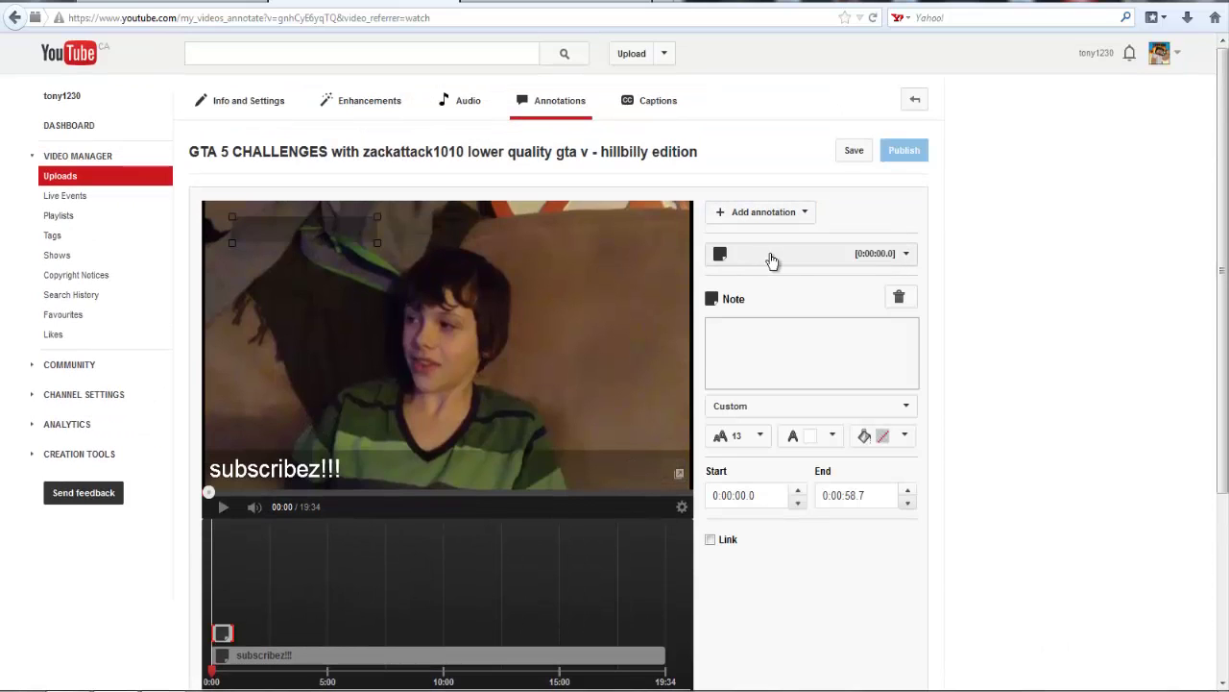
click(788, 341)
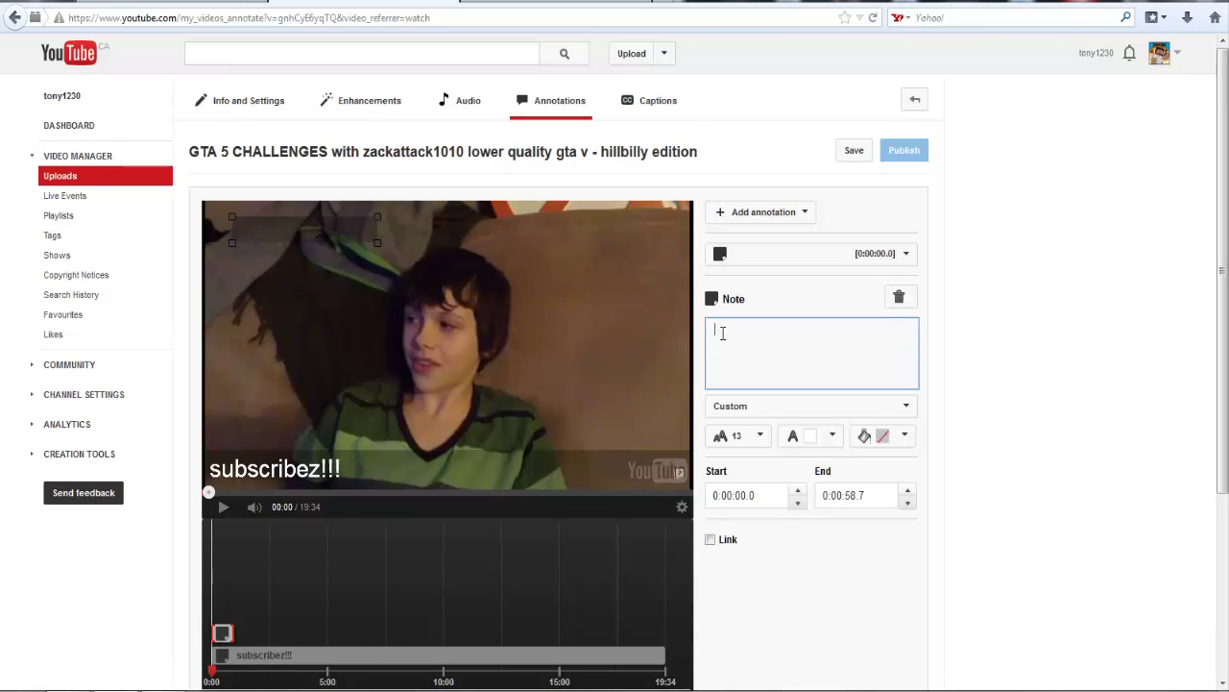
text(sub )
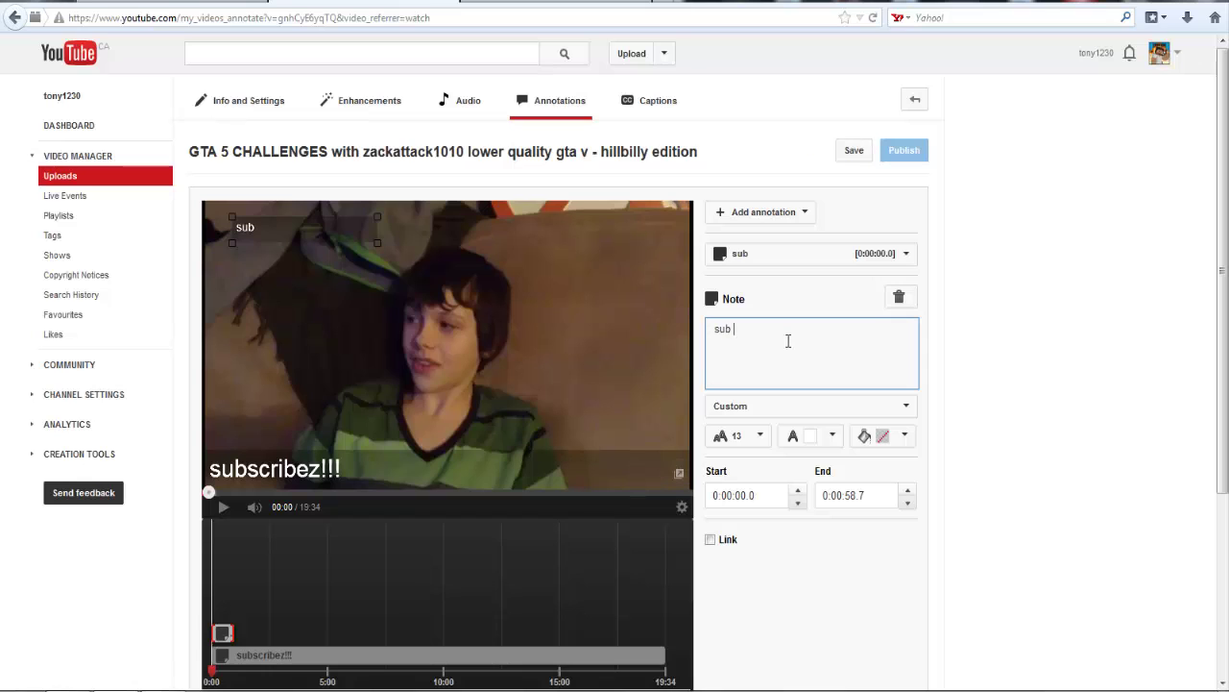
text(tits)
double_click(836, 494)
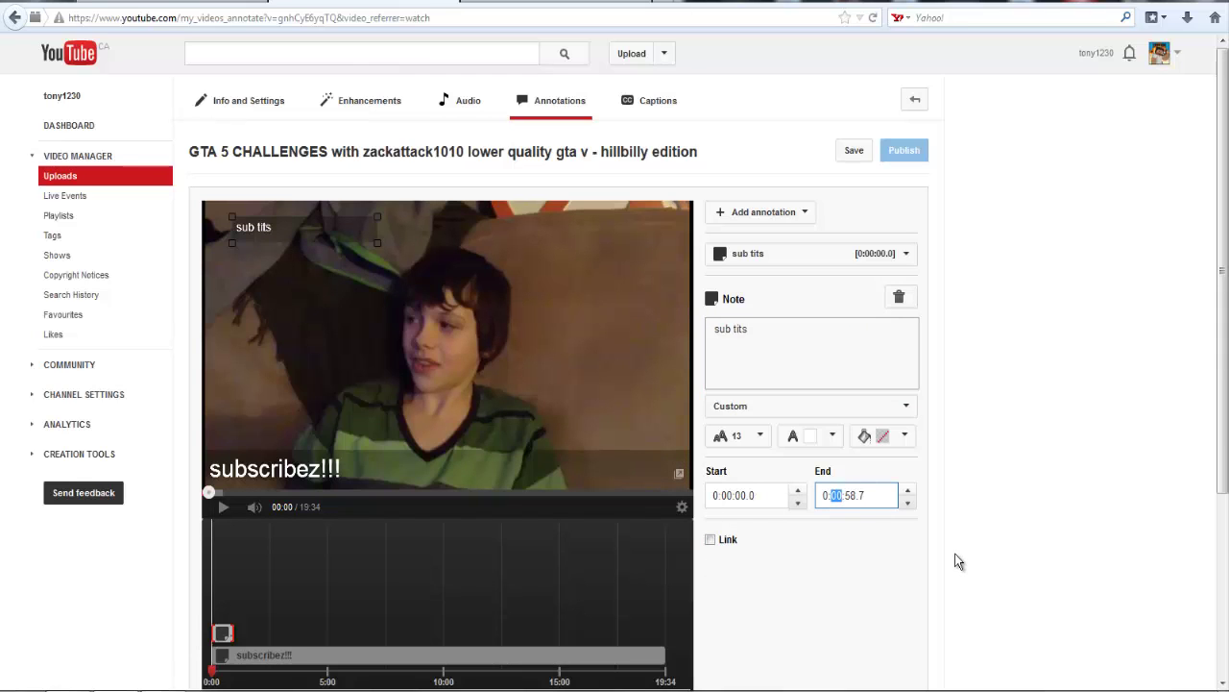
text(19:33.4)
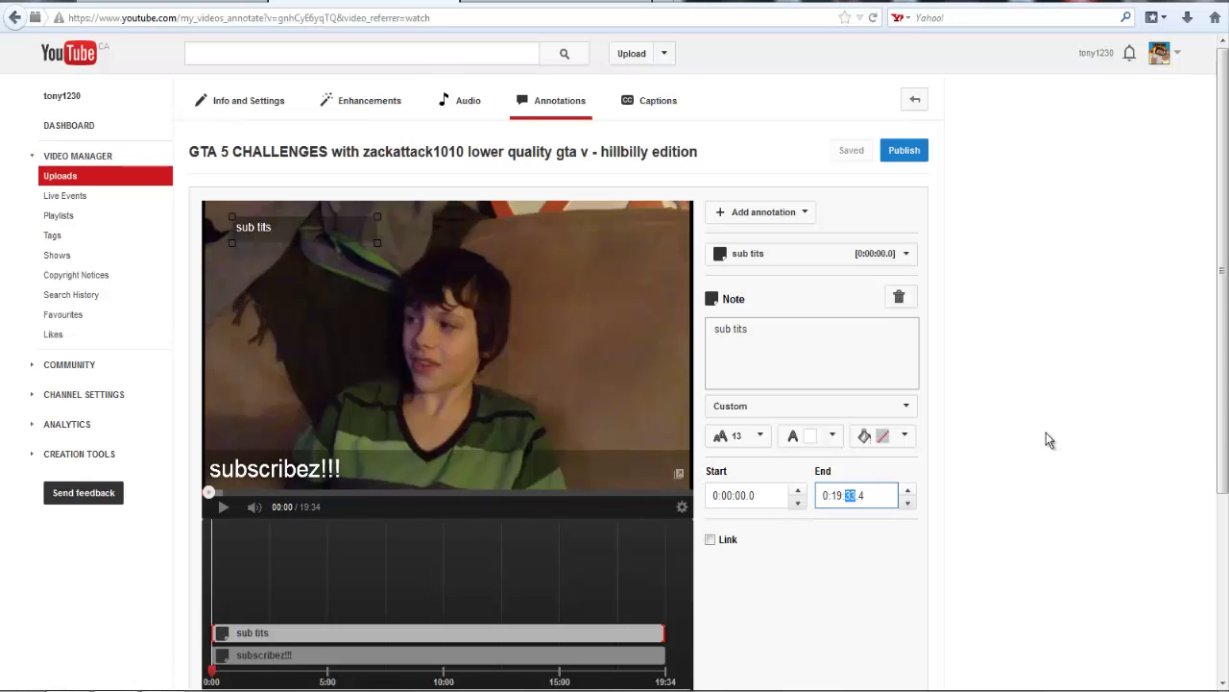
Link the "sub tits" note to the channel's subscribe URL ending in ?sub_confirmation=1.
click(710, 540)
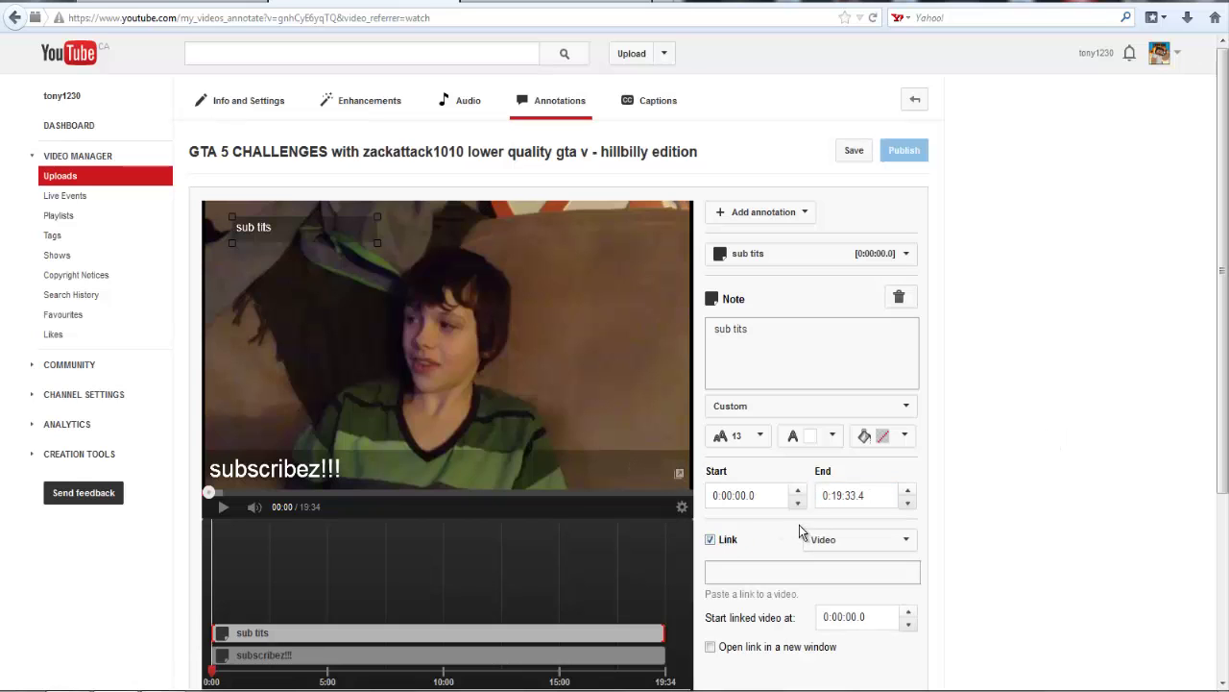
click(747, 571)
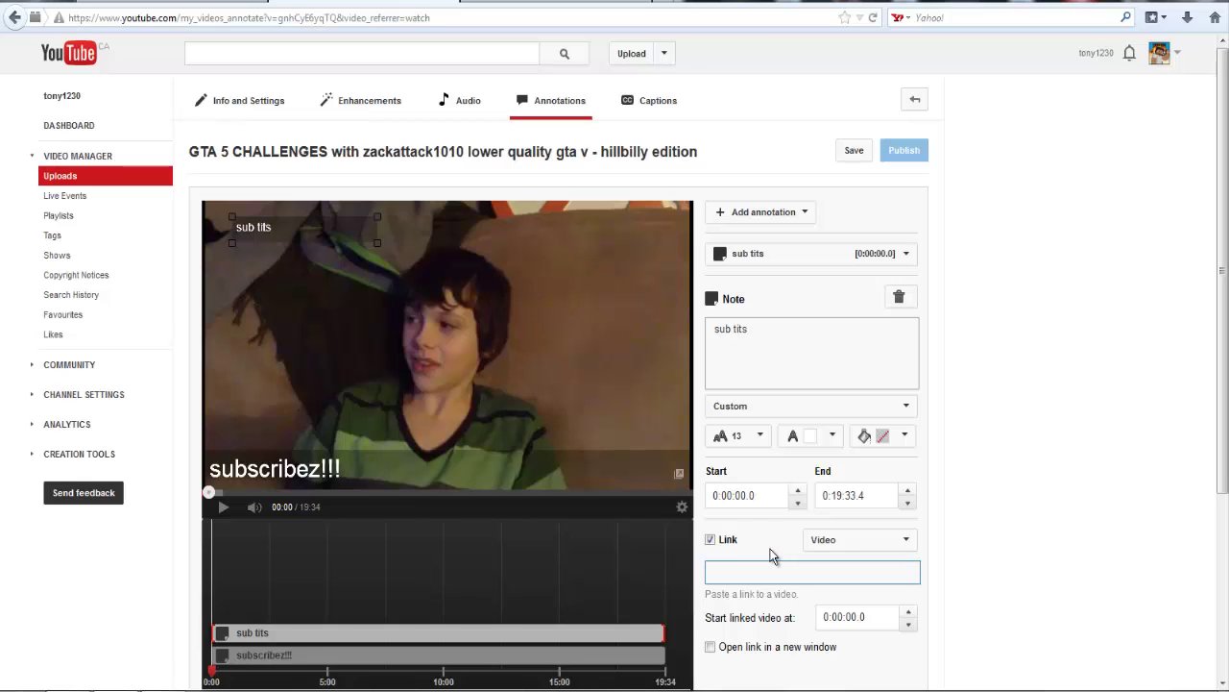
text(v)
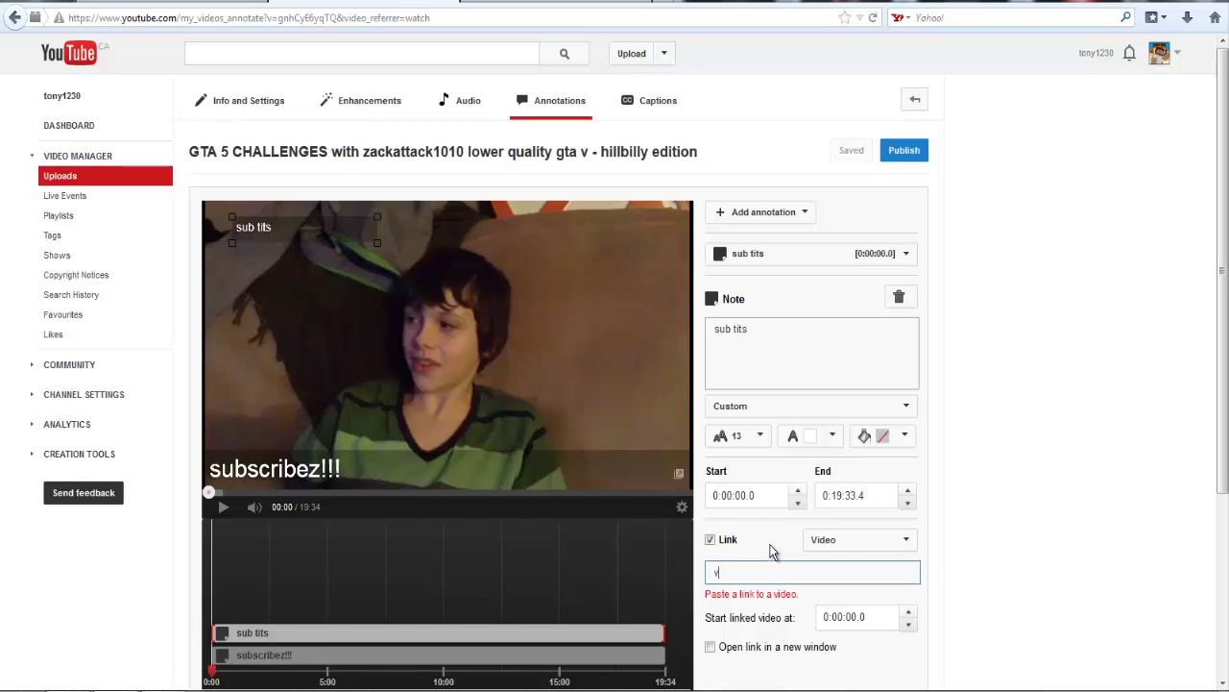
click(1064, 496)
click(816, 567)
key(BackSpace)
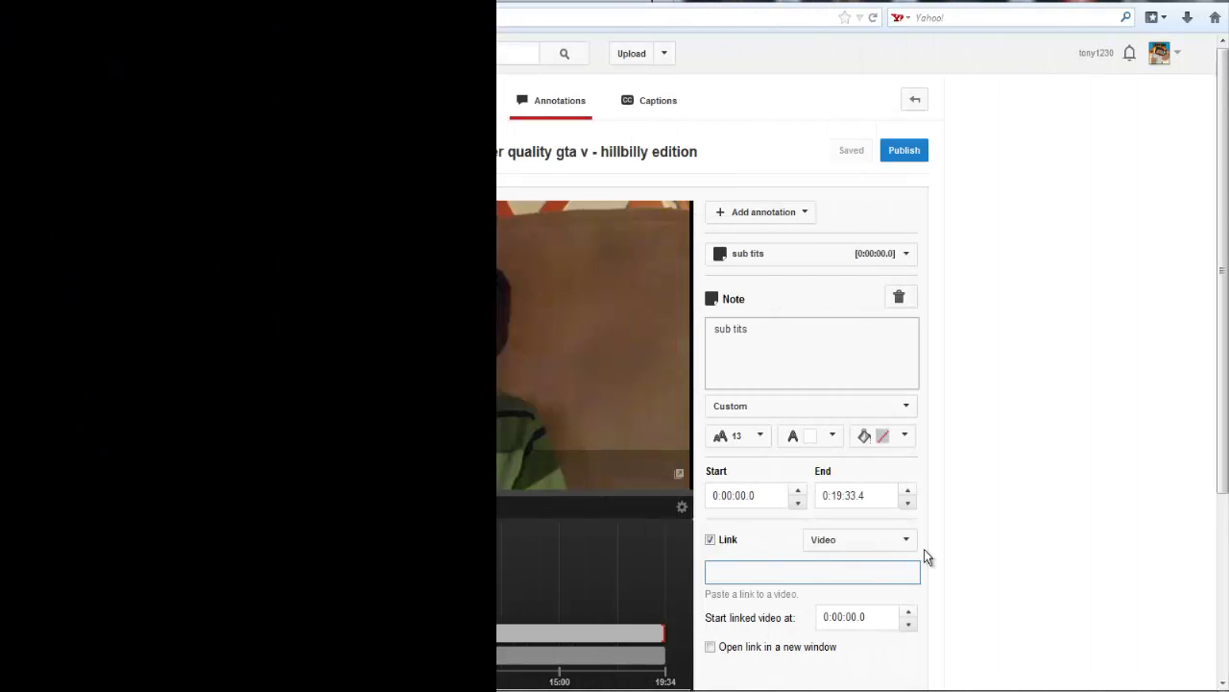
text(http://www.youtube.com/user/anthonyjamesw?sub_confirmation=1)
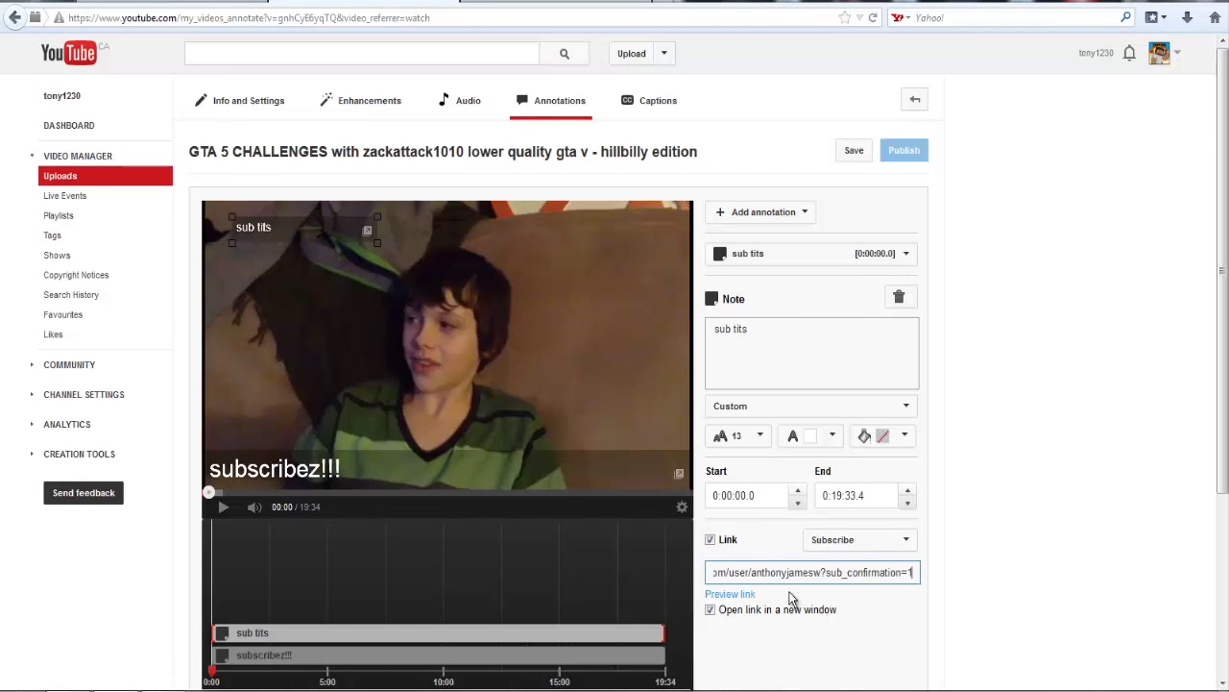
Examine the parts of the note's subscribe link, from the base address and channel name through to the sub_confirmation ending.
drag(872, 571, 562, 562)
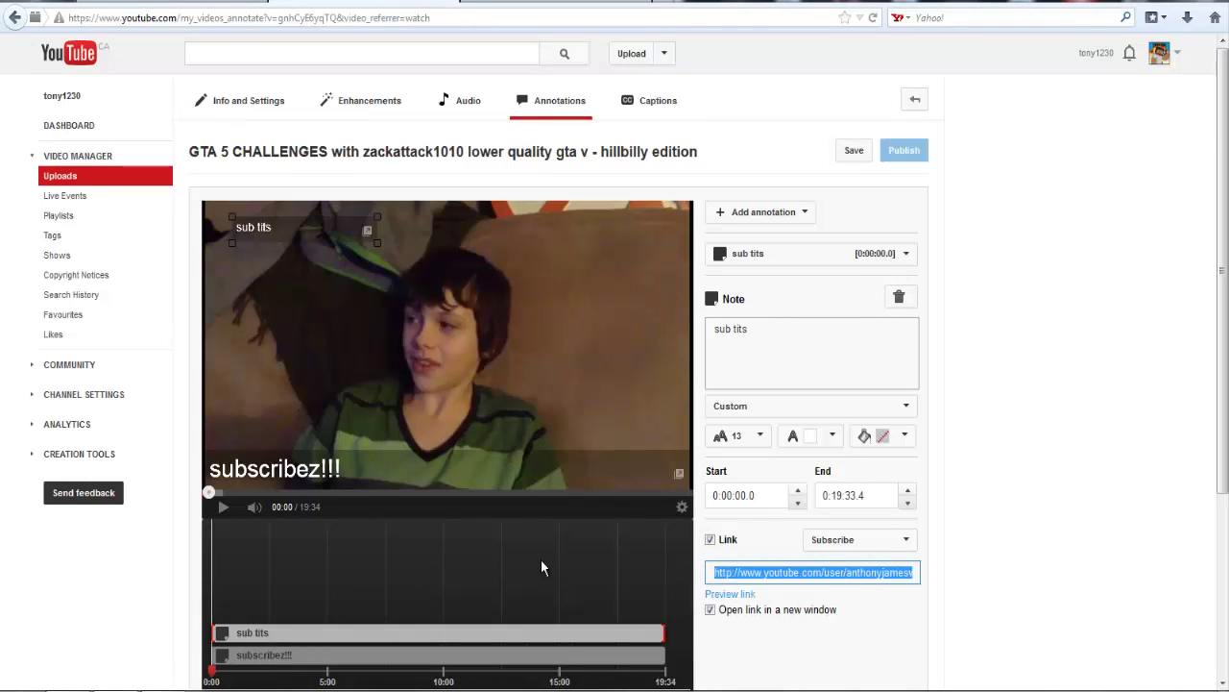
drag(716, 572, 969, 582)
click(851, 573)
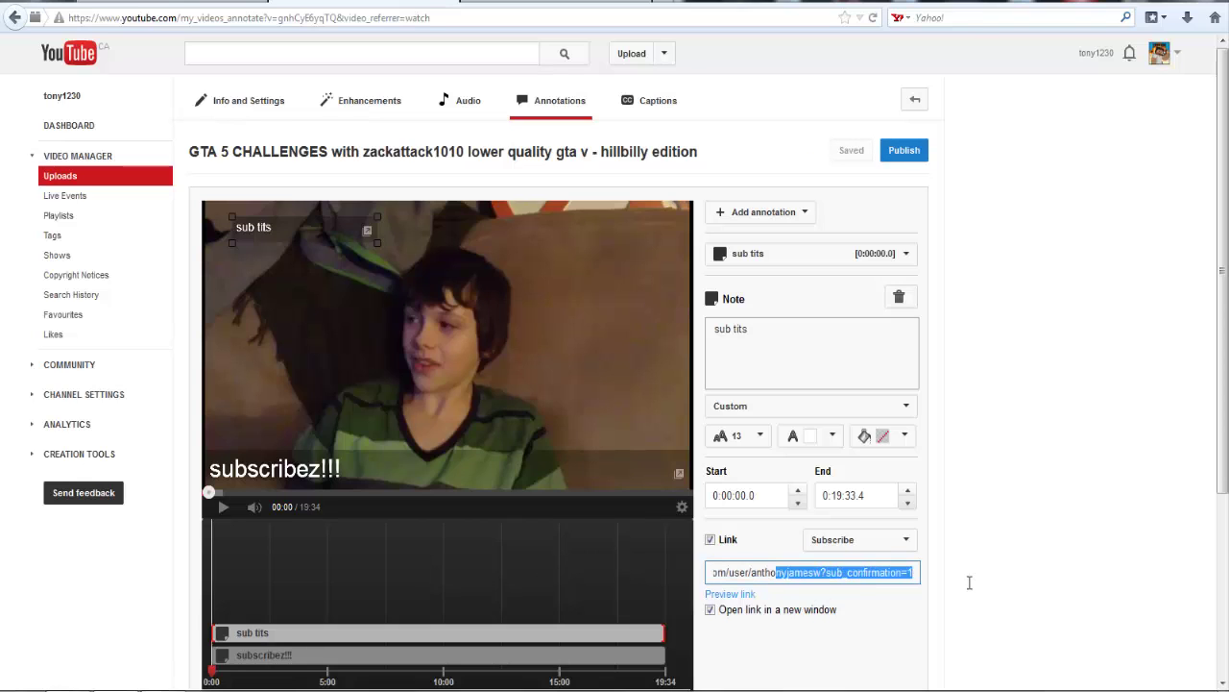
click(898, 574)
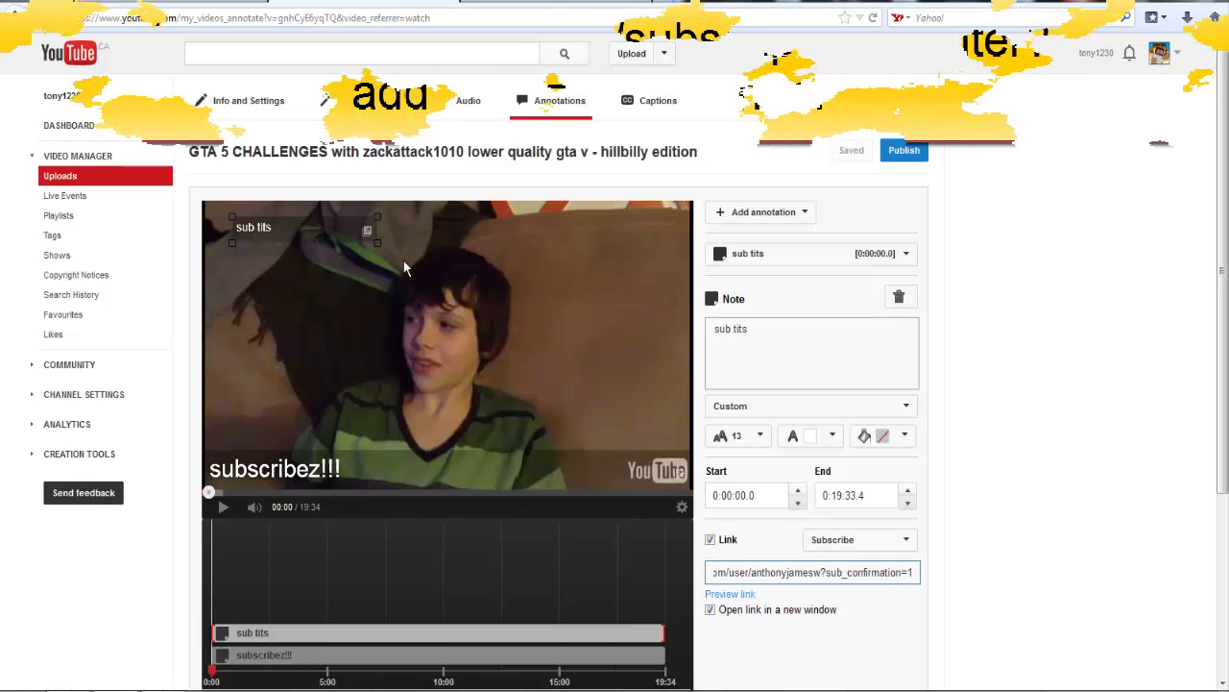
drag(772, 567, 596, 544)
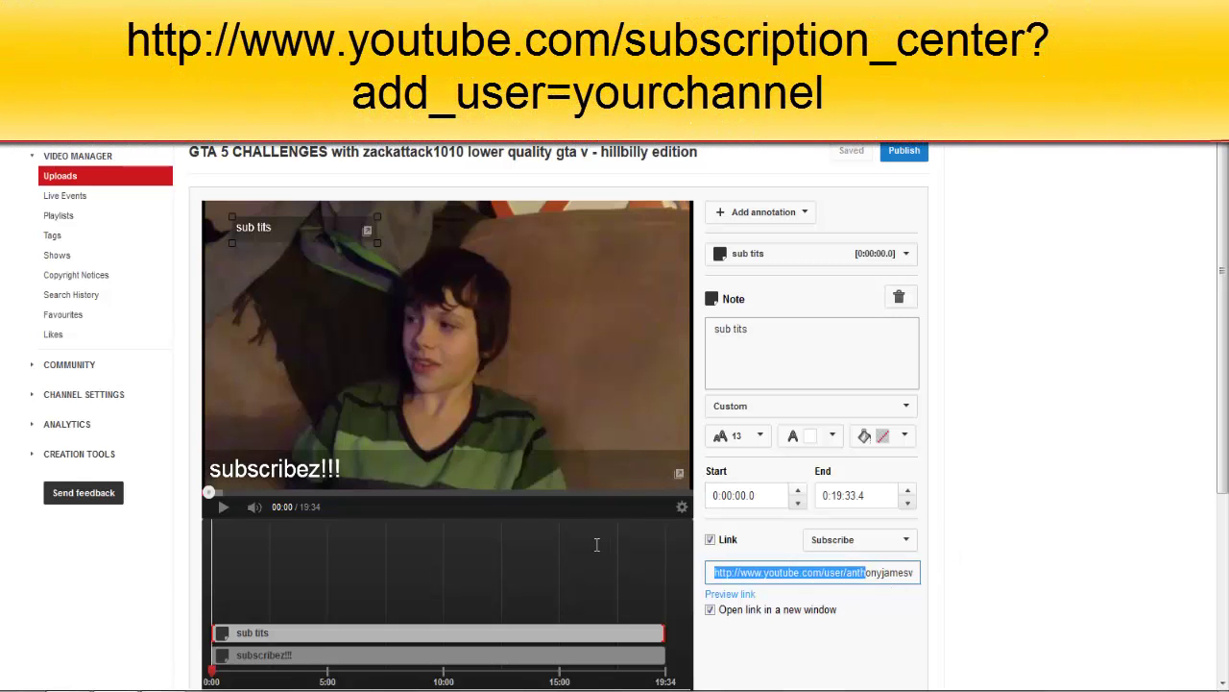
click(710, 573)
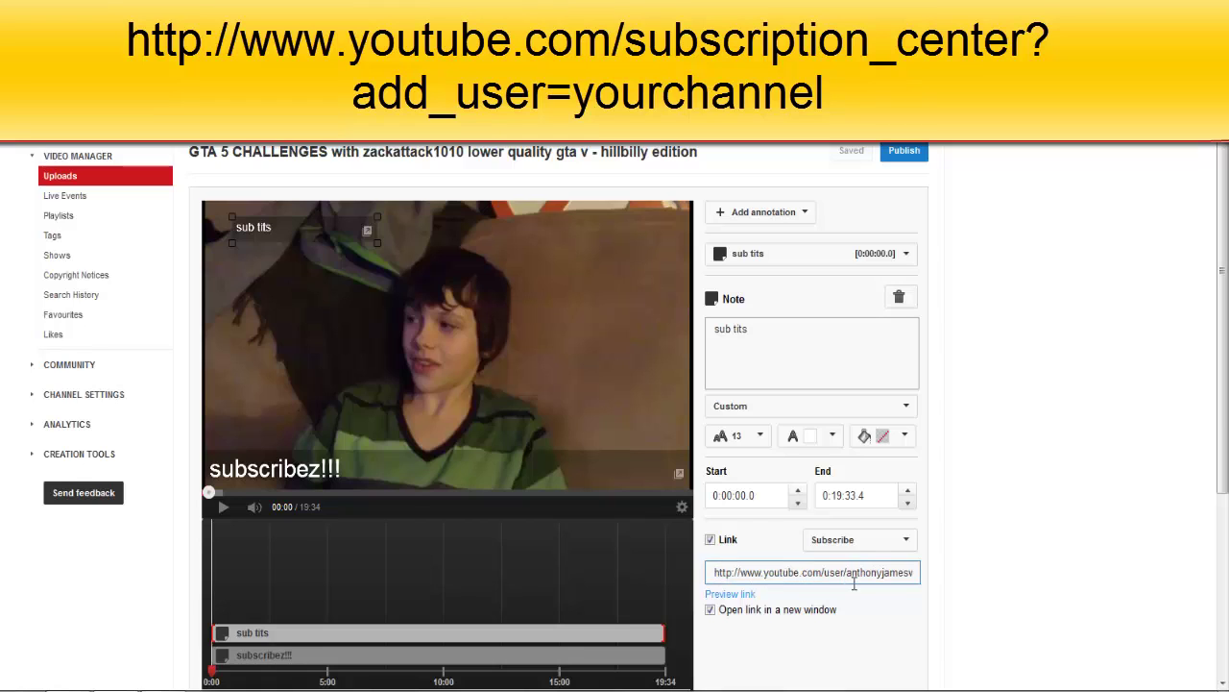
drag(847, 573, 909, 575)
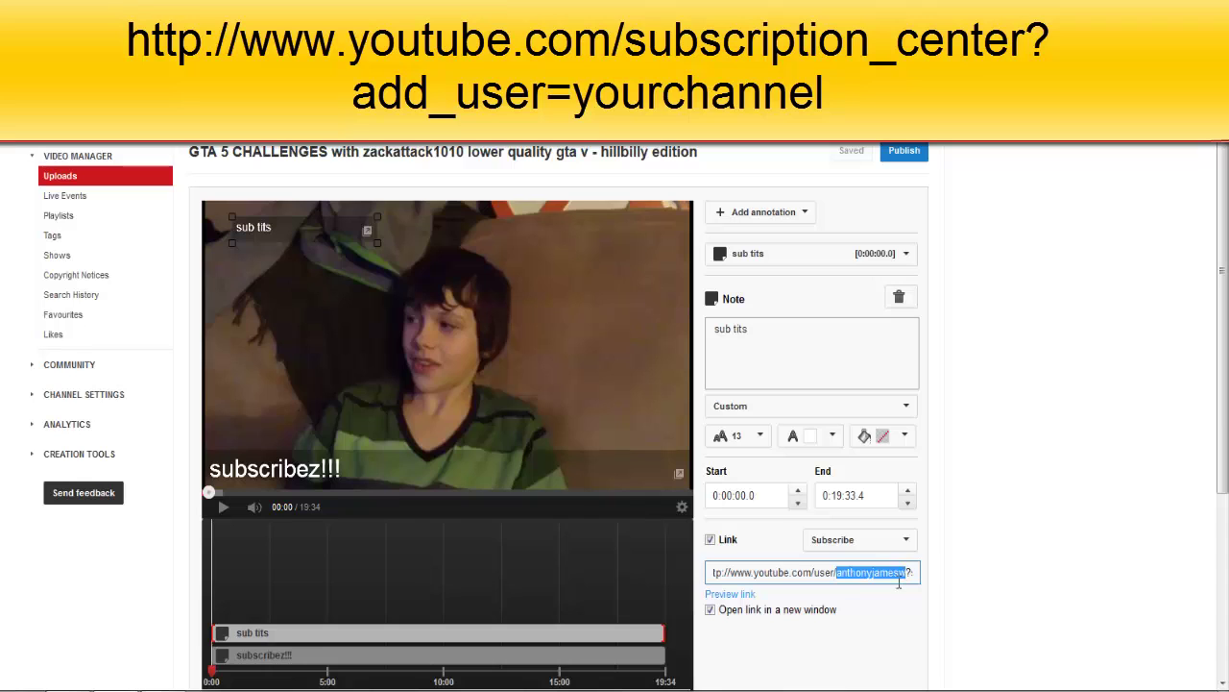
click(884, 575)
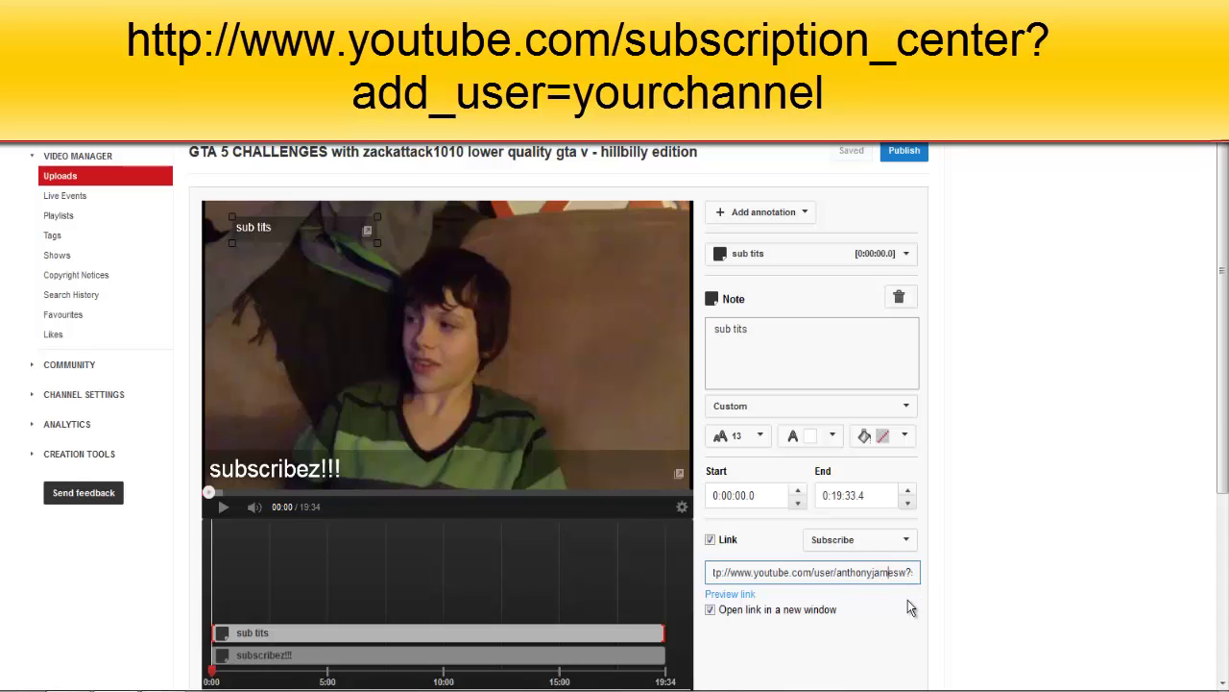
key(Right)
key(Right)
key(Right)
key(Right)
key(Right)
key(Right)
key(Right)
key(Right)
key(Right)
key(Right)
key(Right)
key(Right)
key(Right)
key(Right)
key(Right)
key(Right)
key(Right)
key(Right)
key(Right)
key(Right)
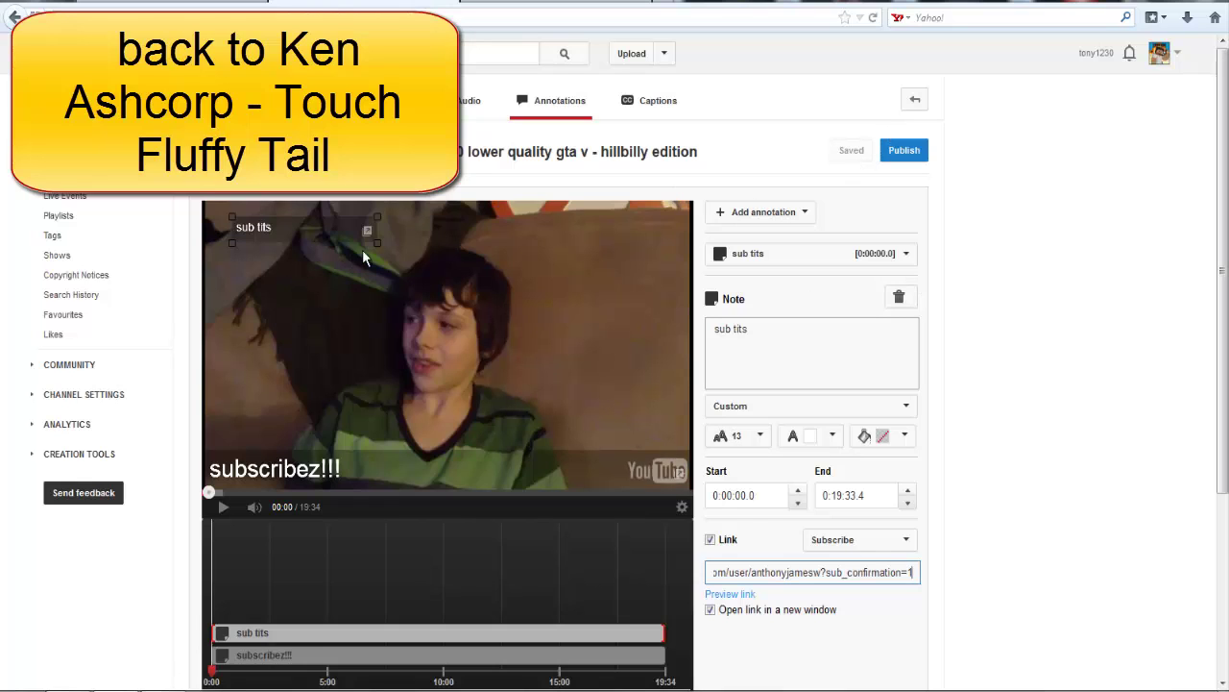
Set the note's text size to 16 and fit it into the upper-right corner of the video picture.
click(759, 437)
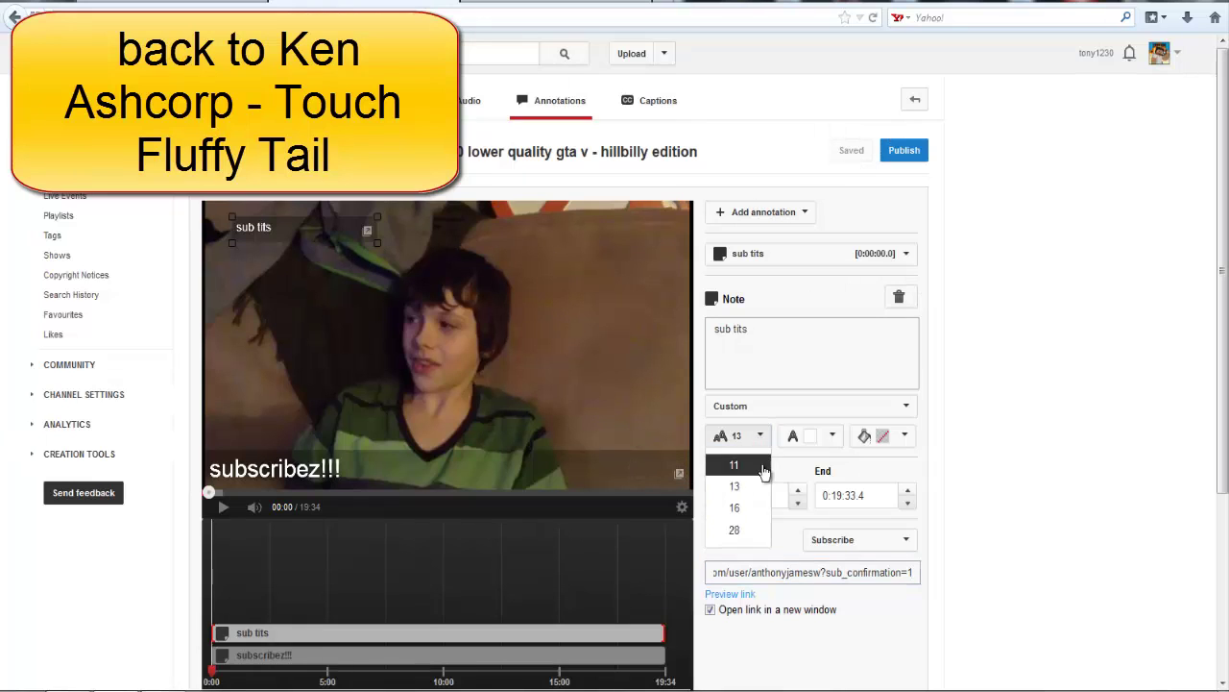
click(735, 508)
mouse_move(376, 243)
mouse_down()
mouse_move(592, 243)
mouse_move(580, 246)
mouse_up()
mouse_move(409, 235)
mouse_down()
mouse_move(358, 271)
mouse_move(406, 410)
mouse_move(363, 446)
mouse_move(376, 443)
mouse_up()
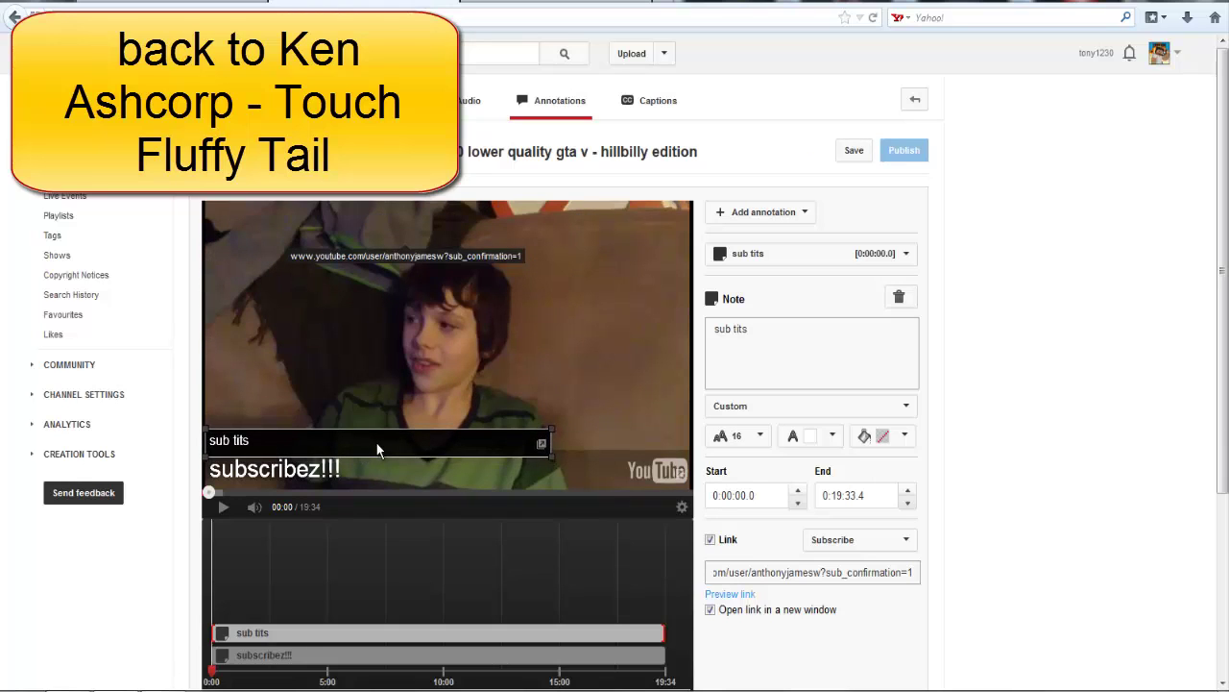
click(716, 336)
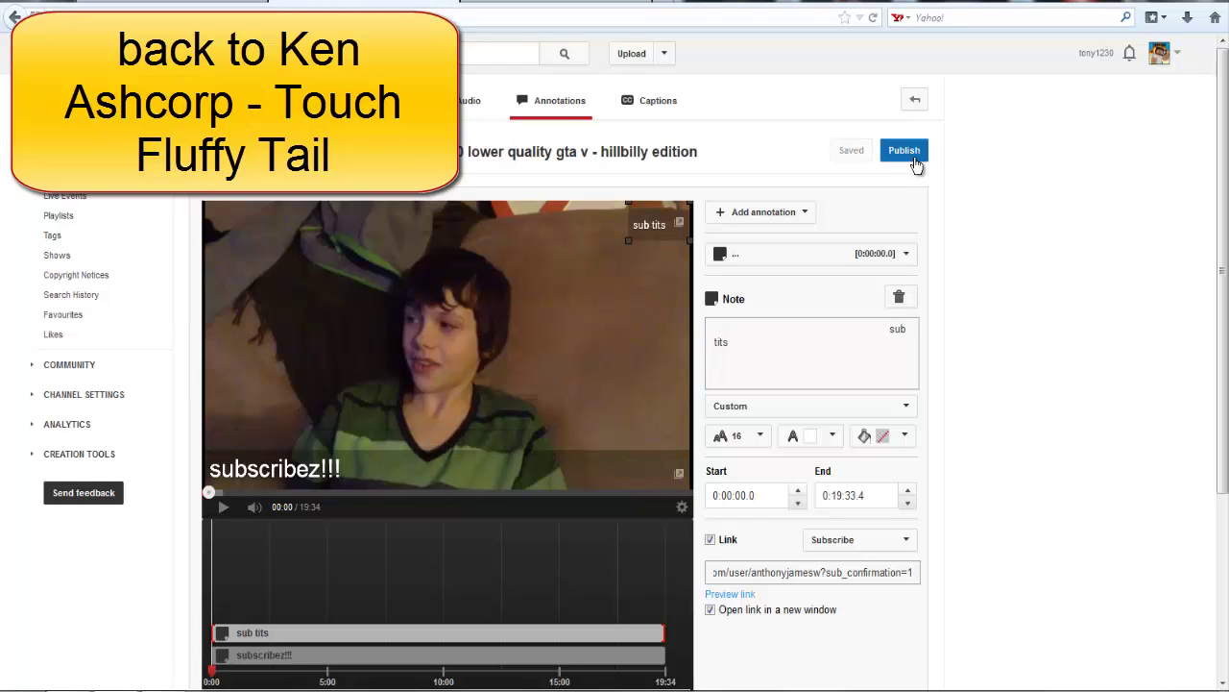
Publish the annotations and open the GTA 5 CHALLENGES video's watch page to check the note.
click(907, 152)
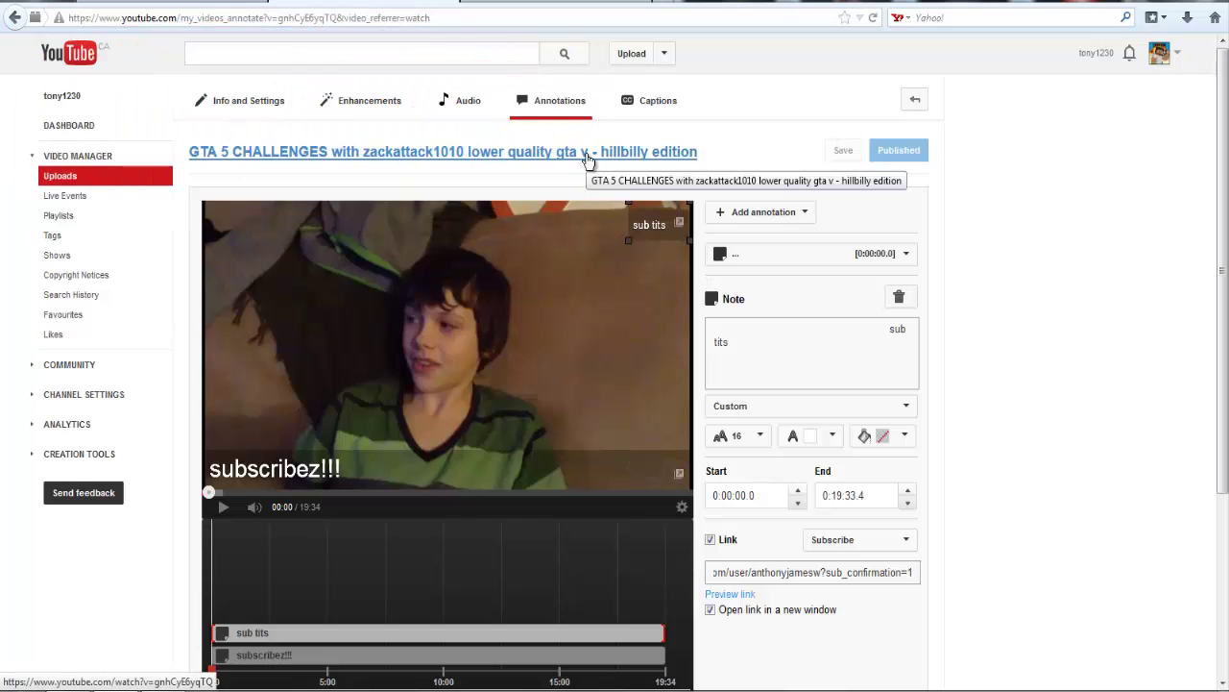
click(564, 159)
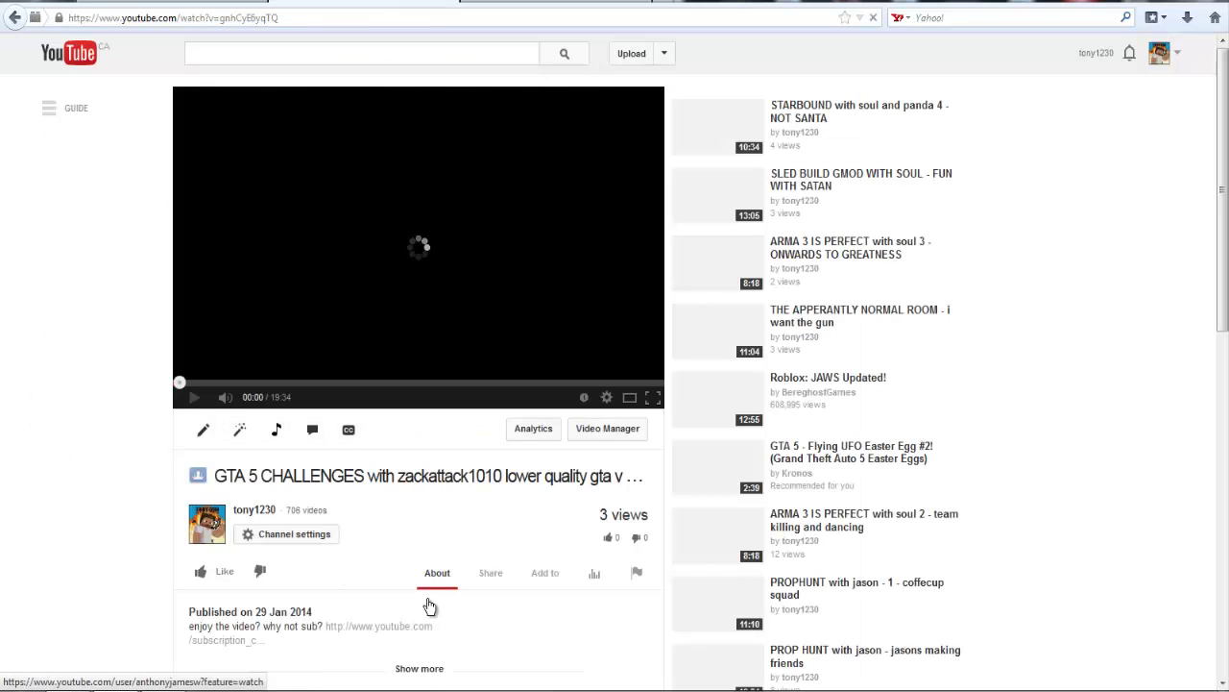
click(192, 399)
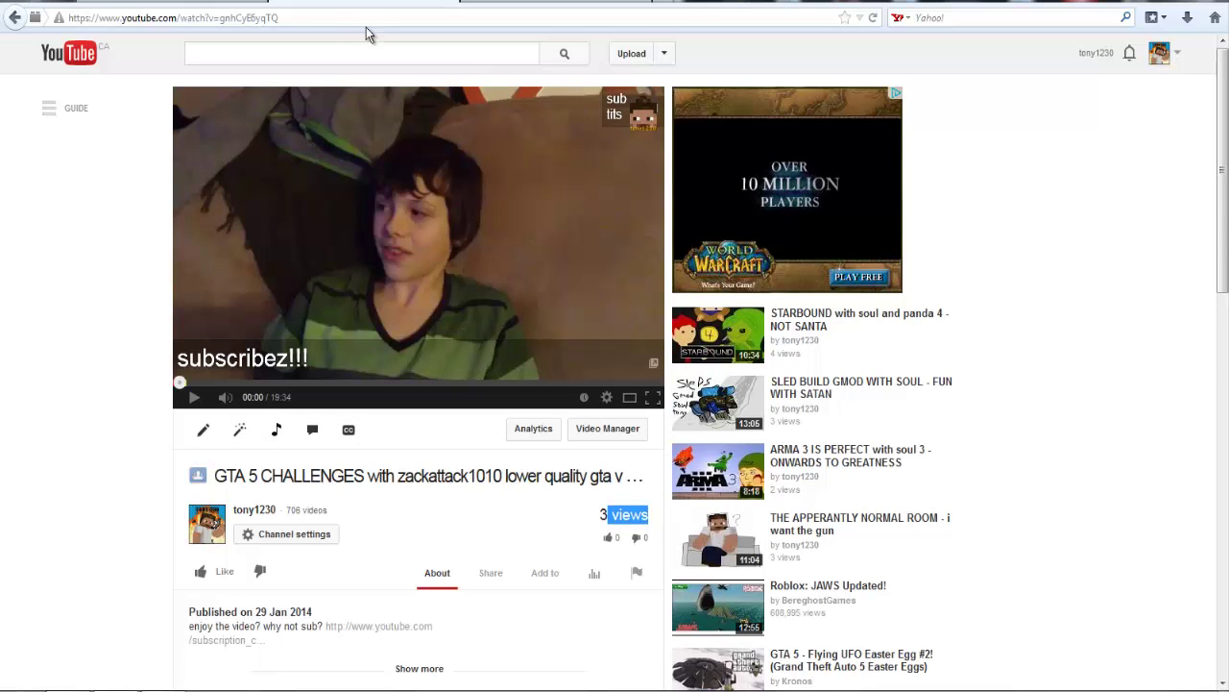
mouse_move(650, 136)
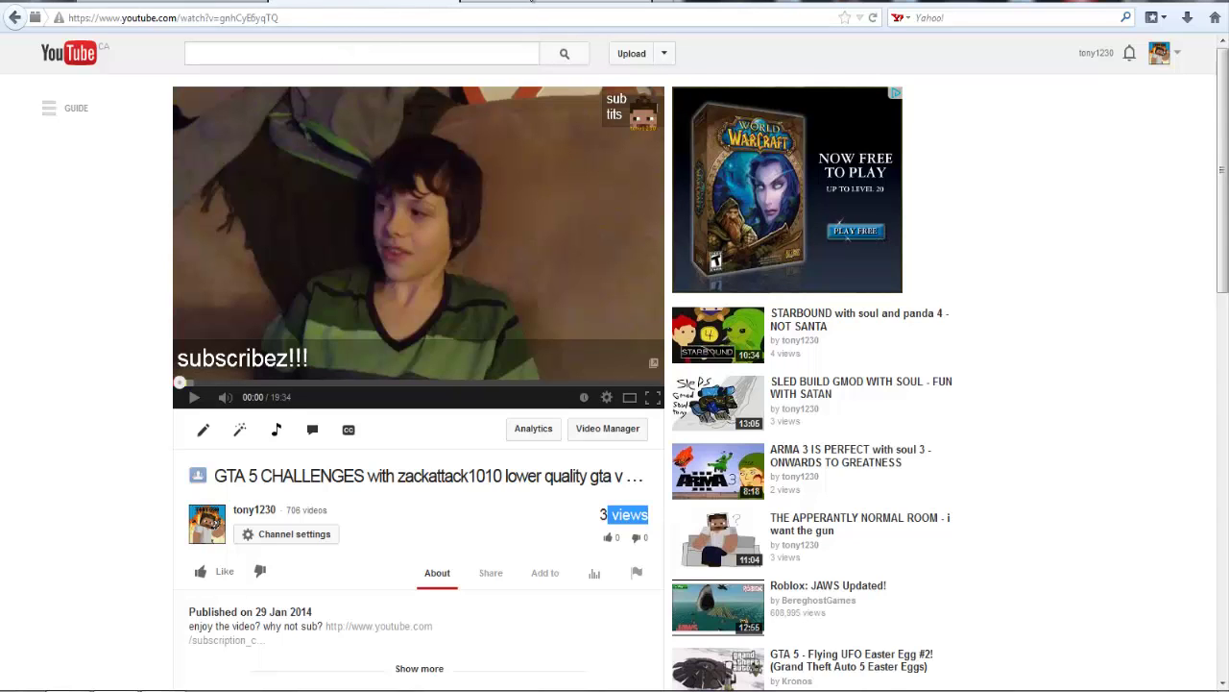
Switch to the yeousch.com site, open its Community YouTube section and look through the recent media.
click(532, 2)
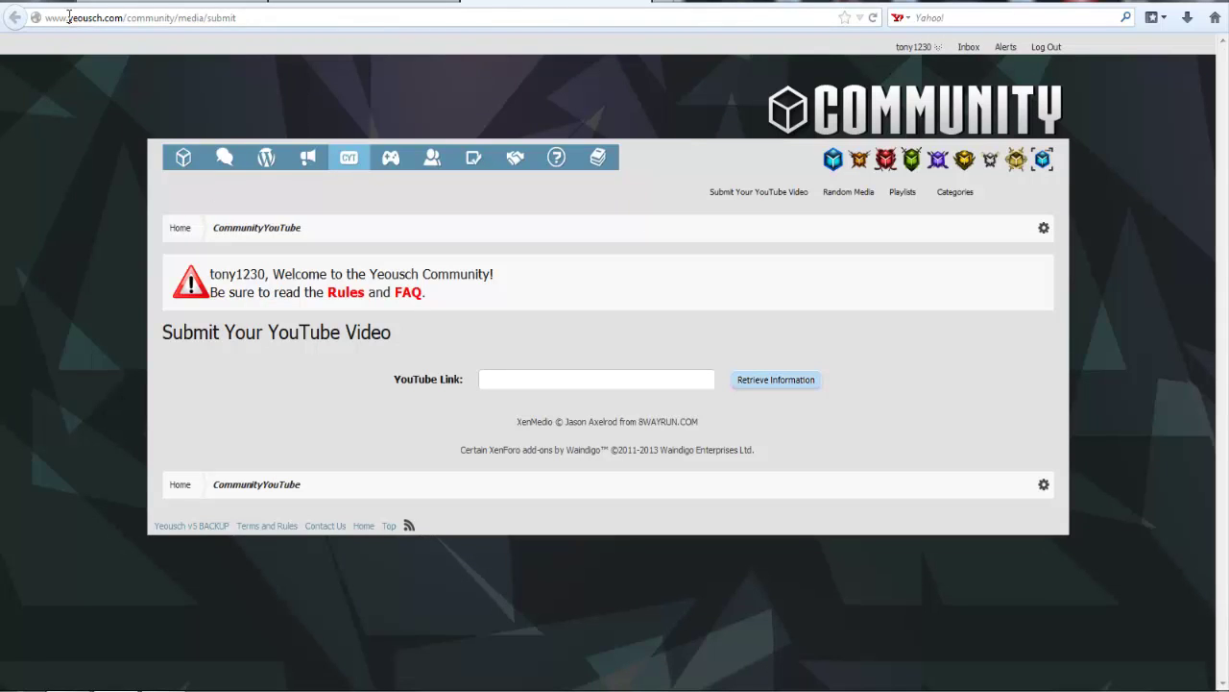
drag(68, 17, 139, 24)
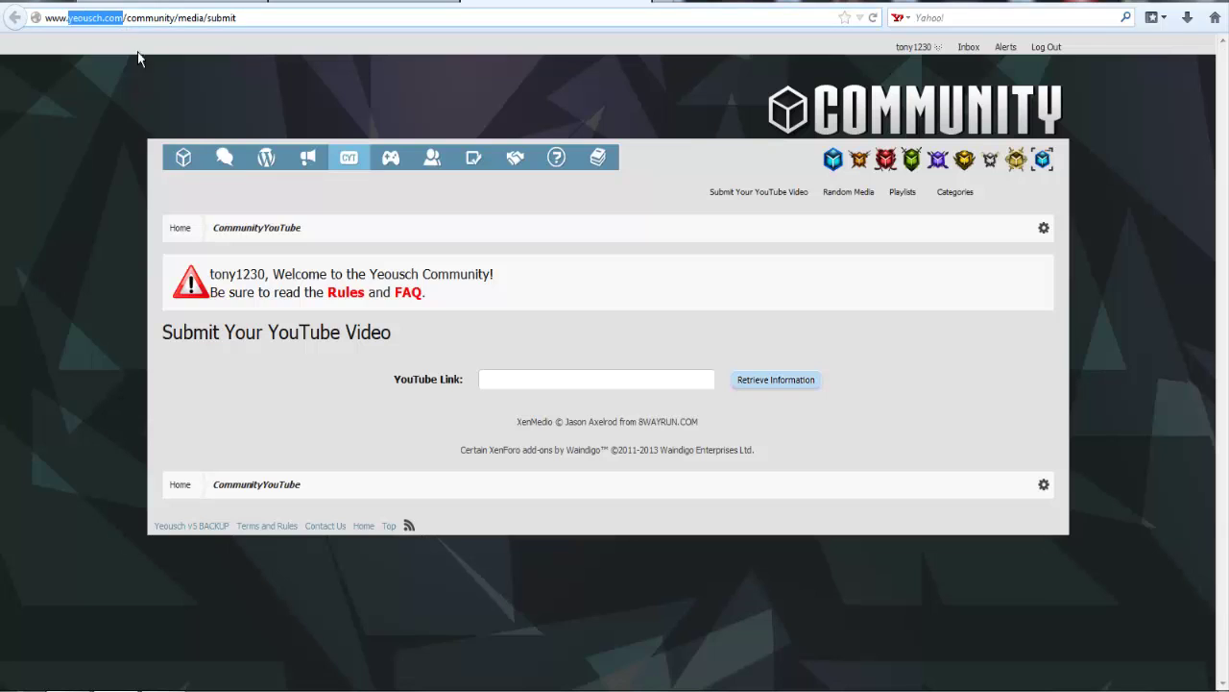
click(172, 90)
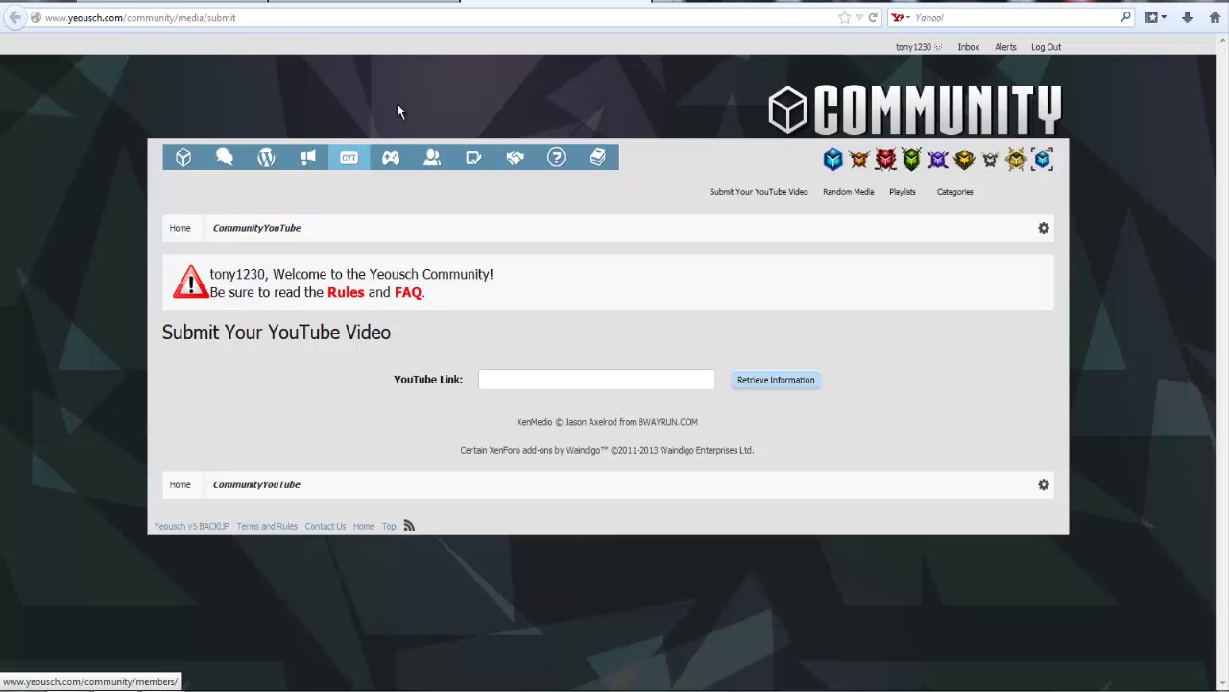
click(351, 173)
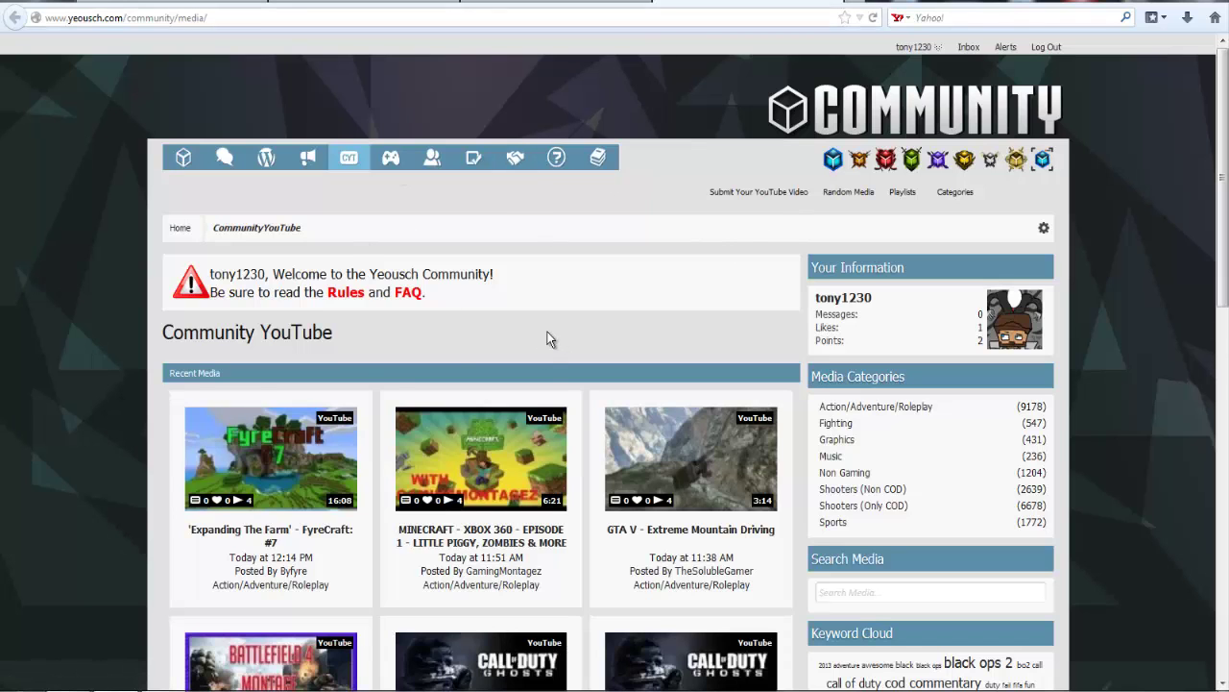
scroll(477, 388, down, 3)
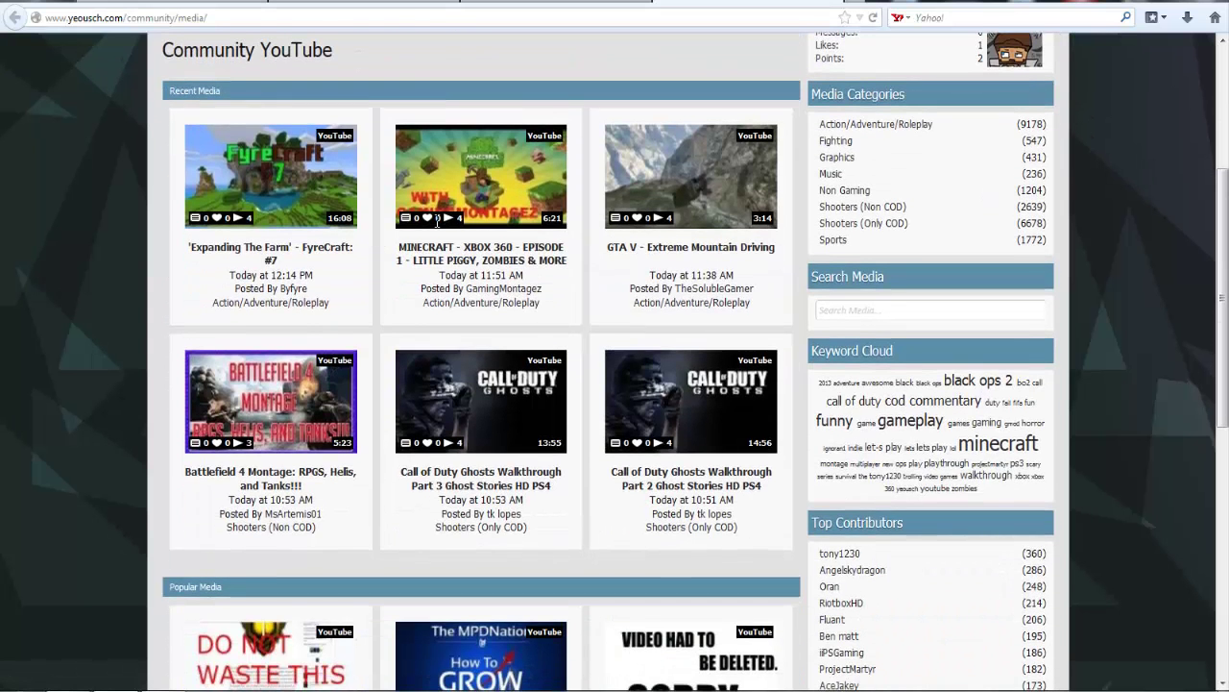
scroll(355, 226, up, 2)
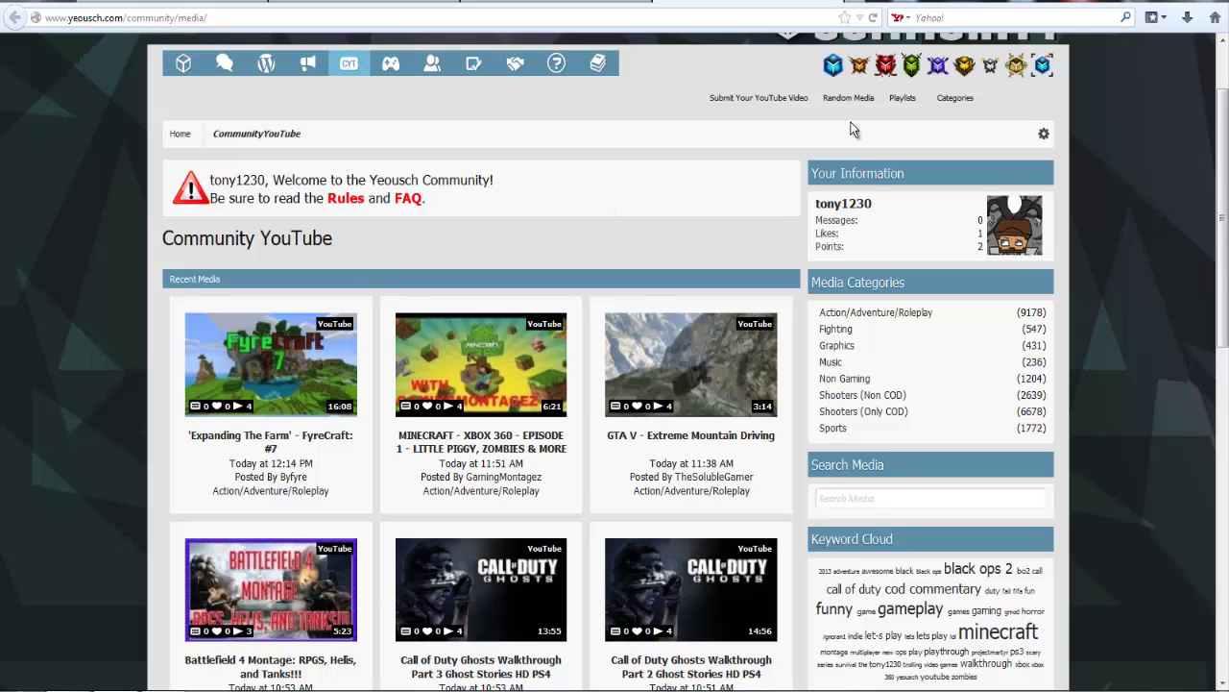
scroll(646, 133, up, 1)
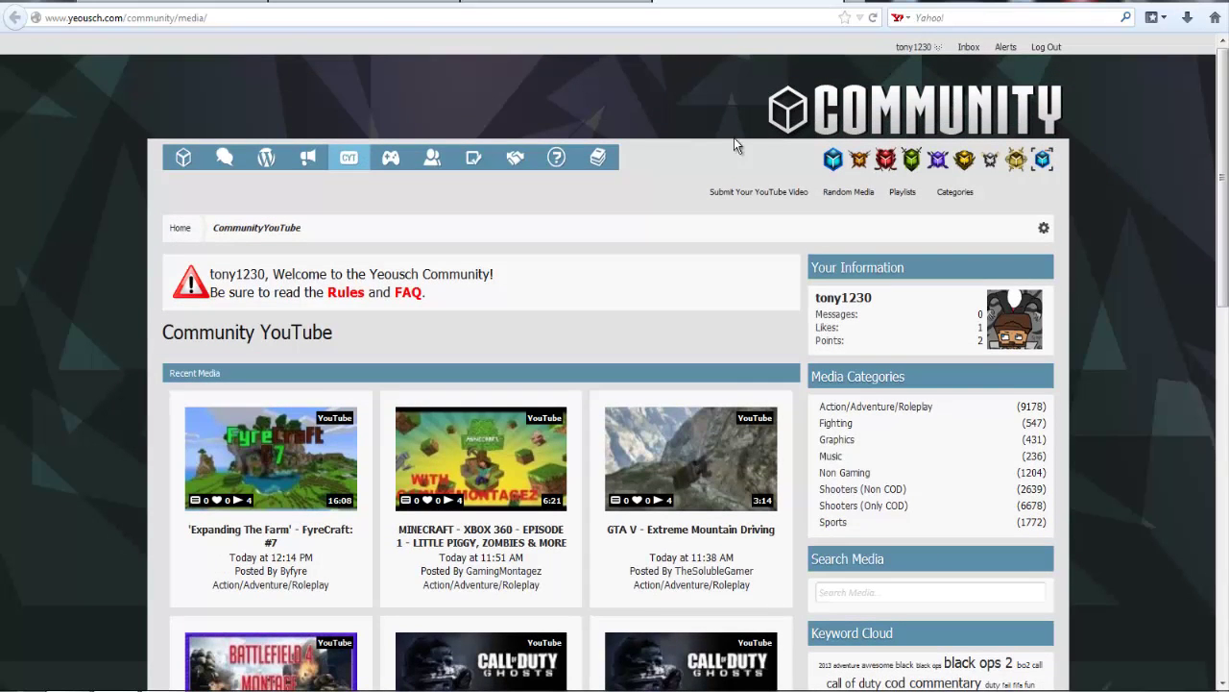
Examine the Top Contributors list and open the top contributor's media page to look through the submitted videos.
scroll(733, 144, down, 3)
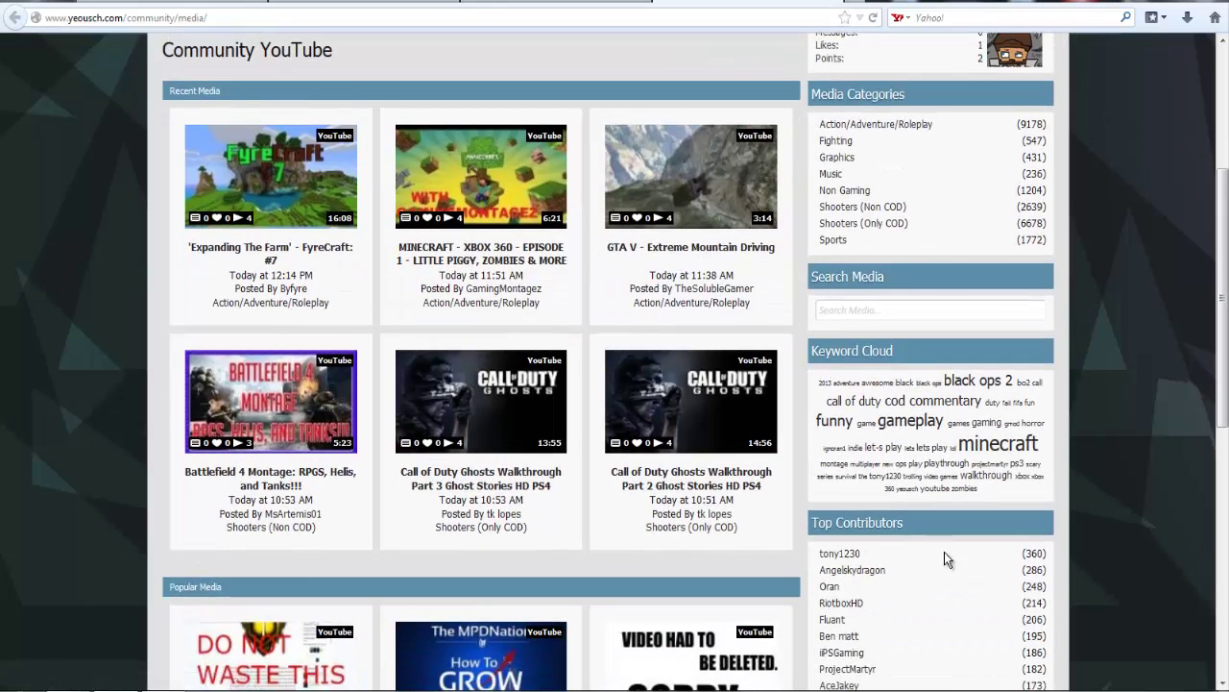
drag(944, 552, 1048, 554)
click(1048, 554)
triple_click(1046, 554)
click(1164, 564)
click(846, 554)
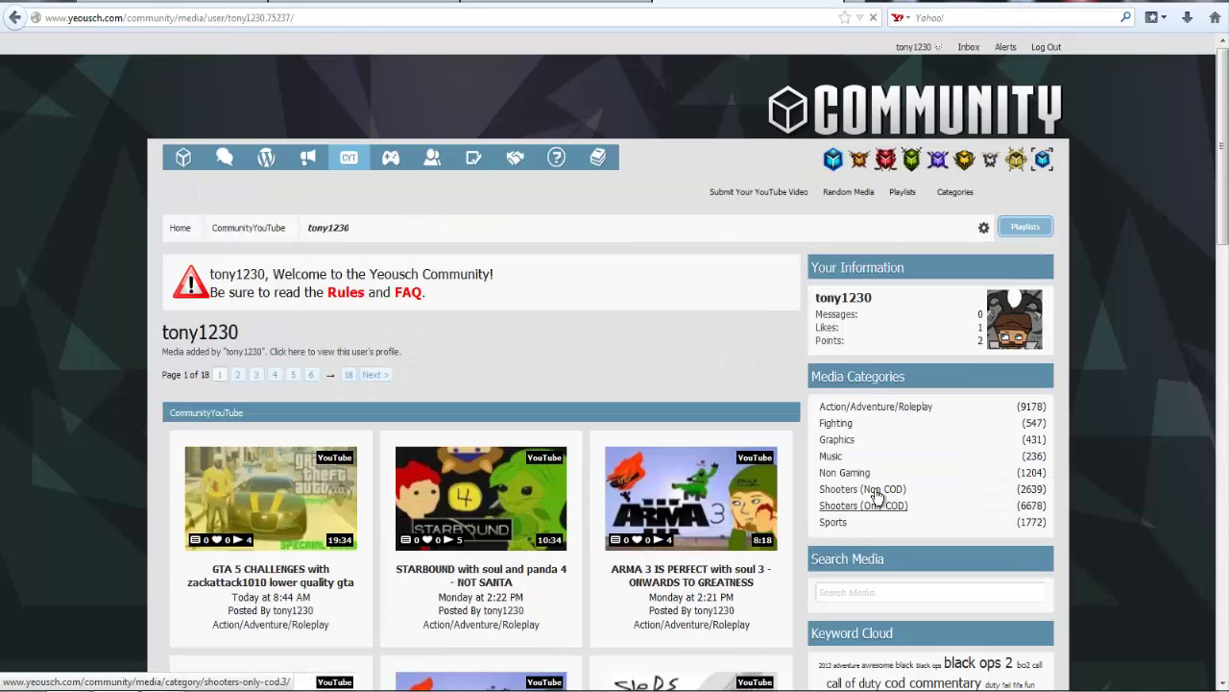
scroll(672, 393, down, 3)
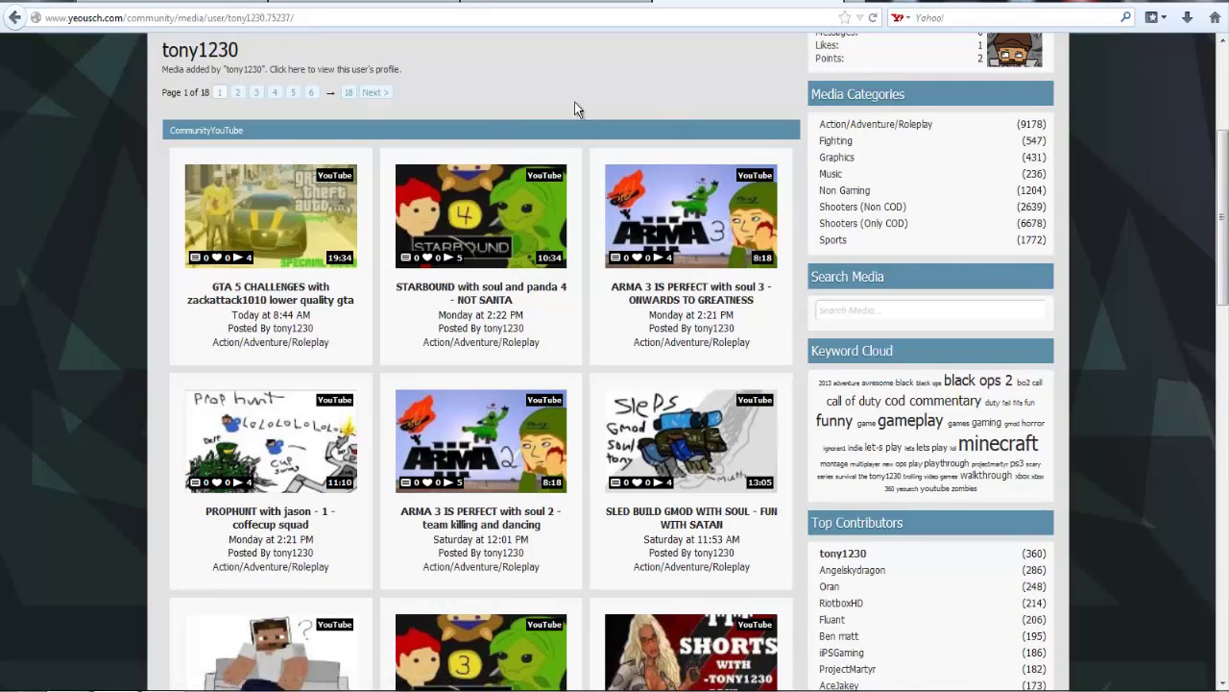
scroll(574, 110, up, 3)
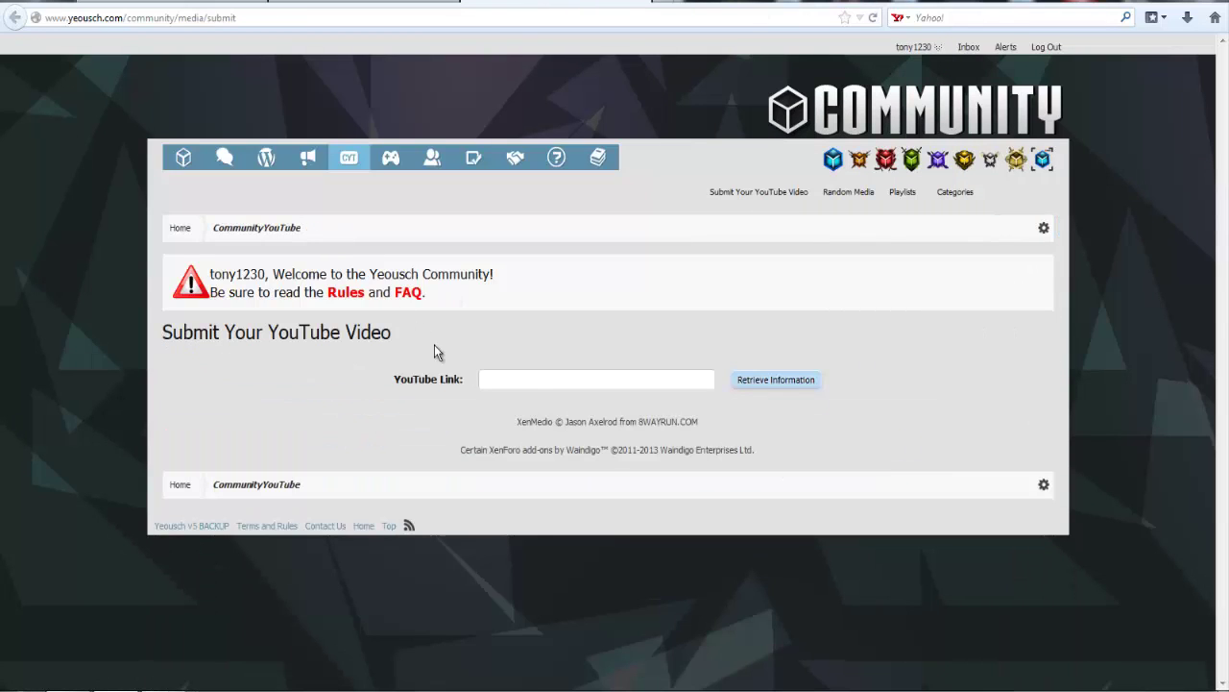
Copy the GTA 5 CHALLENGES video's address and paste it as the YouTube link on the Yeousch submission page.
click(330, 6)
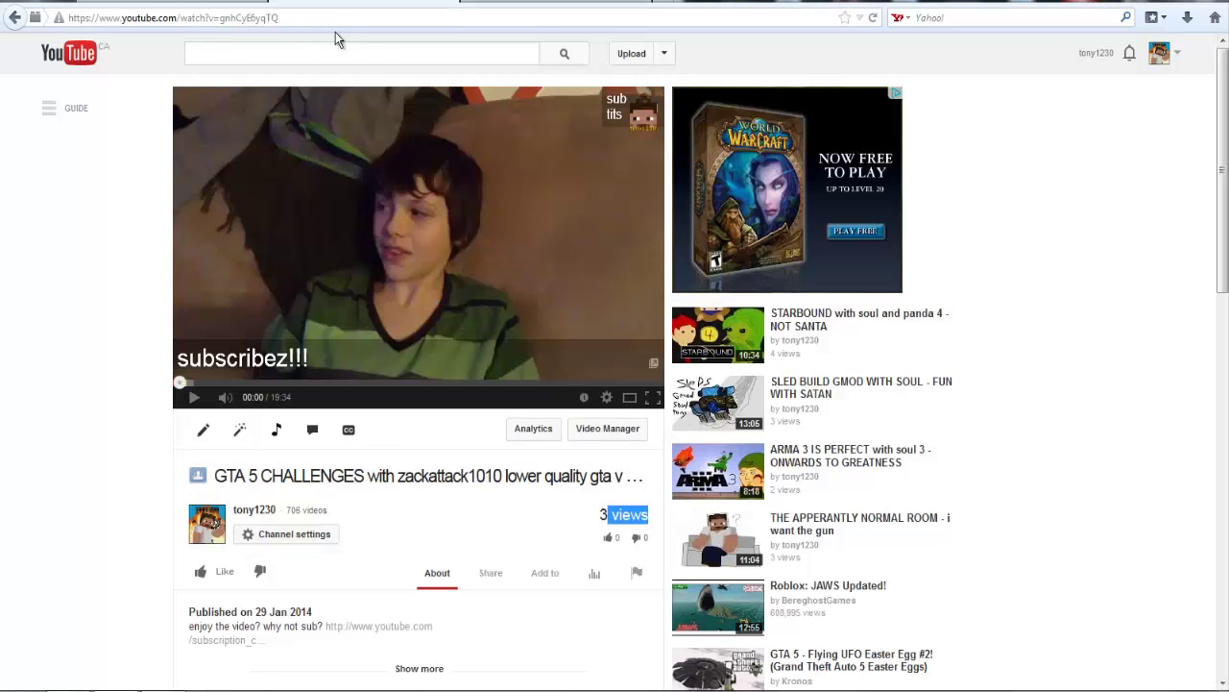
click(335, 17)
drag(279, 17, 123, 17)
click(278, 17)
drag(279, 18, 92, 27)
click(81, 17)
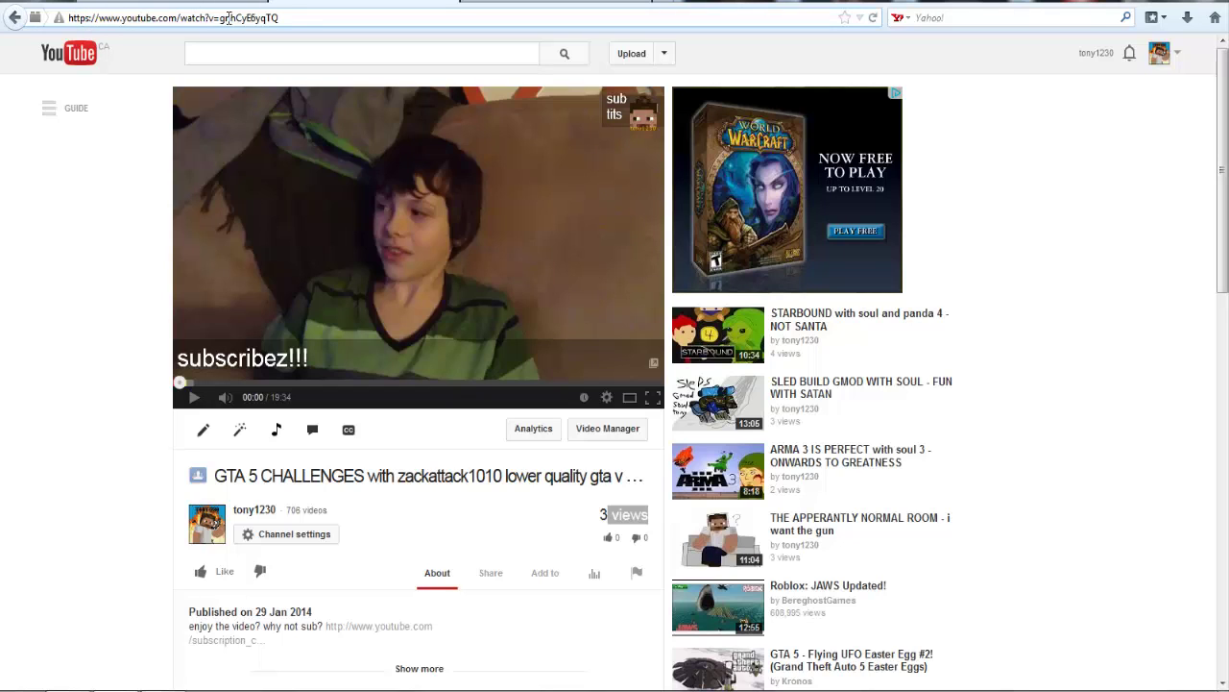
drag(289, 17, 527, 374)
click(500, 382)
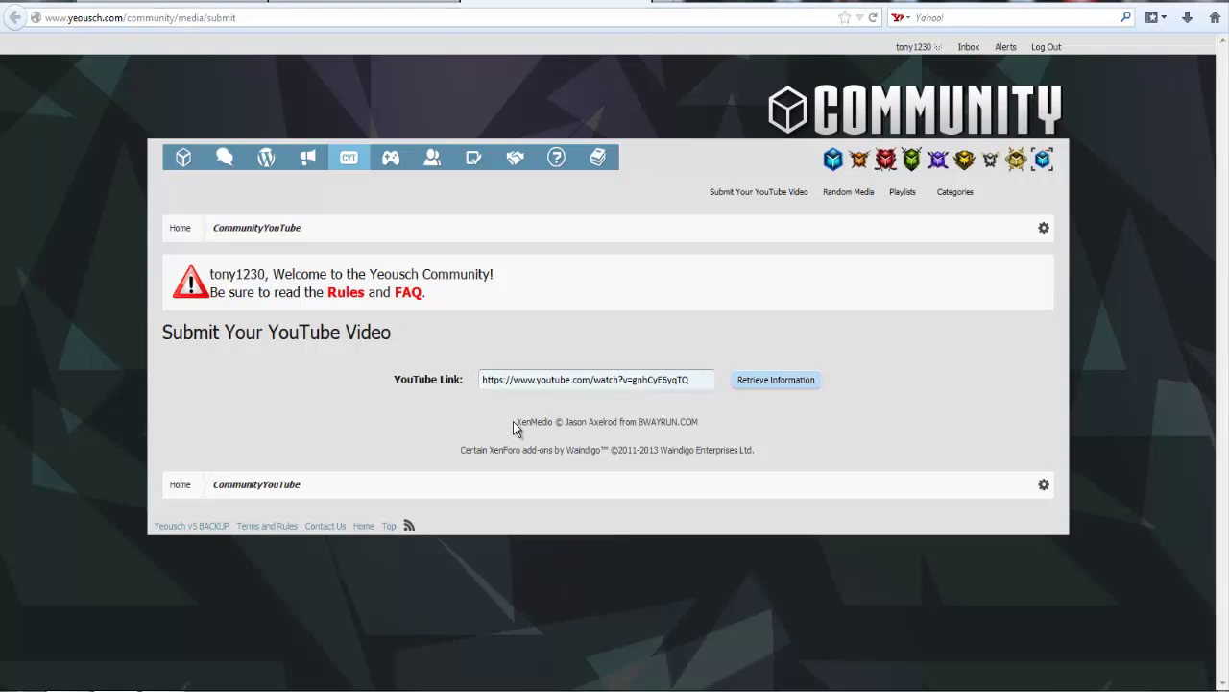
key(BackSpace)
key(BackSpace)
text(:)
click(774, 384)
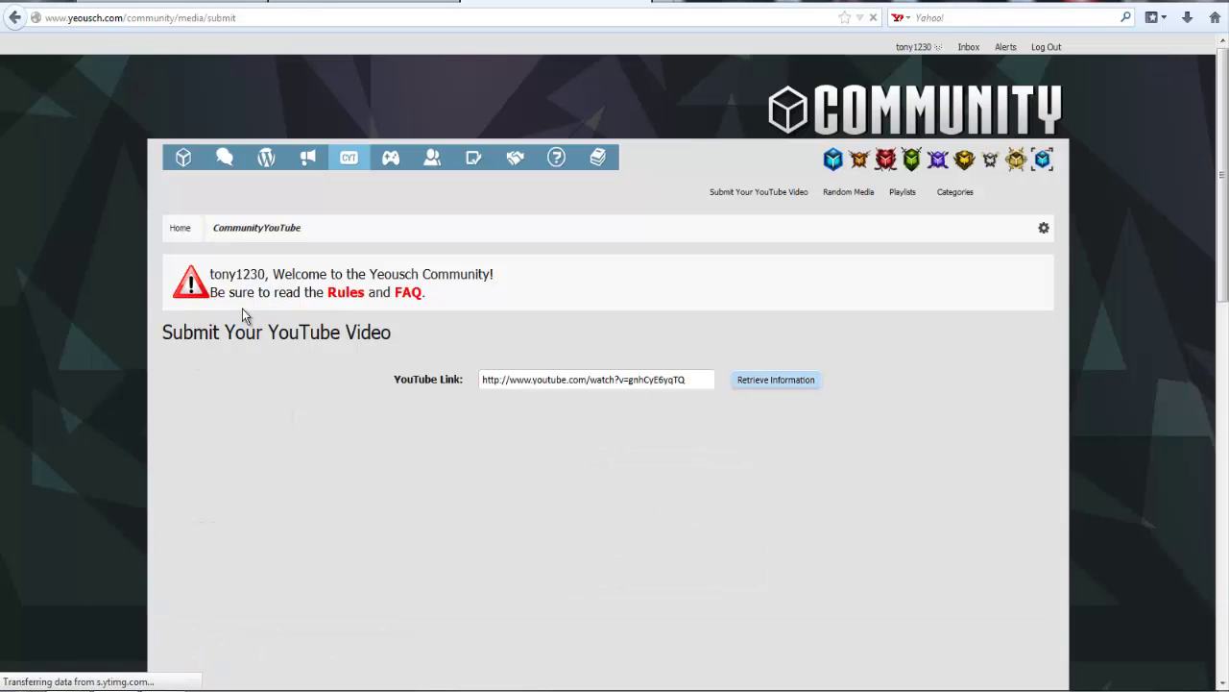
Check the retrieved GTA 5 CHALLENGES video on the submission form and set its category to Action/Adventure/Roleplay.
scroll(586, 353, down, 4)
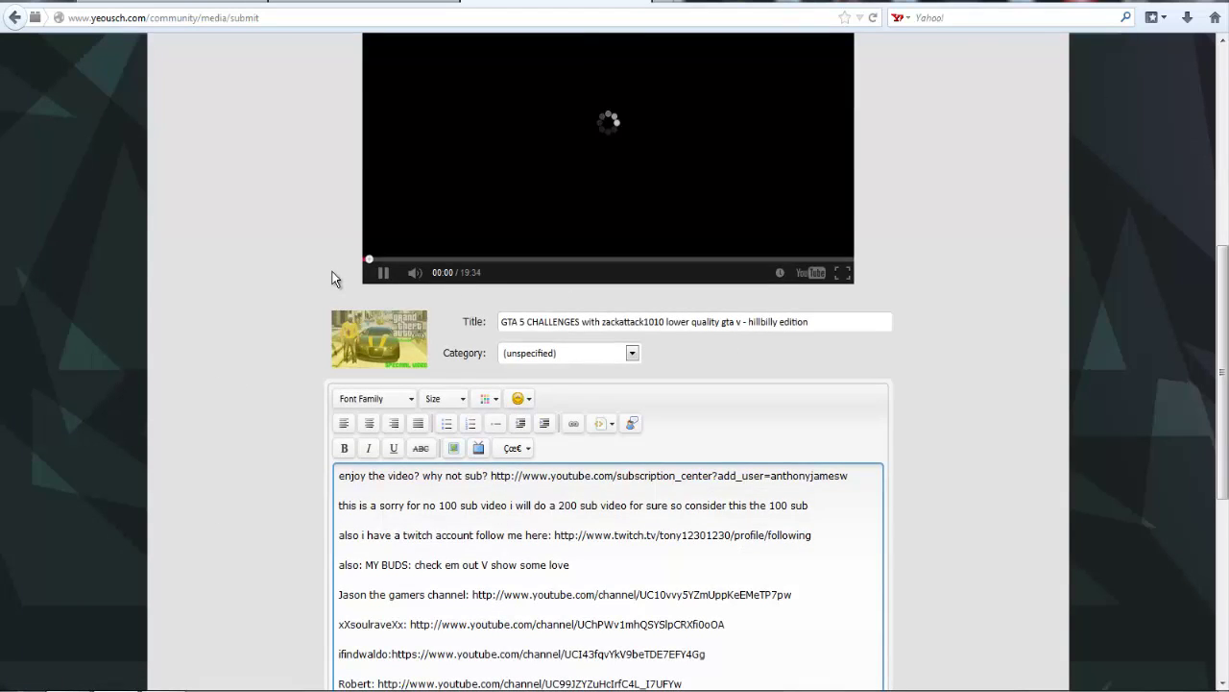
scroll(338, 272, up, 4)
scroll(341, 262, down, 3)
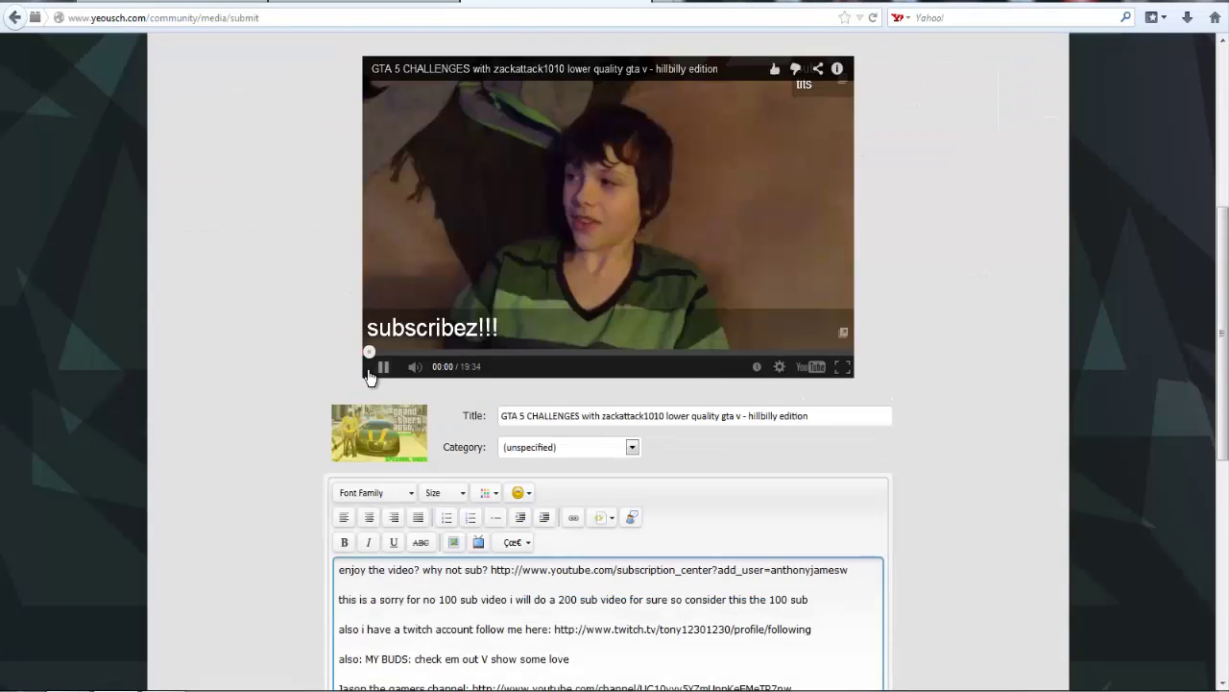
click(576, 446)
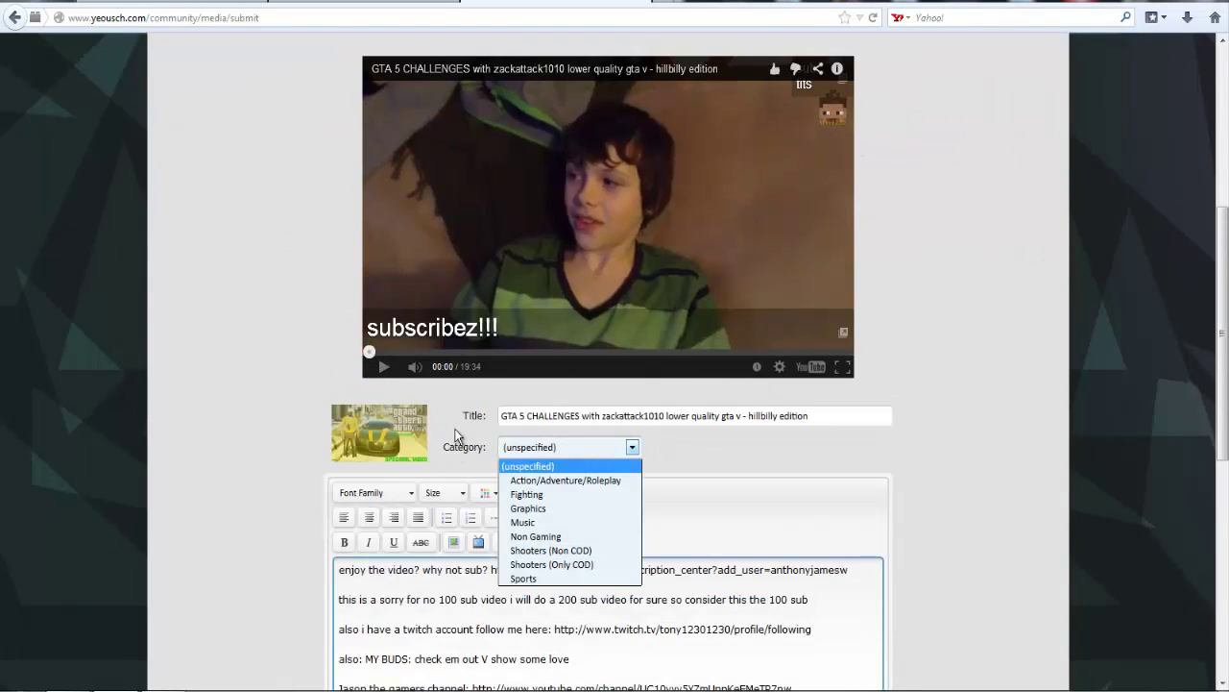
click(574, 484)
Fill in the keywords tony1230, video games, lp, lets plays, funny, games, gmod, minecraft, fail, indie, horror and review the submission form.
scroll(713, 444, down, 4)
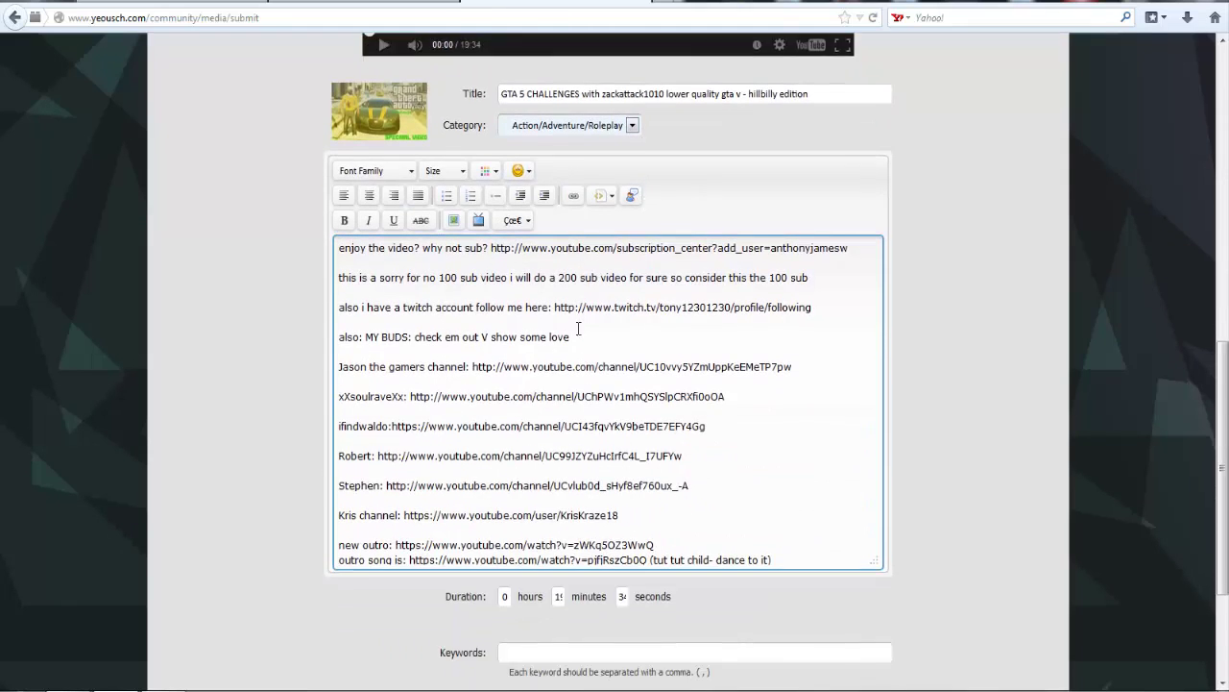
scroll(577, 452, up, 1)
scroll(480, 457, down, 1)
scroll(480, 457, down, 1)
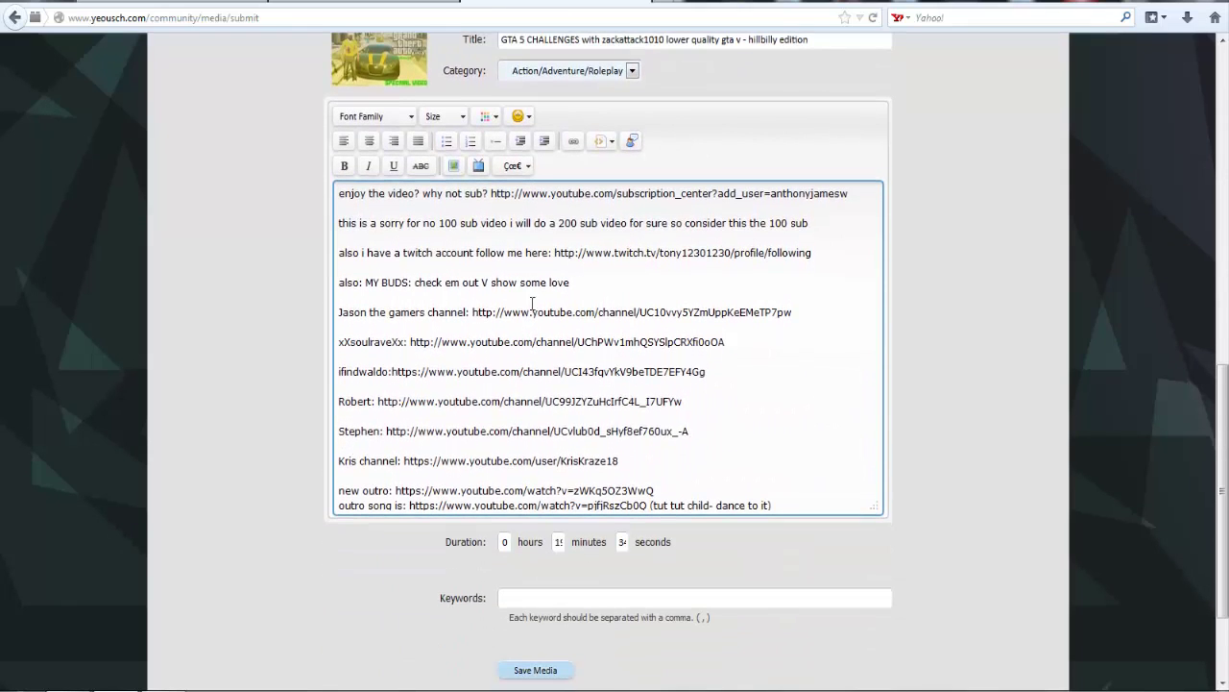
scroll(569, 358, down, 3)
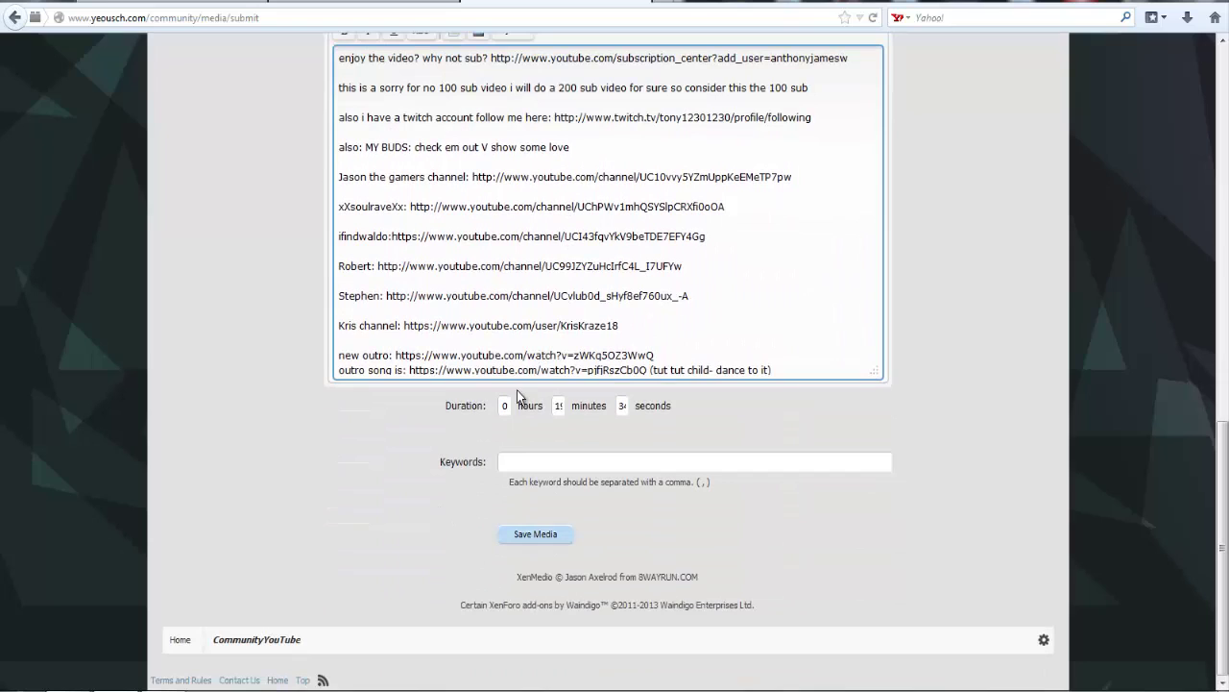
click(530, 462)
text(t)
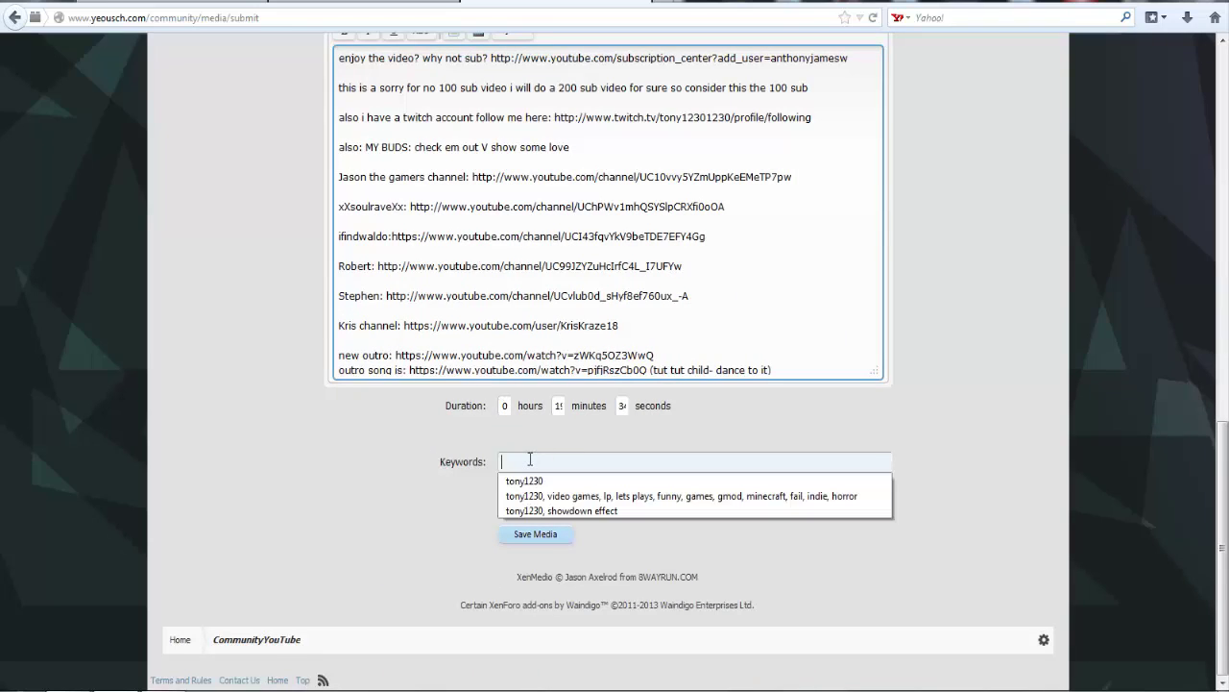
click(540, 499)
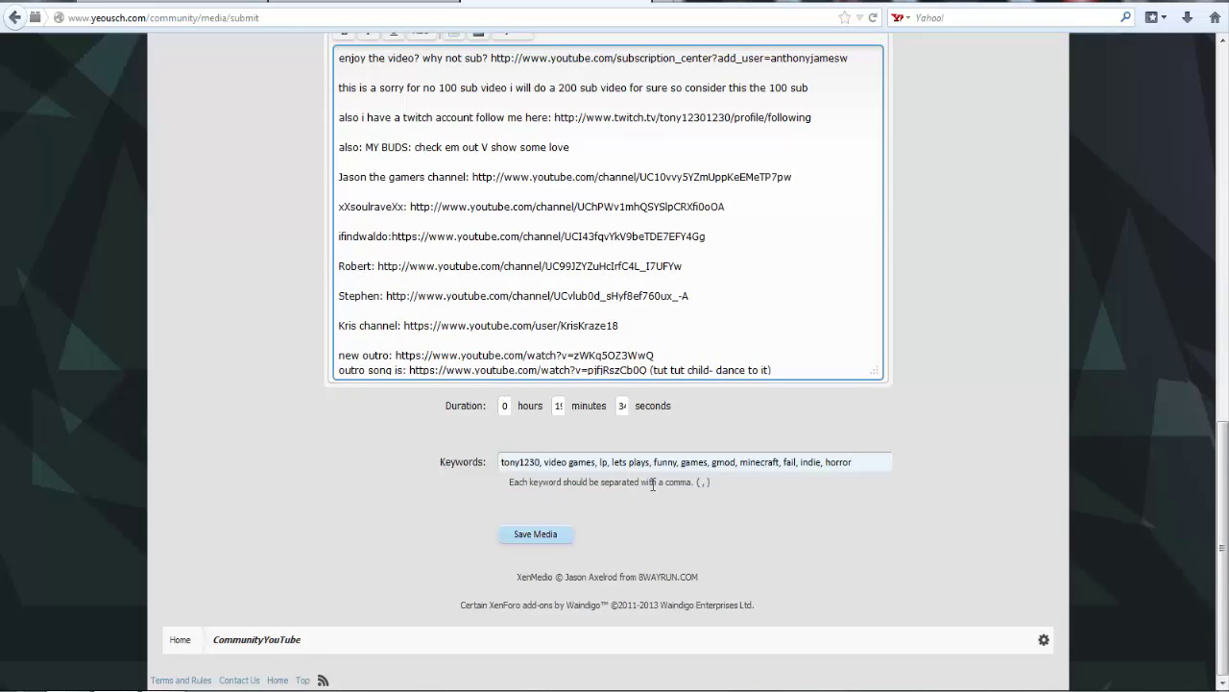
scroll(717, 151, up, 15)
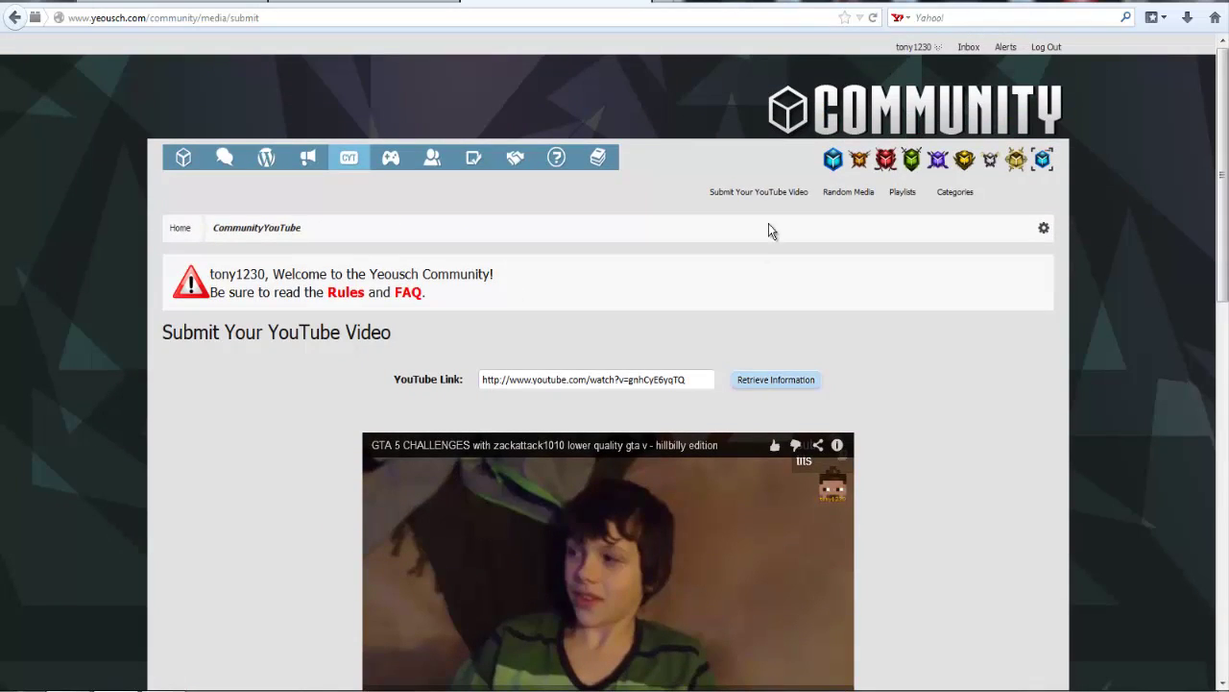
scroll(768, 385, down, 5)
scroll(617, 316, up, 4)
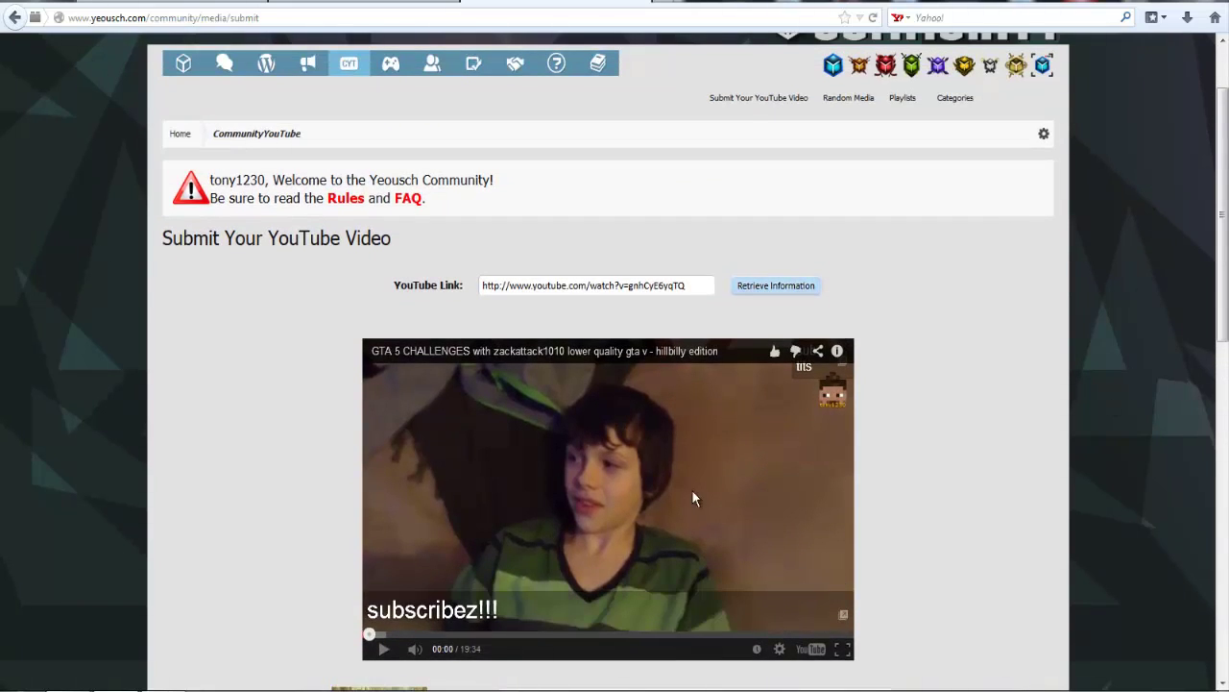
Return to the YouTube upload page of the DEAD SPACE 2 13 video to check its progress.
click(645, 4)
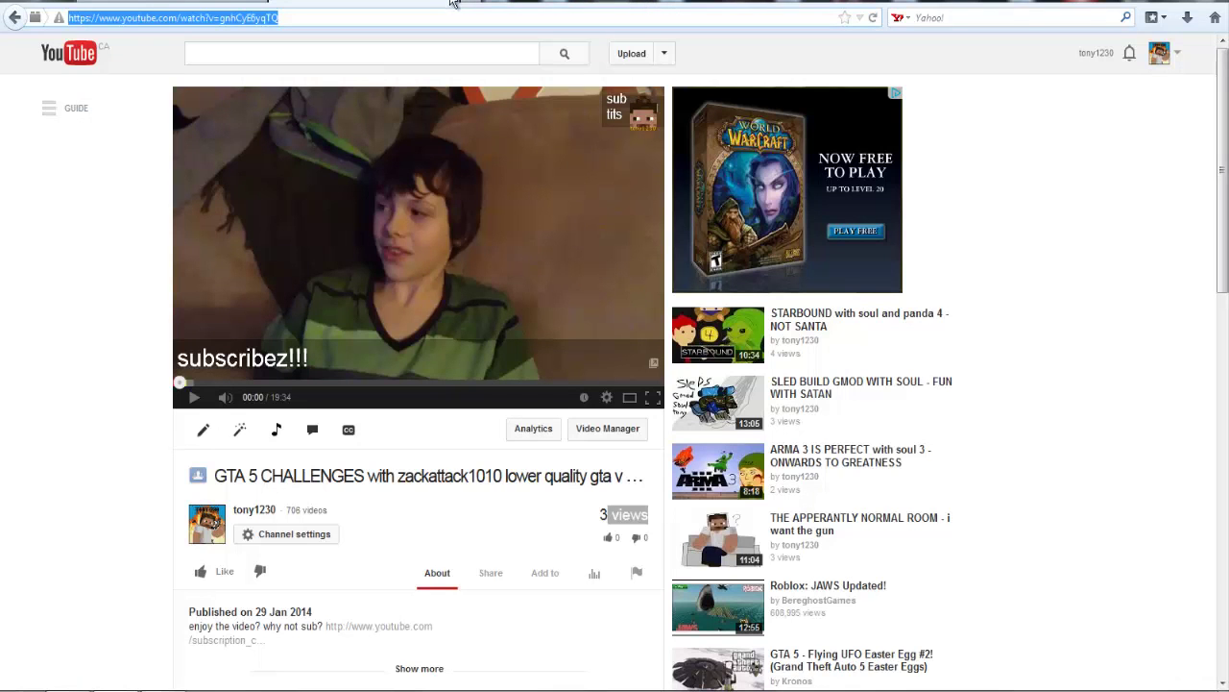
key(ctrl+Tab)
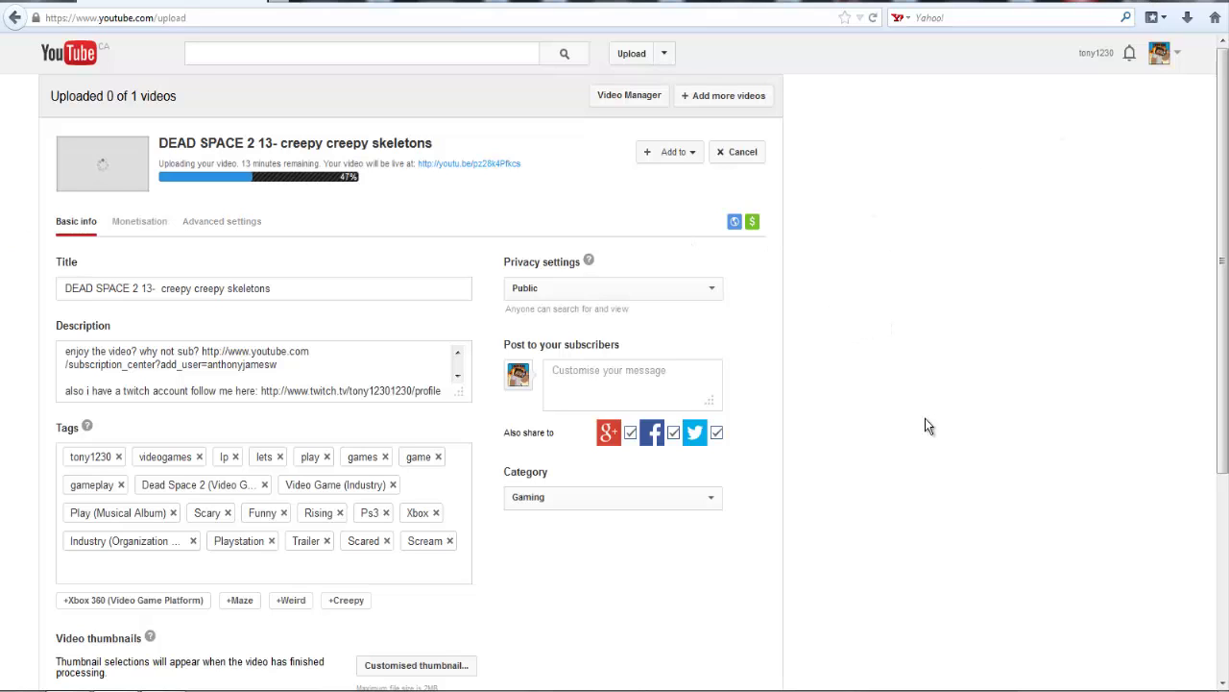
drag(925, 418, 1010, 443)
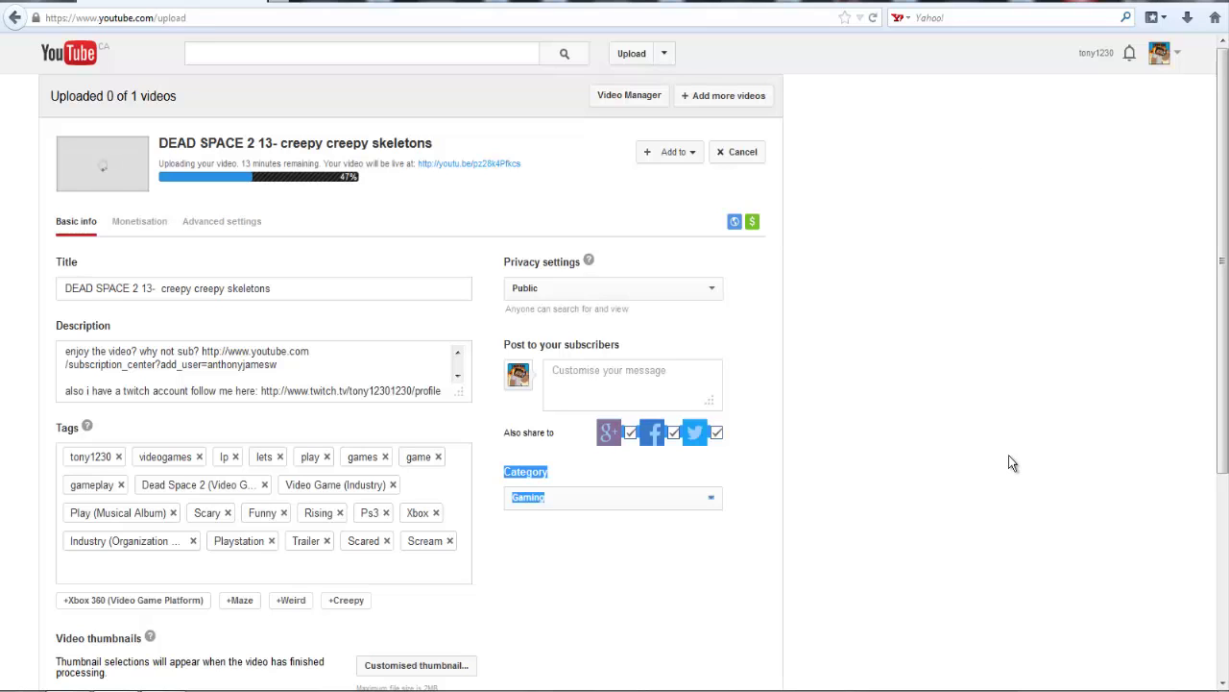
Show the desktop and view the NETHER and STARBOUND thumbnail images stored there, closing each one.
click(1165, 4)
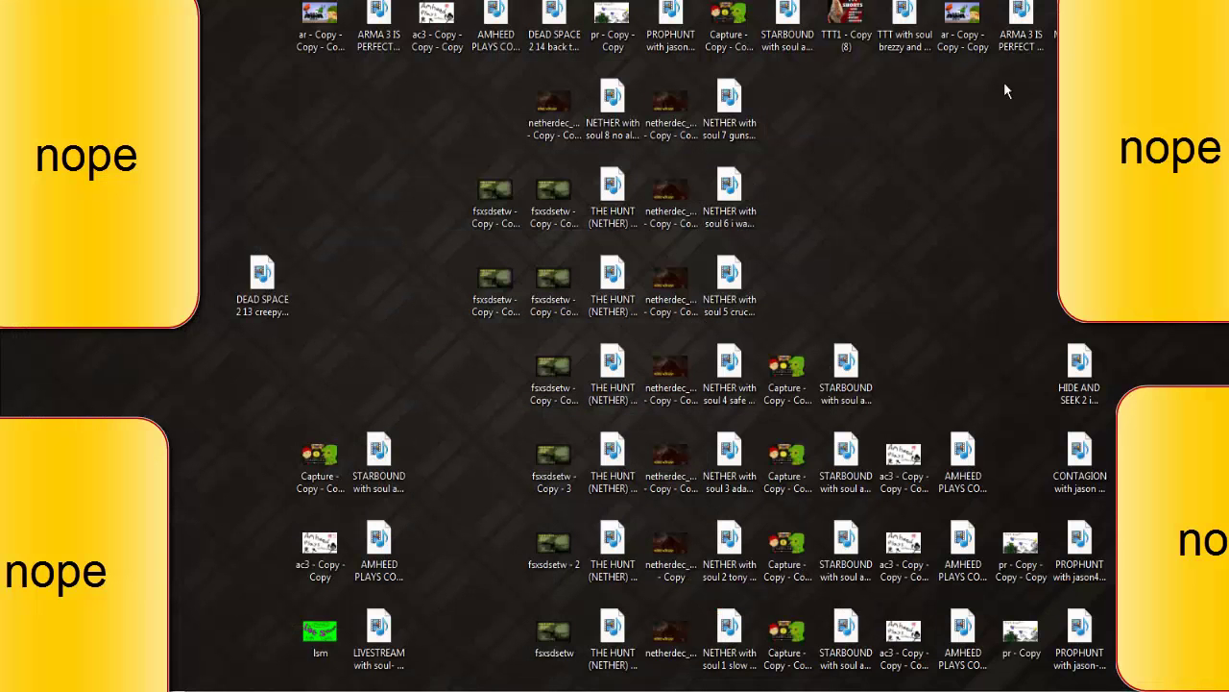
double_click(495, 278)
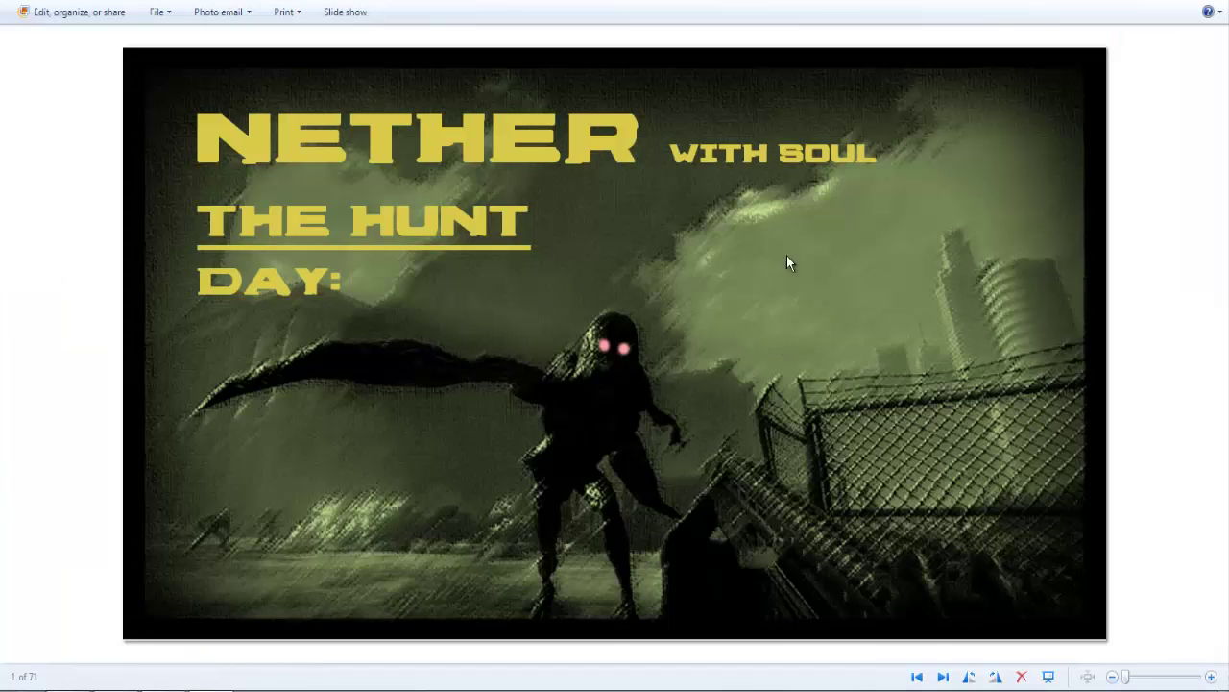
click(1193, 5)
double_click(787, 369)
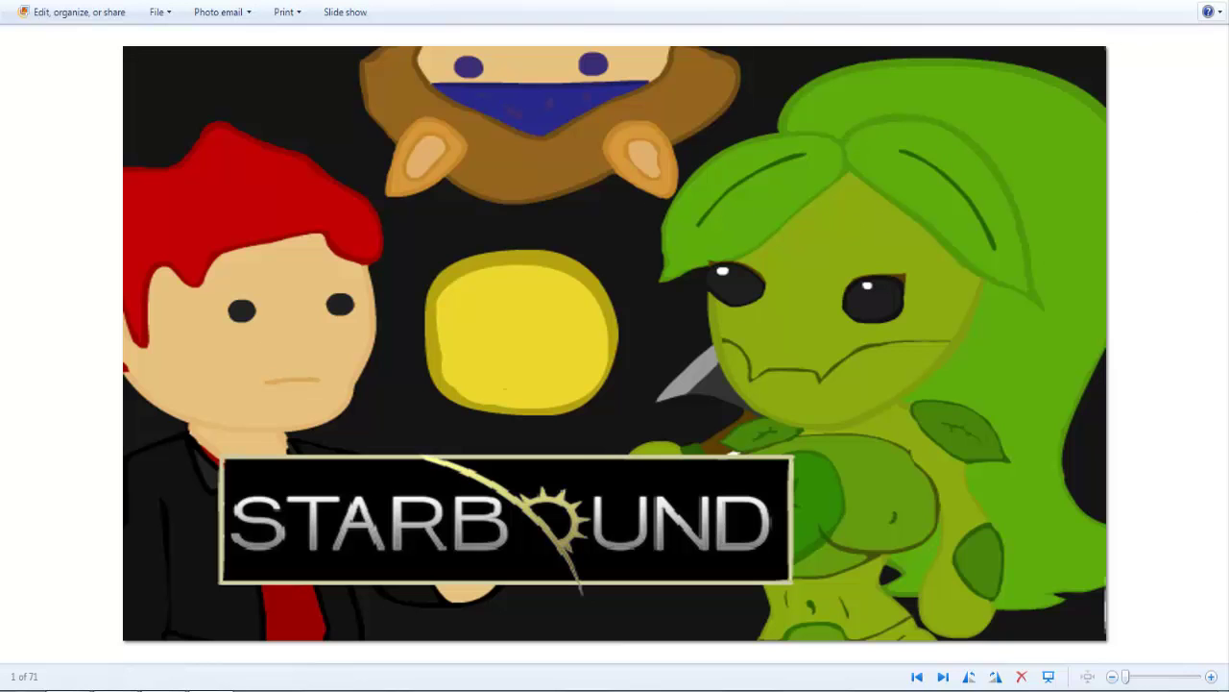
key(alt+F4)
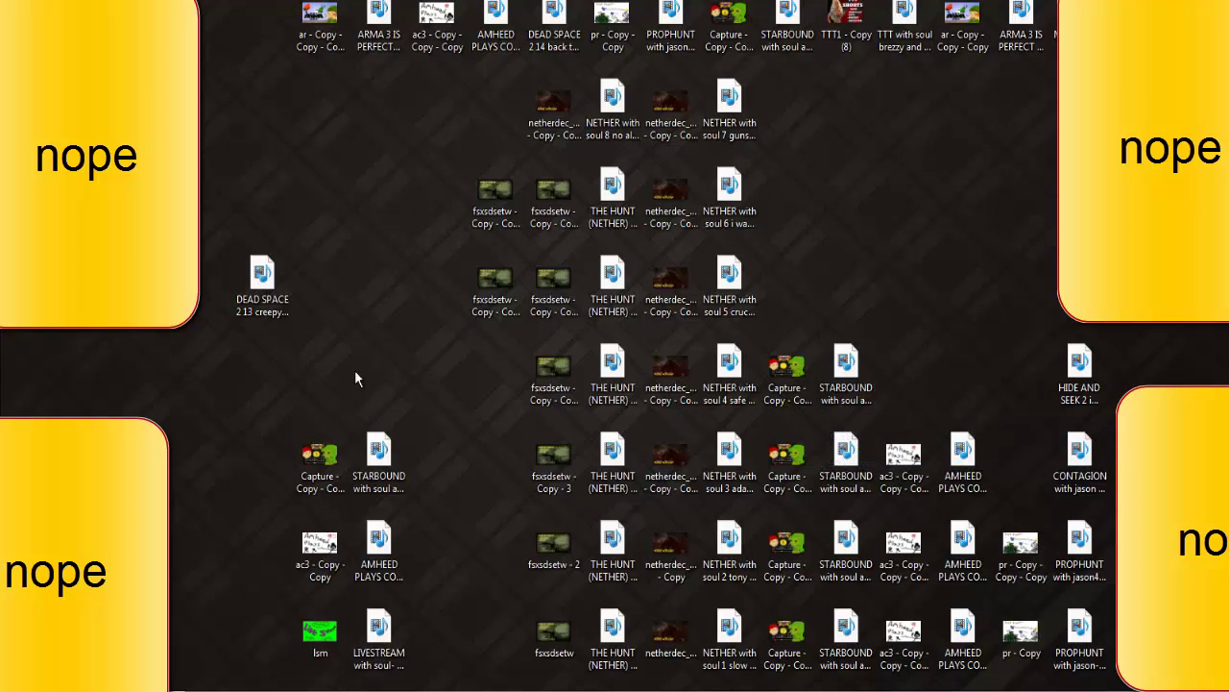
Examine the video files and matching thumbnails laid out on the desktop and return to the YouTube upload page.
drag(279, 356, 423, 586)
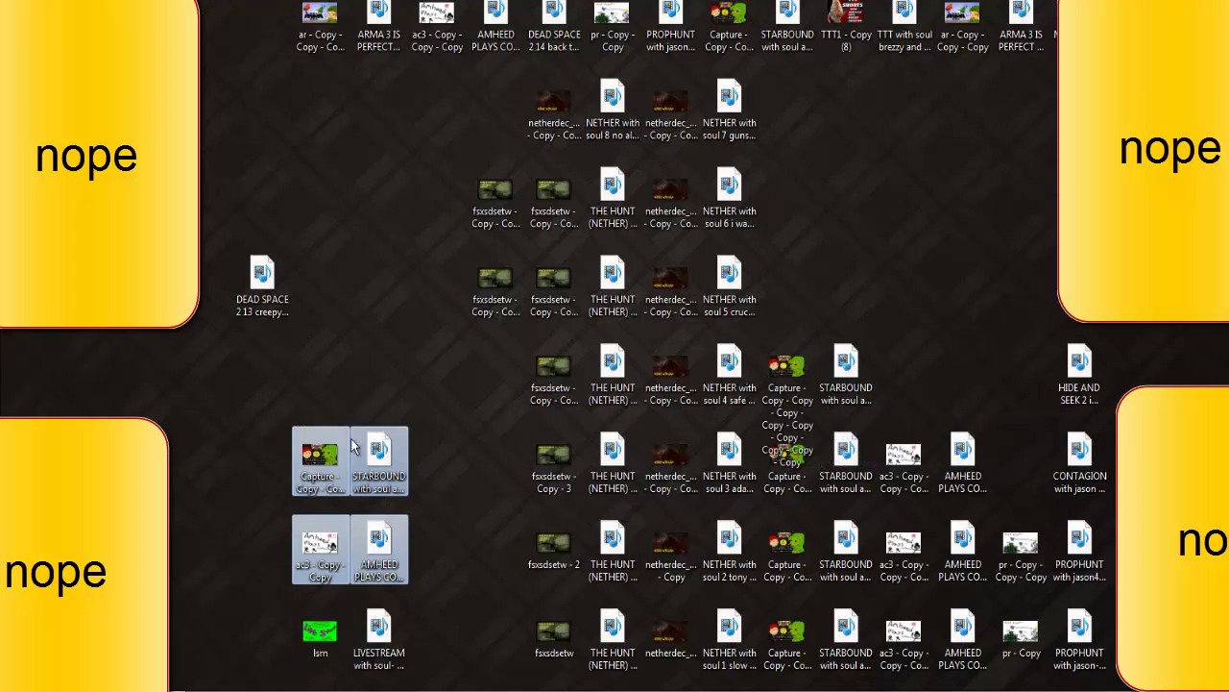
click(238, 446)
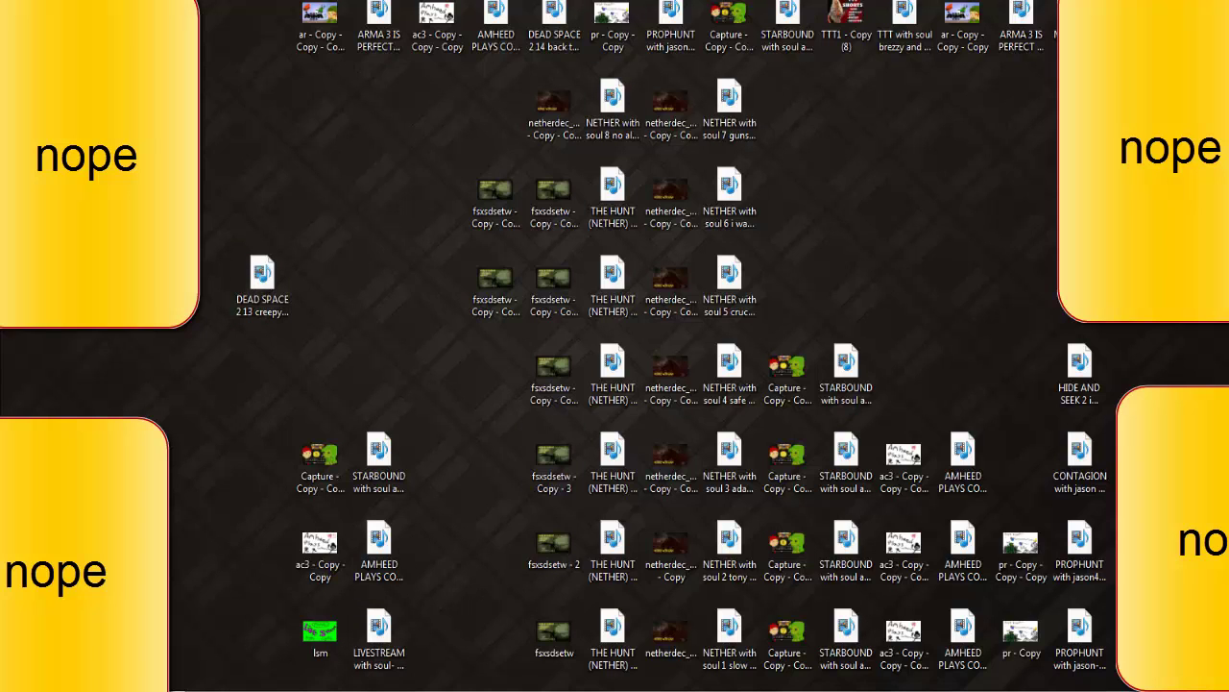
drag(190, 2, 1114, 684)
click(381, 385)
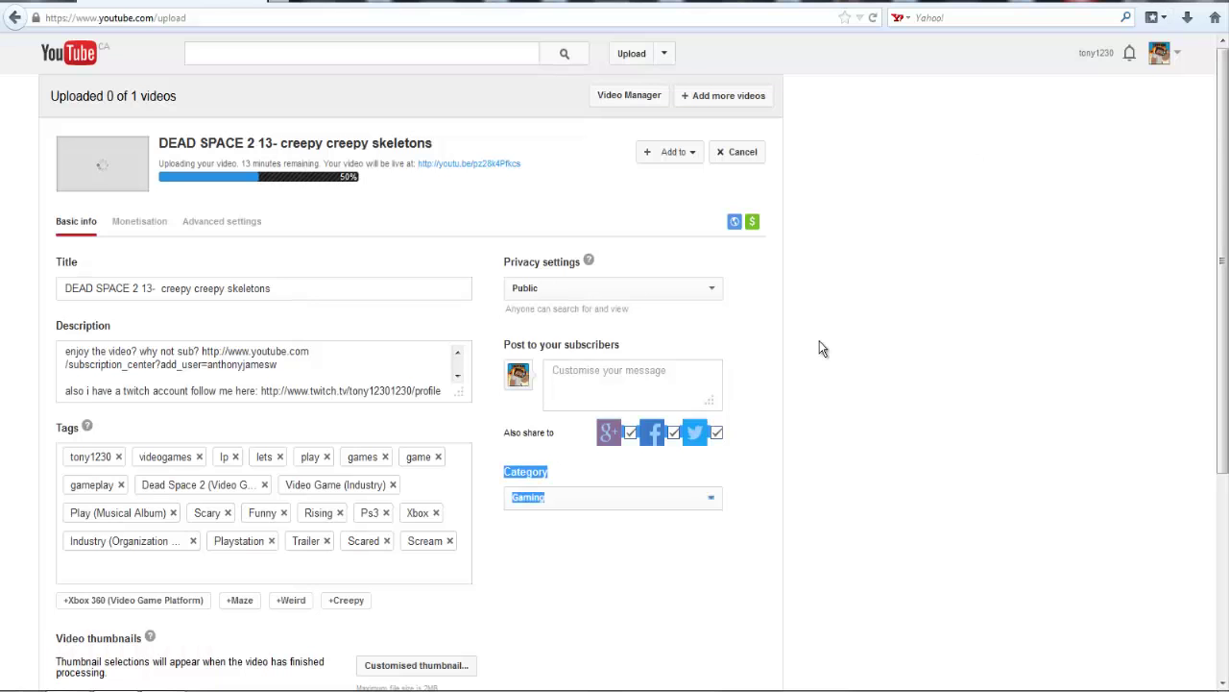
click(817, 338)
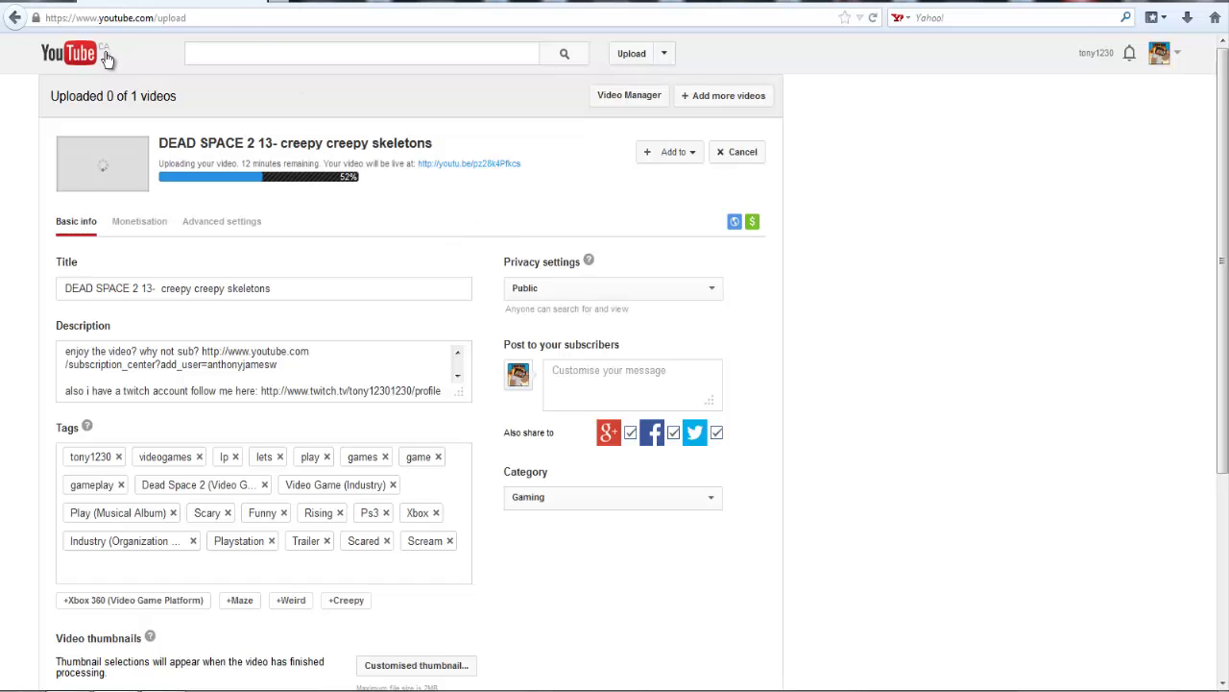
Open YouTube's Video Manager, look at the Community comments and open the message inbox.
click(71, 54)
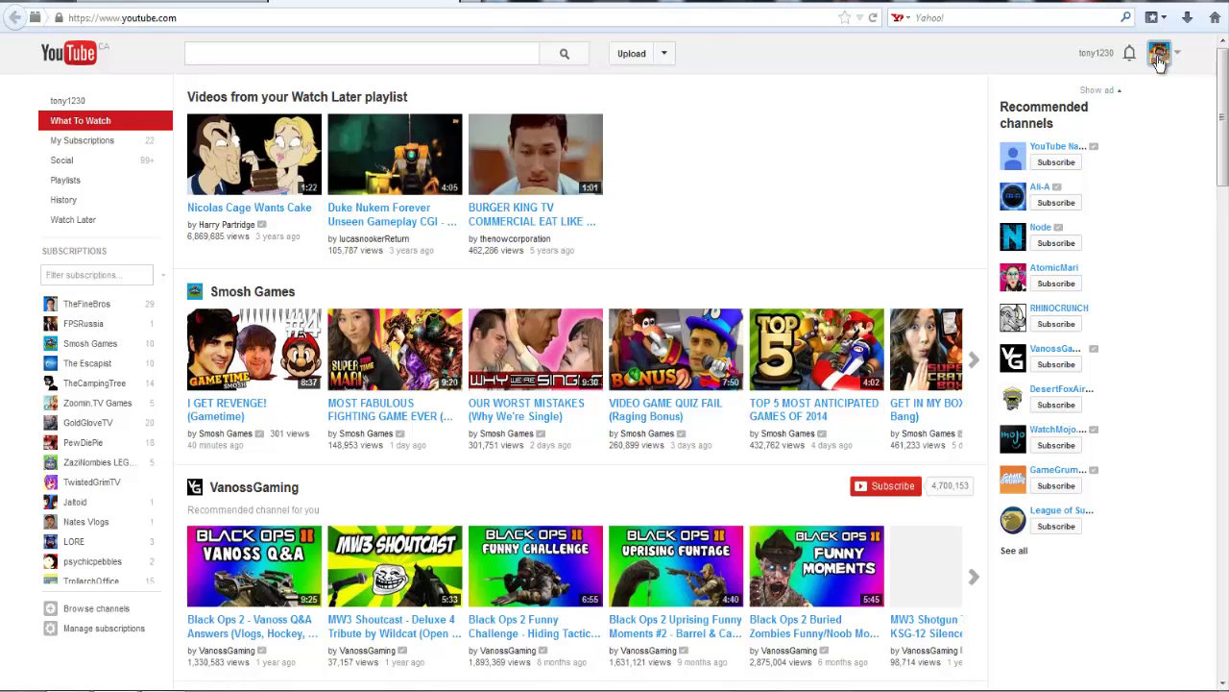
click(1159, 55)
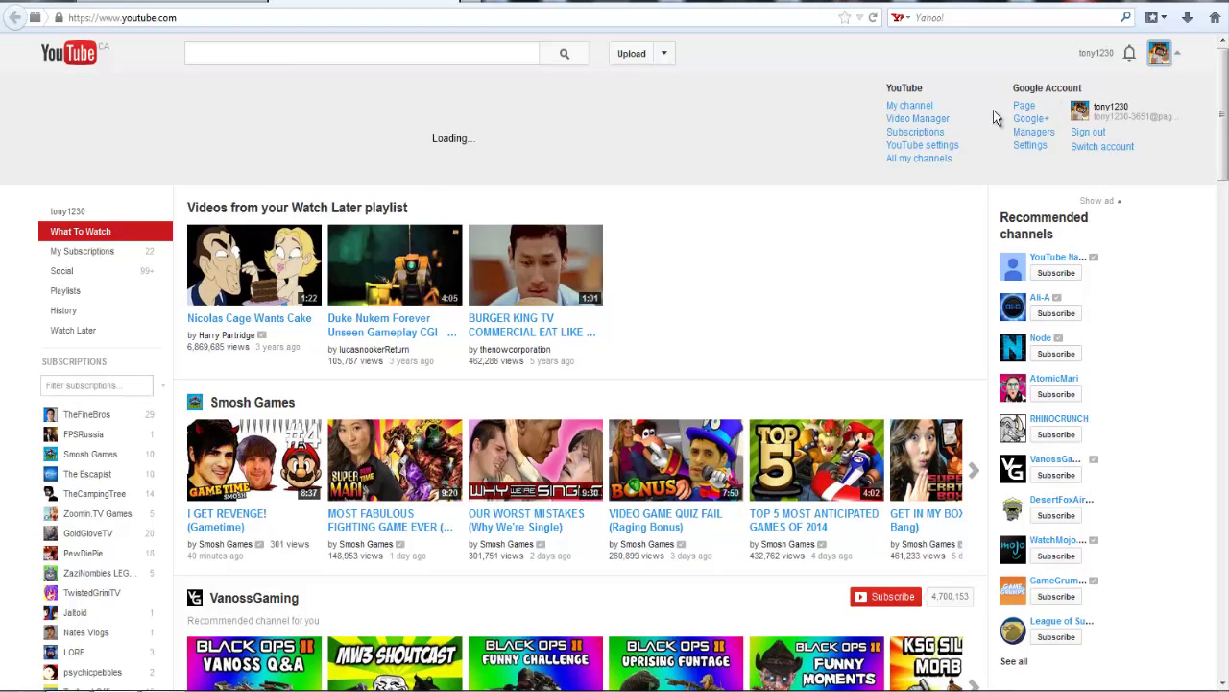
click(917, 118)
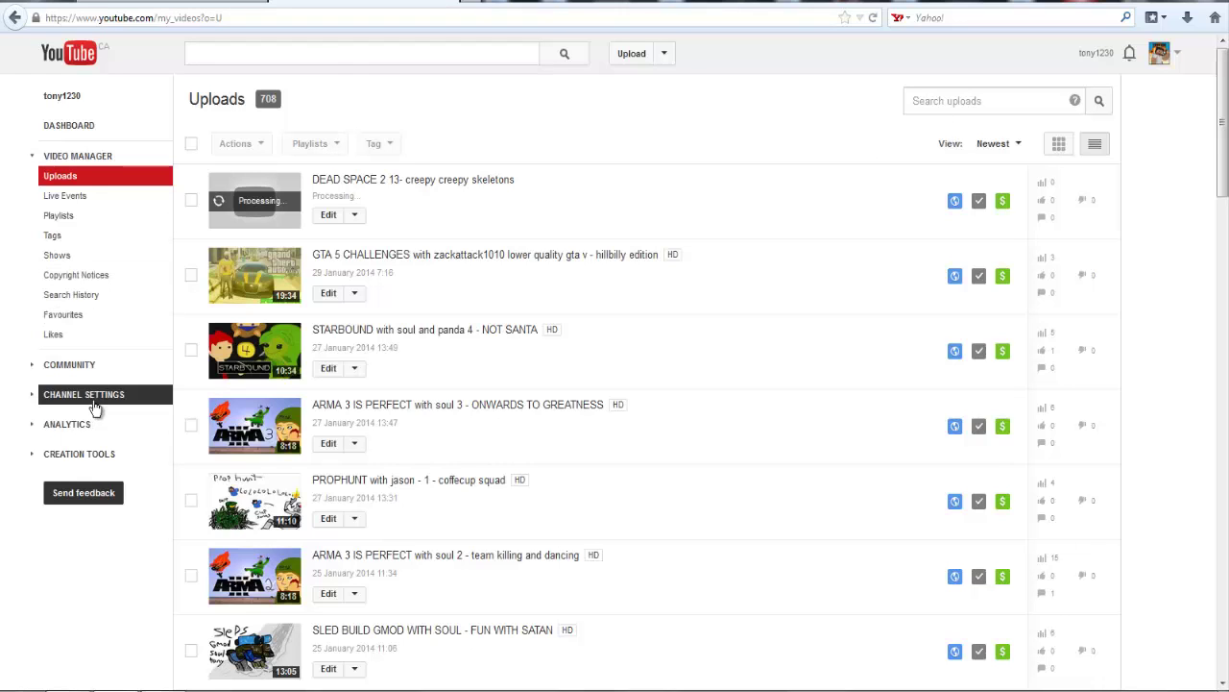
click(69, 364)
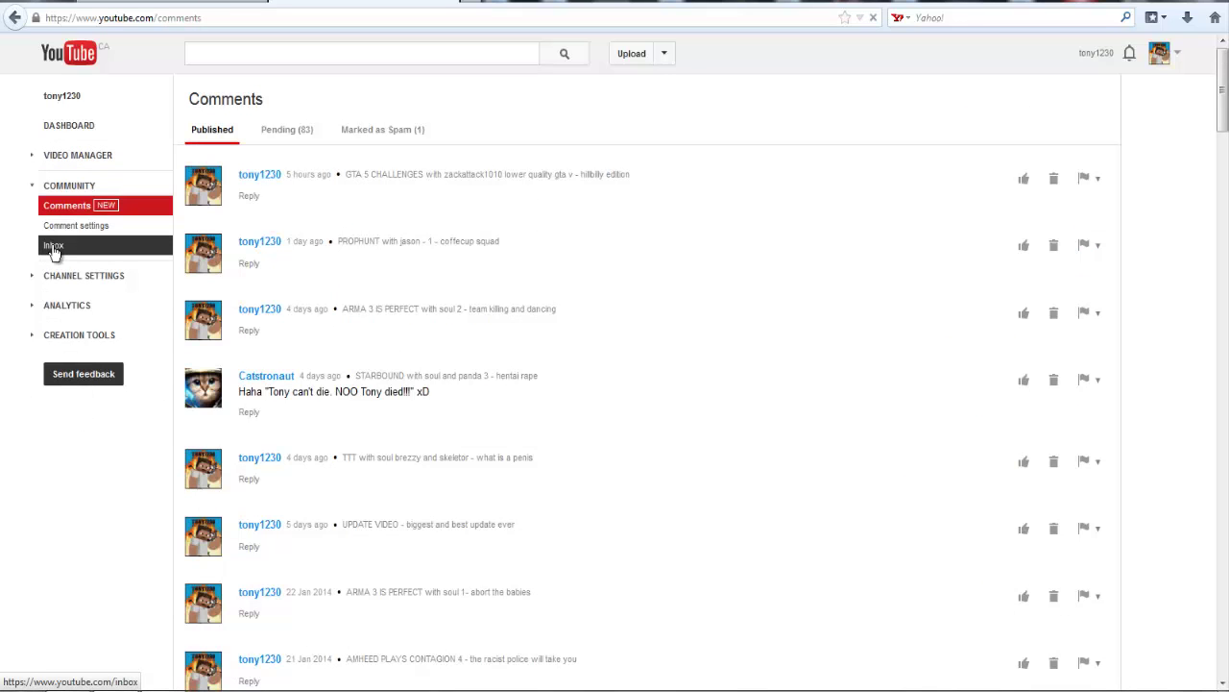
click(50, 244)
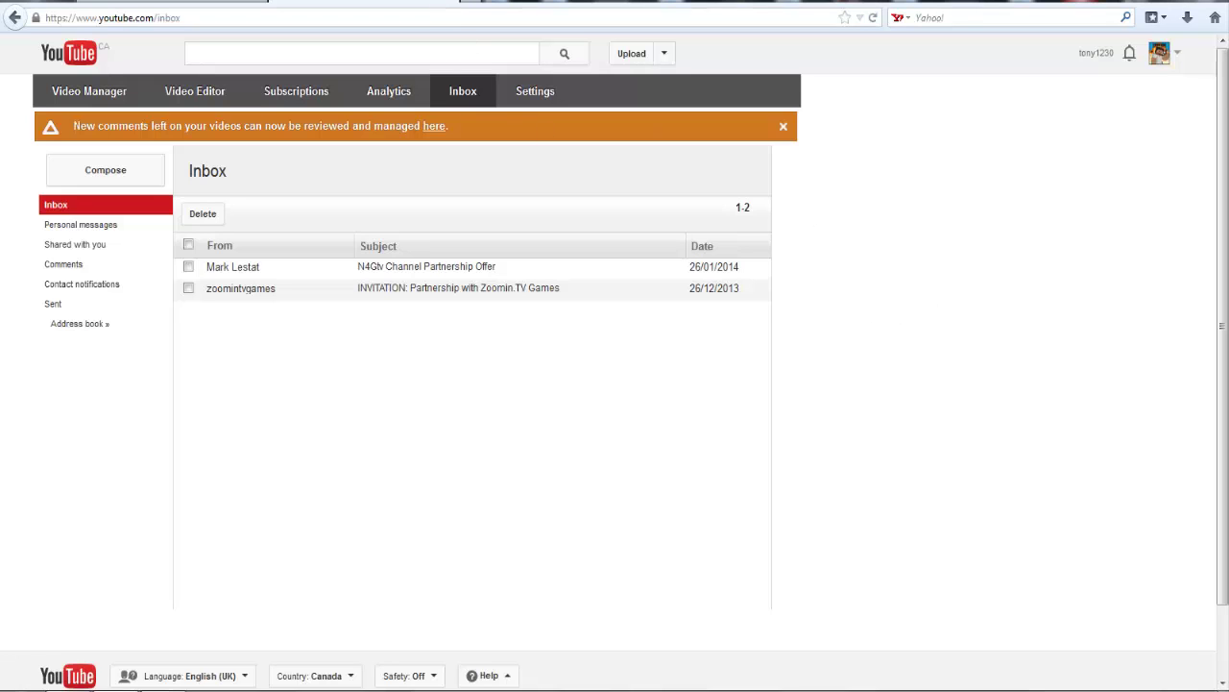
Open the channel's own page and look through its recent uploads and the STARBOUND and ARMA 3 video sections.
click(1160, 53)
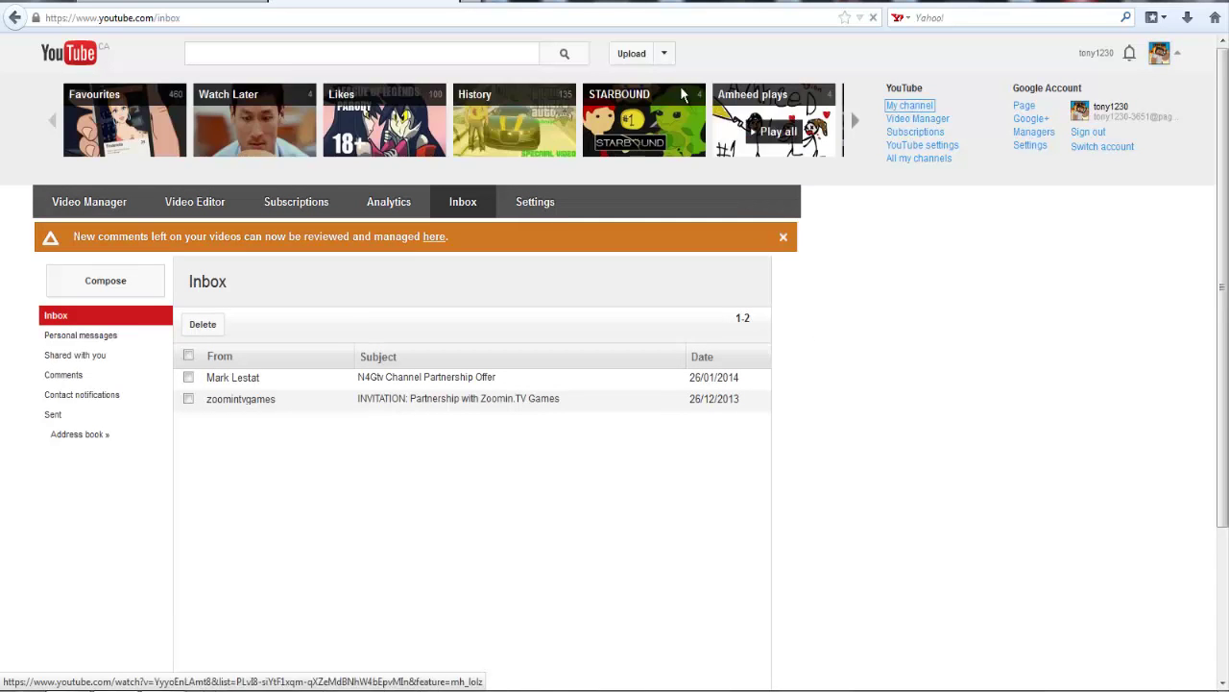
click(283, 2)
click(356, 3)
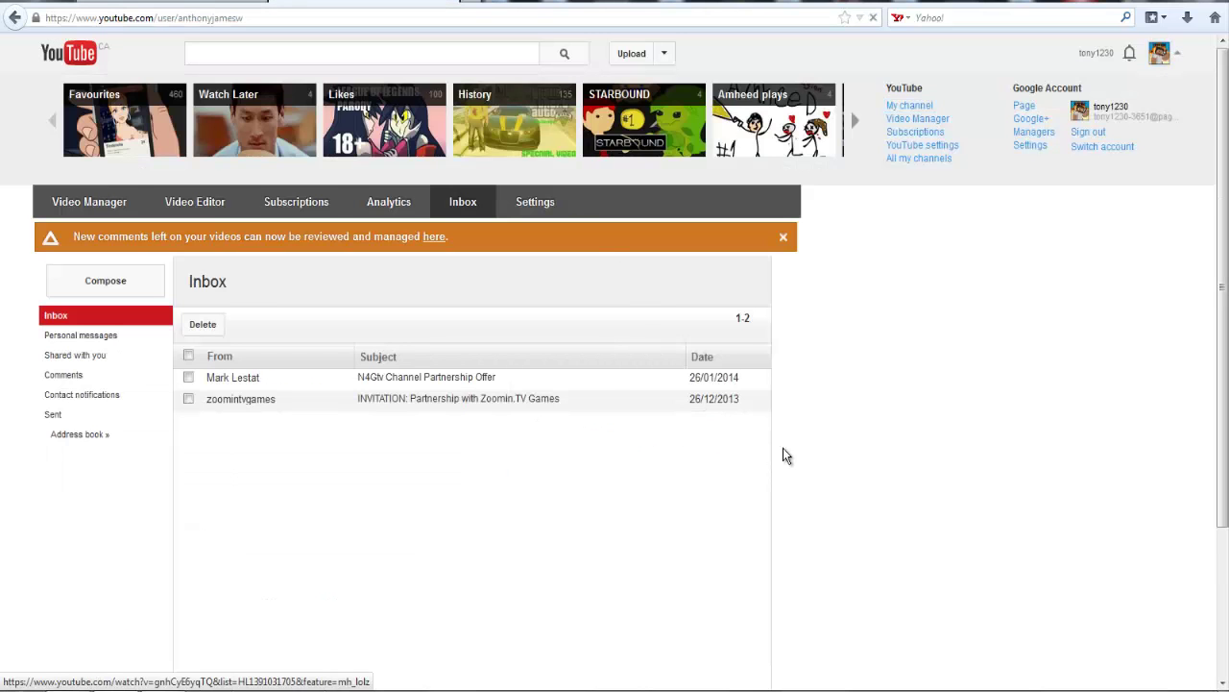
scroll(642, 405, down, 5)
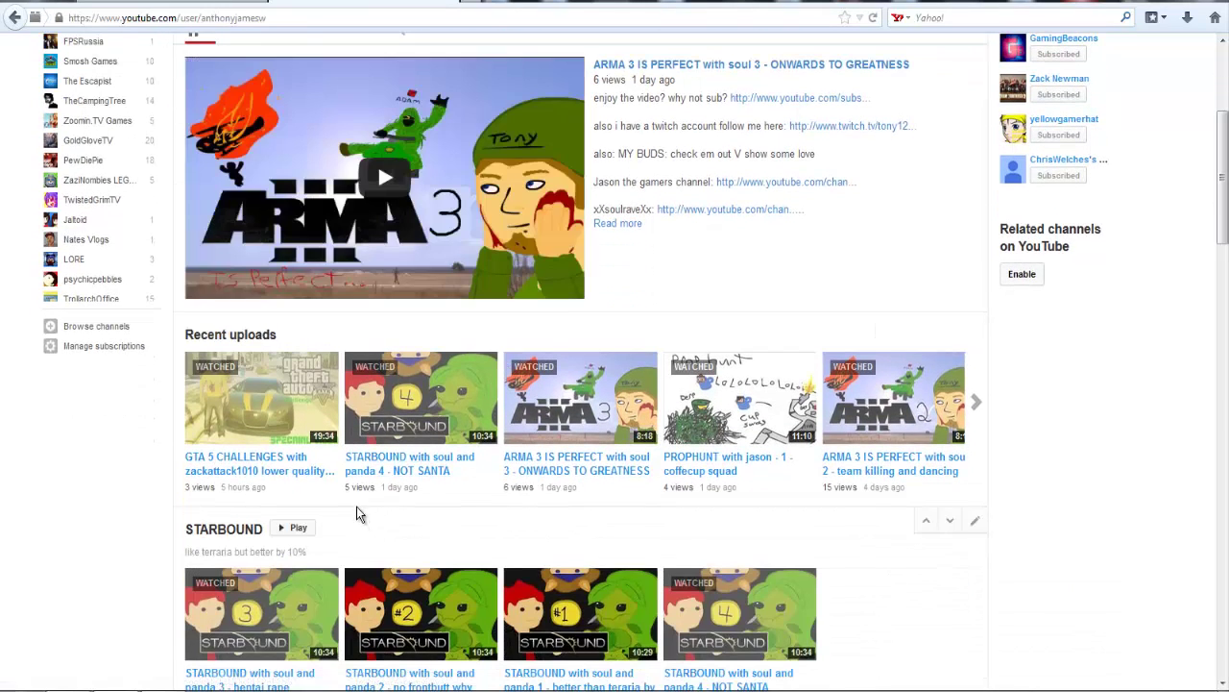
drag(507, 497, 716, 490)
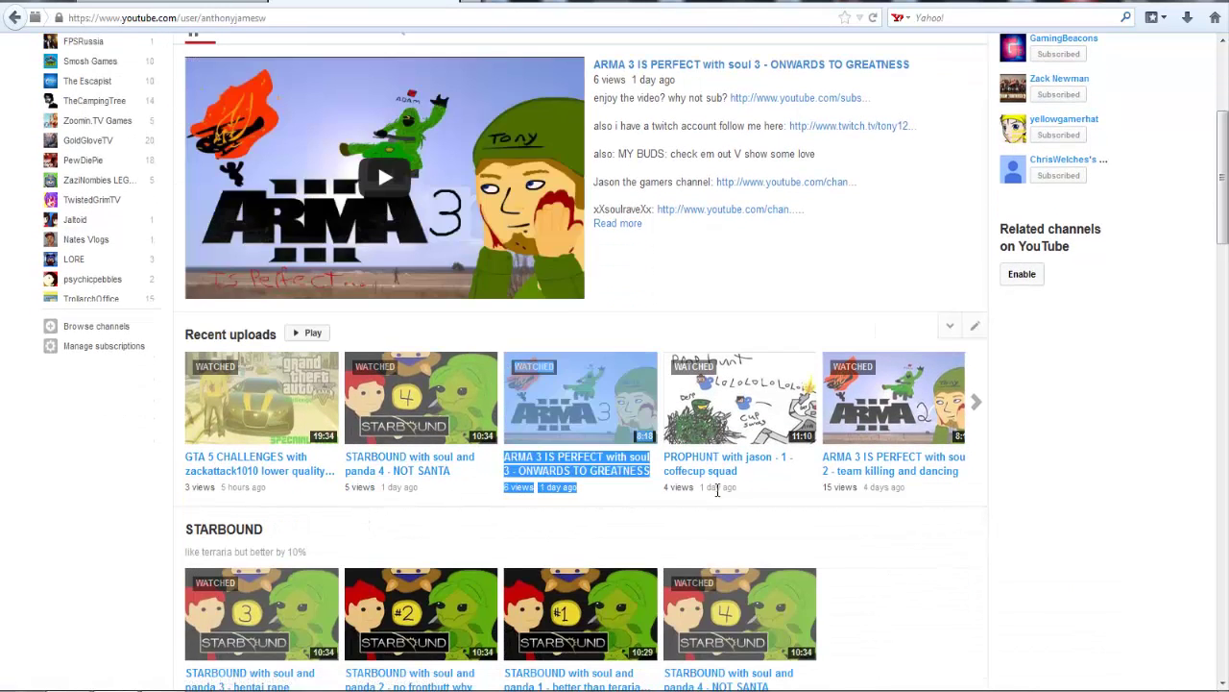
drag(842, 486, 851, 488)
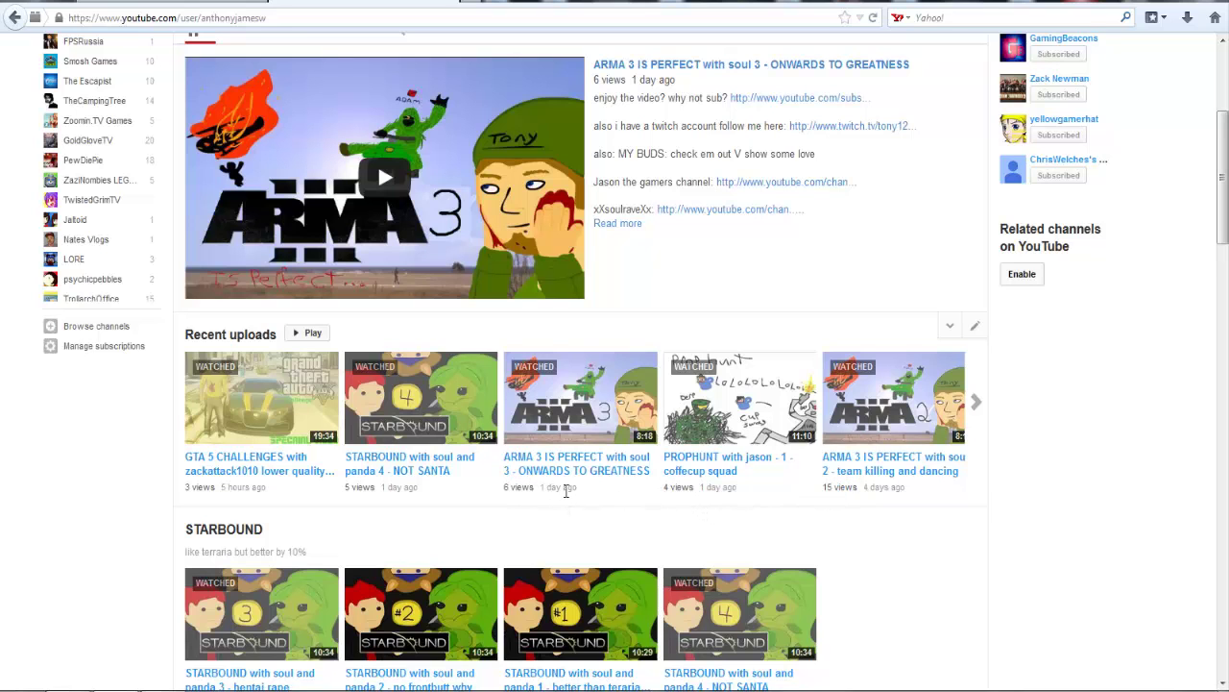
scroll(830, 542, down, 3)
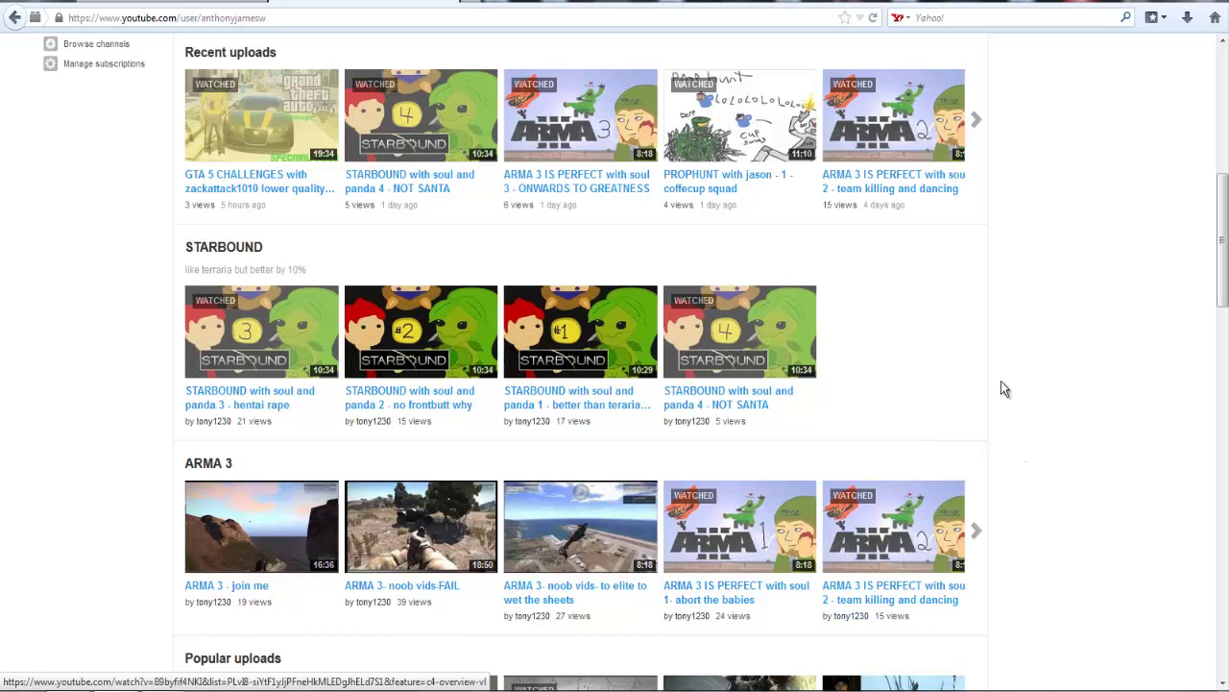
scroll(993, 351, up, 5)
scroll(598, 471, up, 1)
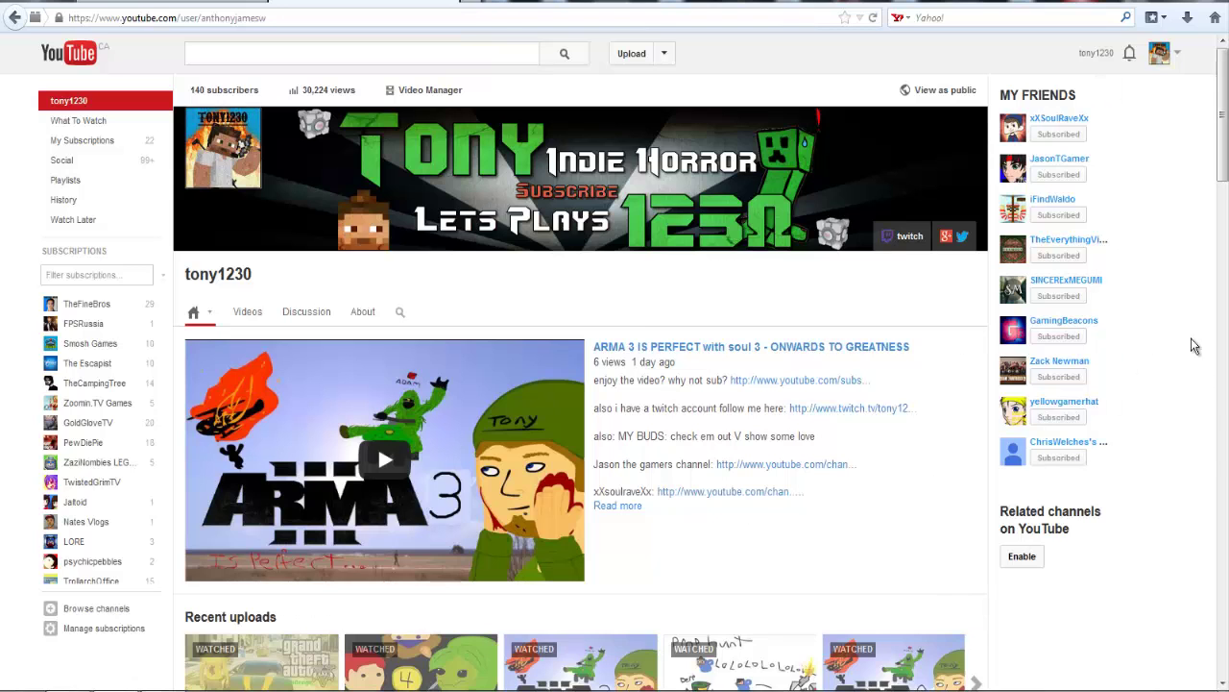
Examine the My Friends channel list and the Related channels section on the channel page.
drag(1016, 408, 1104, 106)
click(1159, 184)
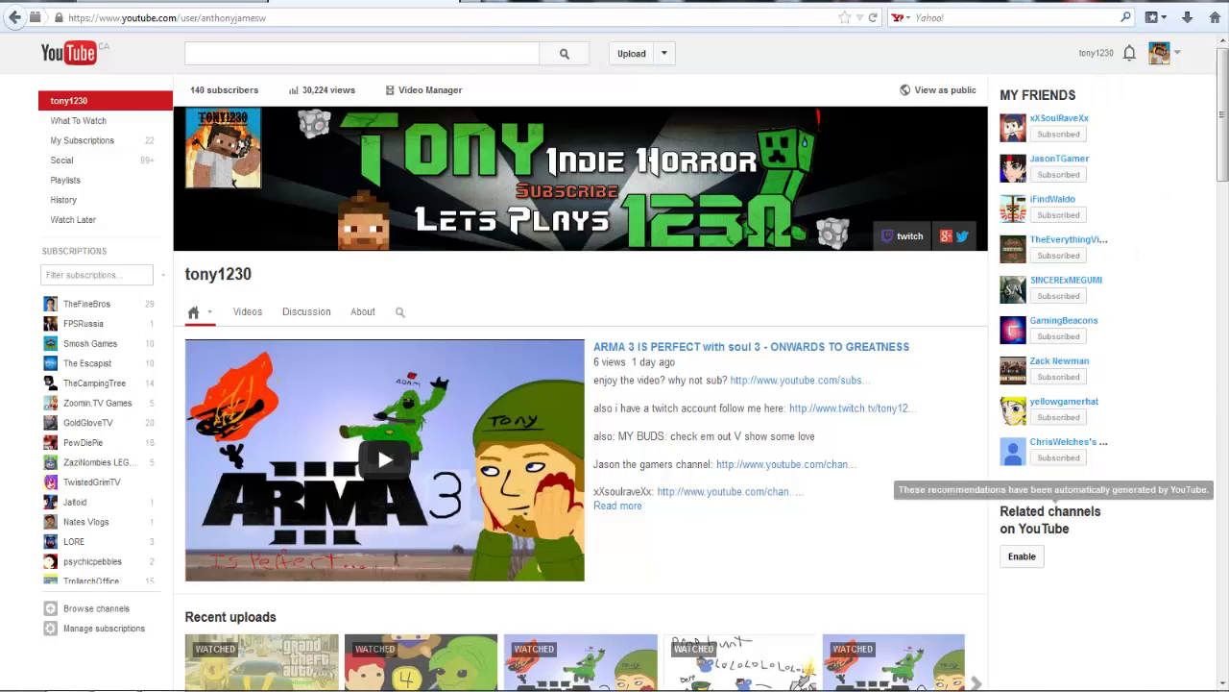
mouse_move(1042, 507)
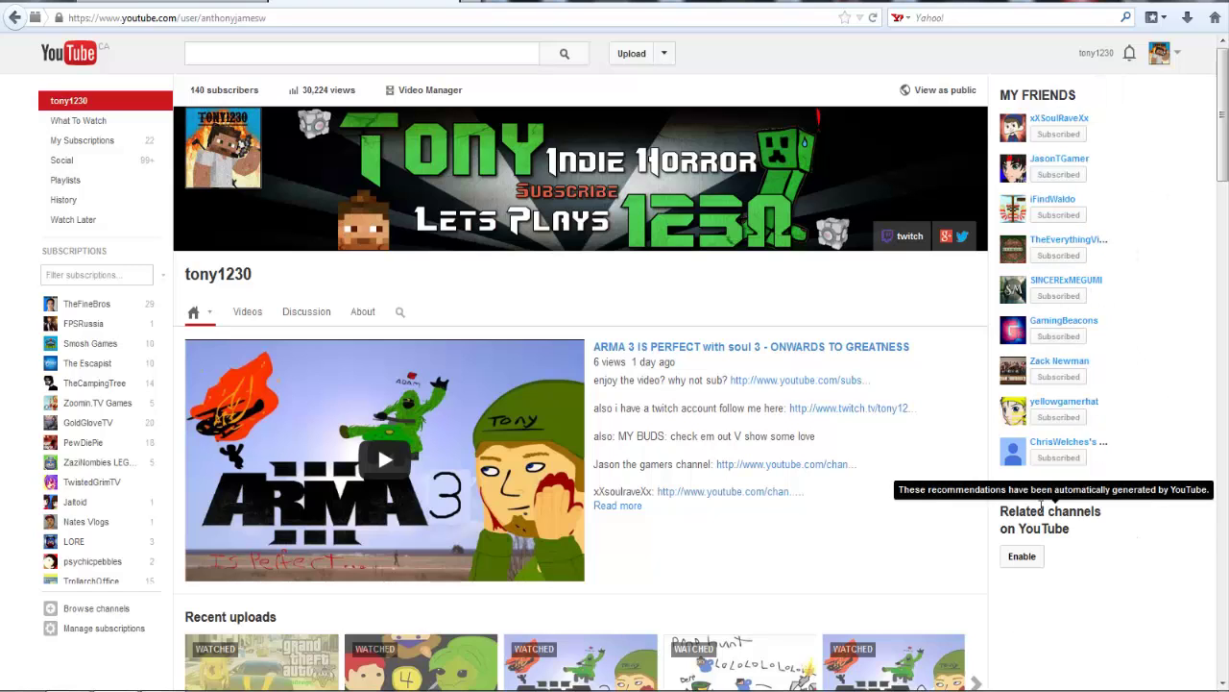